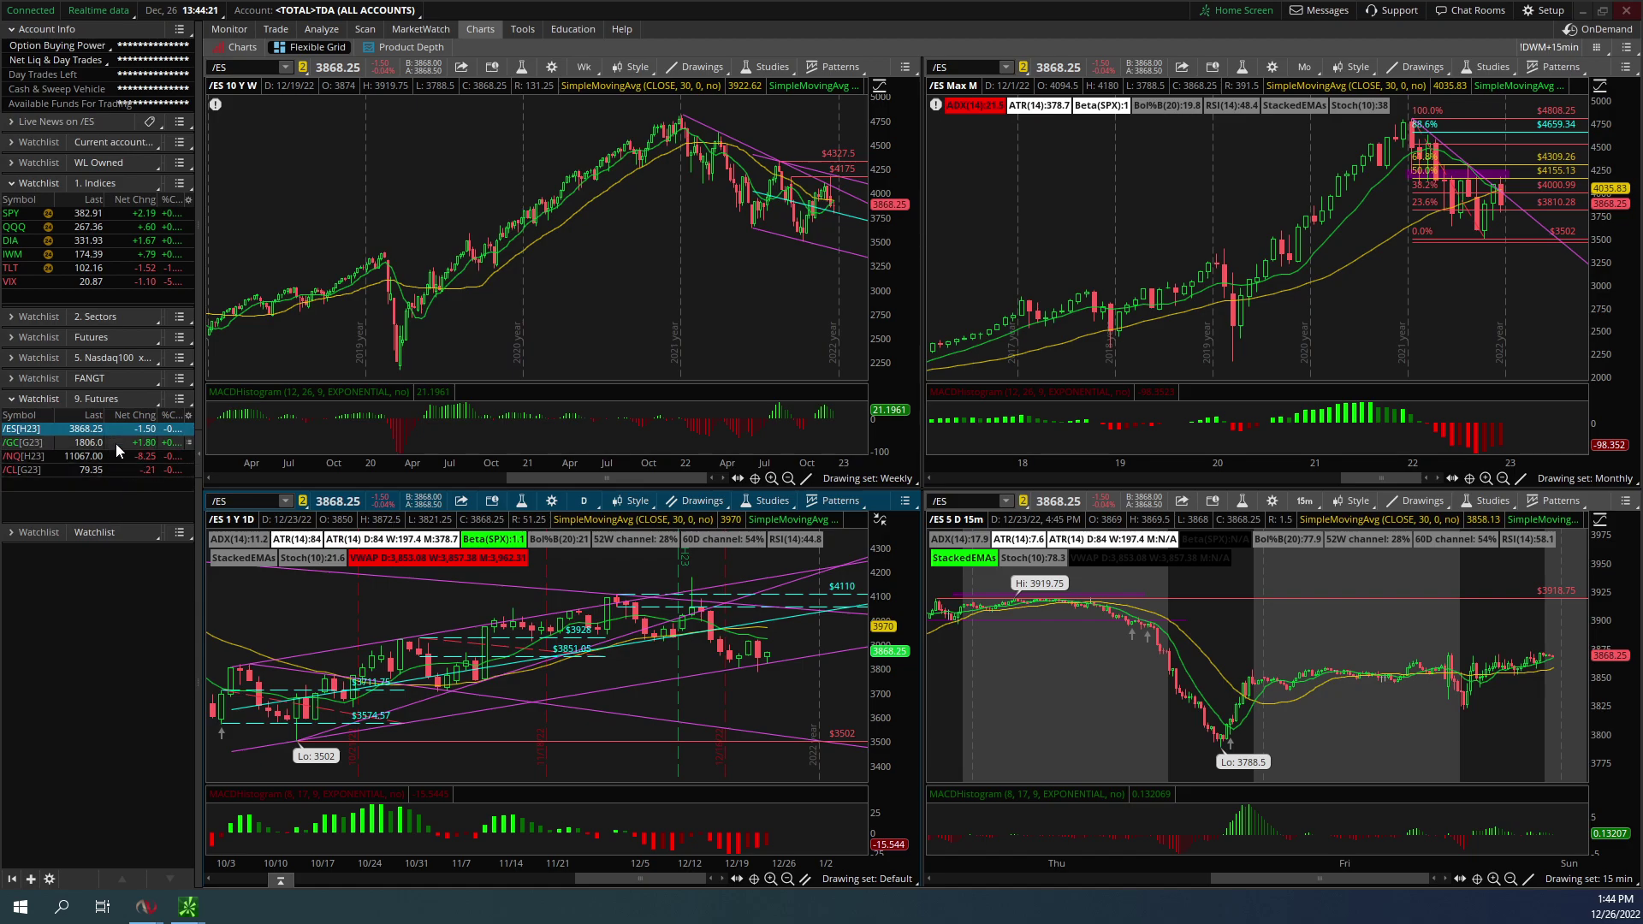
Zoom the top-left weekly /ES chart's time axis in to about the last two years
{"action": "right_click", "coordinate": [322, 444]}
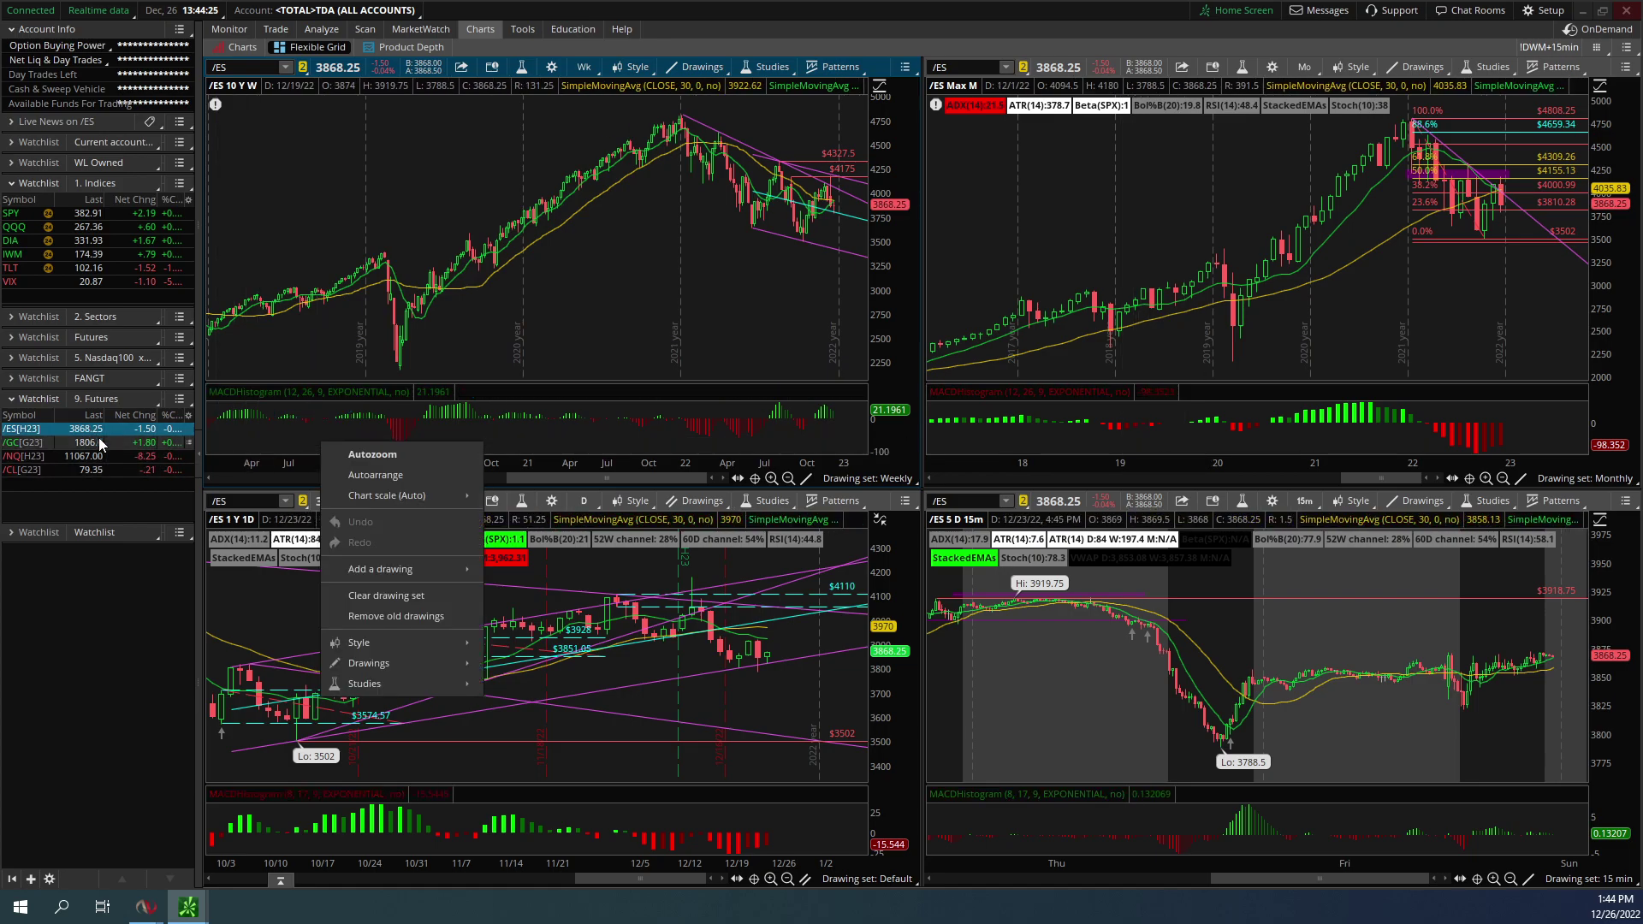
{"action": "left_click", "coordinate": [633, 333]}
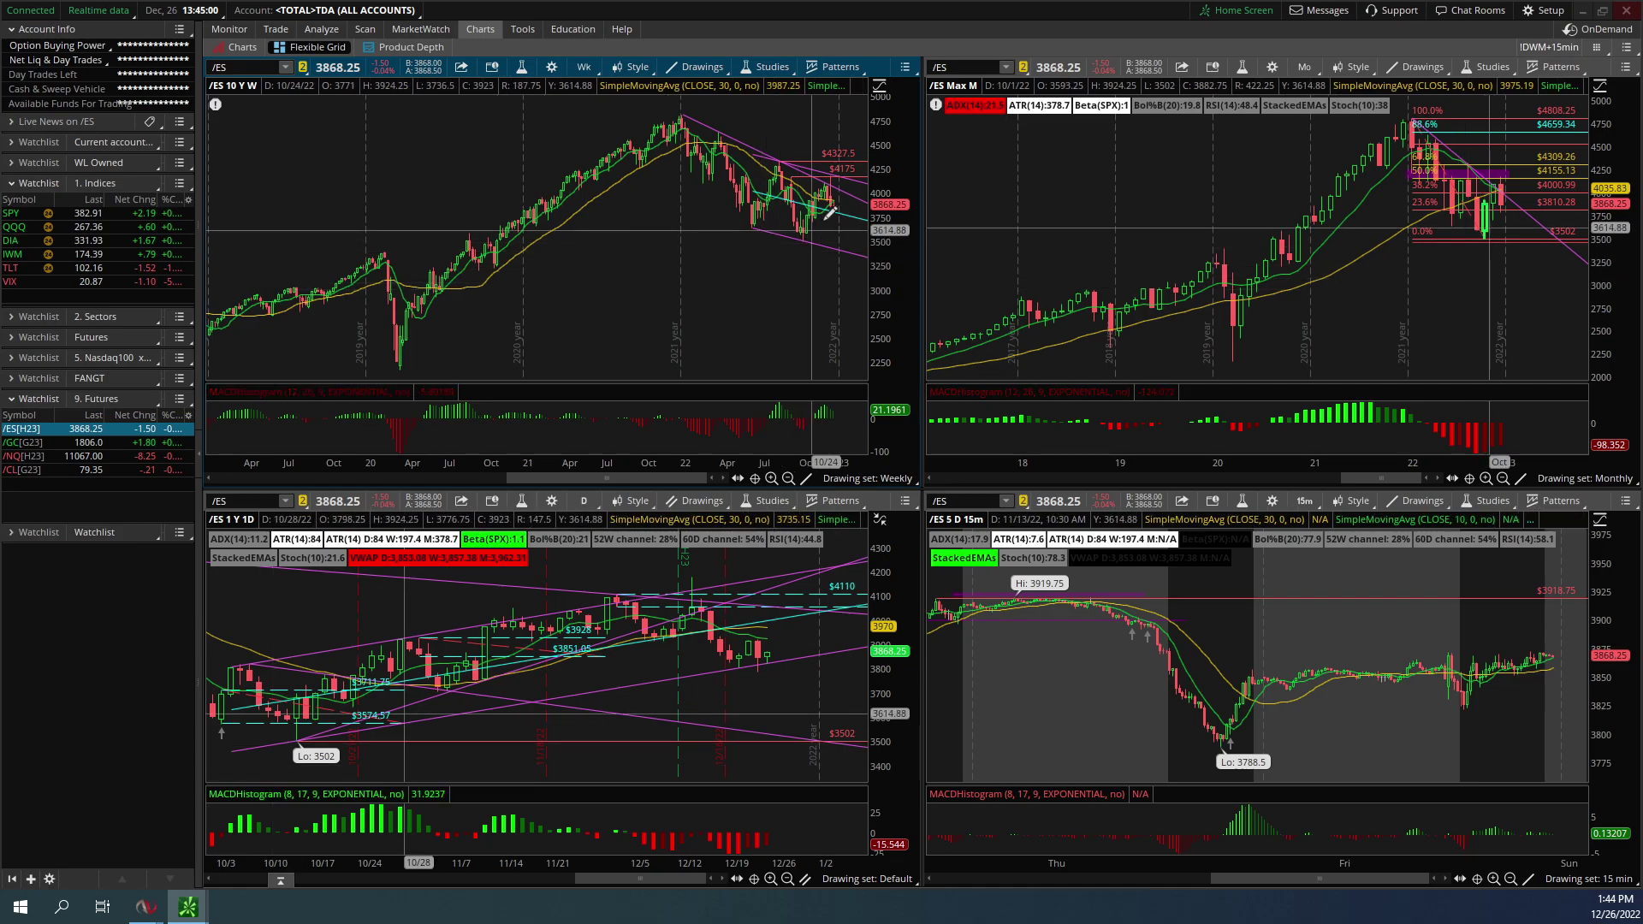
{"action": "left_click_drag", "start_coordinate": [795, 465], "coordinate": [502, 459]}
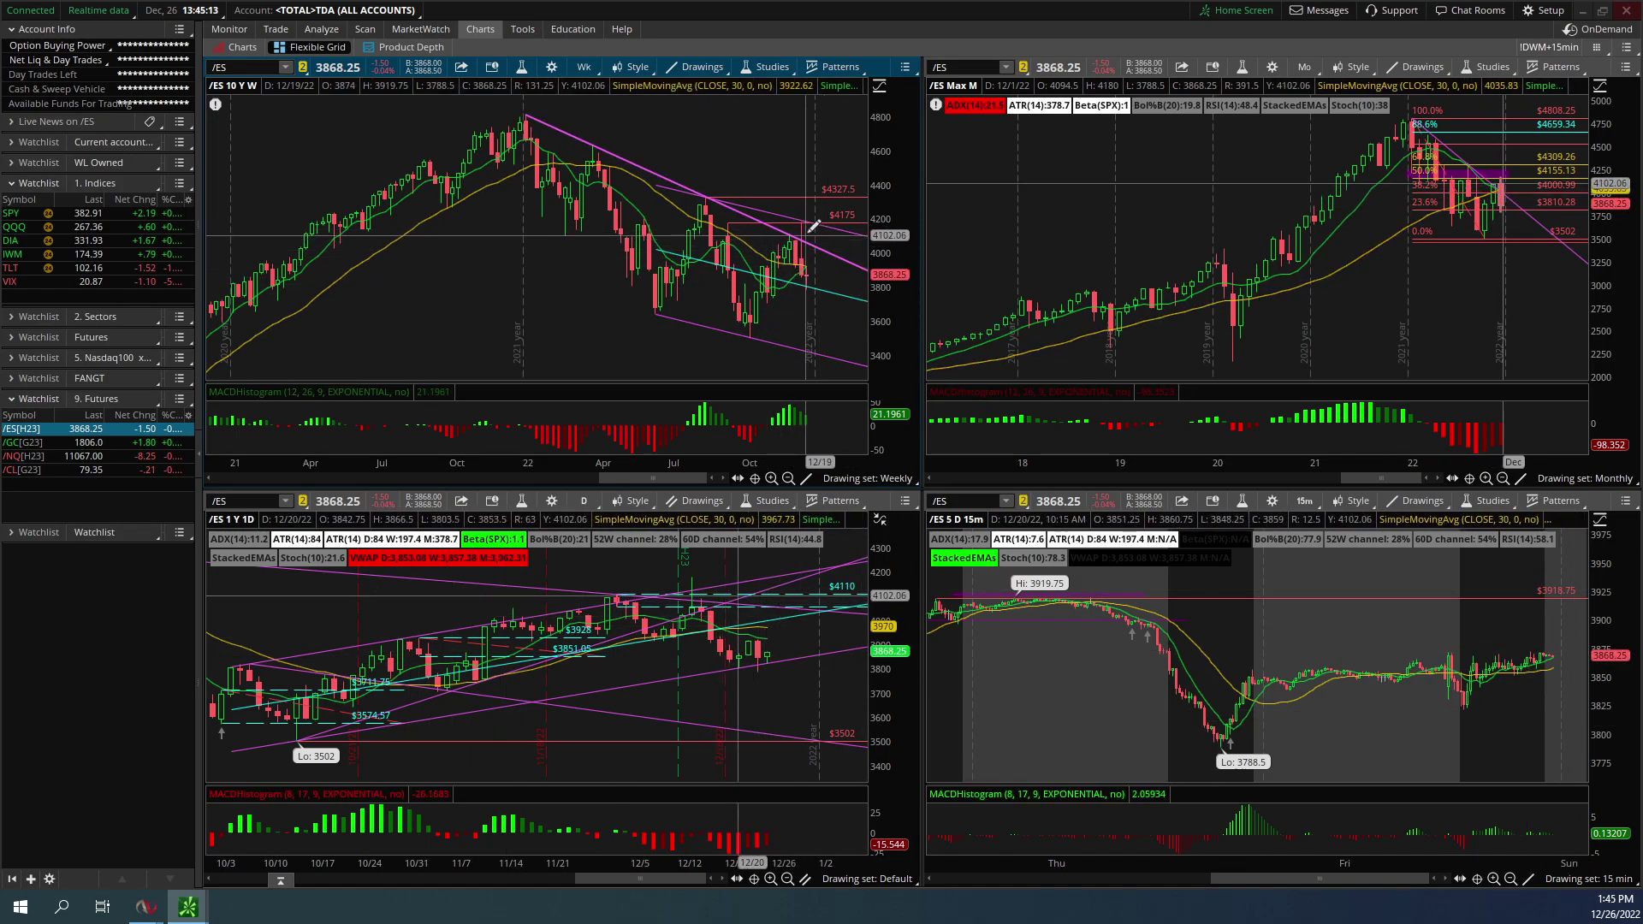
Maximize the weekly /ES chart and rescale its price axis to show 3000–5200
{"action": "left_click", "coordinate": [905, 69]}
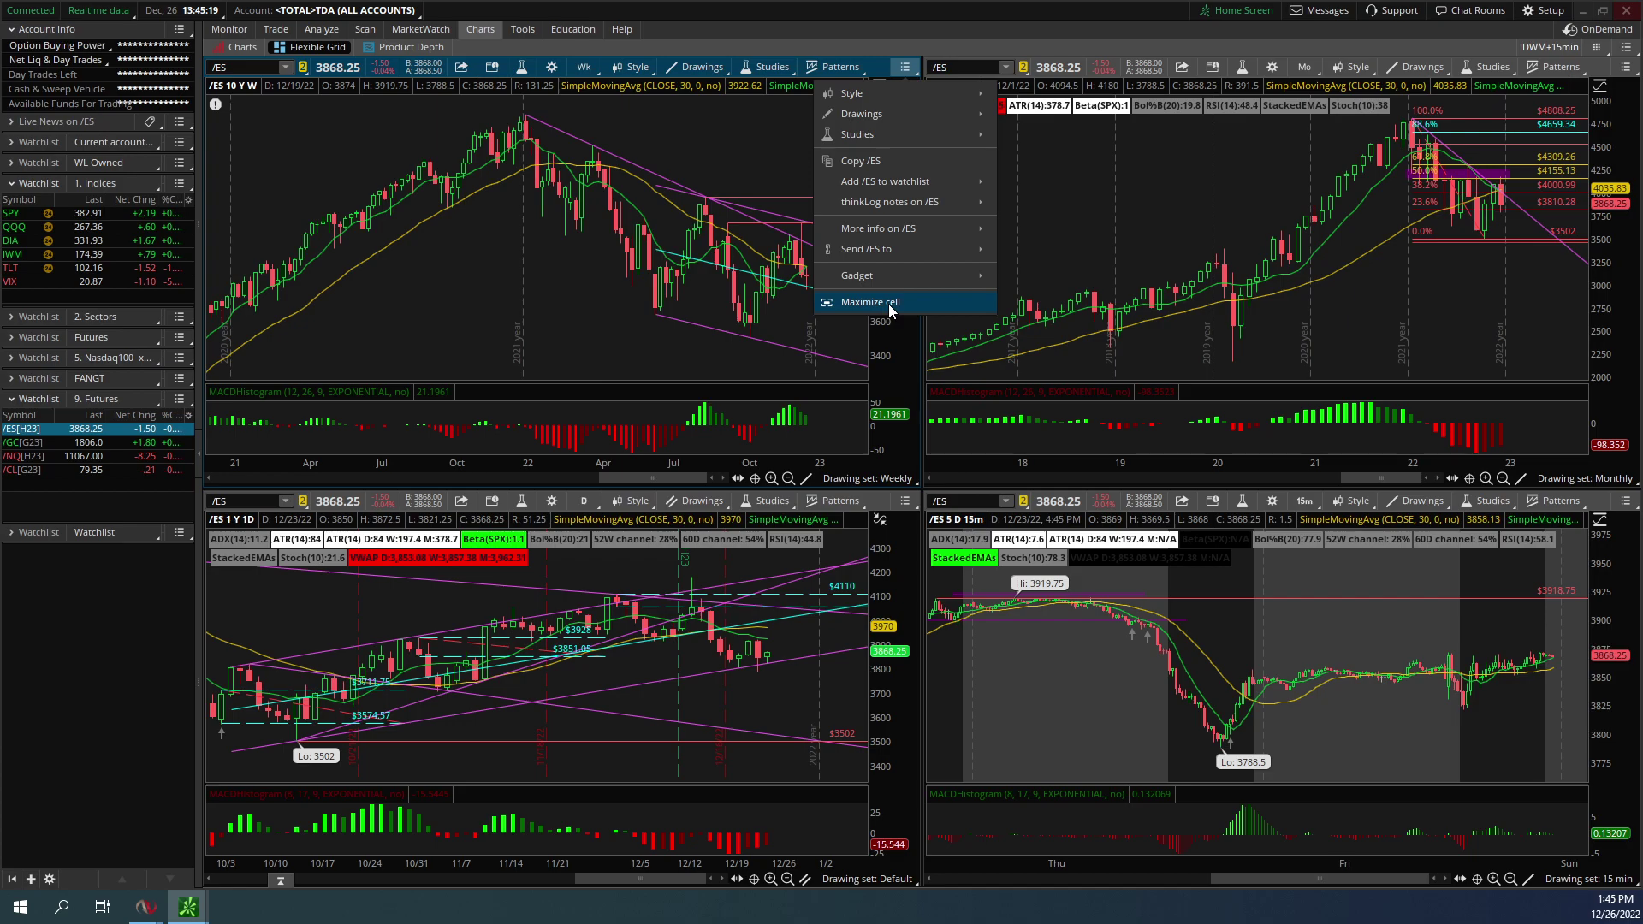
{"action": "left_click", "coordinate": [889, 305]}
{"action": "left_click_drag", "start_coordinate": [1604, 269], "coordinate": [1604, 330]}
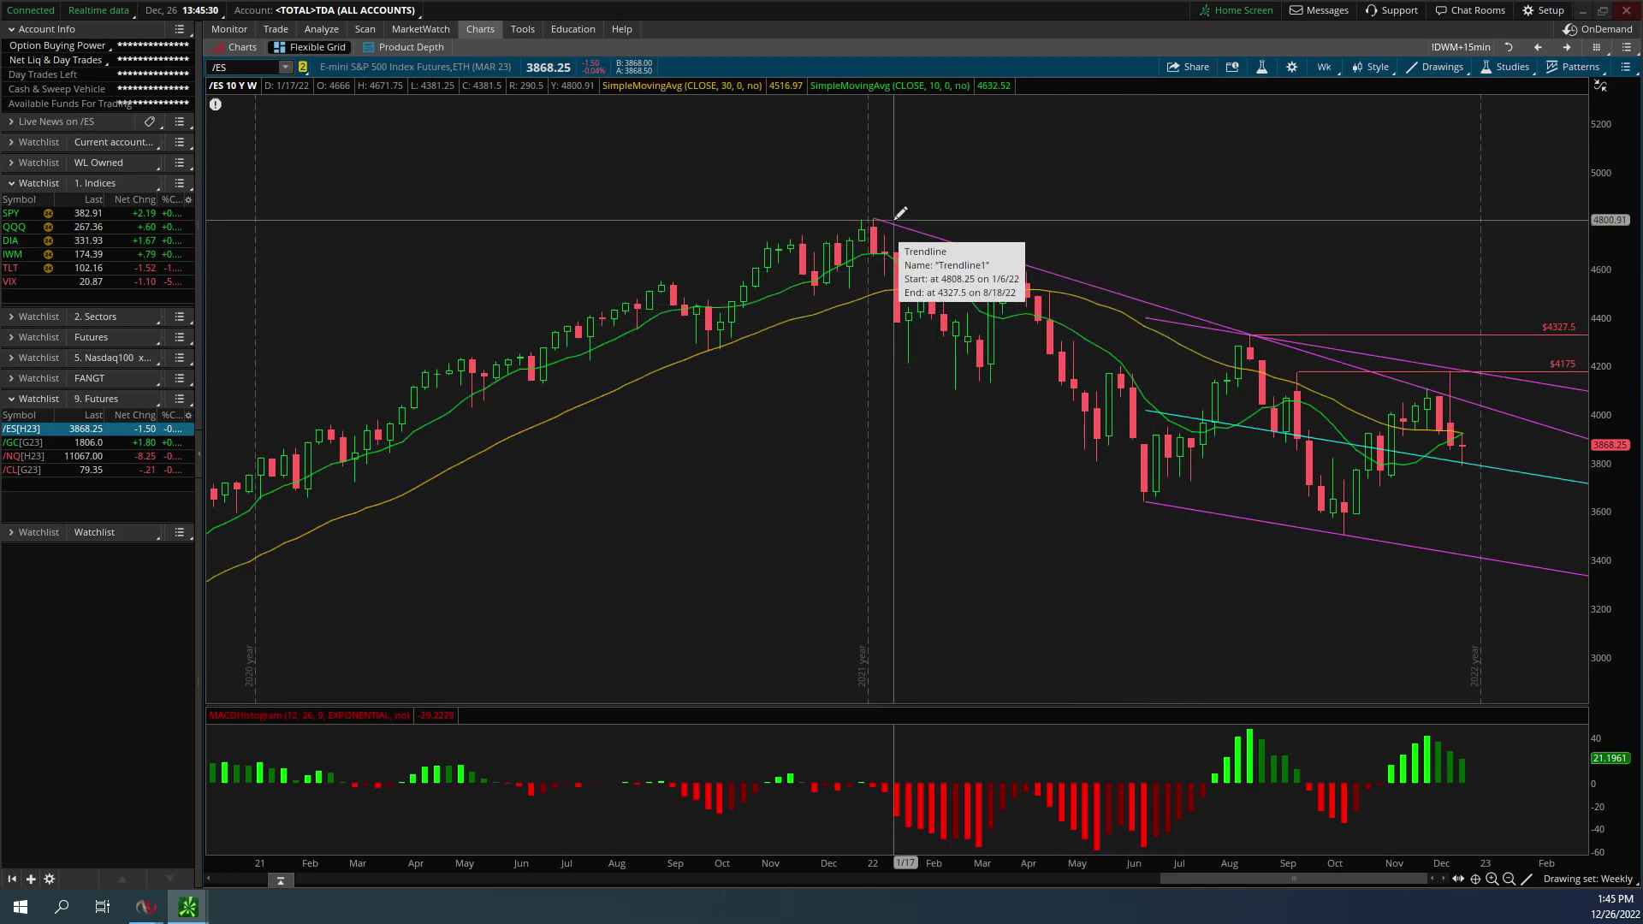
Draw arrows at the falling peaks of Dec 2021, Apr 2022, Aug 2022 and Dec 2022
{"action": "key", "text": "alt"}
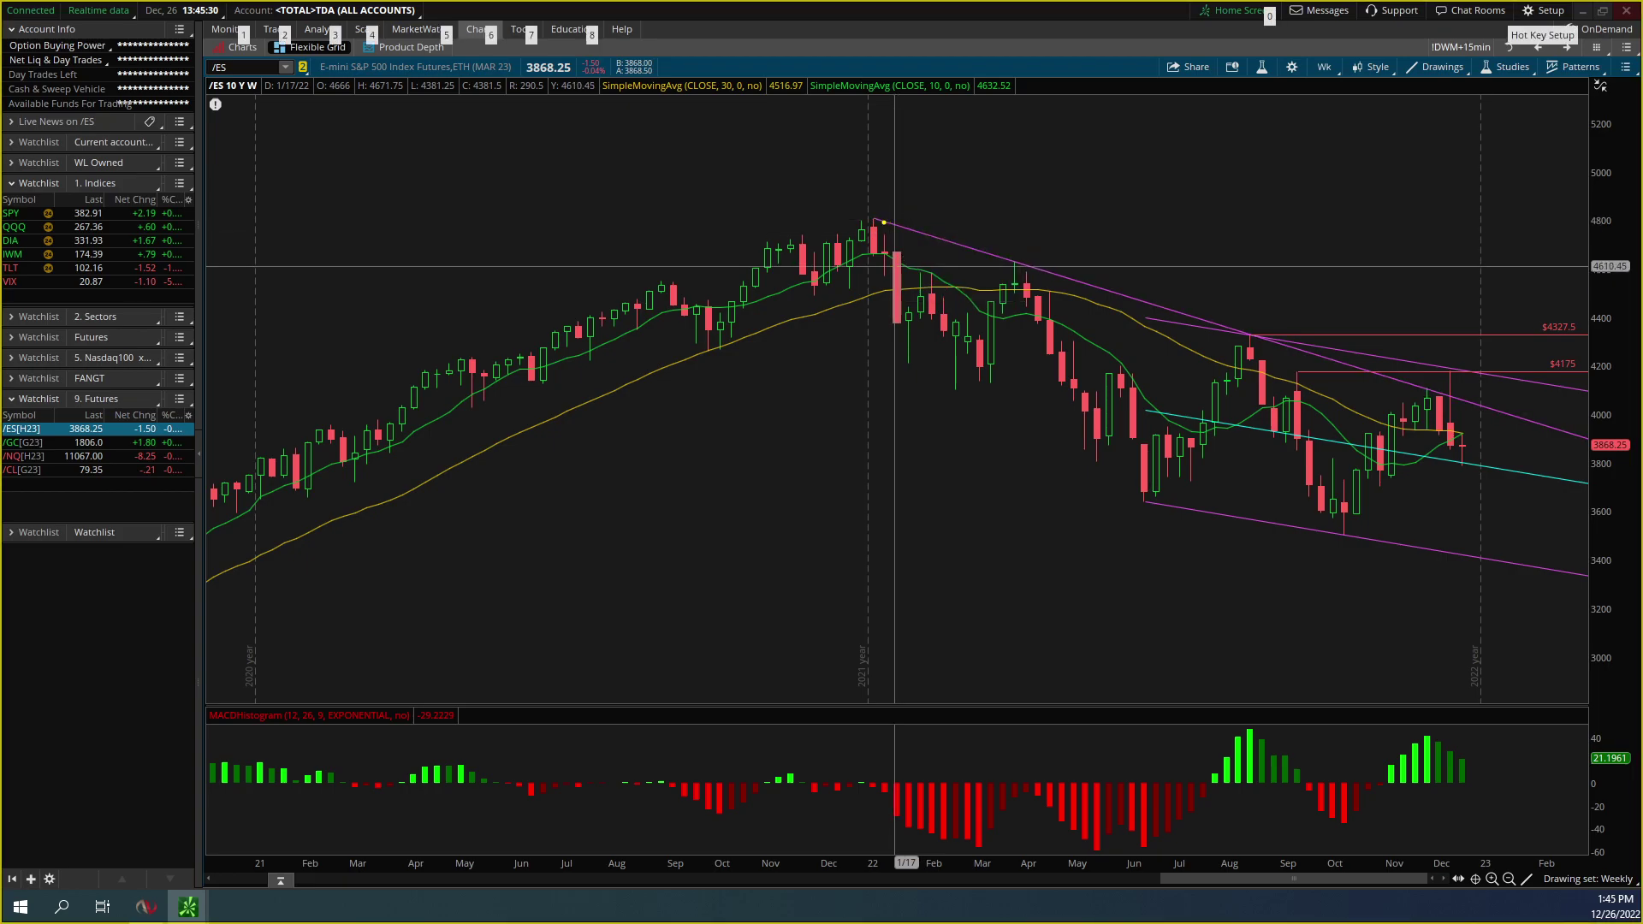
{"action": "left_click_drag", "start_coordinate": [881, 217], "coordinate": [942, 187]}
{"action": "left_click_drag", "start_coordinate": [1026, 264], "coordinate": [1072, 228]}
{"action": "left_click_drag", "start_coordinate": [1263, 329], "coordinate": [1320, 289]}
{"action": "left_click_drag", "start_coordinate": [1462, 370], "coordinate": [1510, 324]}
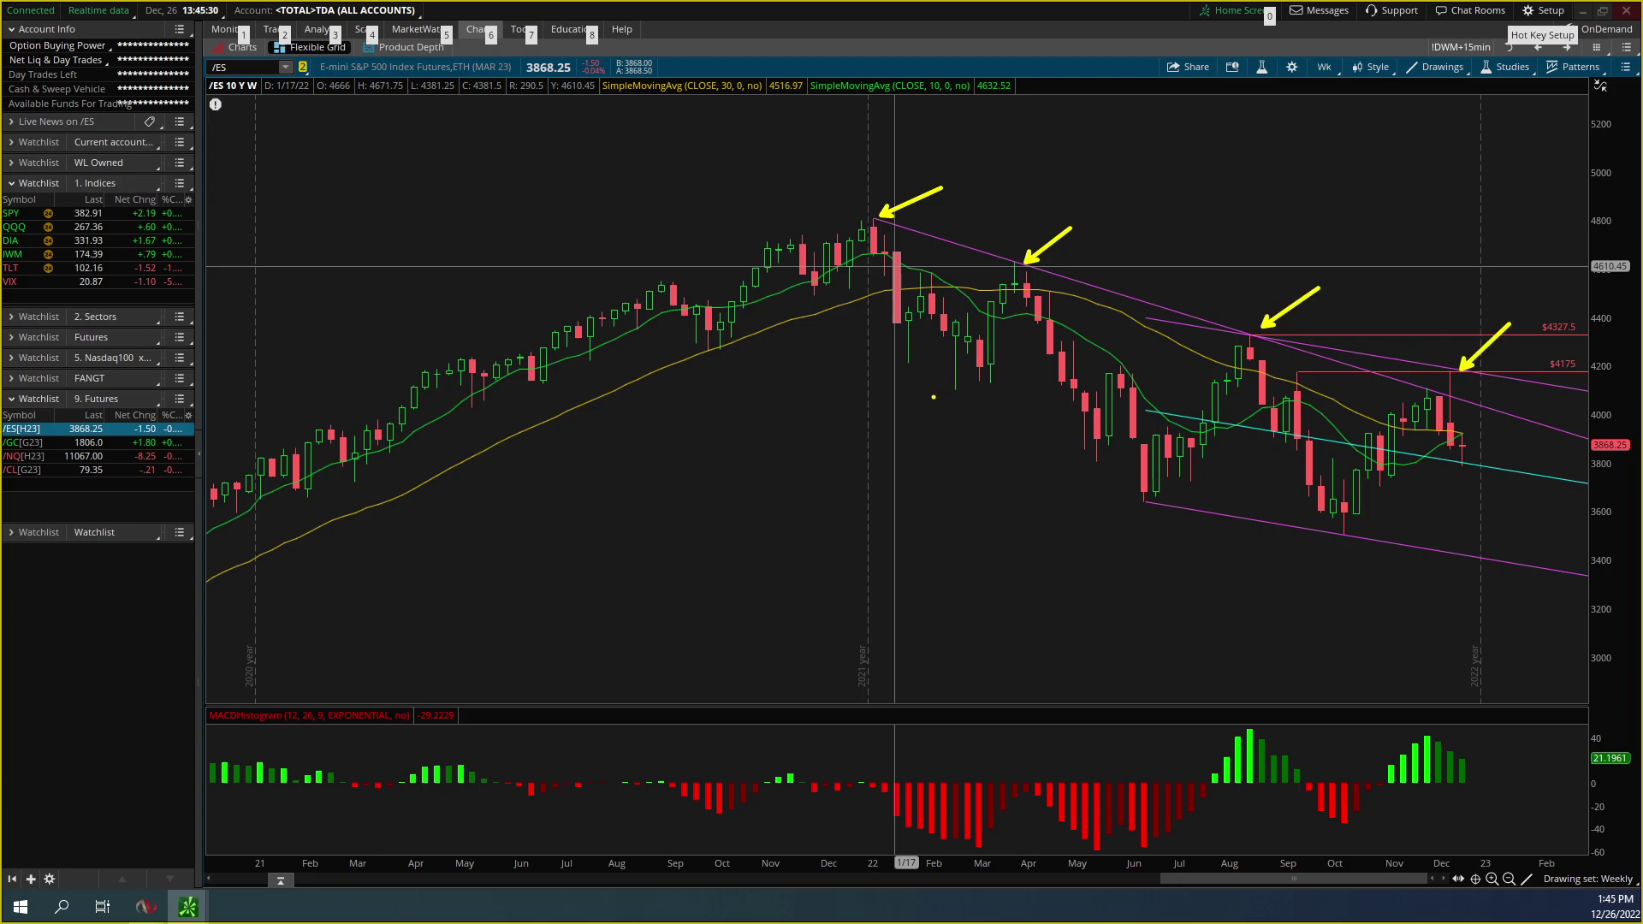
Draw arrows at two early-2022 lows and the May and June 2022 lows
{"action": "left_click_drag", "start_coordinate": [948, 397], "coordinate": [876, 447]}
{"action": "left_click_drag", "start_coordinate": [906, 361], "coordinate": [798, 421]}
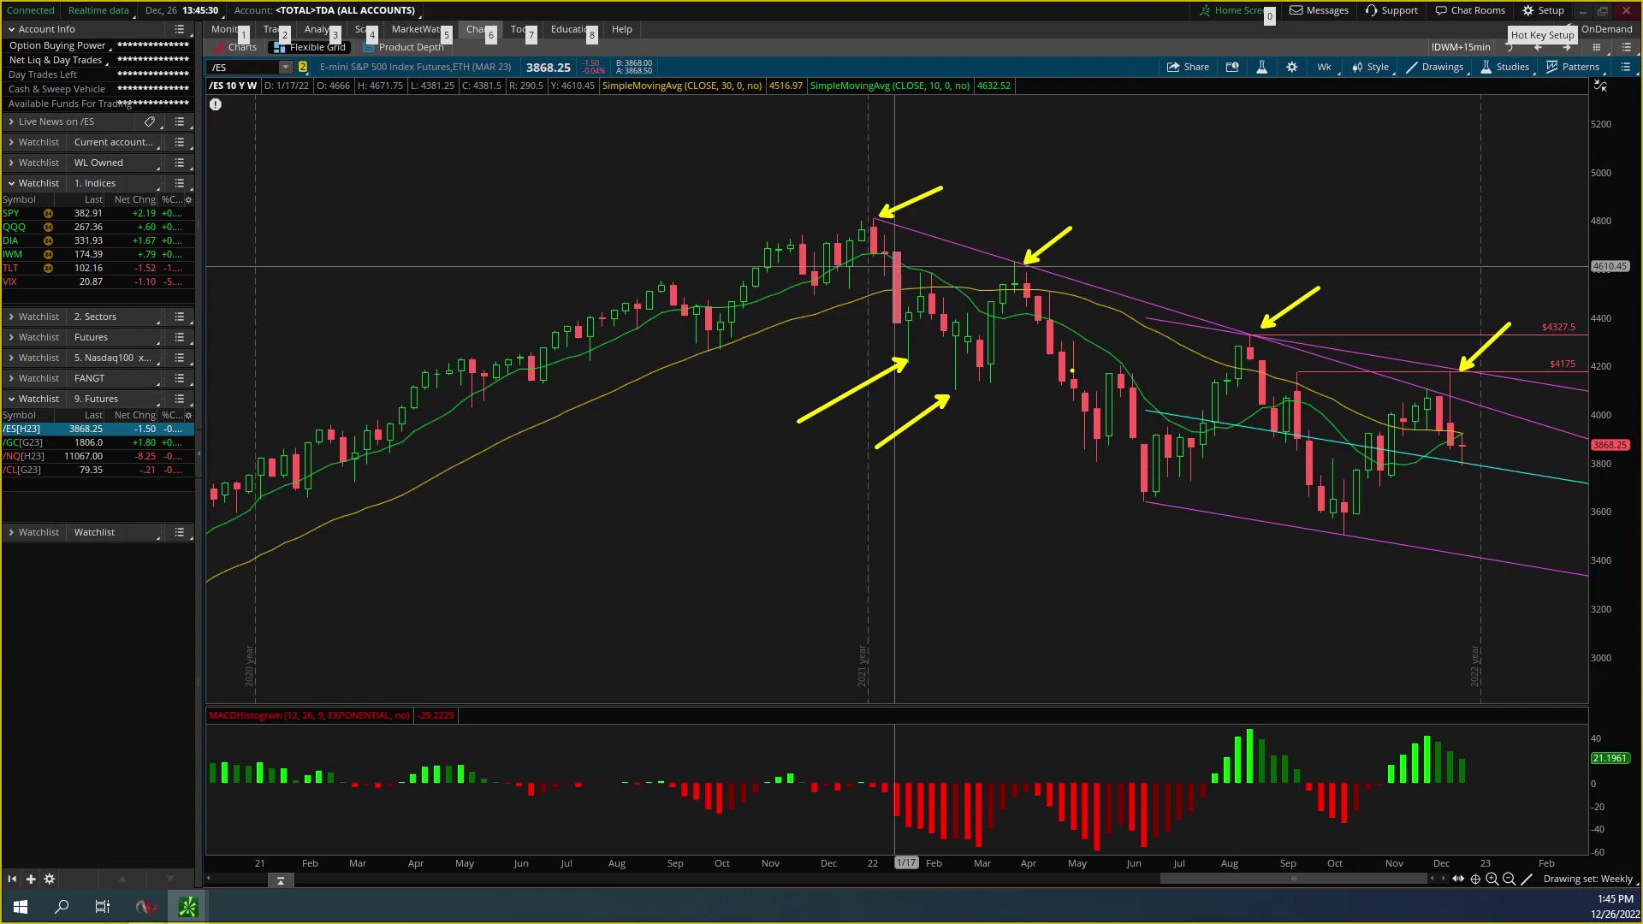
{"action": "left_click_drag", "start_coordinate": [1093, 465], "coordinate": [1046, 510]}
{"action": "left_click_drag", "start_coordinate": [1153, 502], "coordinate": [1070, 552]}
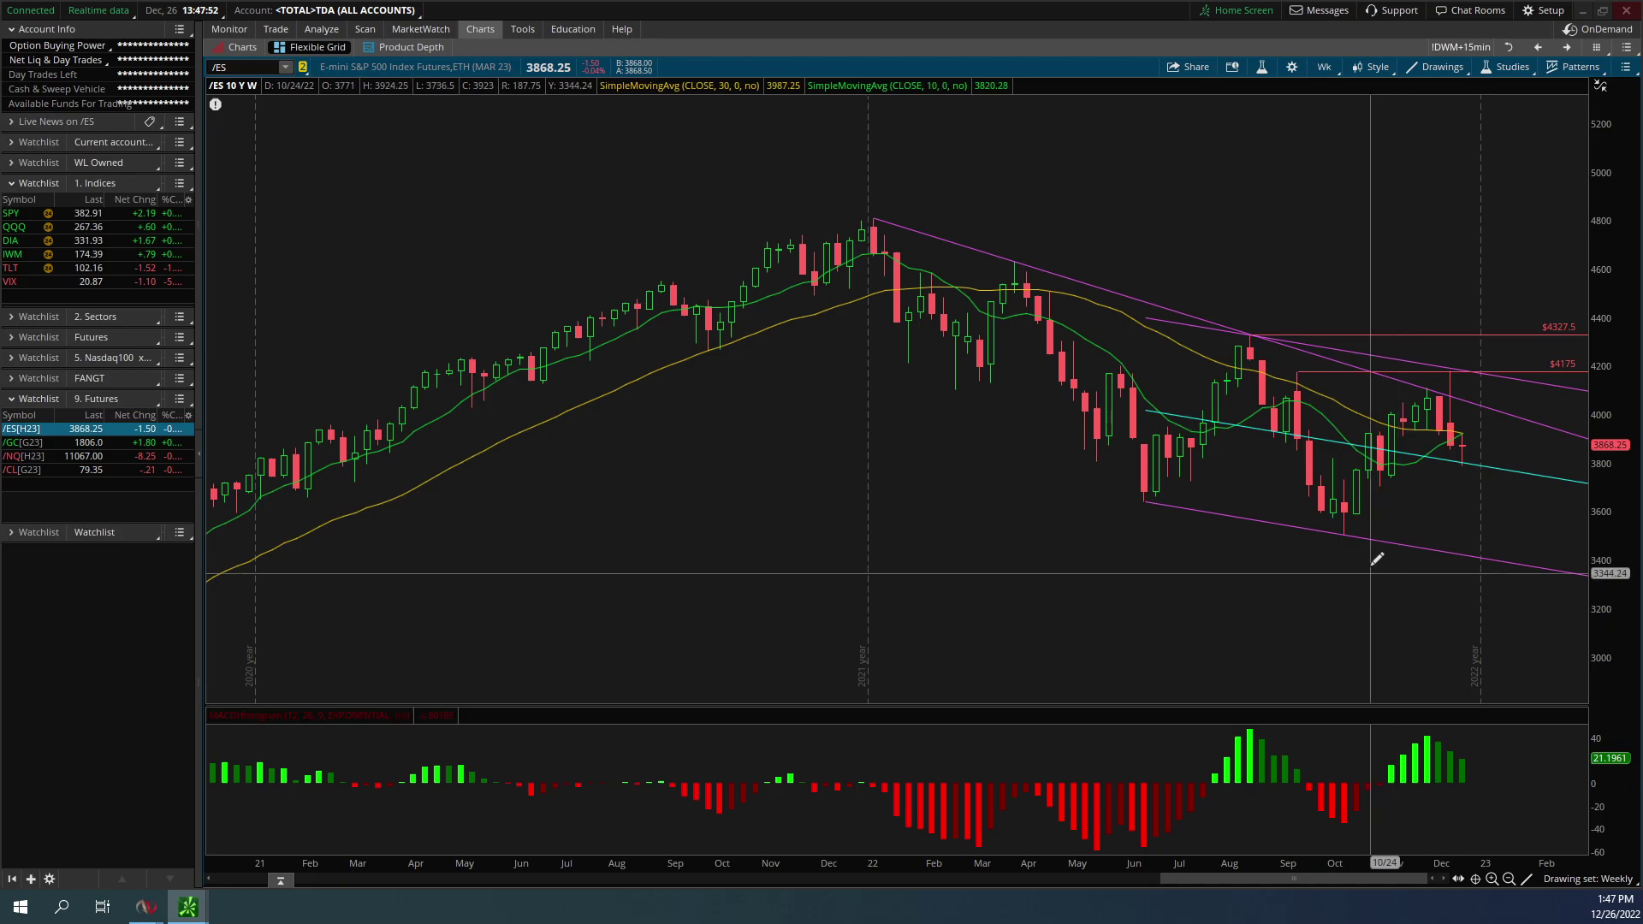
Draw a steep rising magenta trendline from the October 2022 low toward about 4700
{"action": "left_click_drag", "start_coordinate": [1348, 532], "coordinate": [1395, 473]}
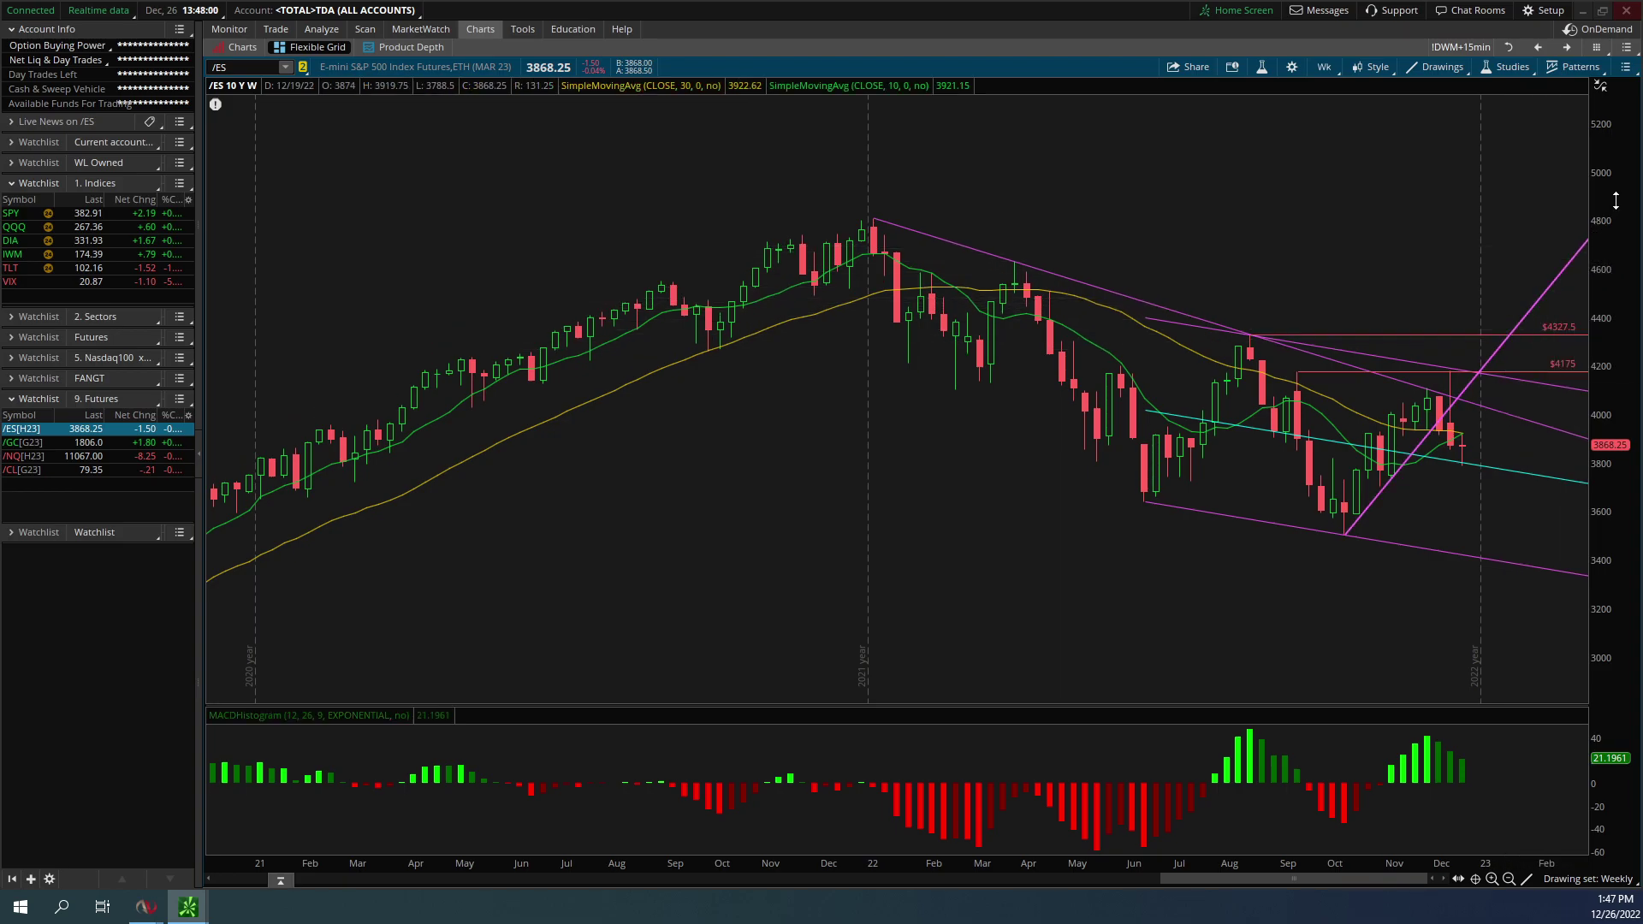
{"action": "scroll", "coordinate": [1507, 368], "scroll_direction": "down", "scroll_amount": 3}
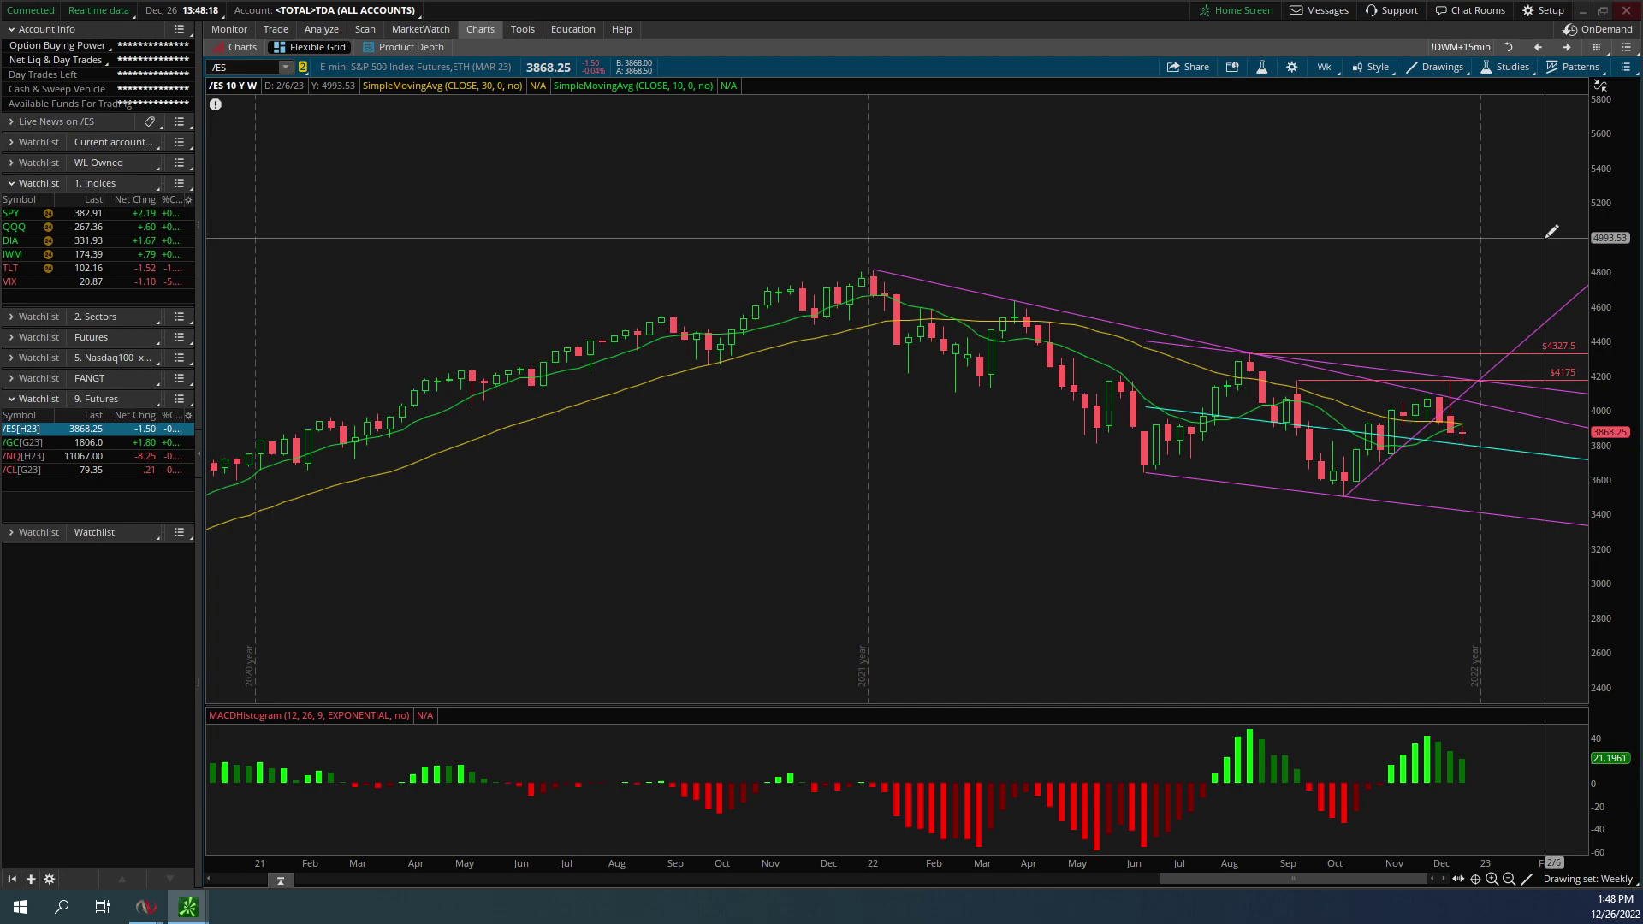
Move to the one-year daily /ES chart and widen its dates back to August
{"action": "left_click", "coordinate": [1568, 48]}
{"action": "left_click", "coordinate": [1569, 48]}
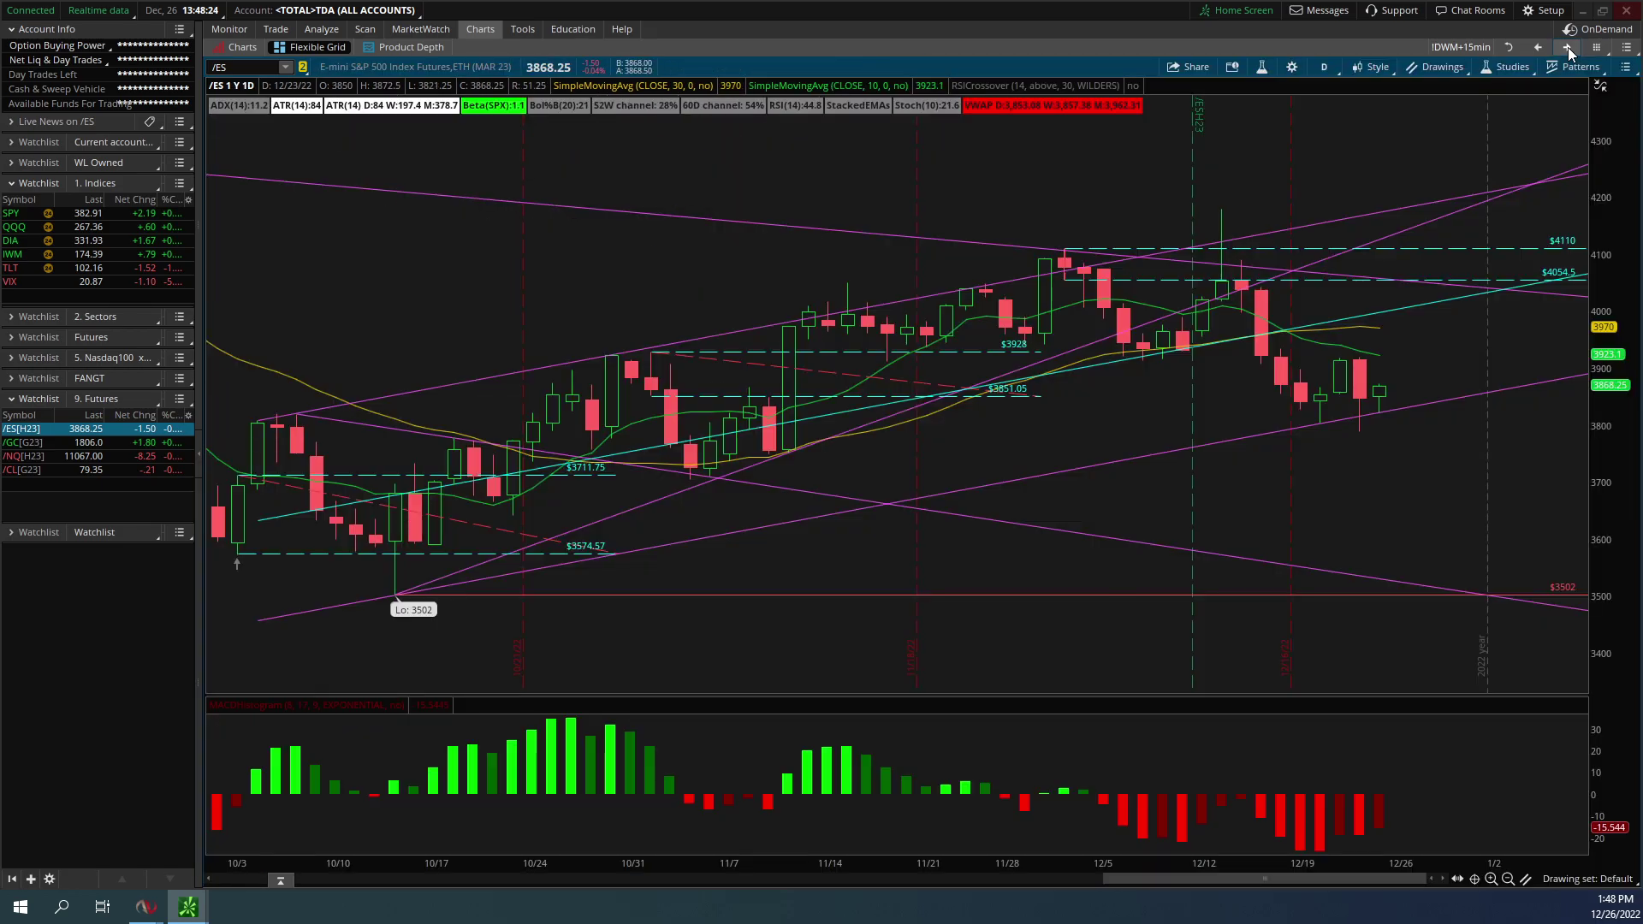
{"action": "left_click_drag", "start_coordinate": [983, 860], "coordinate": [1122, 833]}
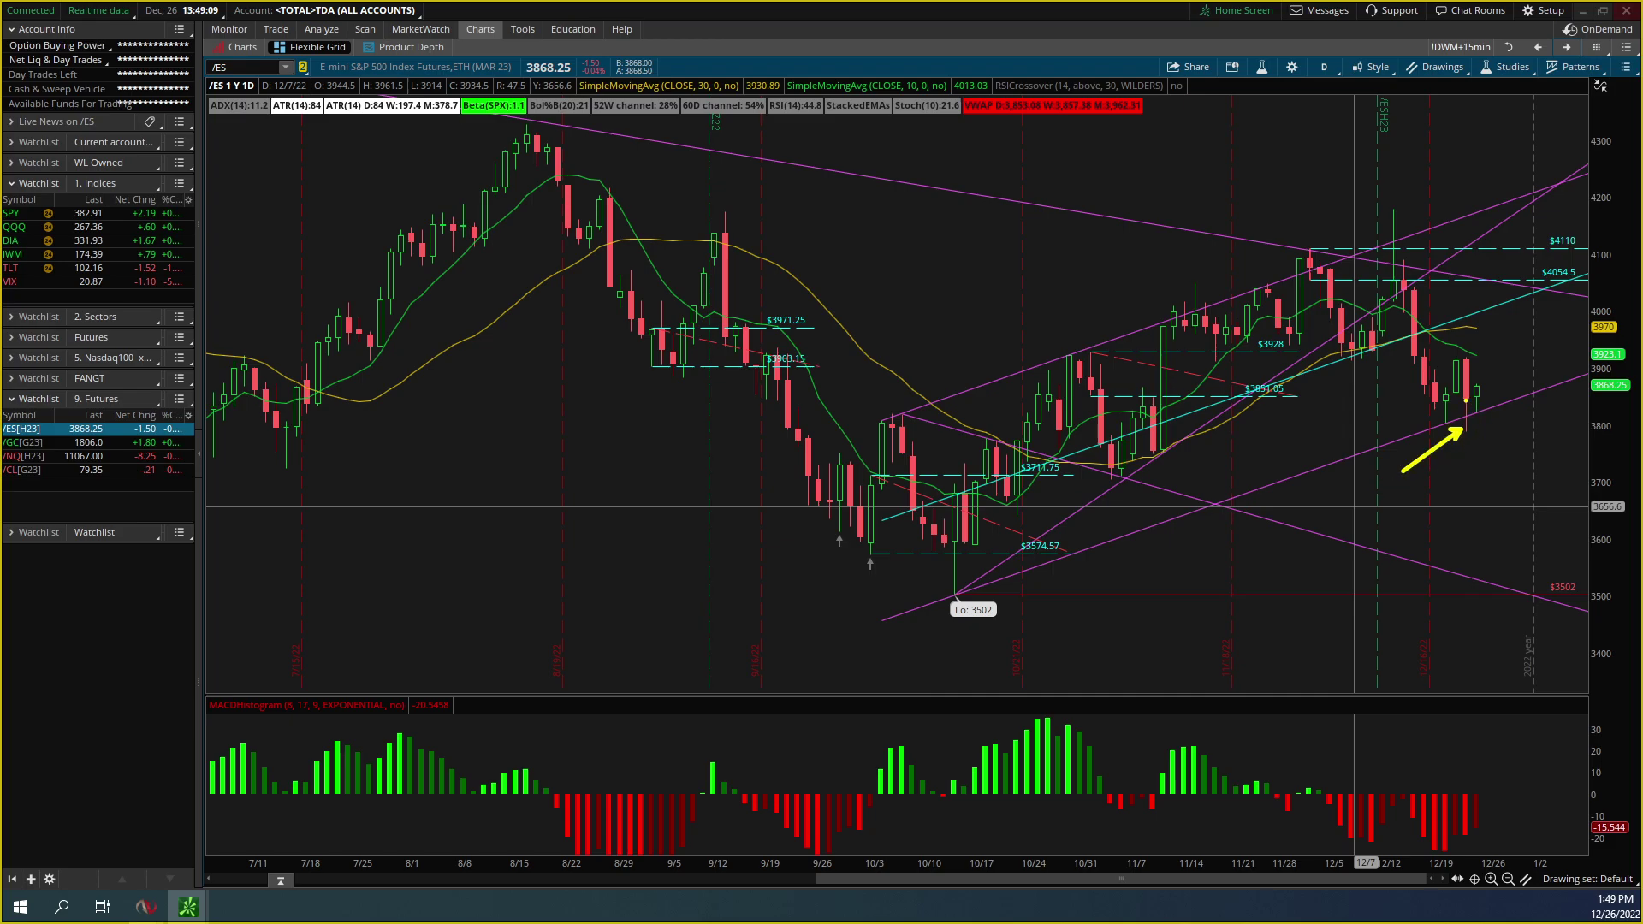
Clear the arrow, rescale daily /ES prices to 3200–4500, and widen dates to all of 2022
{"action": "key", "text": "Escape"}
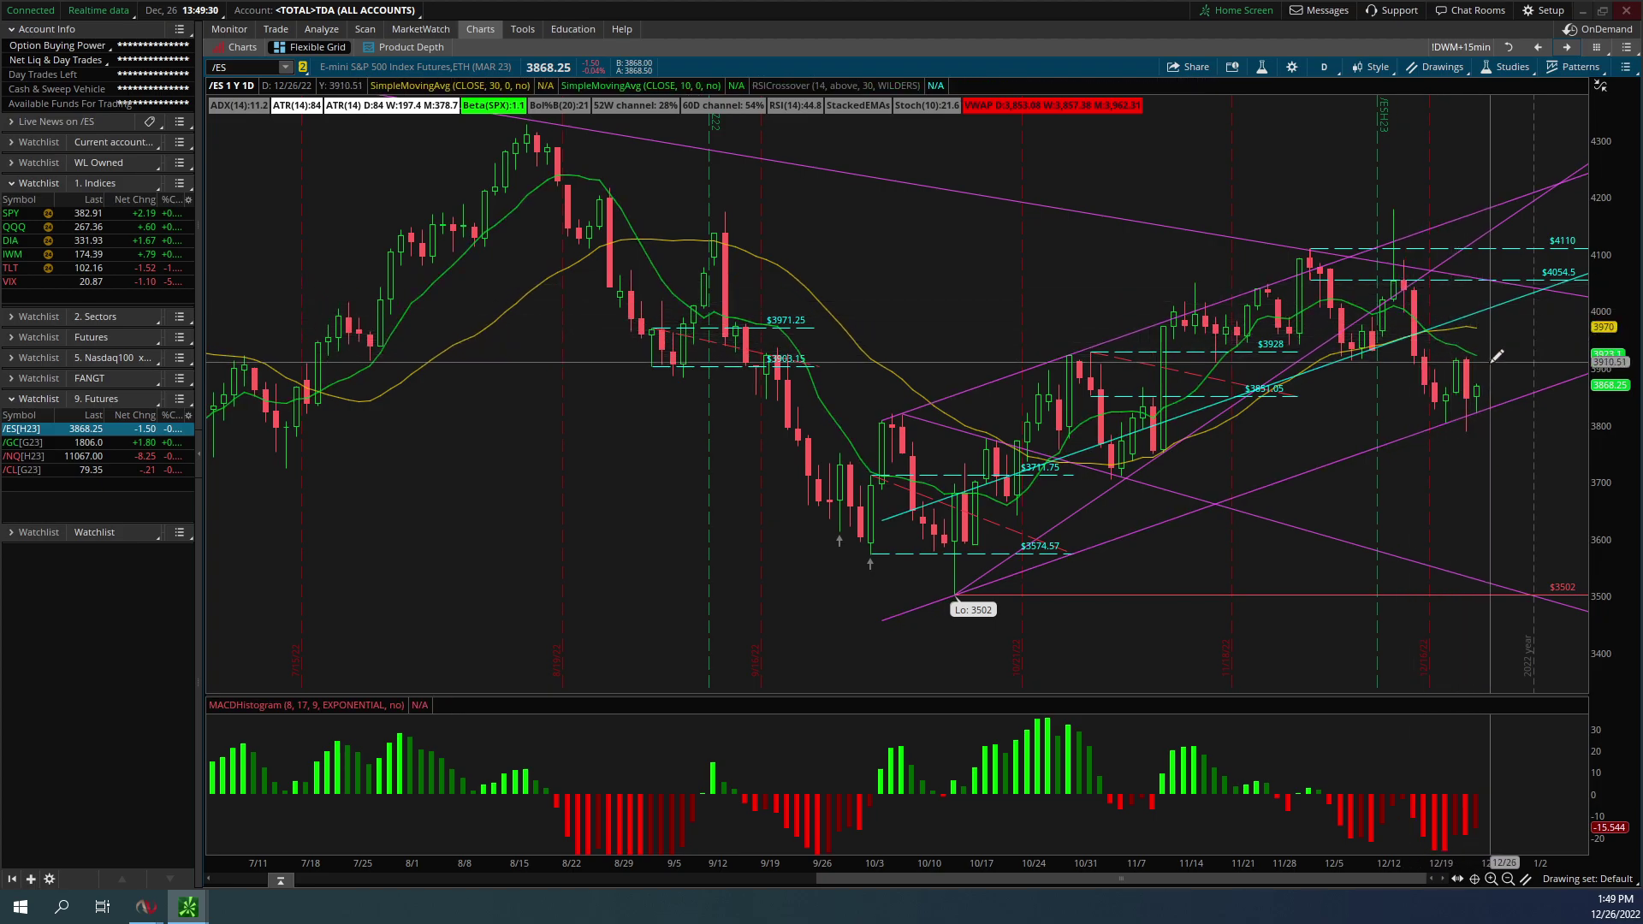
{"action": "left_click_drag", "start_coordinate": [1594, 266], "coordinate": [1594, 312]}
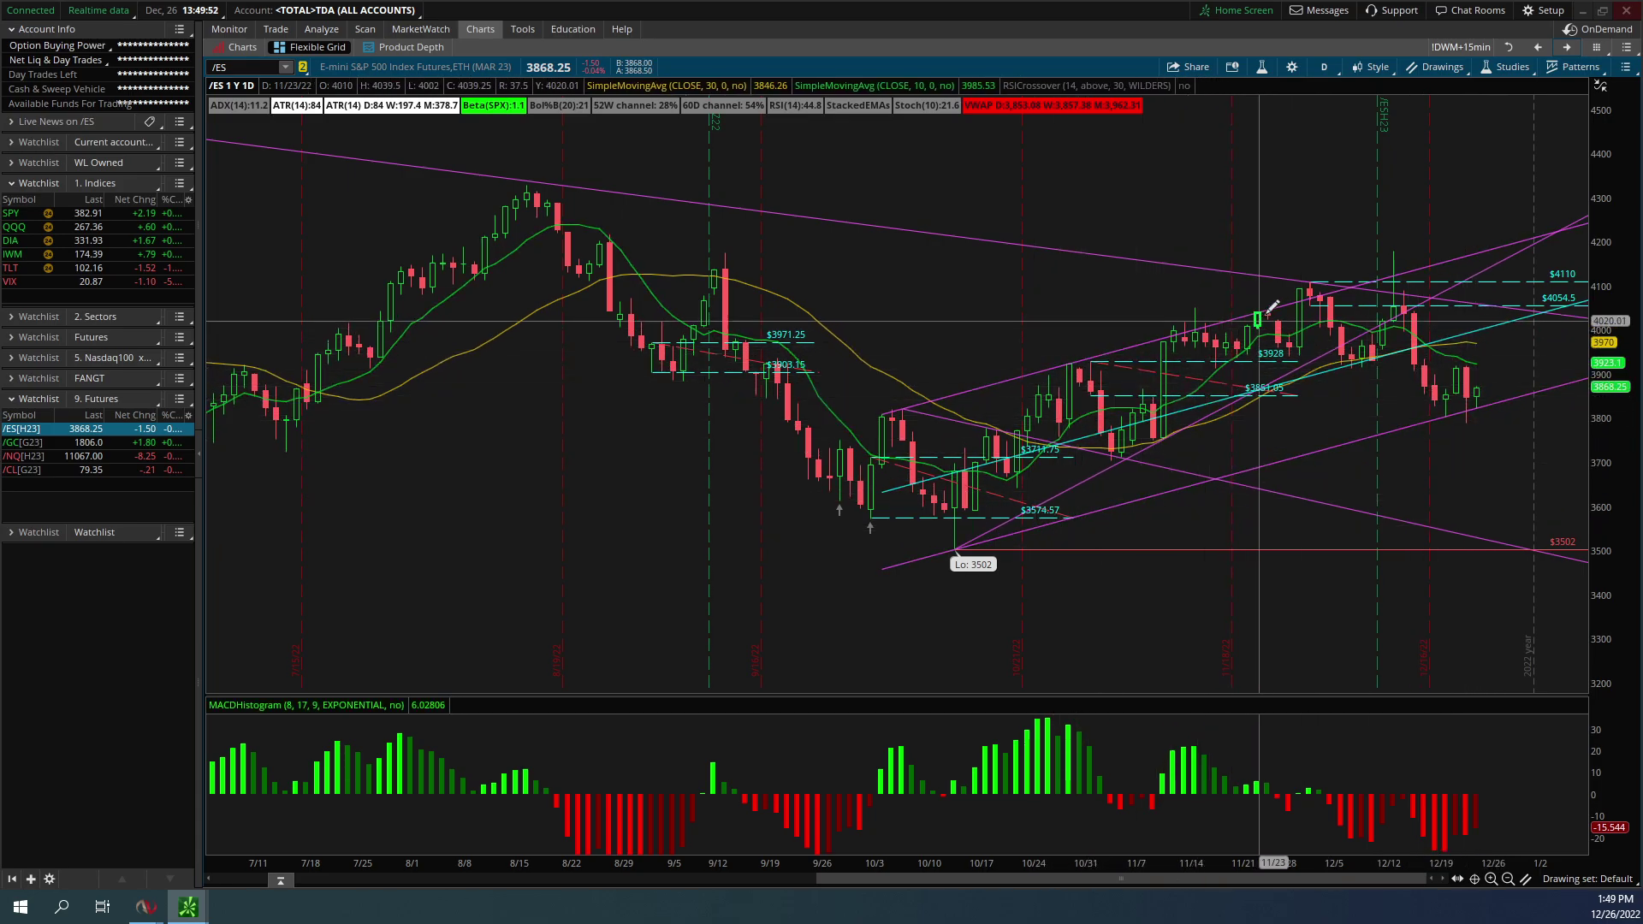
{"action": "mouse_move", "coordinate": [1010, 372]}
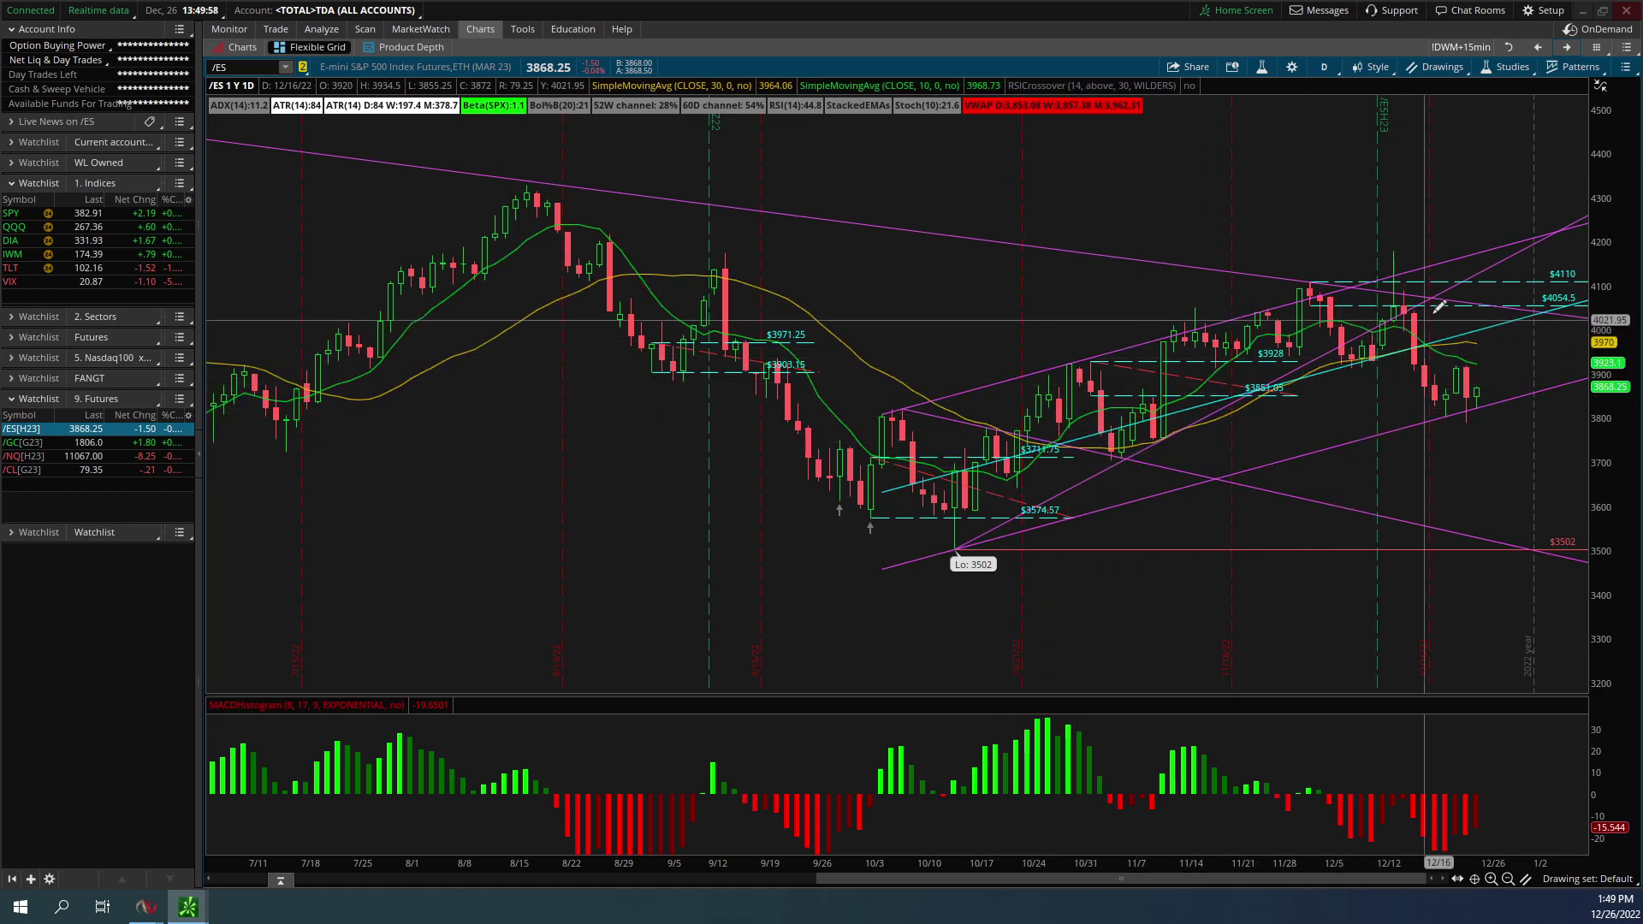
{"action": "mouse_move", "coordinate": [1449, 275]}
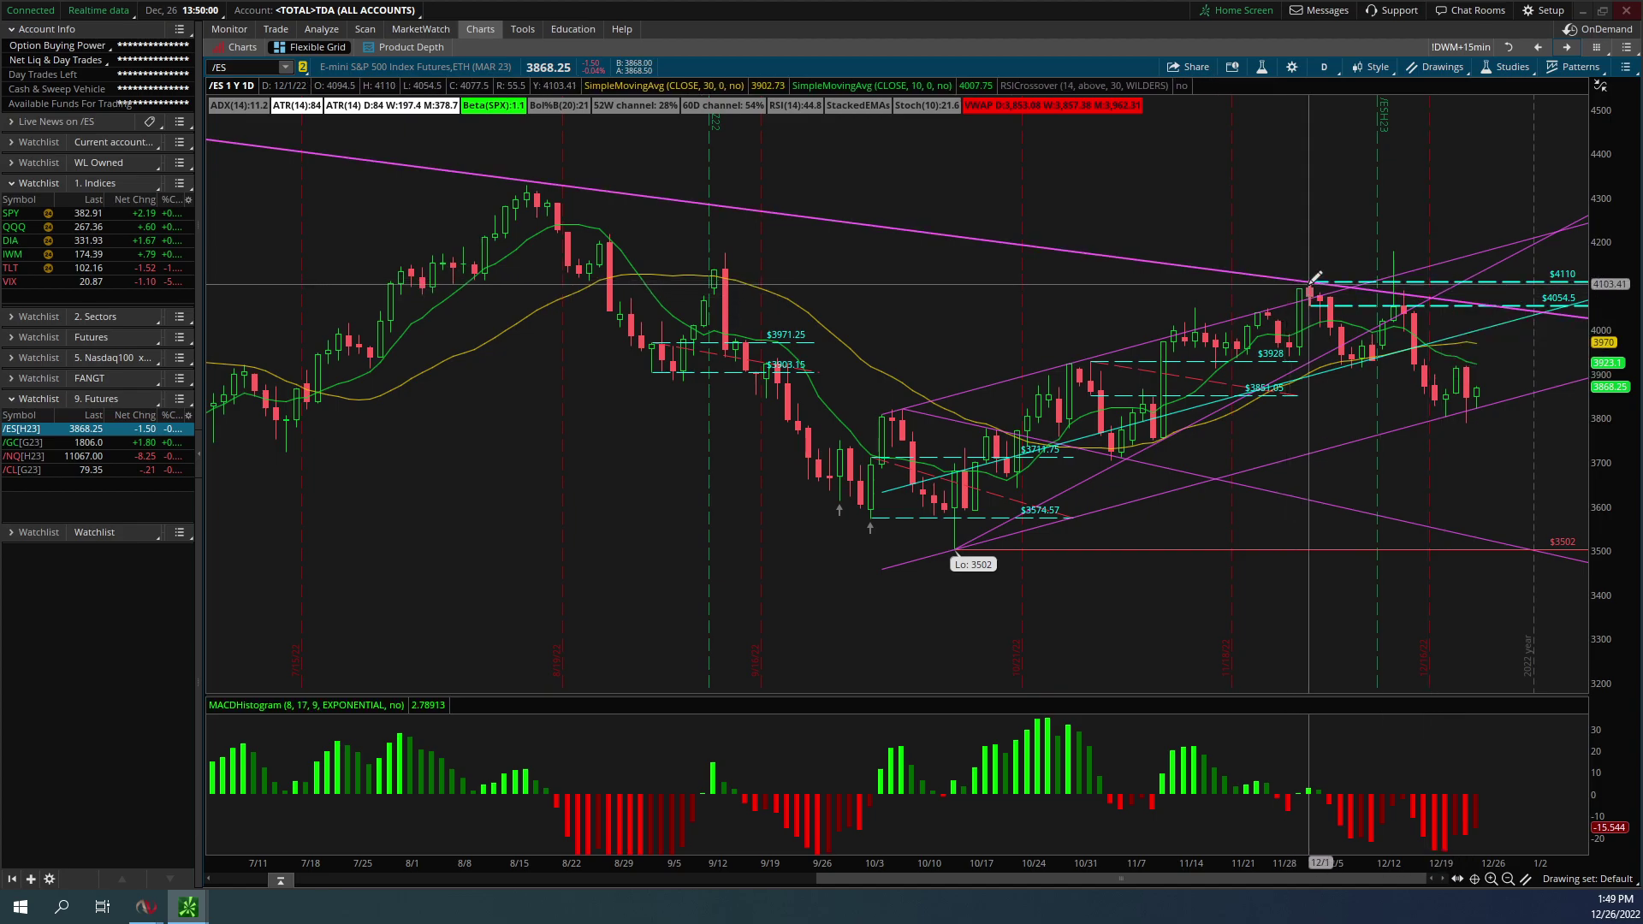
{"action": "key", "text": "alt"}
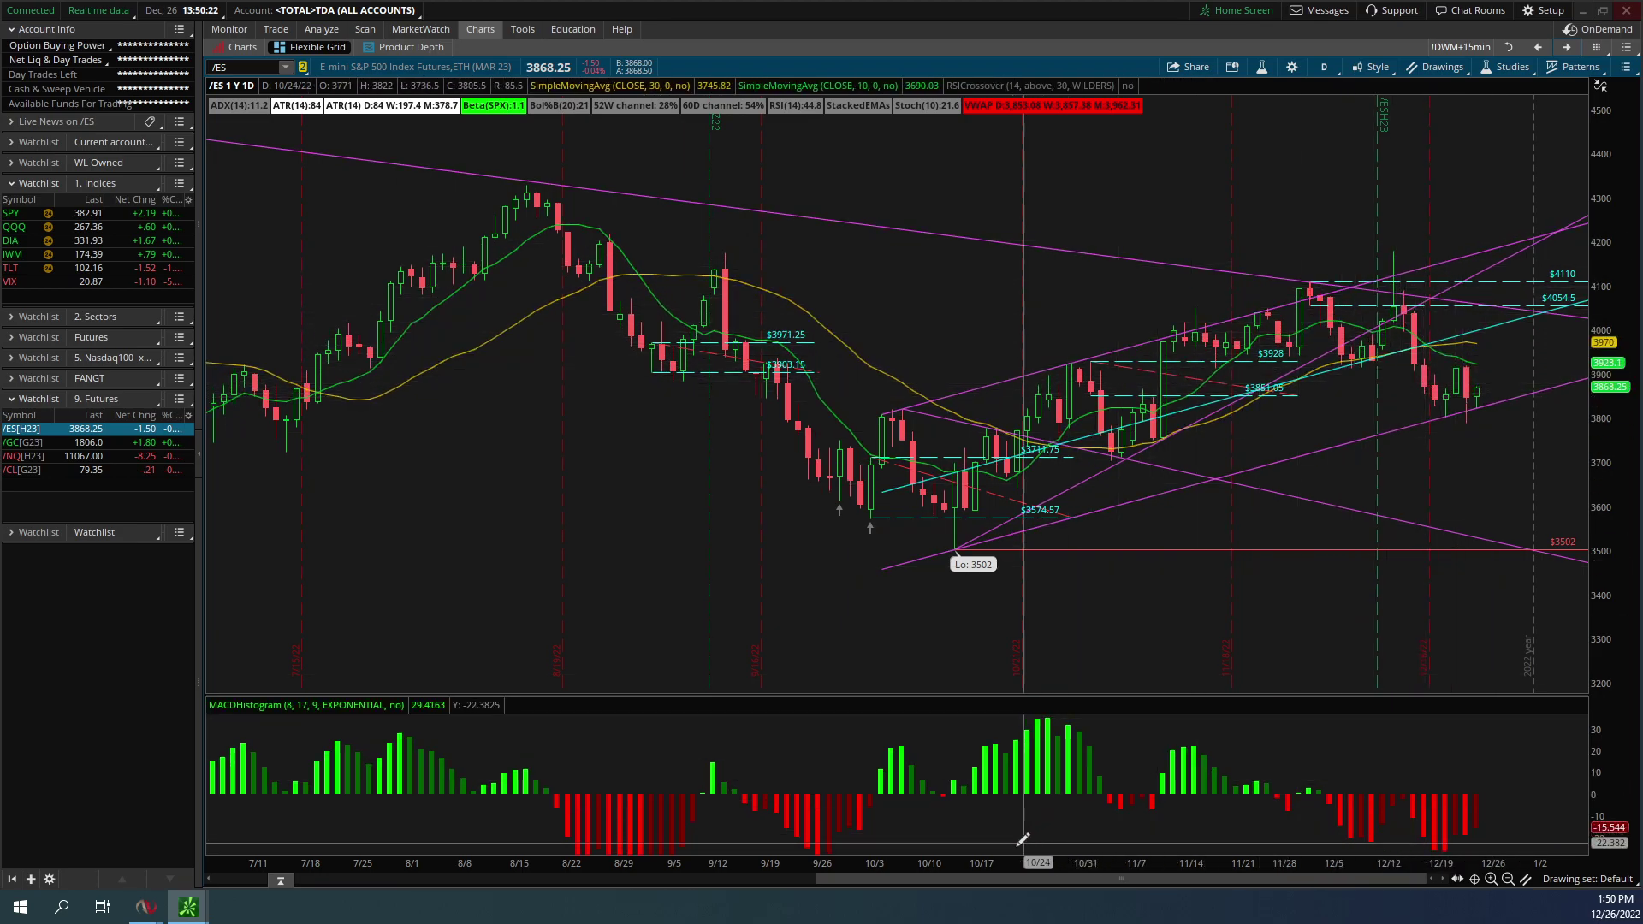
{"action": "left_click_drag", "start_coordinate": [991, 862], "coordinate": [1403, 847]}
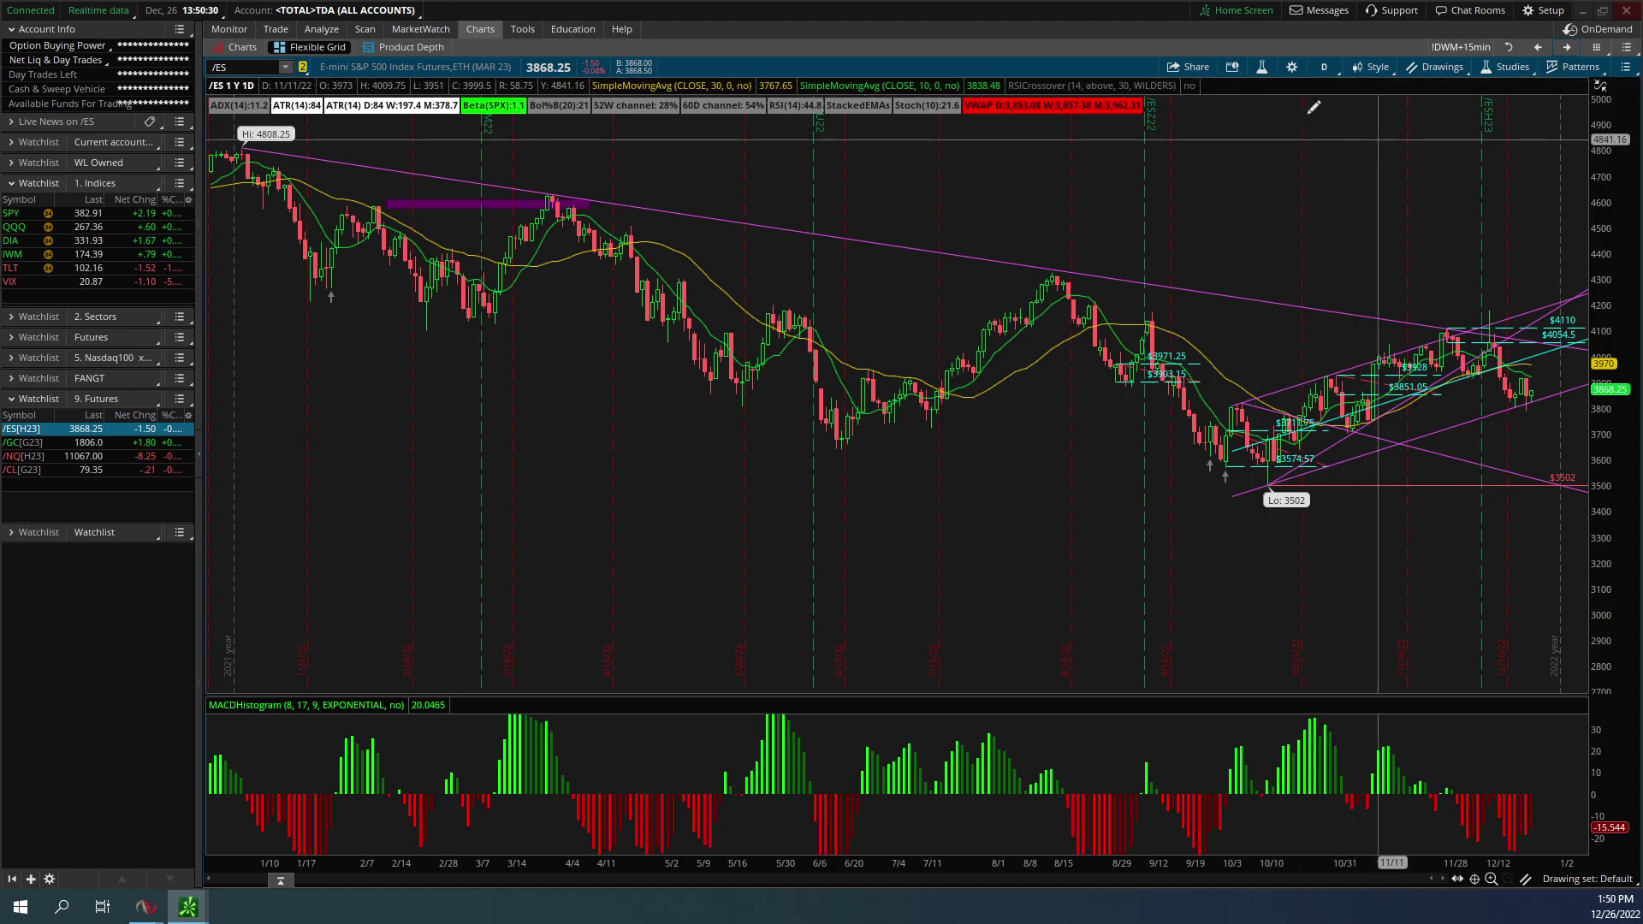
{"action": "left_click", "coordinate": [1324, 66]}
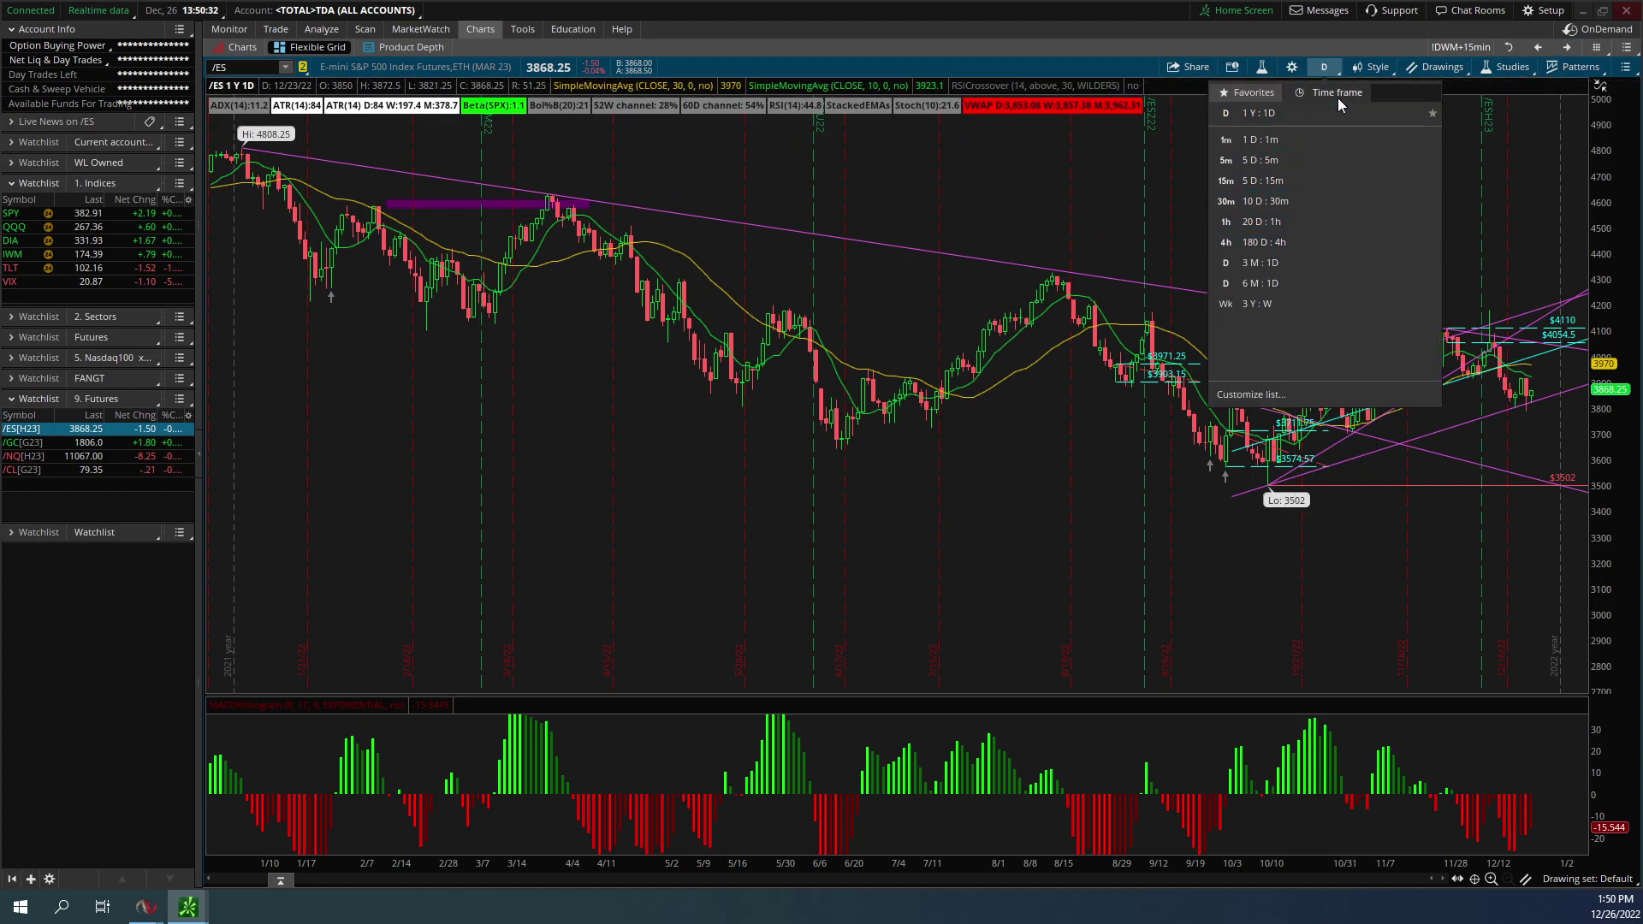
{"action": "left_click", "coordinate": [1324, 67]}
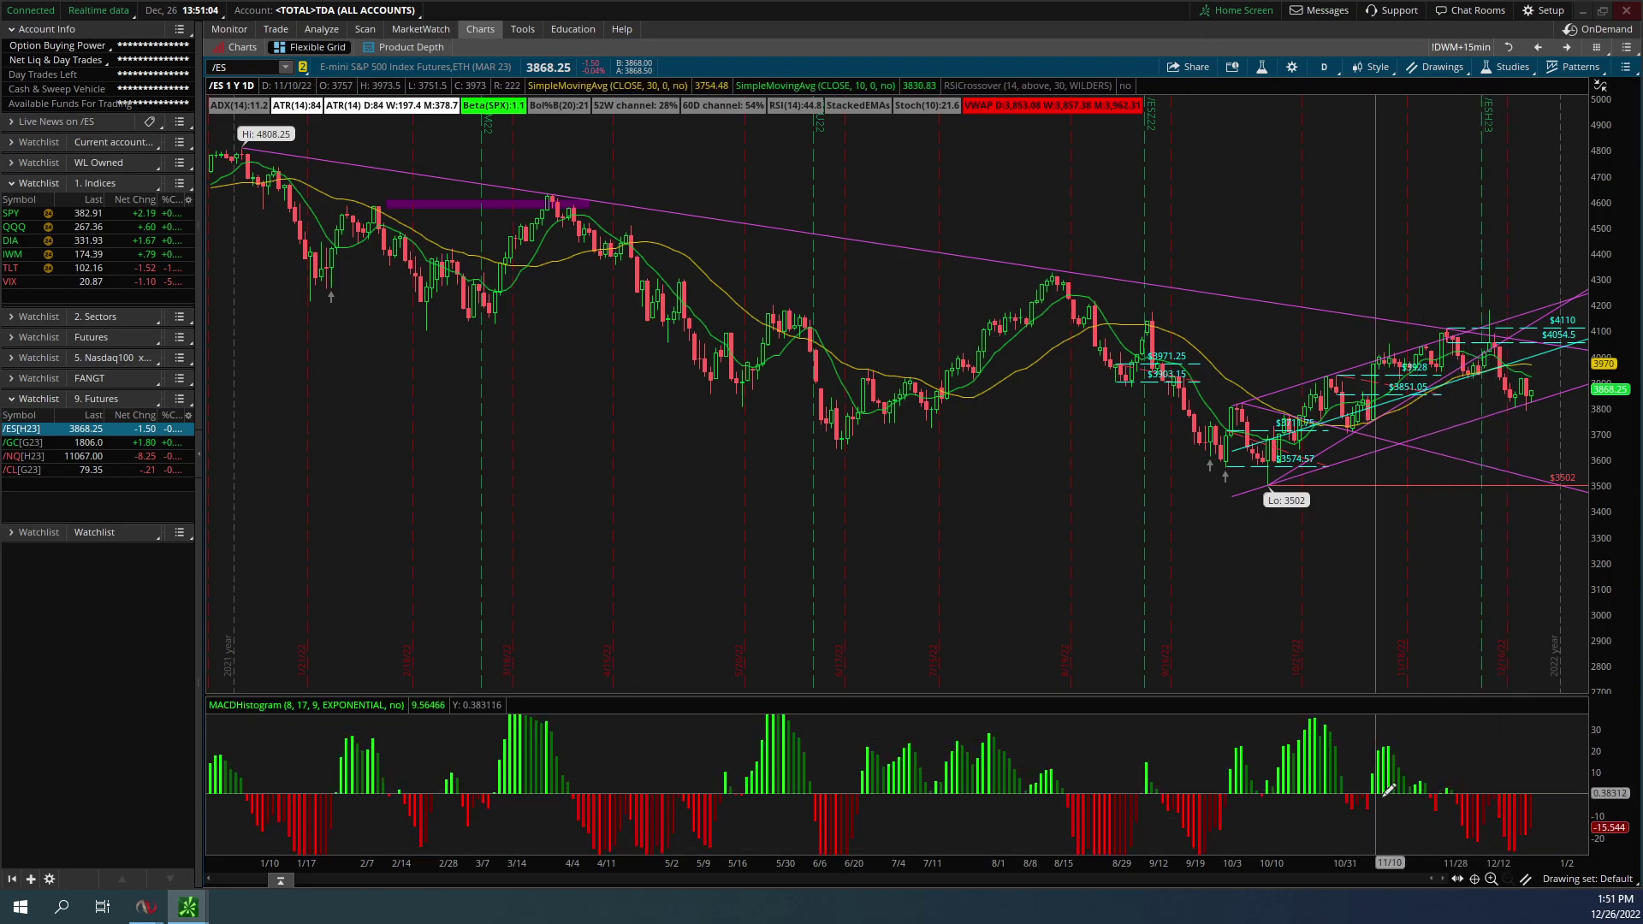
{"action": "left_click_drag", "start_coordinate": [1596, 762], "coordinate": [1595, 769]}
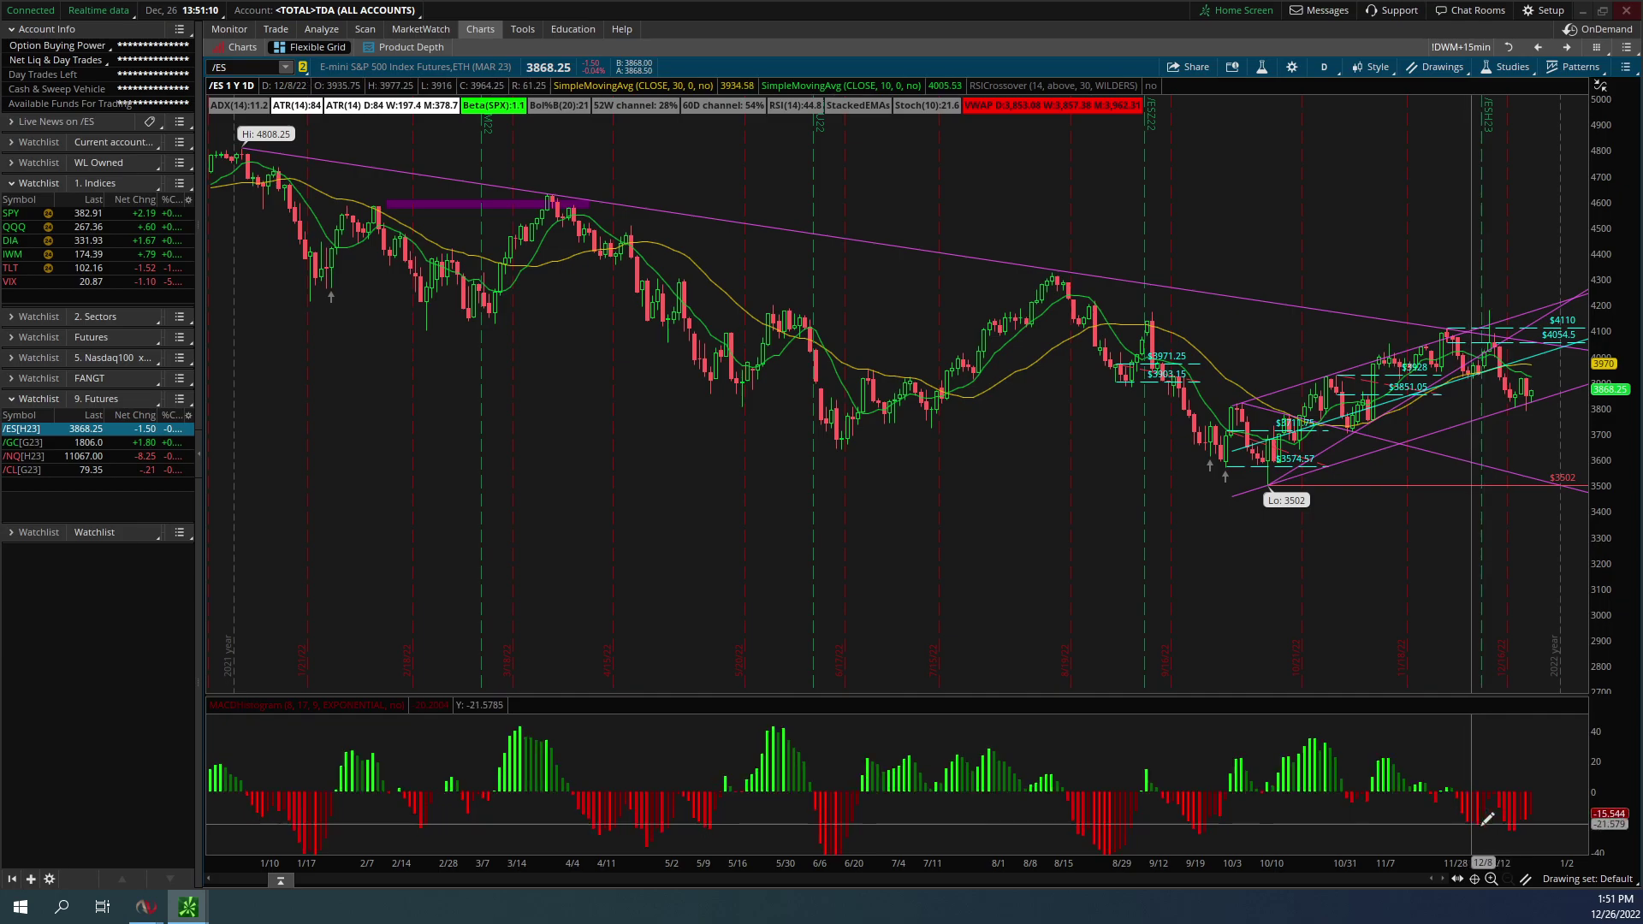
{"action": "key", "text": "alt"}
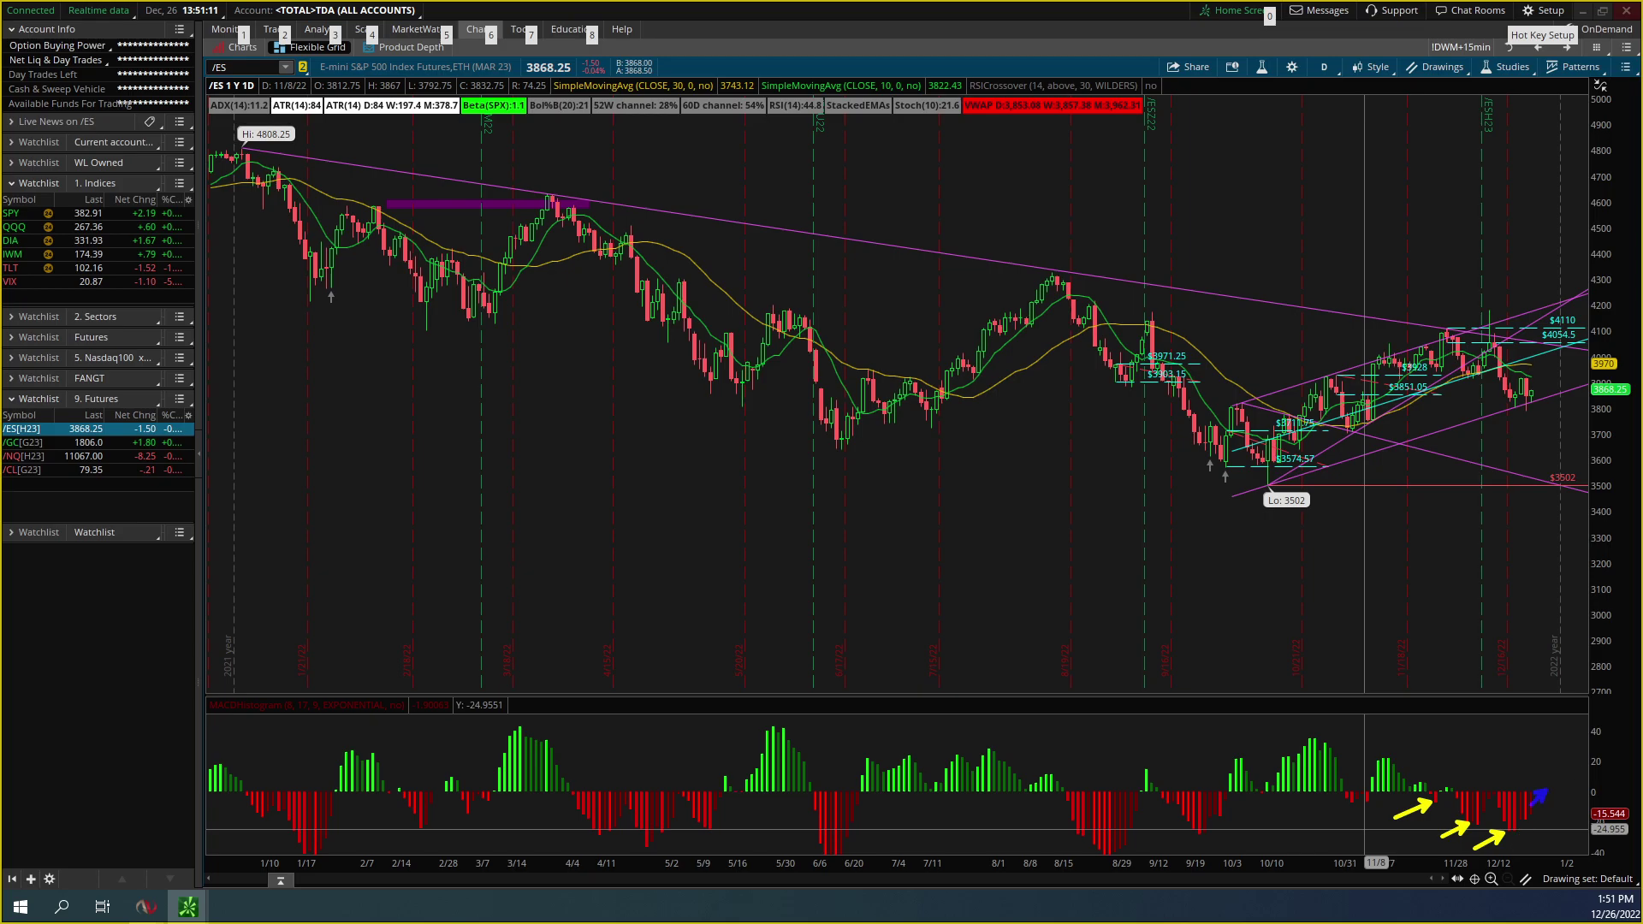
{"action": "key", "text": "Escape"}
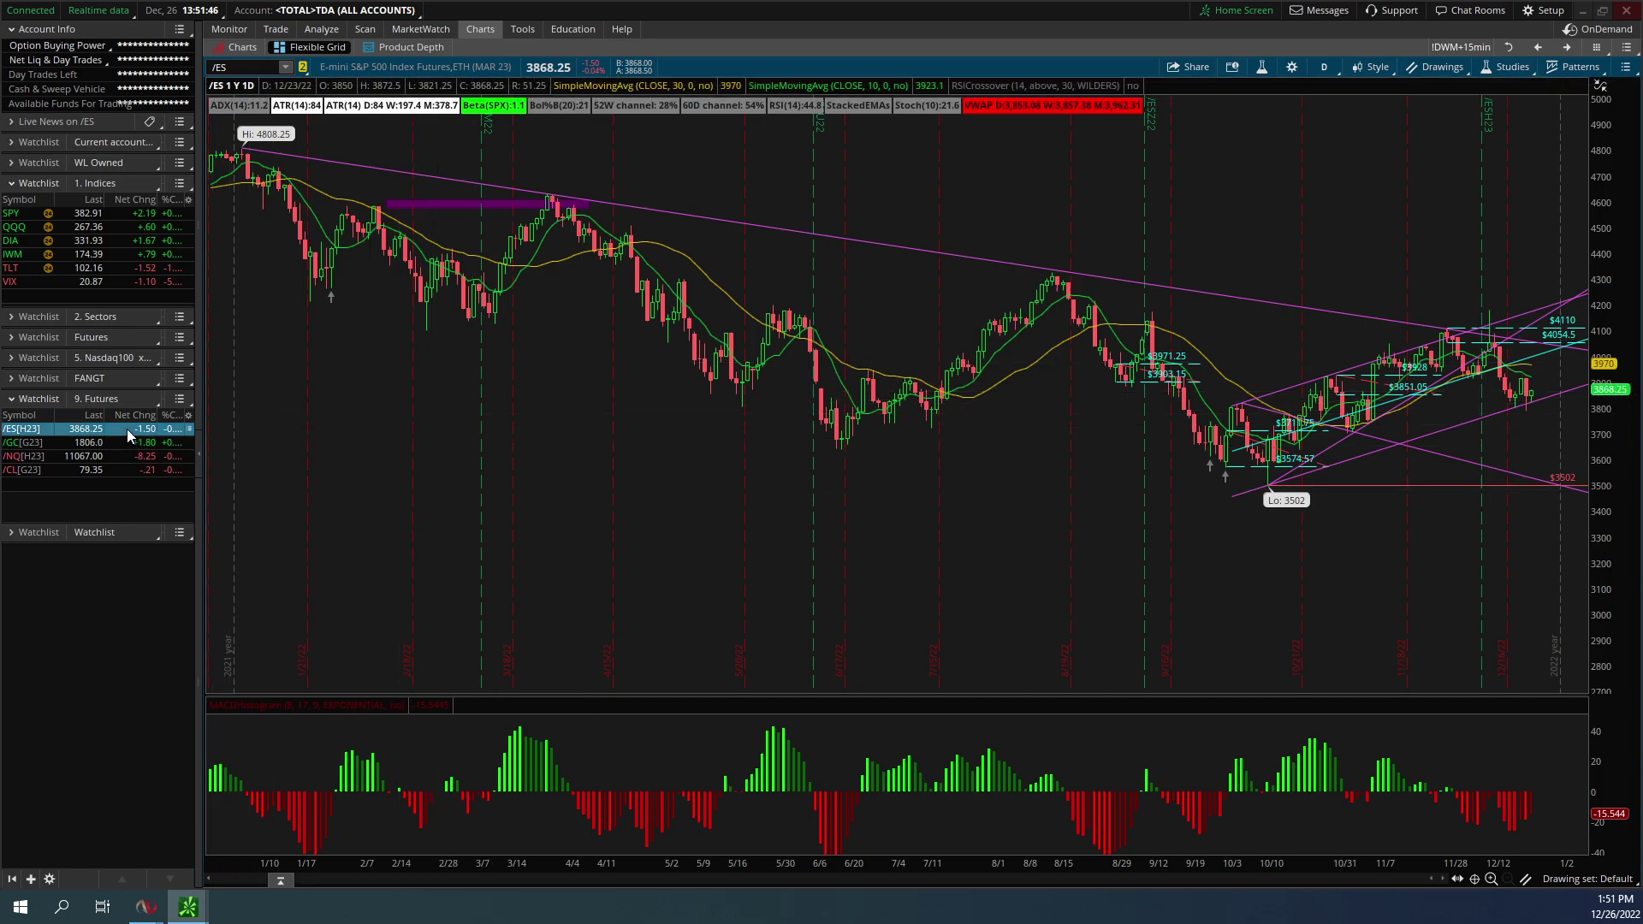
Show the SPY daily chart, zoomed to roughly March through early January with rescaled prices
{"action": "left_click", "coordinate": [137, 214]}
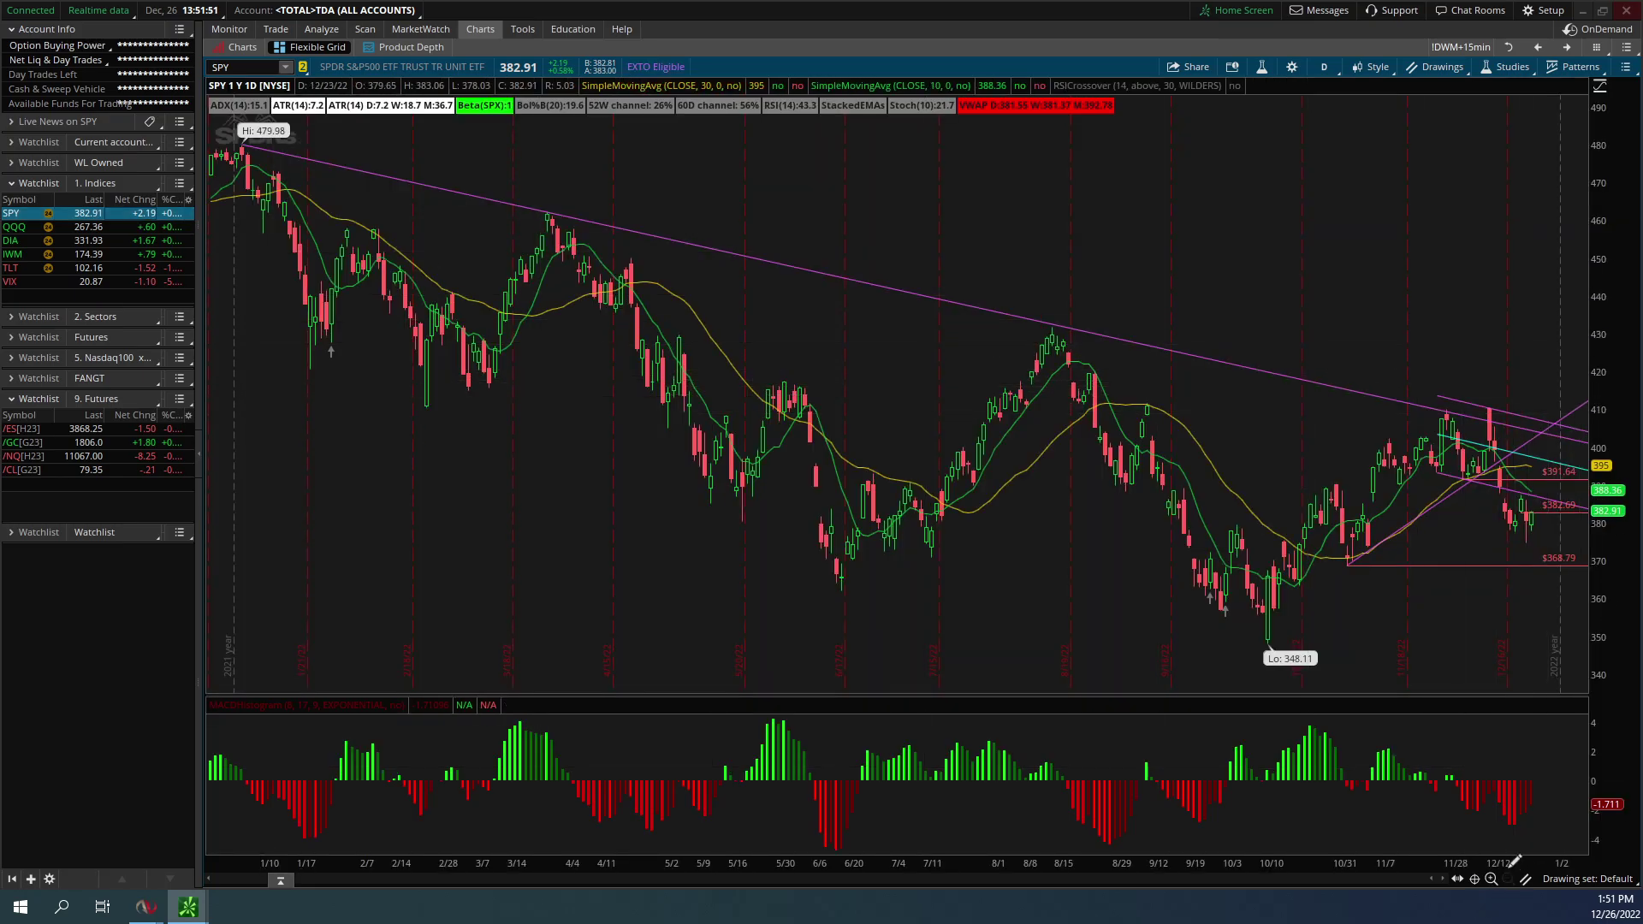
{"action": "left_click_drag", "start_coordinate": [1318, 852], "coordinate": [1367, 850]}
{"action": "left_click_drag", "start_coordinate": [1601, 189], "coordinate": [1600, 240]}
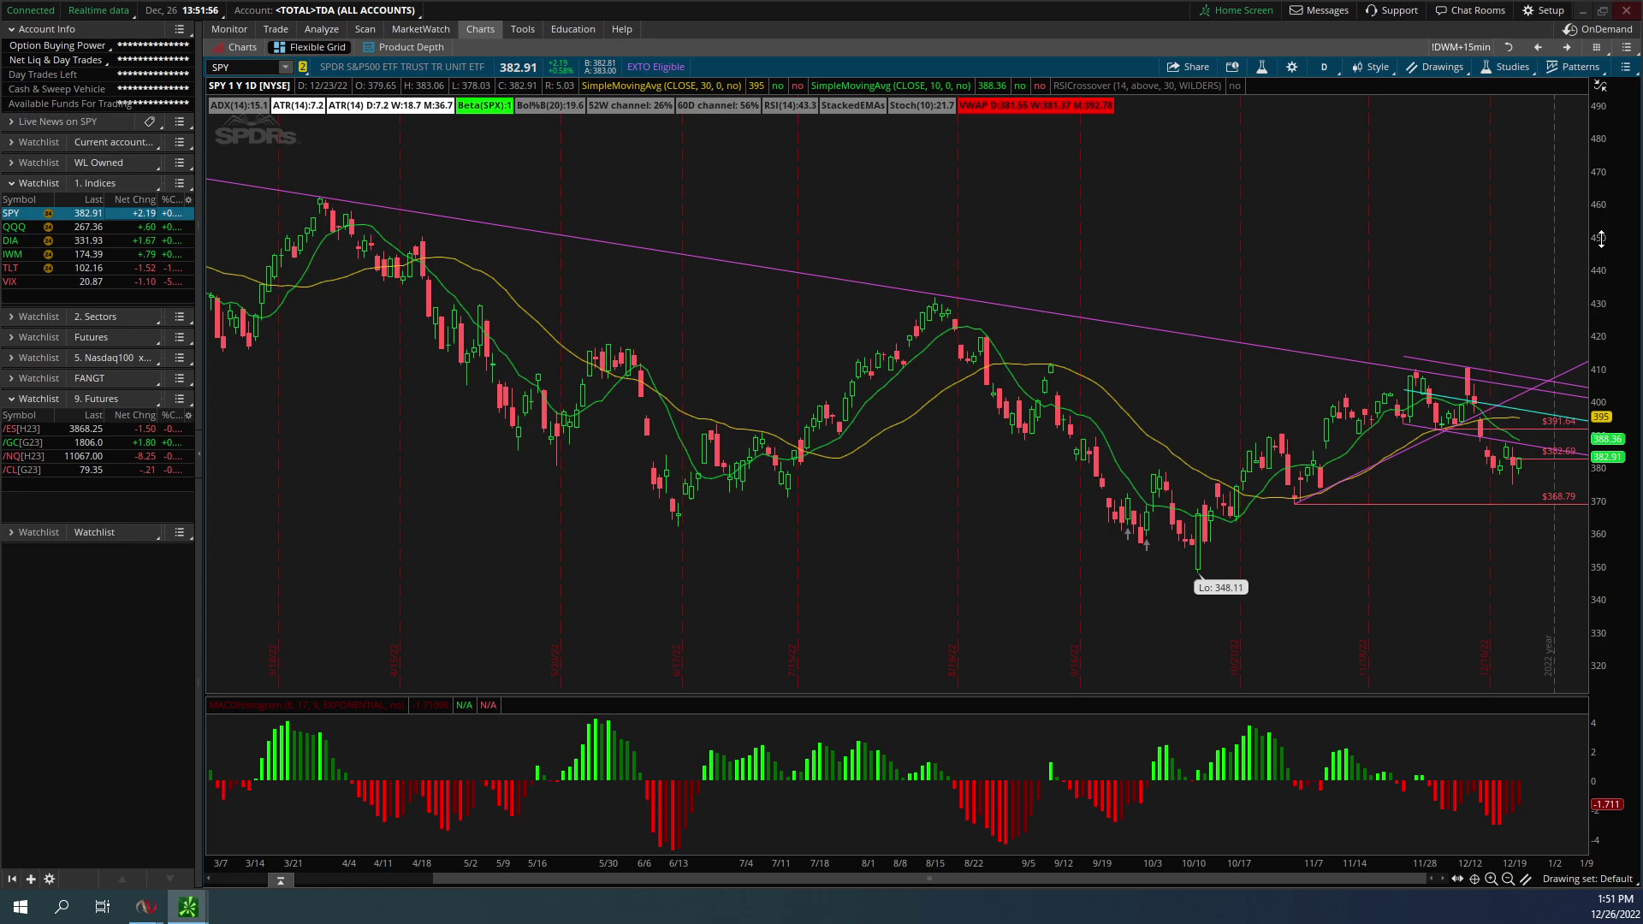
Load the A0. SPY Market Forecast layout, loosen its price and Forecast scales, then show /NQ
{"action": "left_click", "coordinate": [1597, 49]}
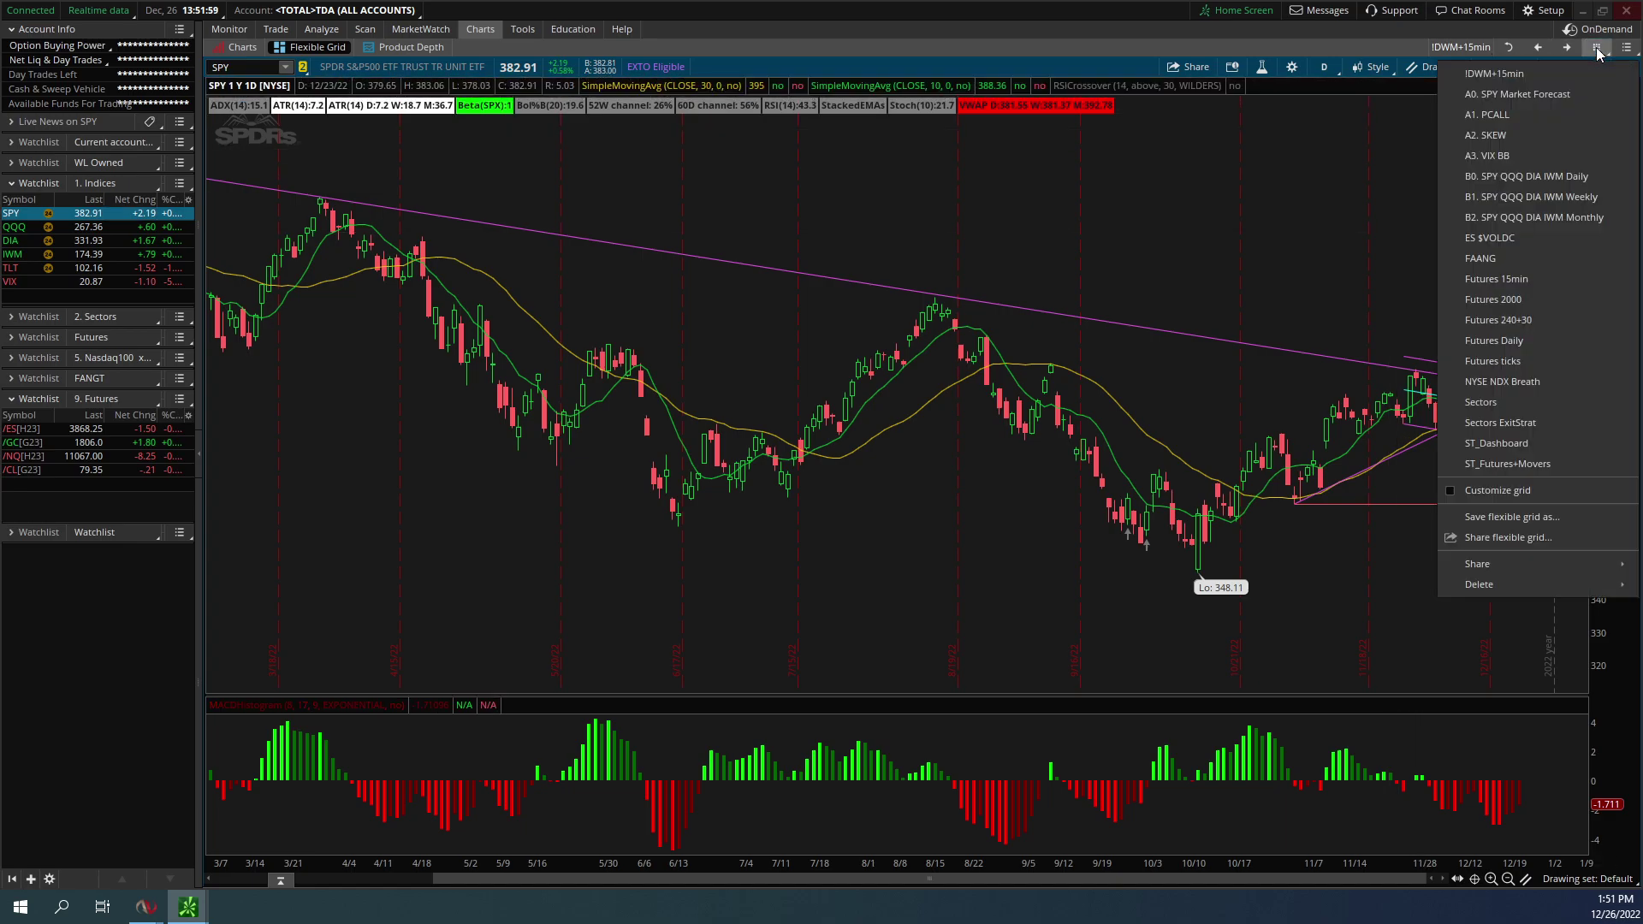
{"action": "left_click", "coordinate": [1547, 93]}
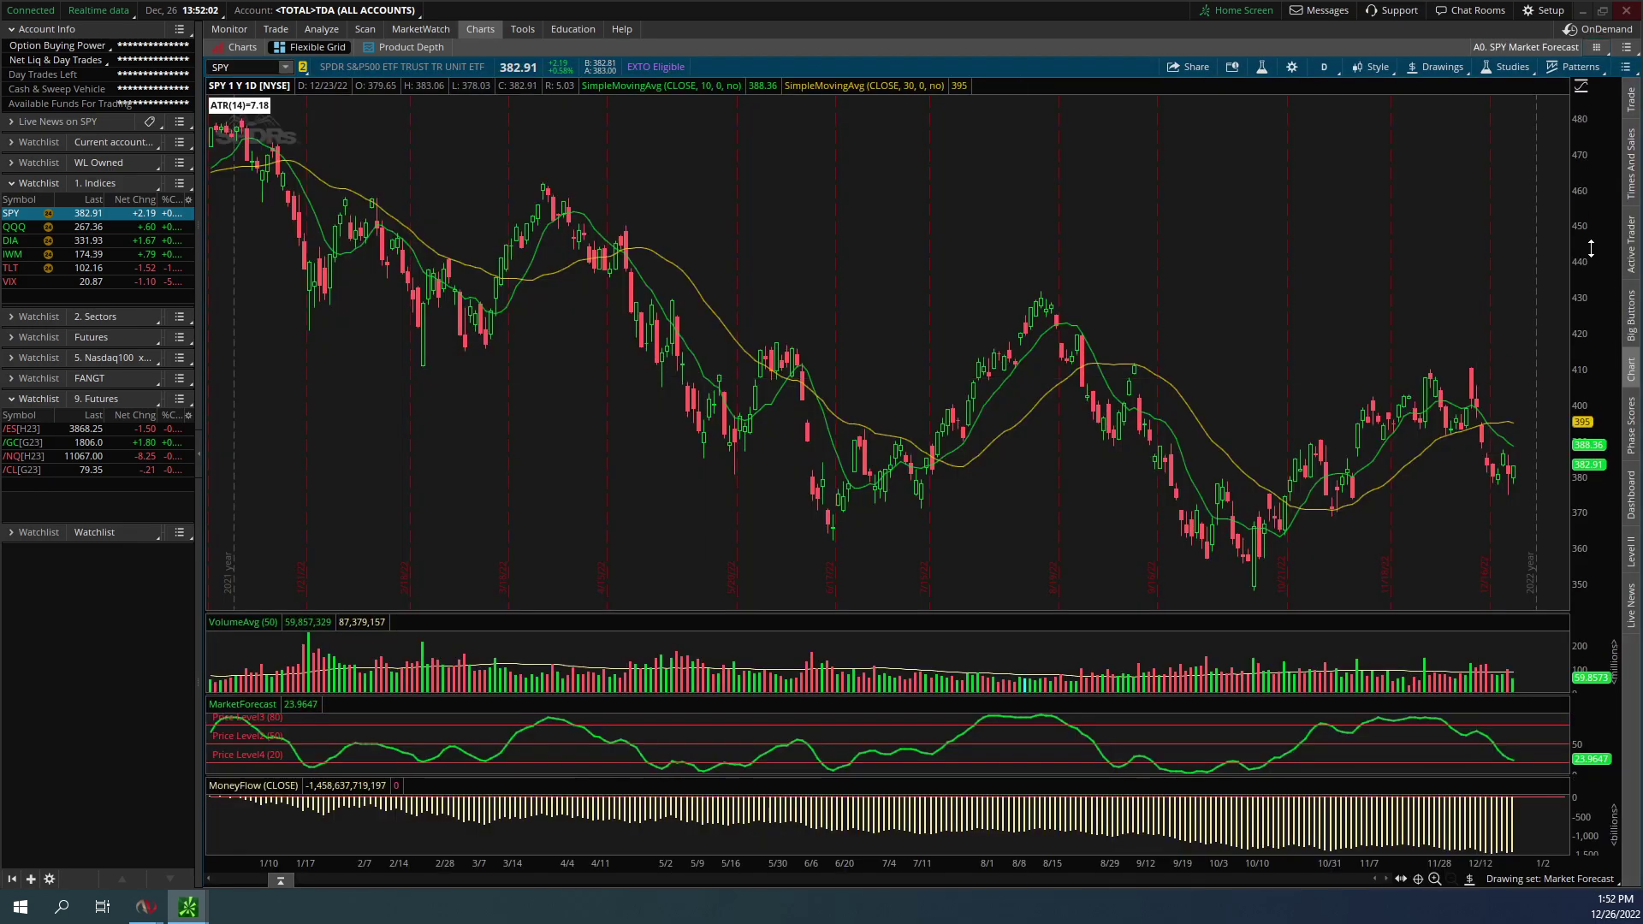
{"action": "left_click_drag", "start_coordinate": [1591, 248], "coordinate": [1590, 278]}
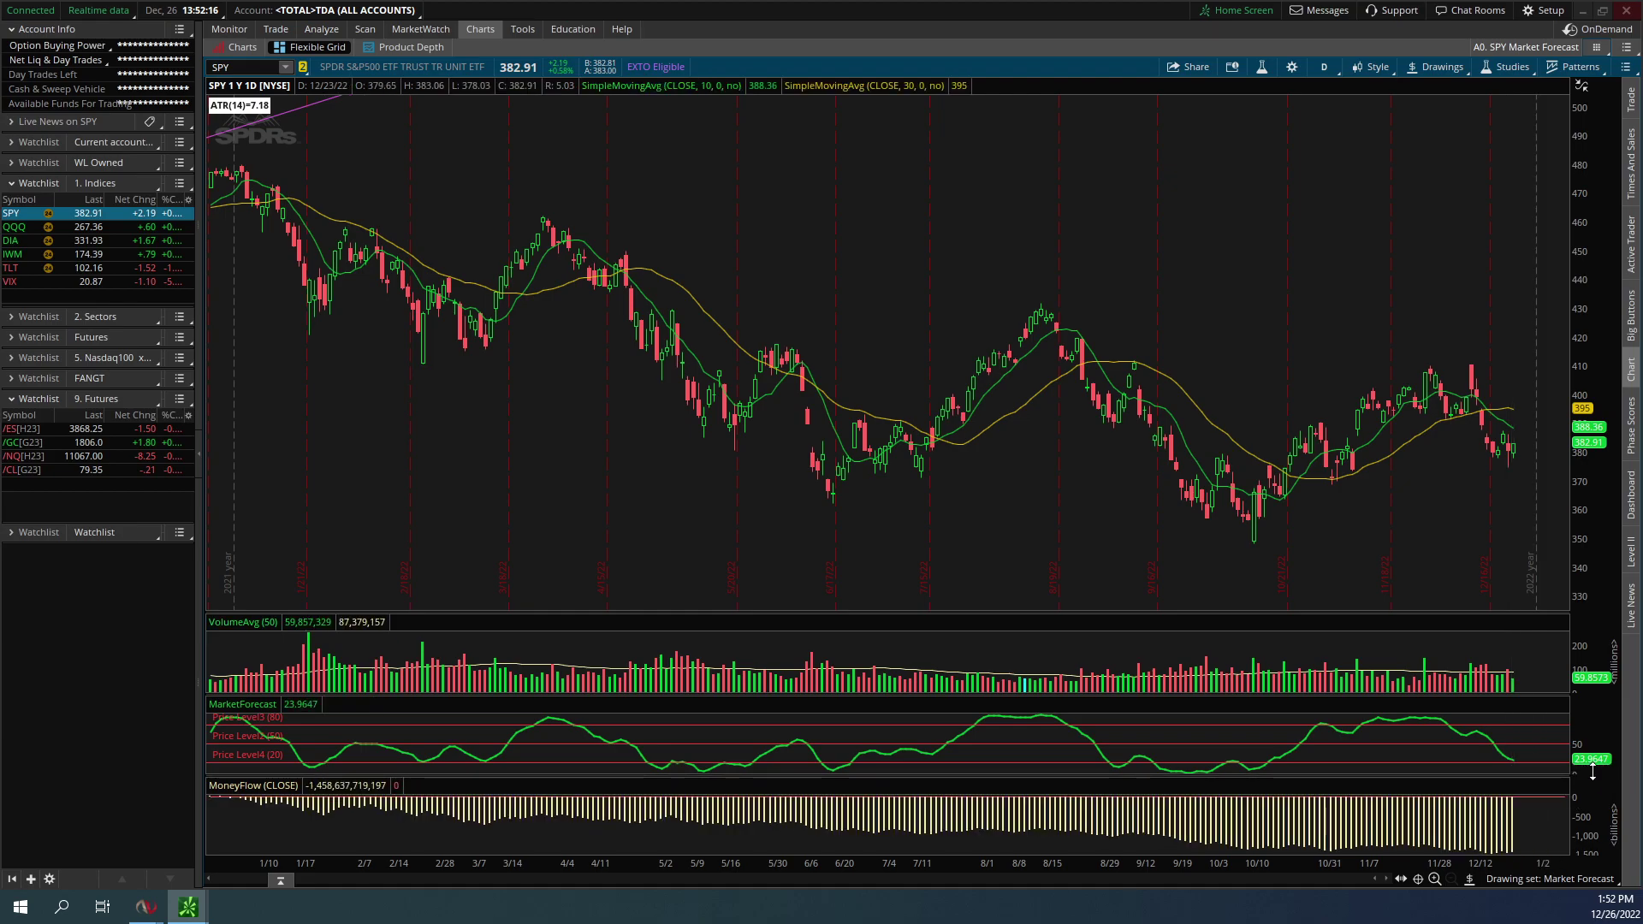
{"action": "left_click_drag", "start_coordinate": [1584, 736], "coordinate": [1584, 745]}
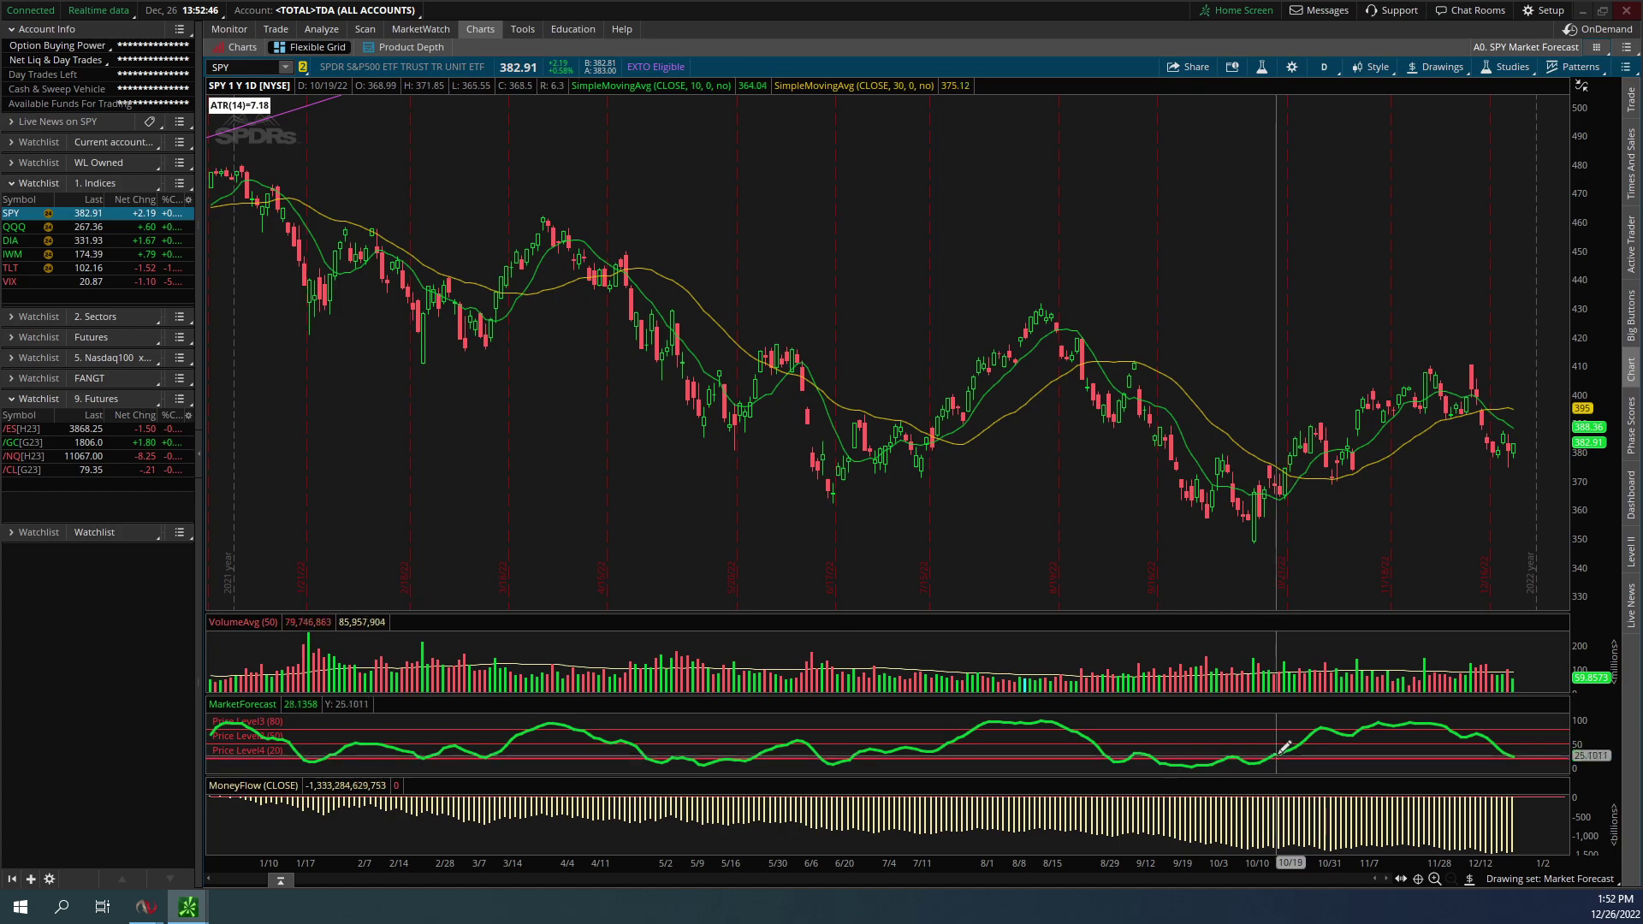
{"action": "key", "text": "alt"}
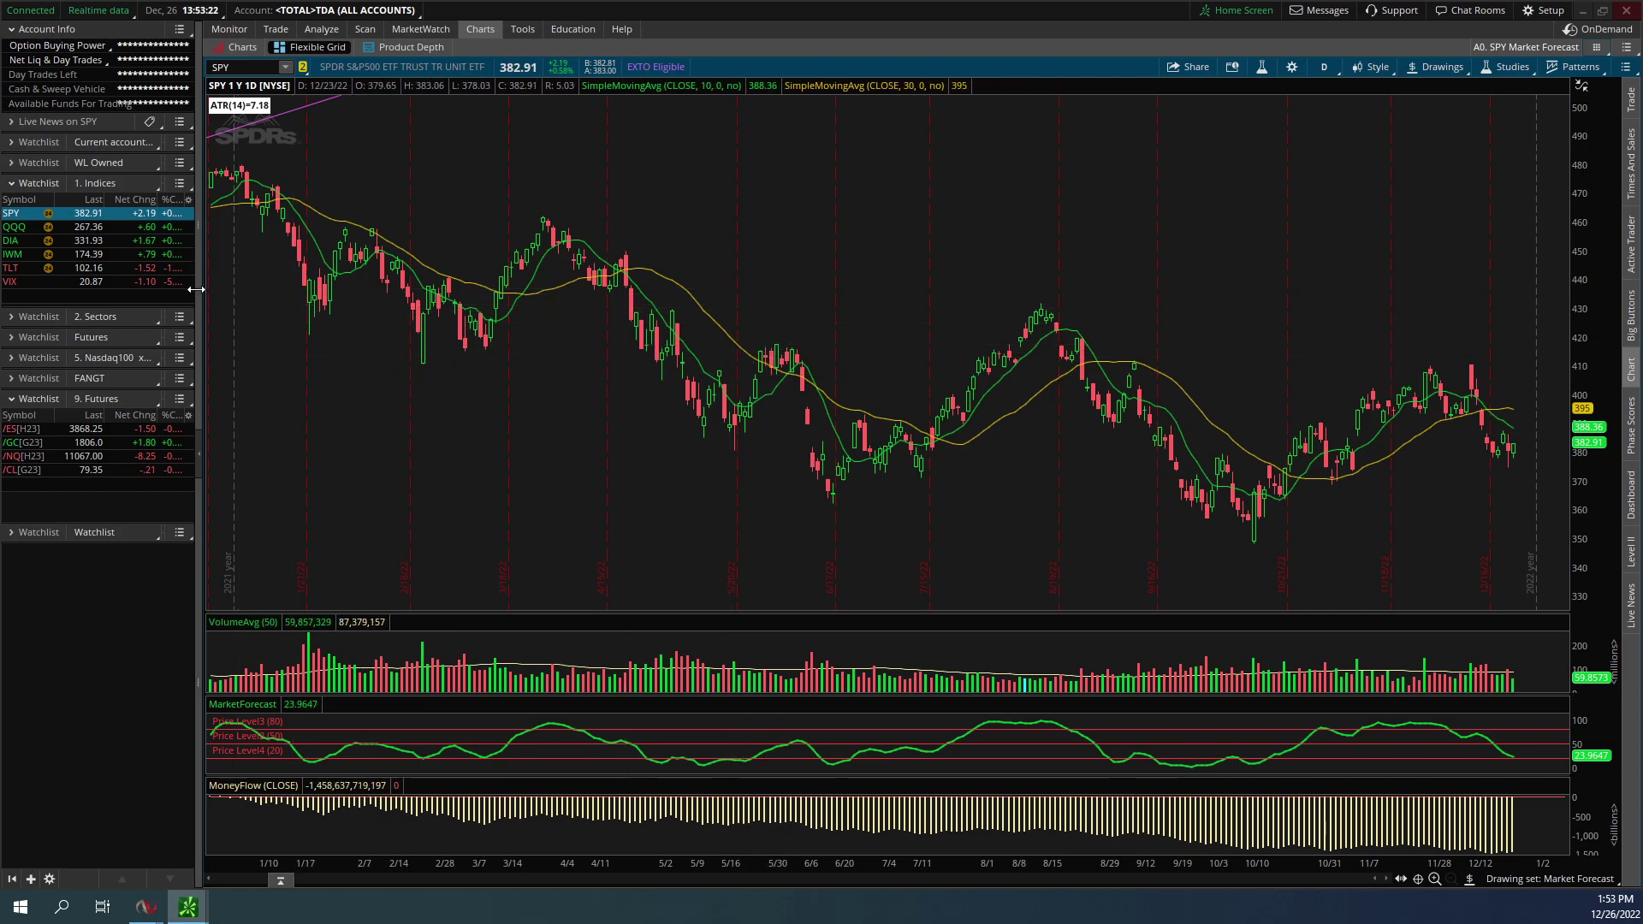
{"action": "left_click", "coordinate": [135, 455]}
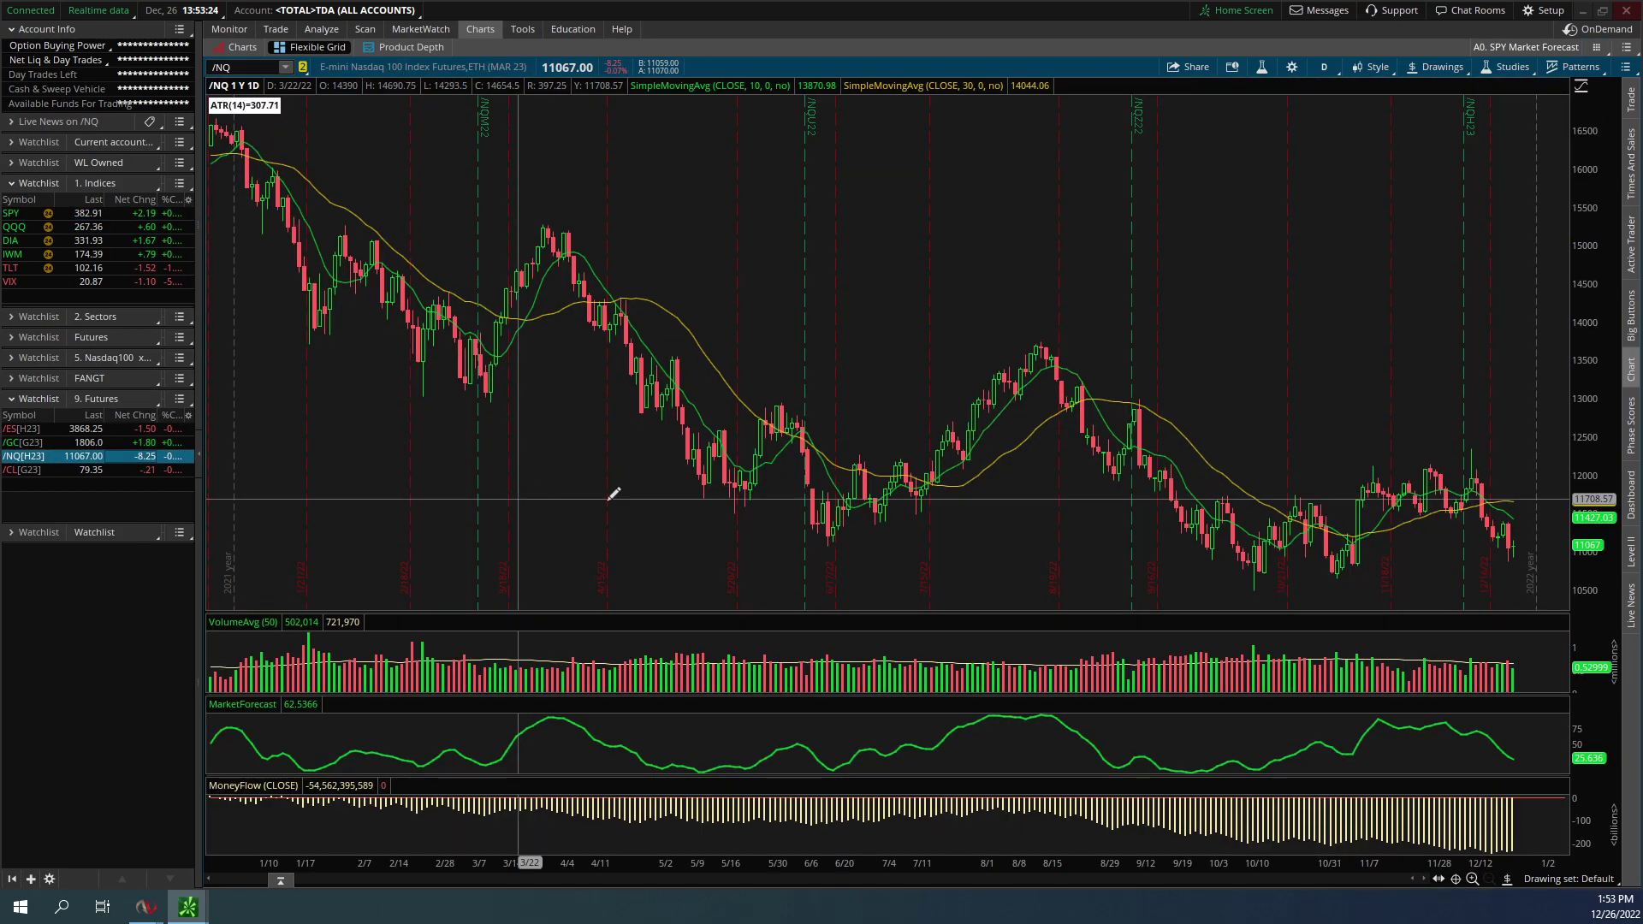
Load the four-chart IDWM+15min /NQ grid layout
{"action": "left_click", "coordinate": [1598, 47]}
{"action": "left_click", "coordinate": [1513, 92]}
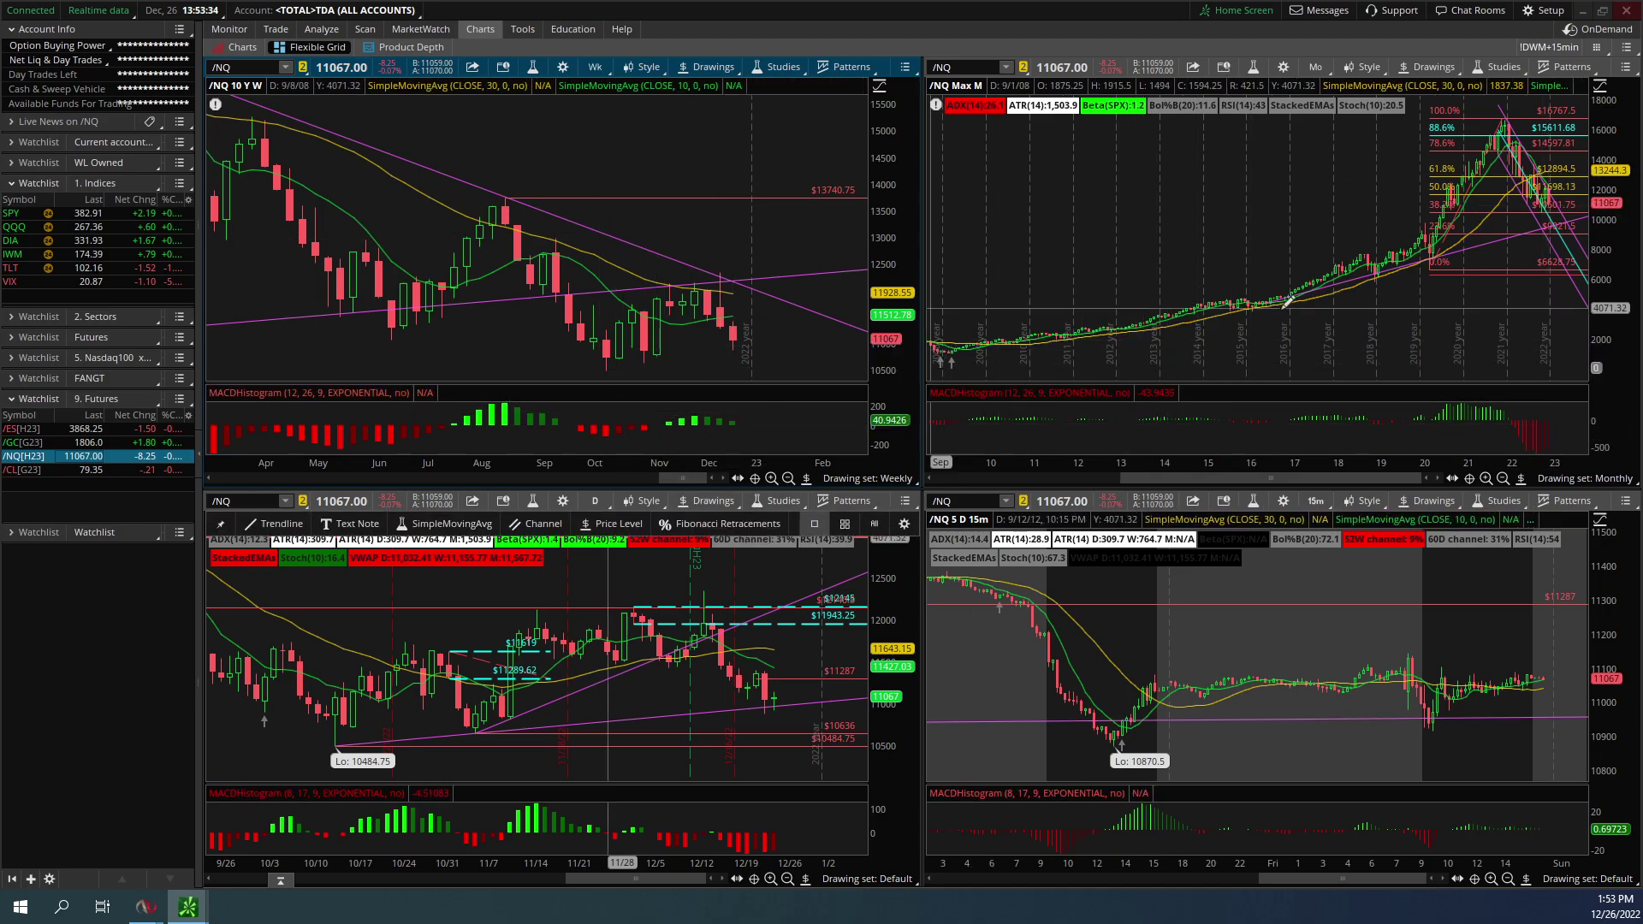
{"action": "scroll", "coordinate": [1446, 325], "scroll_direction": "up", "scroll_amount": 5}
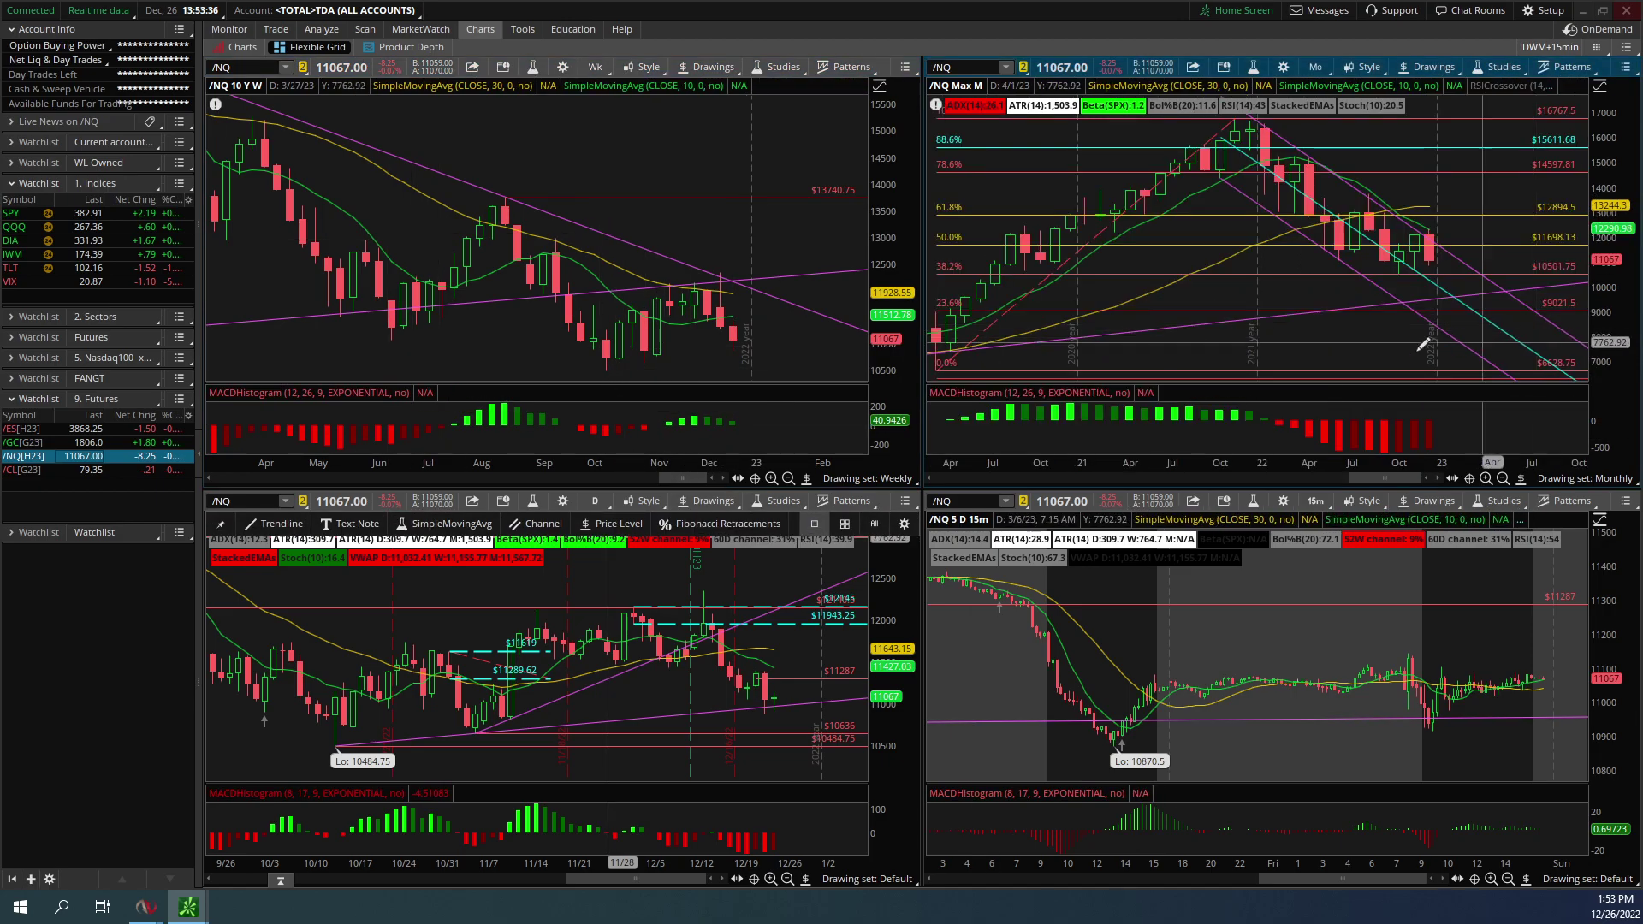
{"action": "scroll", "coordinate": [1507, 236], "scroll_direction": "down", "scroll_amount": 4}
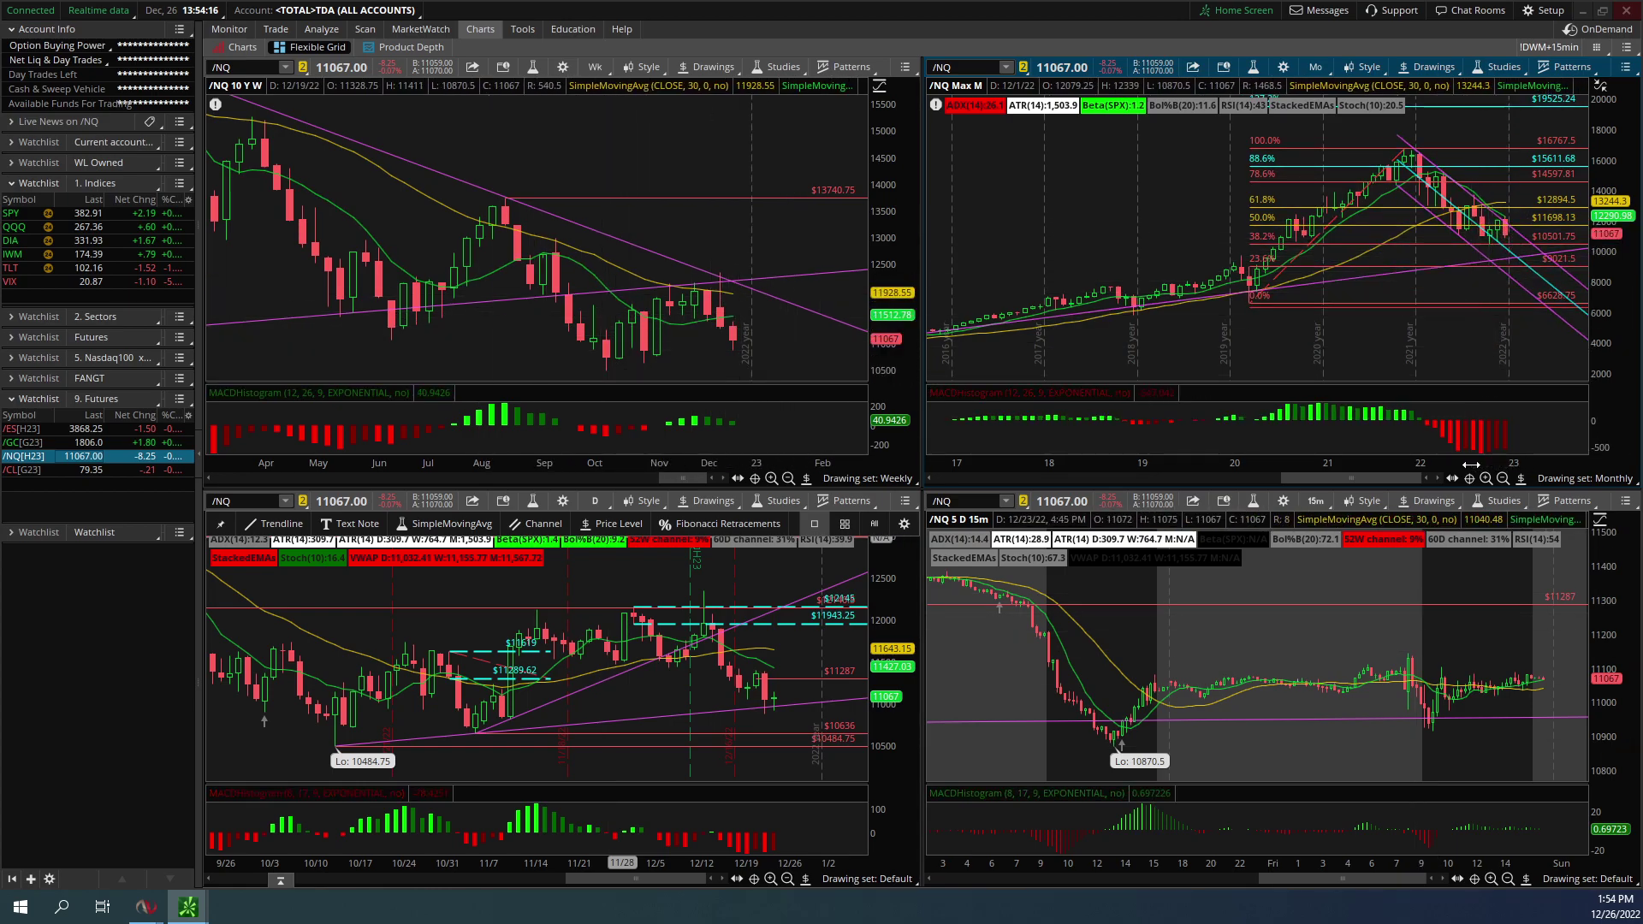
{"action": "scroll", "coordinate": [1470, 465], "scroll_direction": "up", "scroll_amount": 2}
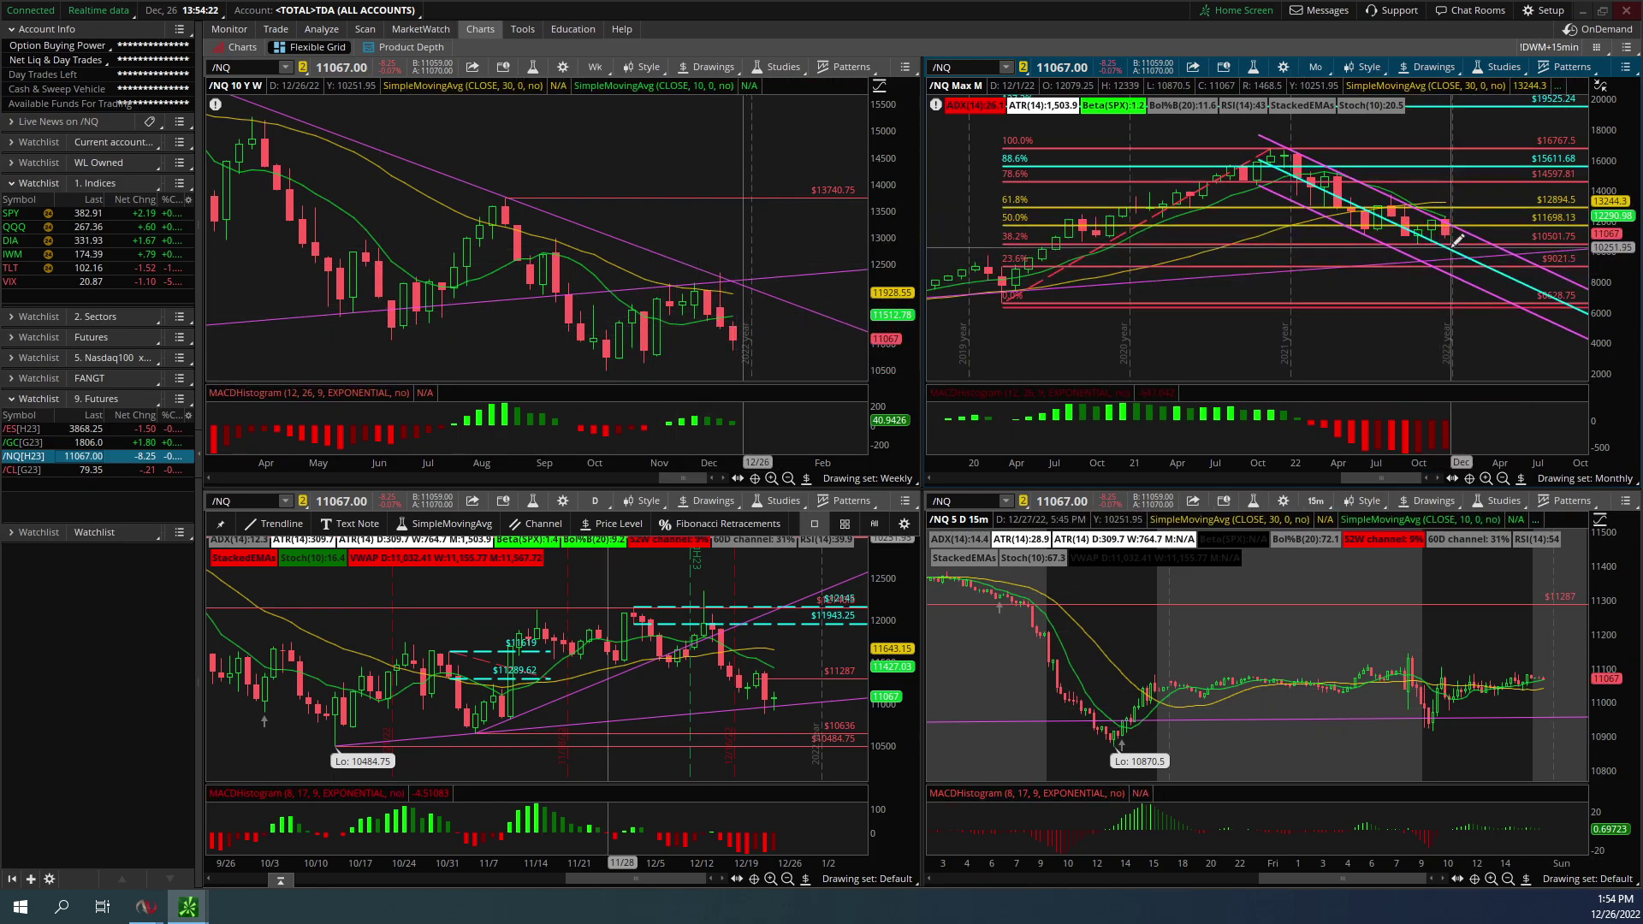
Maximize the weekly /NQ chart so it fills the chart area alone
{"action": "mouse_move", "coordinate": [1457, 240]}
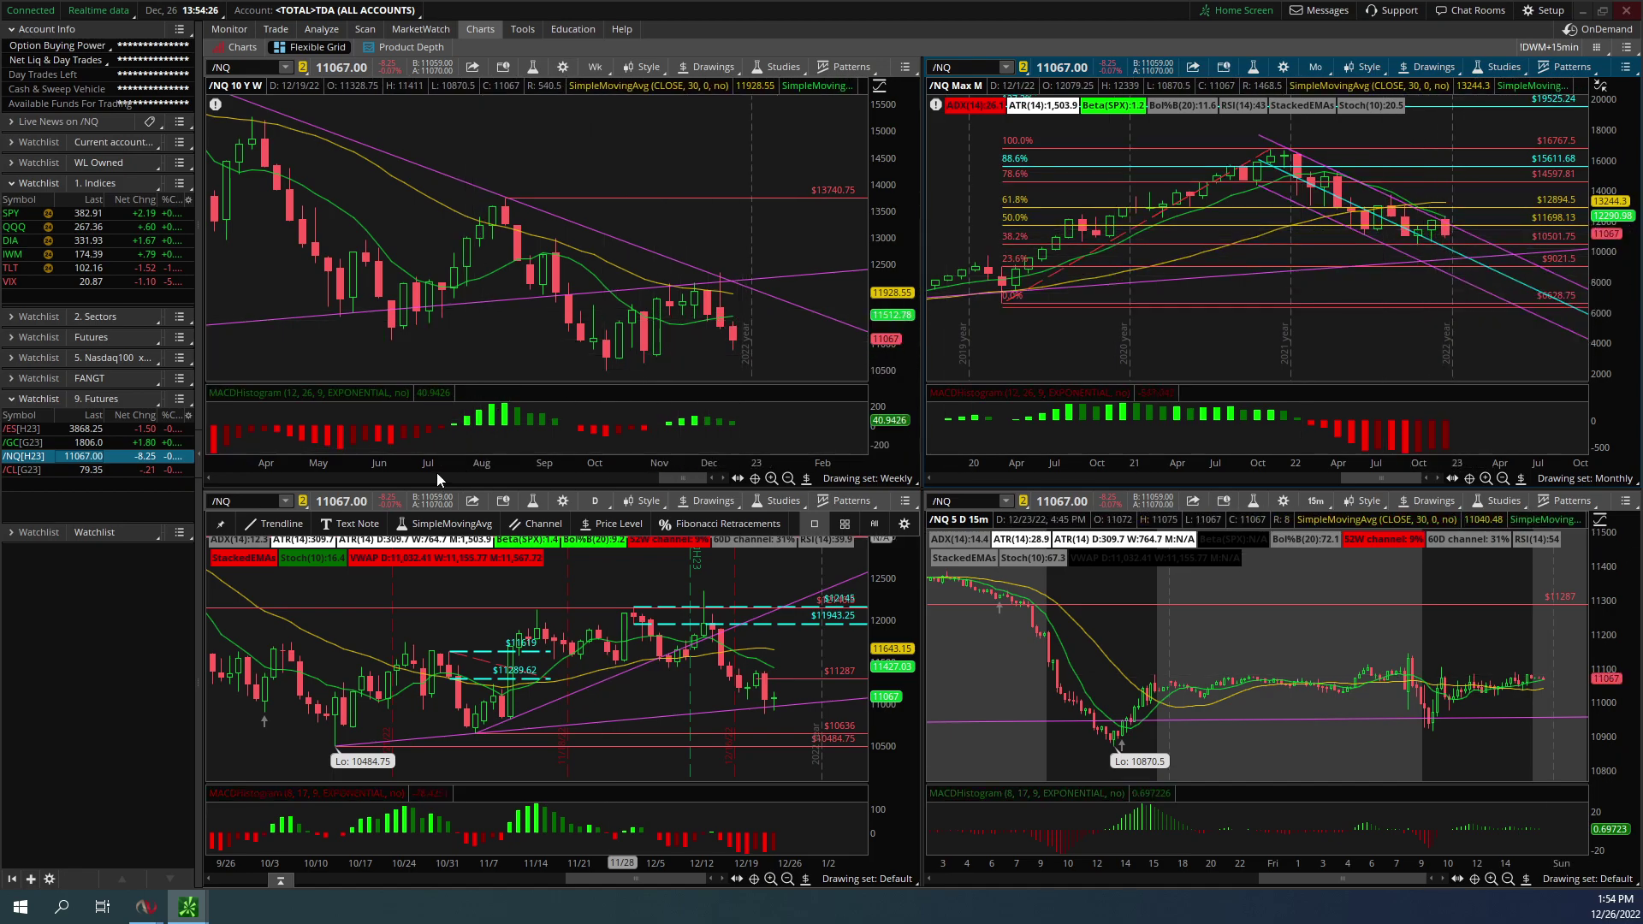
{"action": "scroll", "coordinate": [445, 446], "scroll_direction": "down", "scroll_amount": 6}
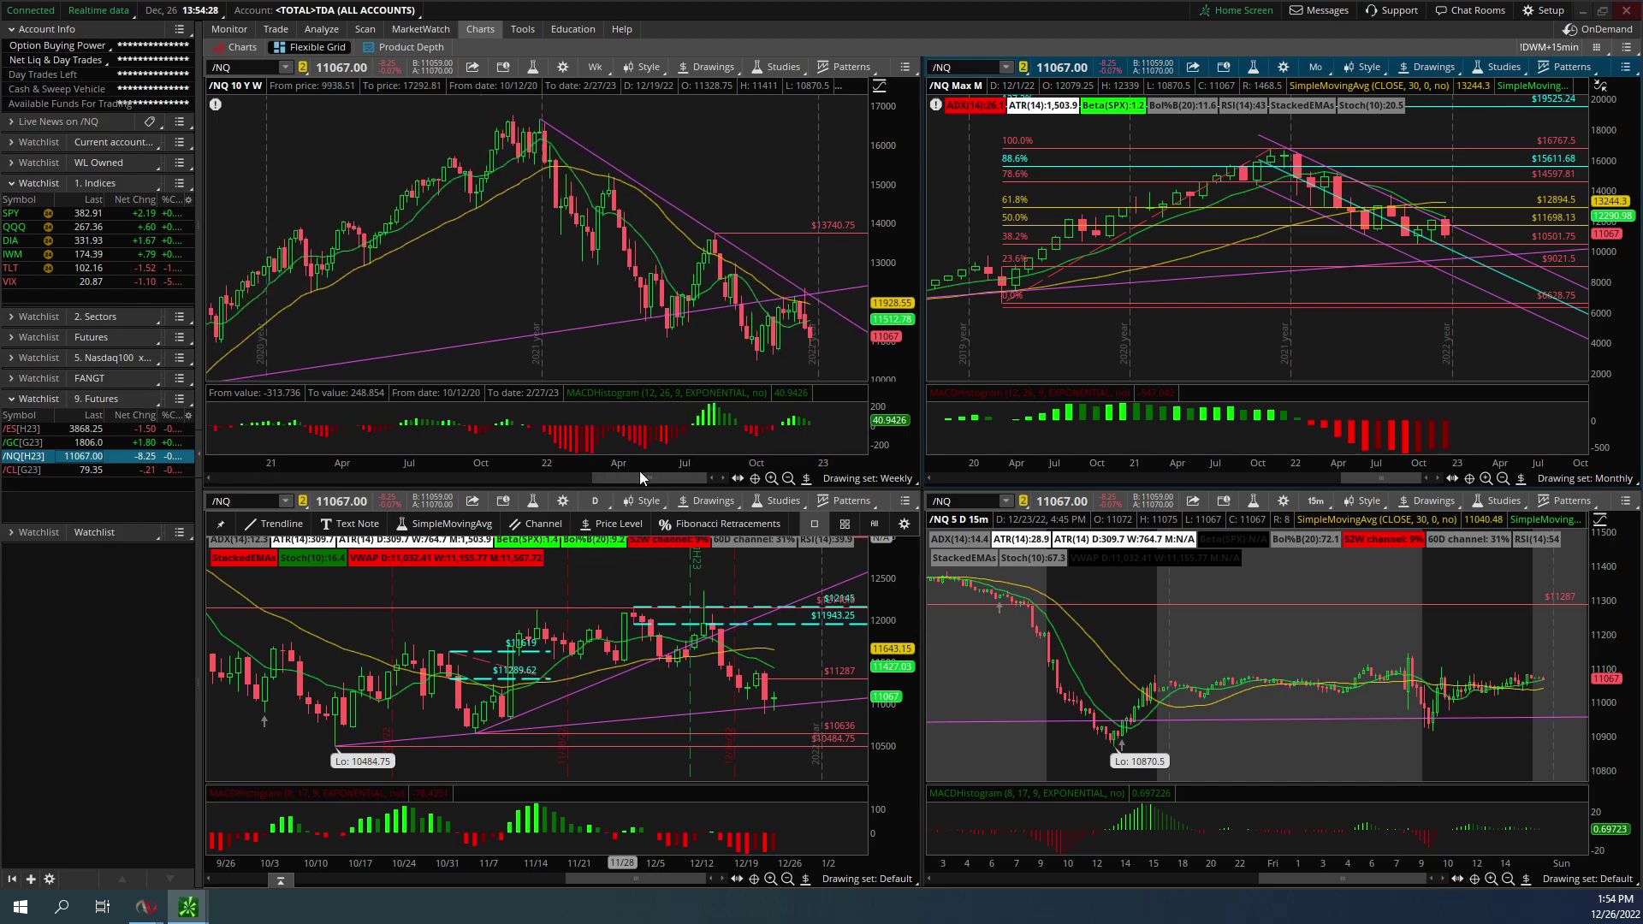
{"action": "scroll", "coordinate": [692, 476], "scroll_direction": "down", "scroll_amount": 5}
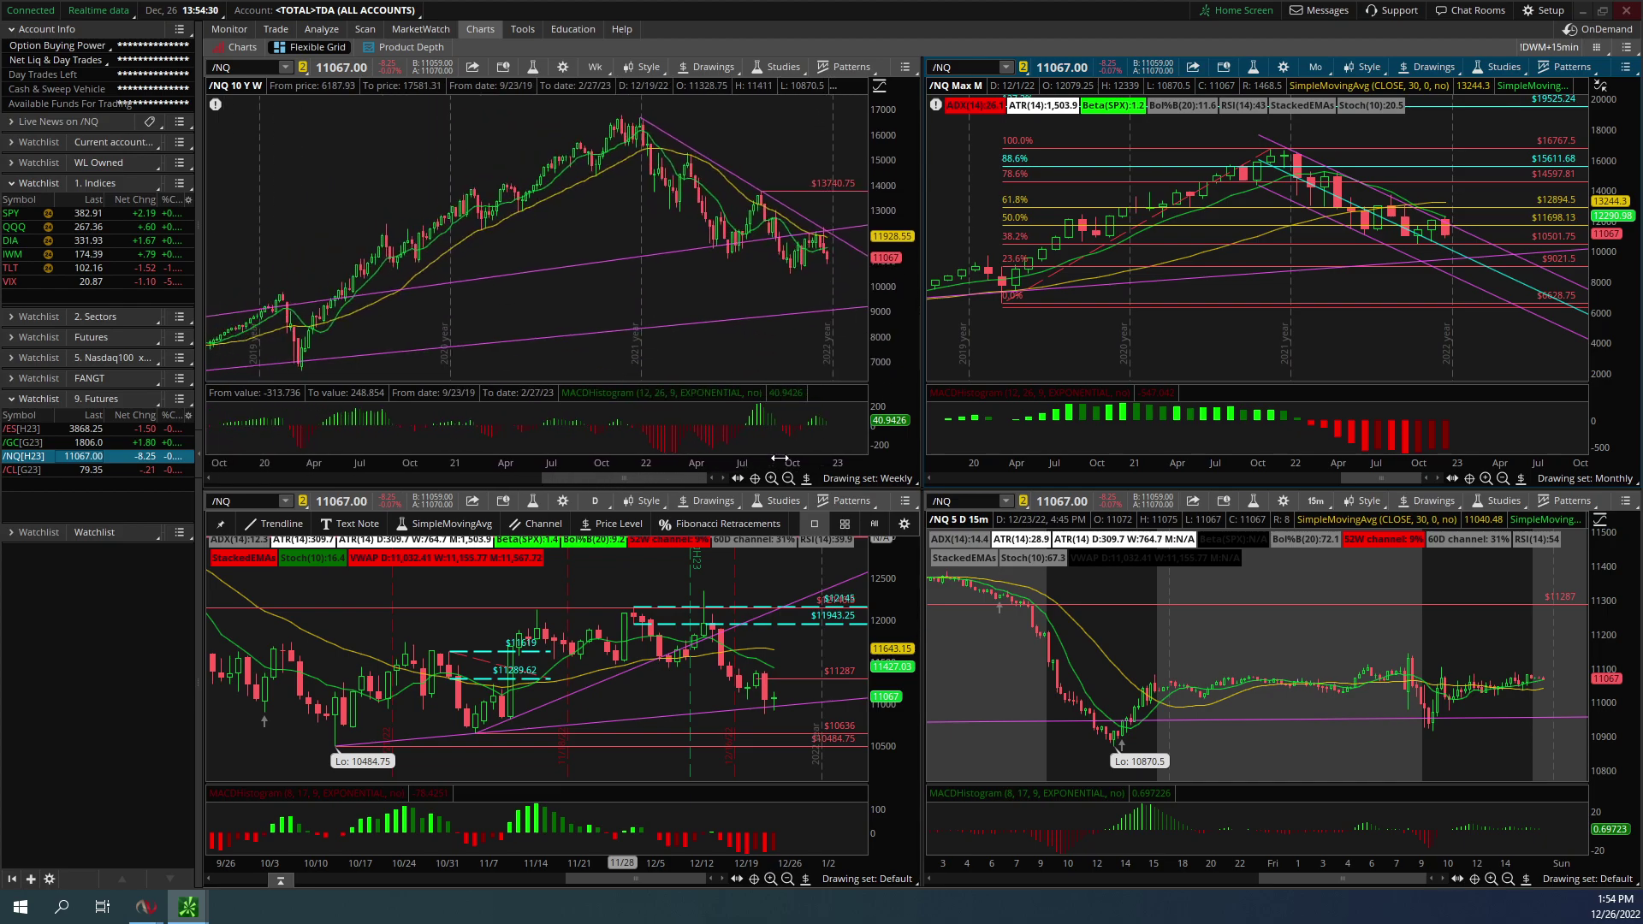
{"action": "left_click", "coordinate": [905, 68]}
{"action": "left_click", "coordinate": [892, 300]}
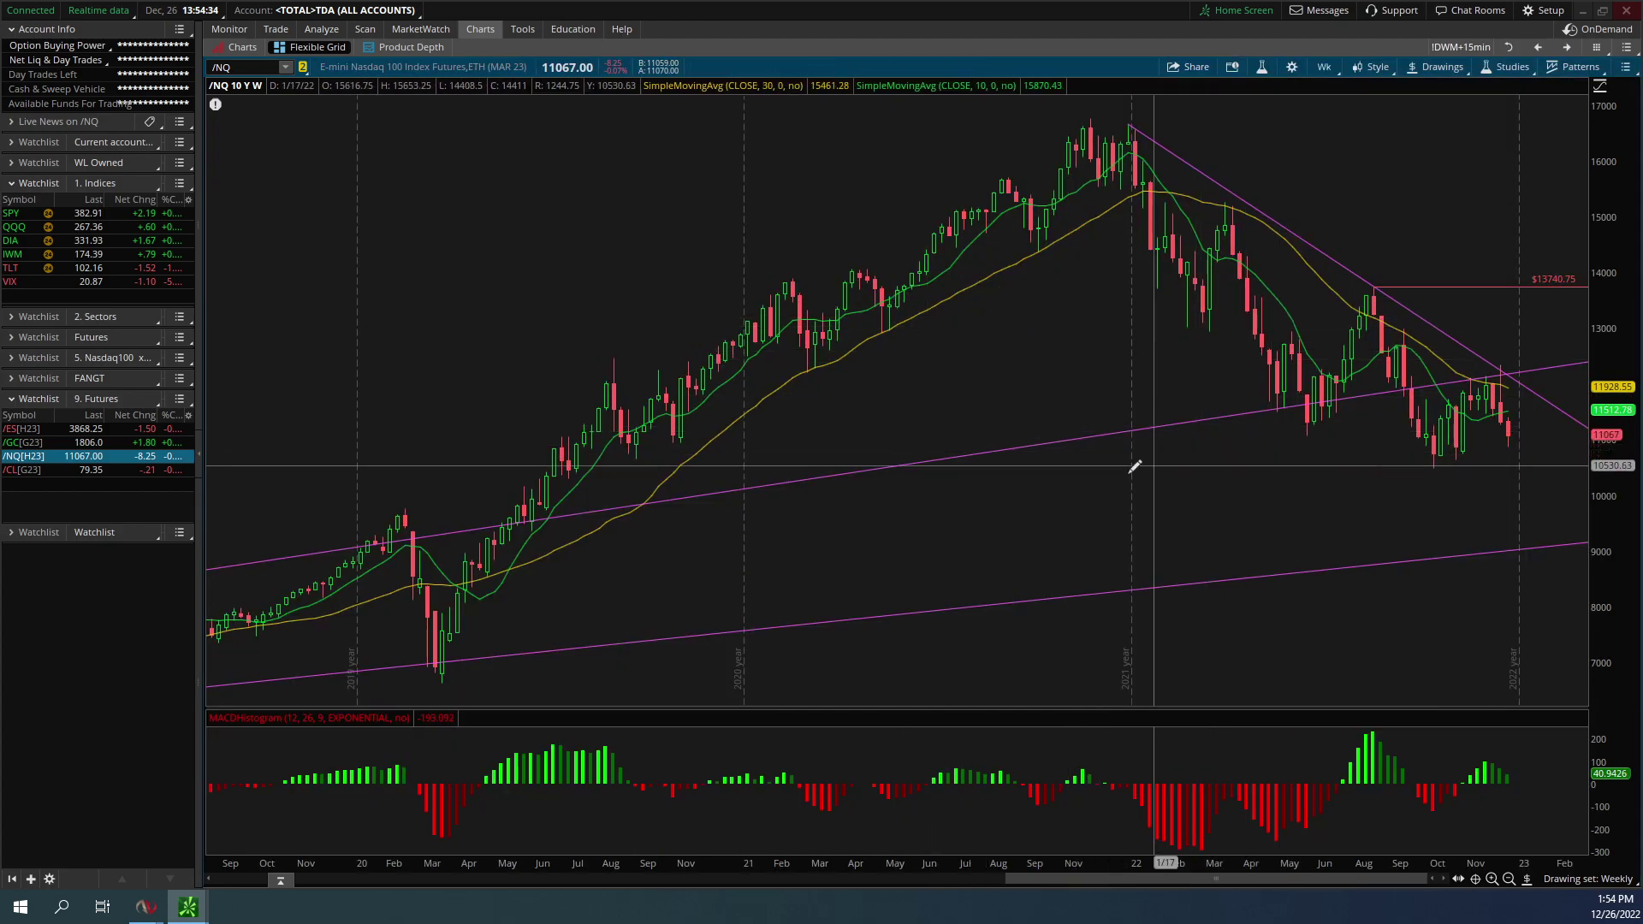
Widen the weekly /NQ dates back to 2016 and delete the lower and upper long trendlines
{"action": "mouse_move", "coordinate": [914, 865]}
{"action": "left_mouse_down"}
{"action": "mouse_move", "coordinate": [890, 783]}
{"action": "mouse_move", "coordinate": [1485, 782]}
{"action": "left_mouse_up"}
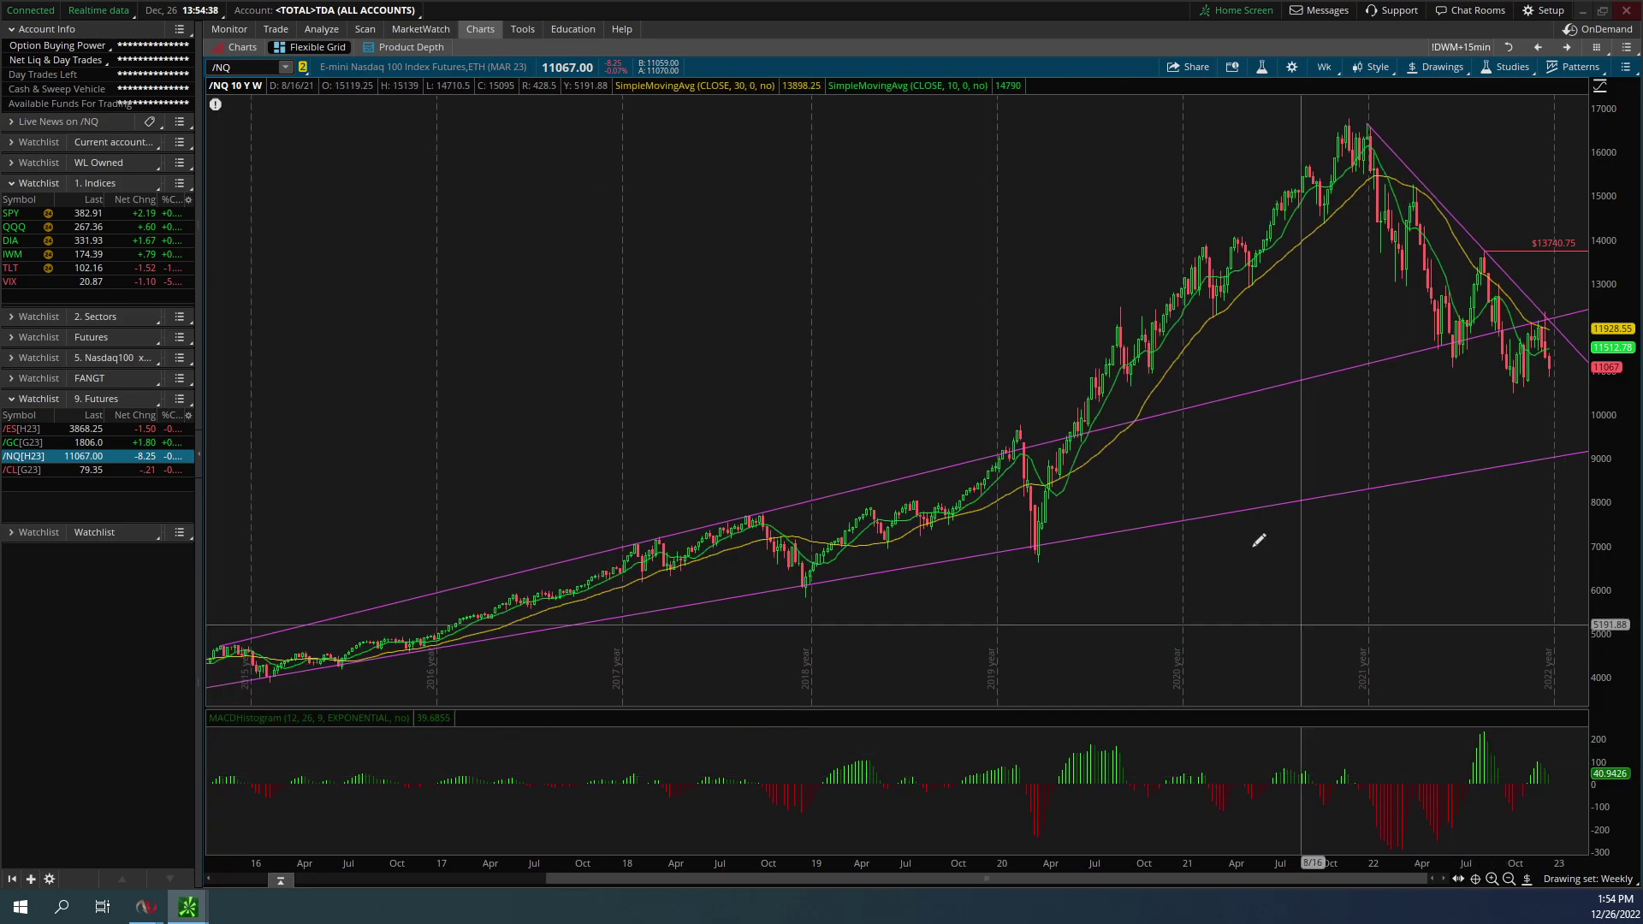
{"action": "right_click", "coordinate": [1161, 520]}
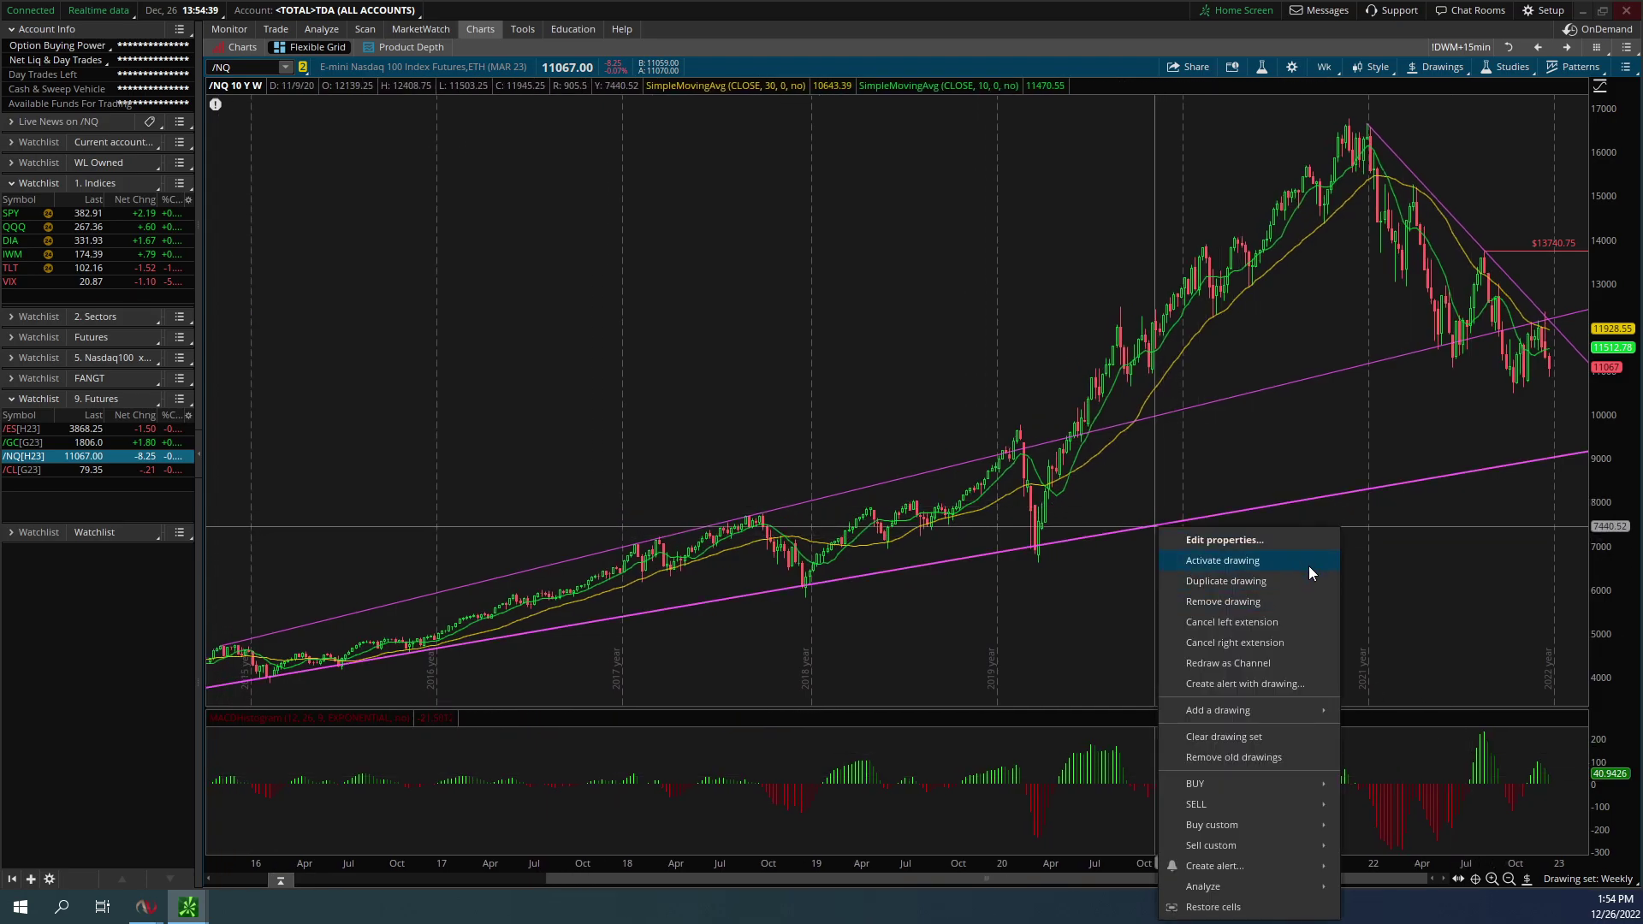
{"action": "left_click", "coordinate": [1243, 602]}
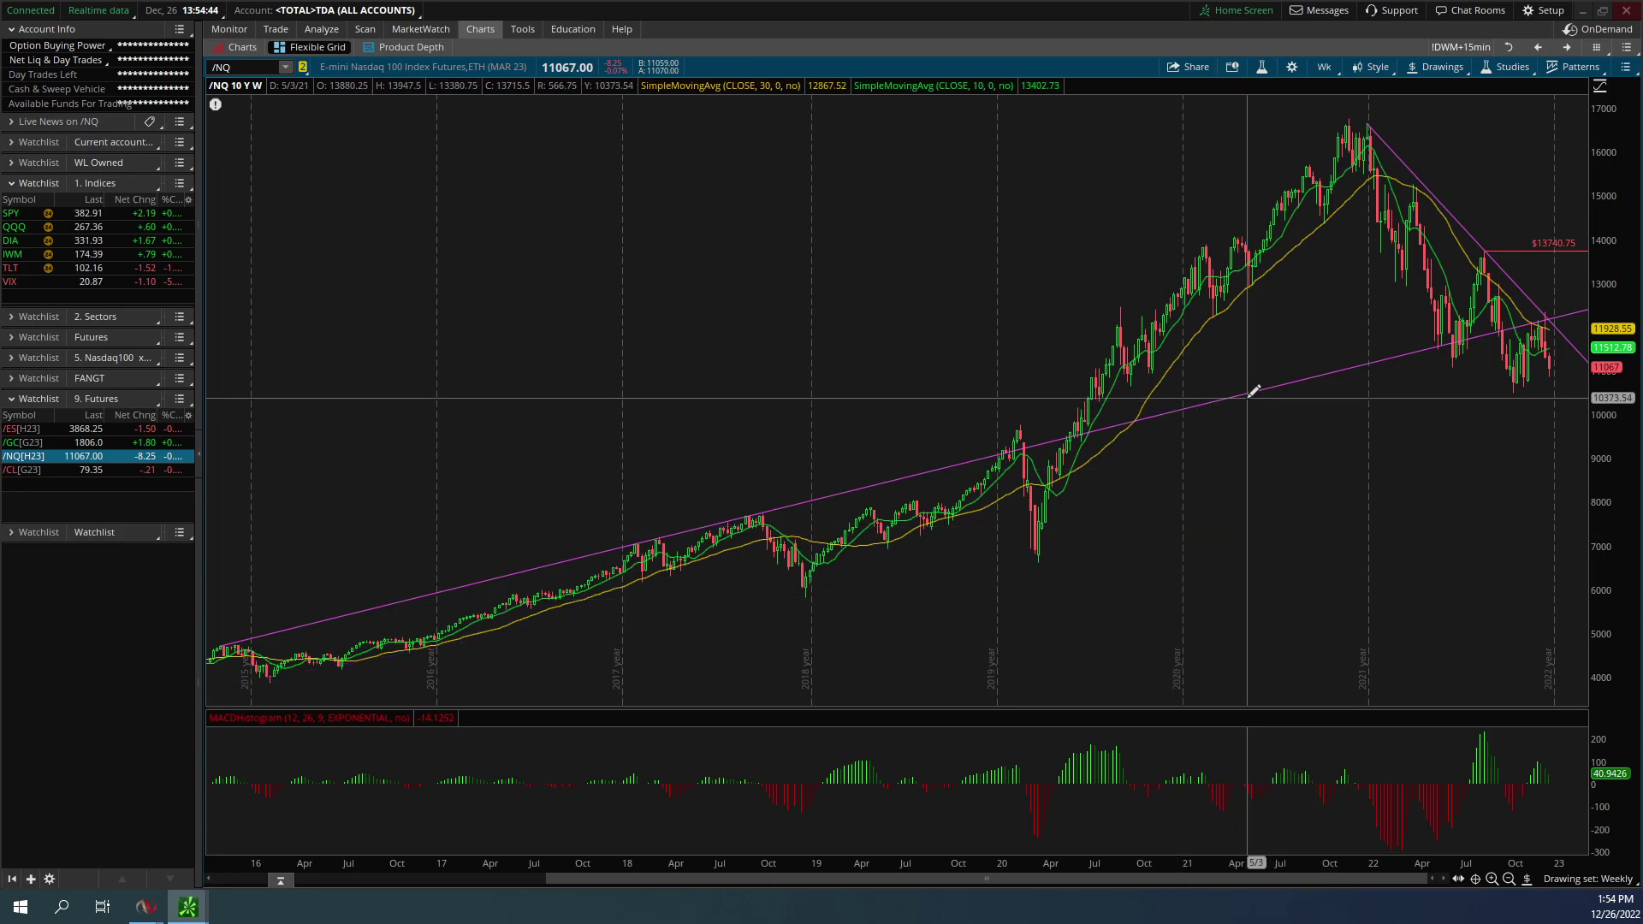
{"action": "right_click", "coordinate": [1247, 398]}
{"action": "left_click", "coordinate": [1304, 479]}
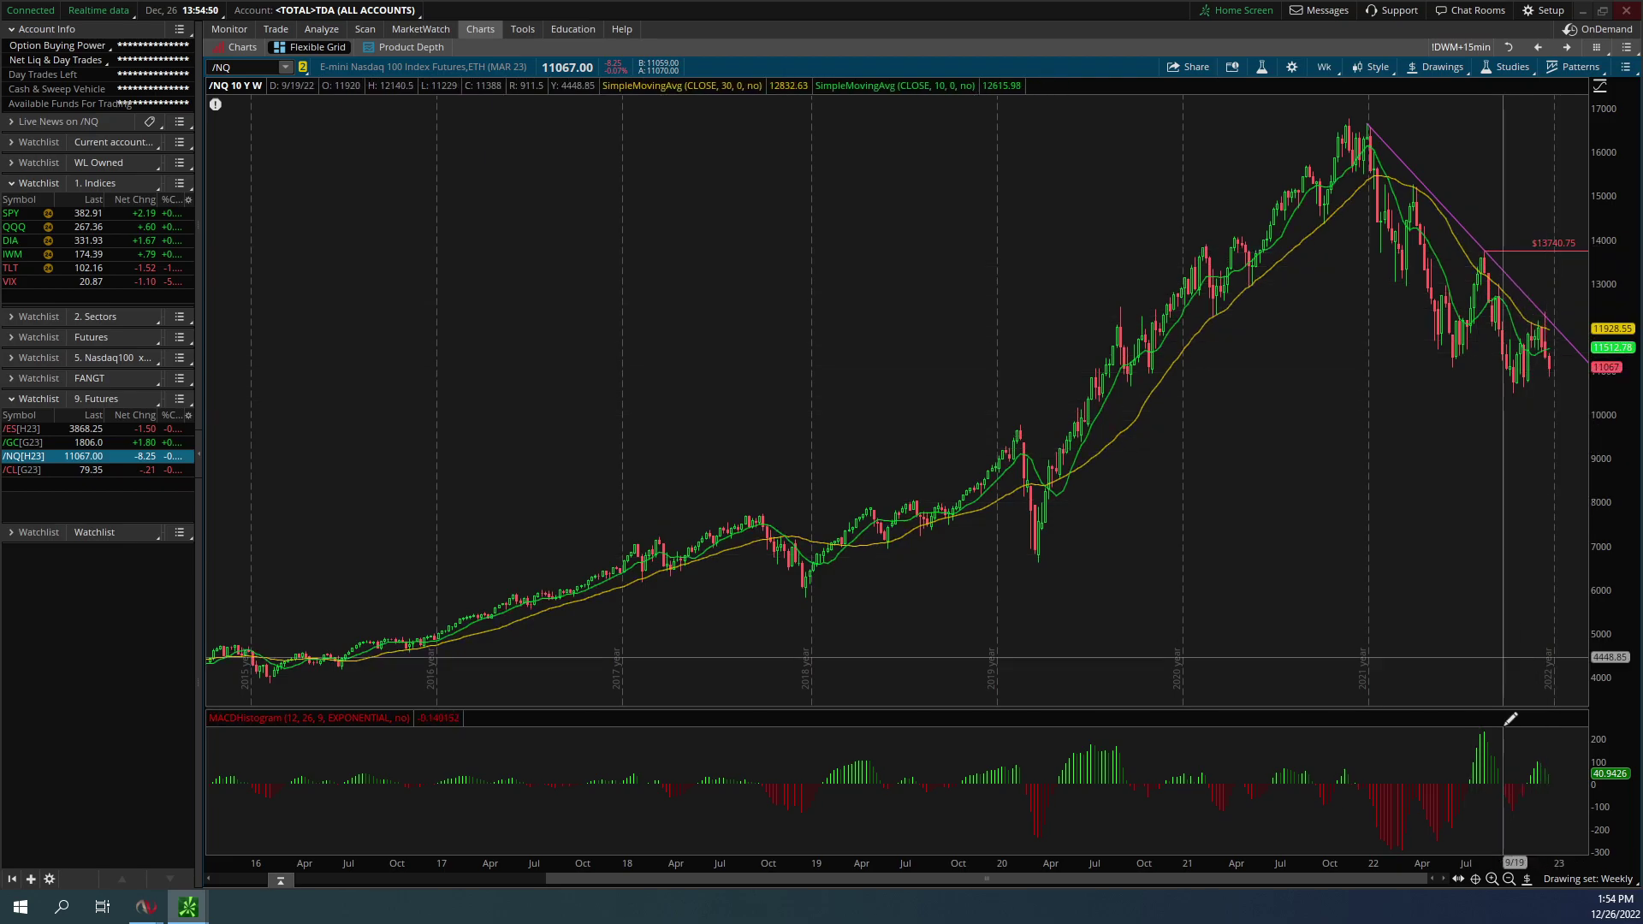
Add a price level at the latest candle's high of 12339
{"action": "scroll", "coordinate": [1466, 860], "scroll_direction": "up", "scroll_amount": 5}
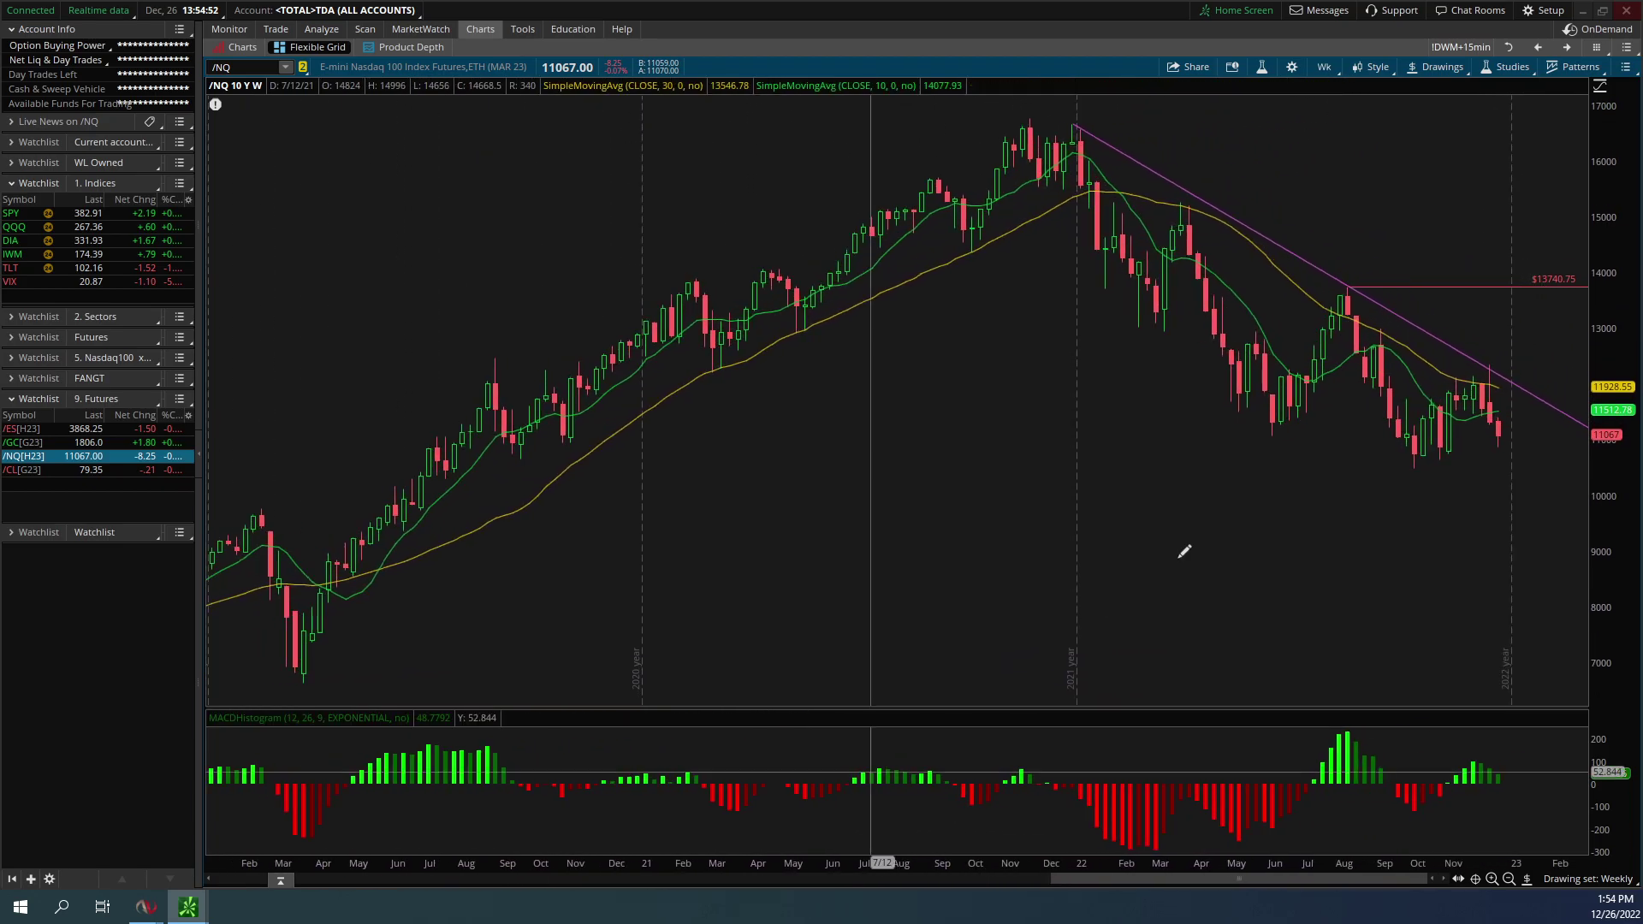
{"action": "right_click", "coordinate": [1554, 351]}
{"action": "key", "text": "Escape"}
{"action": "left_click", "coordinate": [1490, 366]}
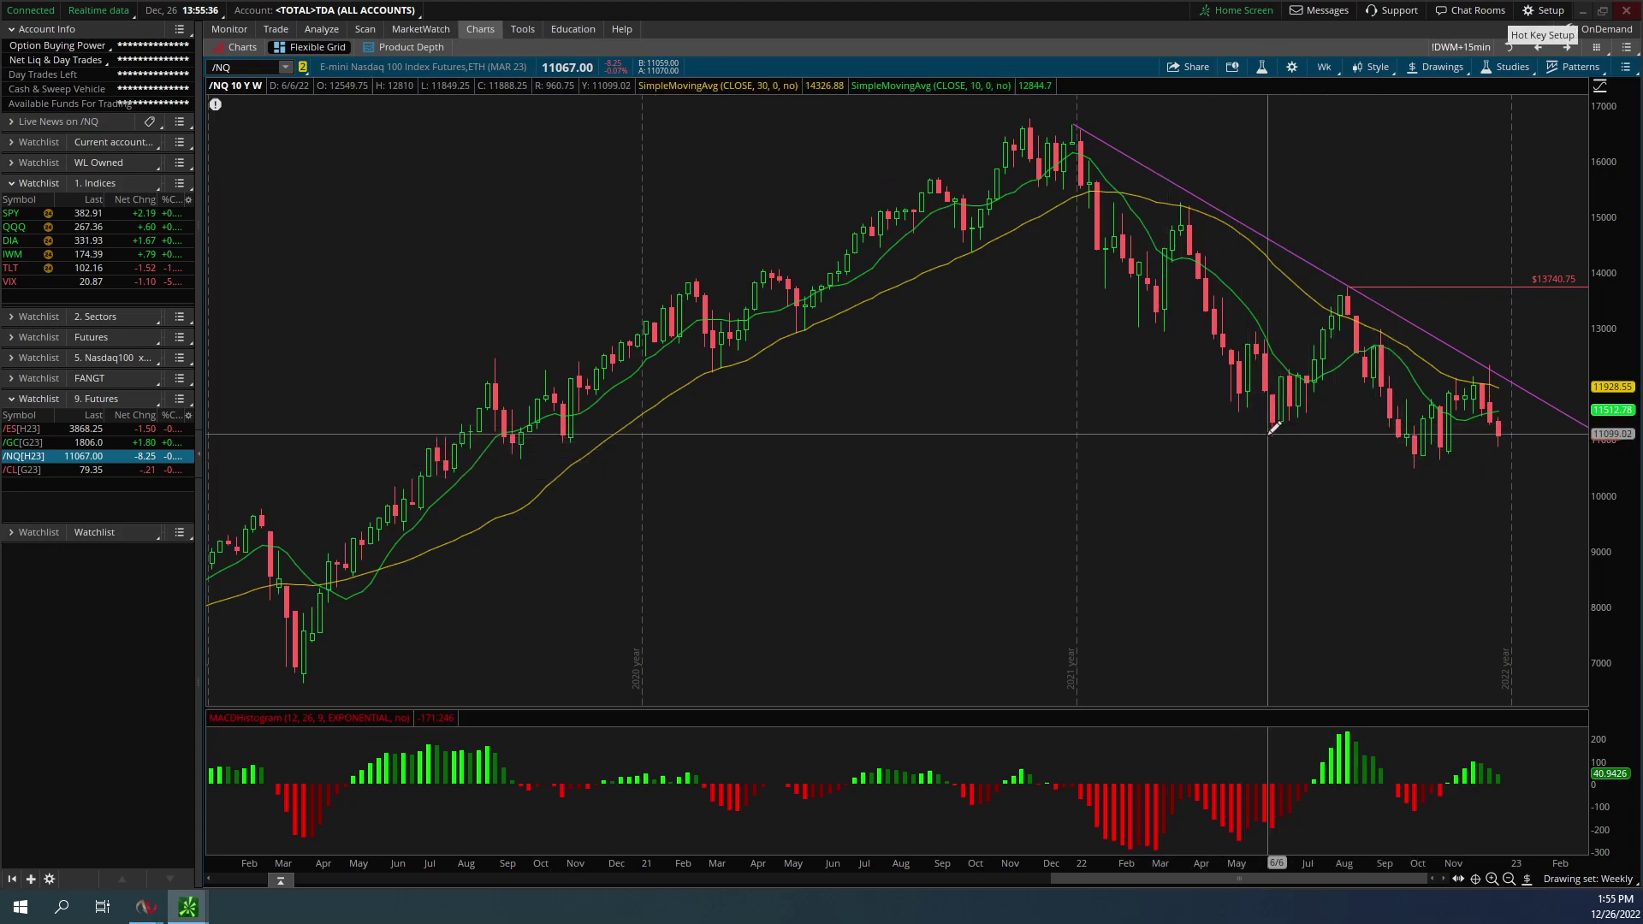
Restore the four-chart /NQ grid of weekly, monthly, daily and 15-minute charts
{"action": "key", "text": "ctrl"}
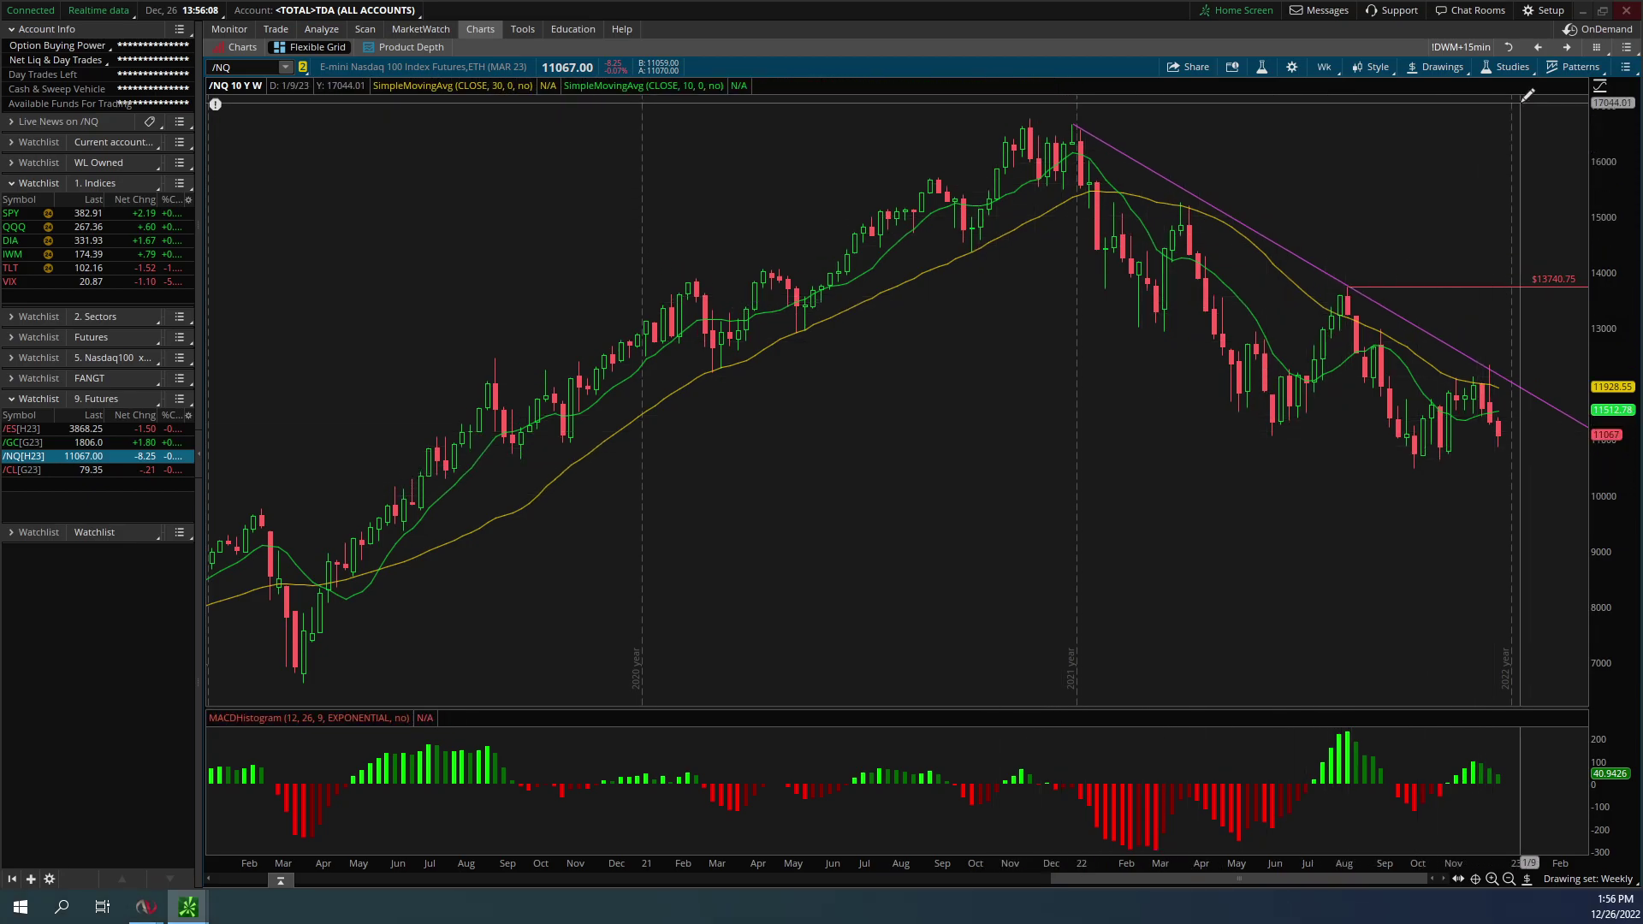
{"action": "left_click", "coordinate": [1512, 48]}
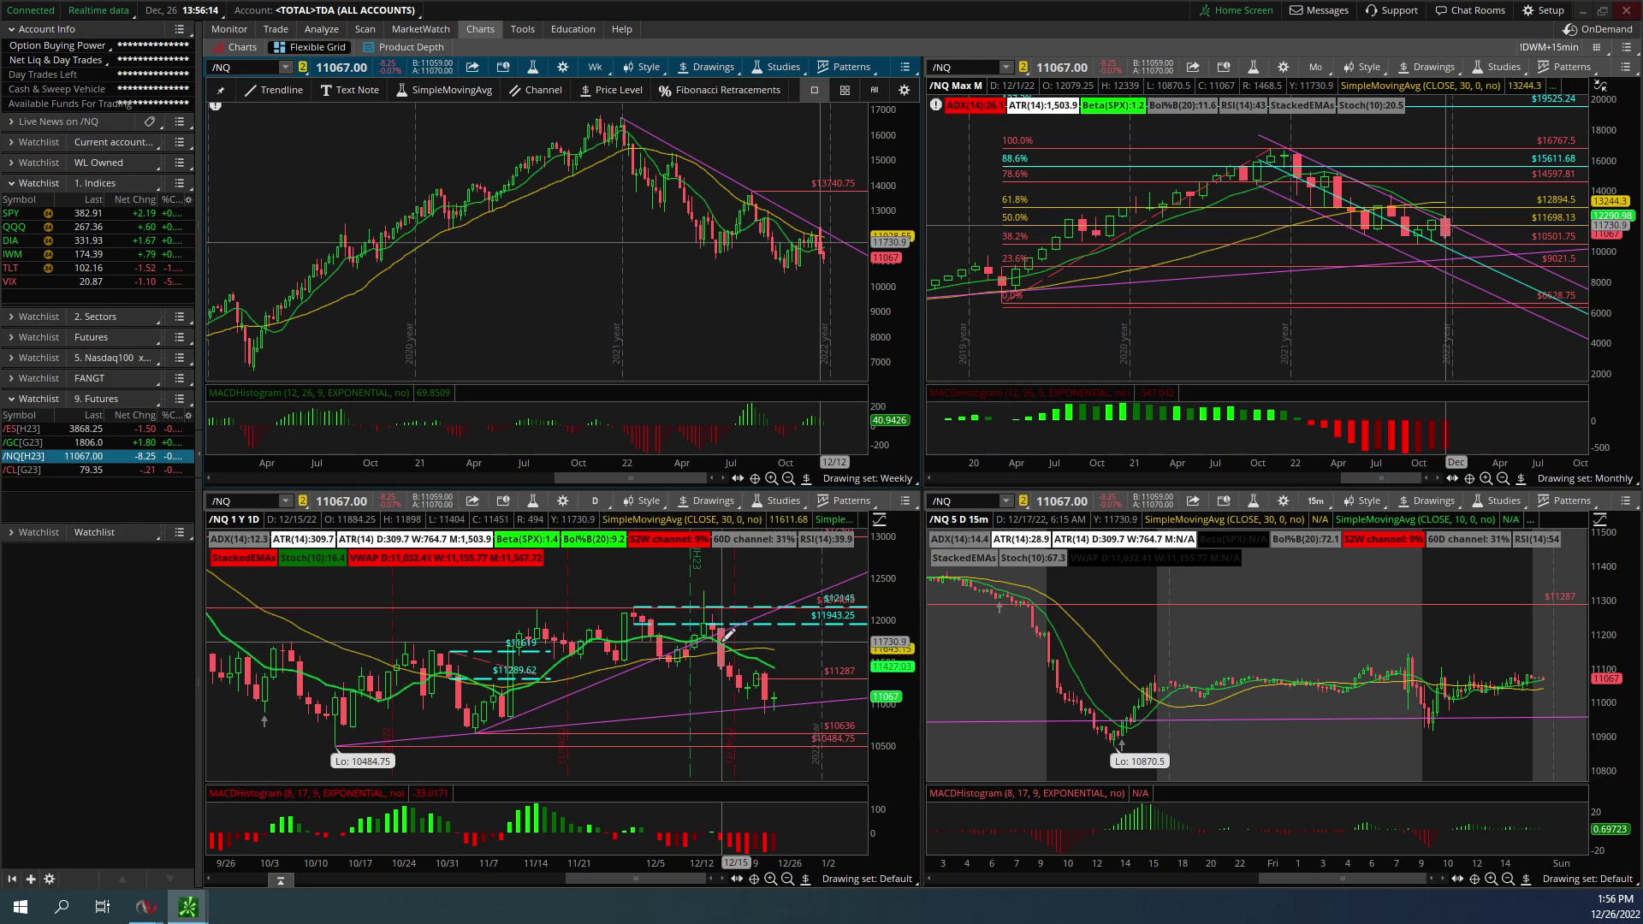
Maximize the daily /NQ chart to fill the grid and compress its time scale
{"action": "left_click", "coordinate": [906, 502]}
{"action": "left_click", "coordinate": [869, 736]}
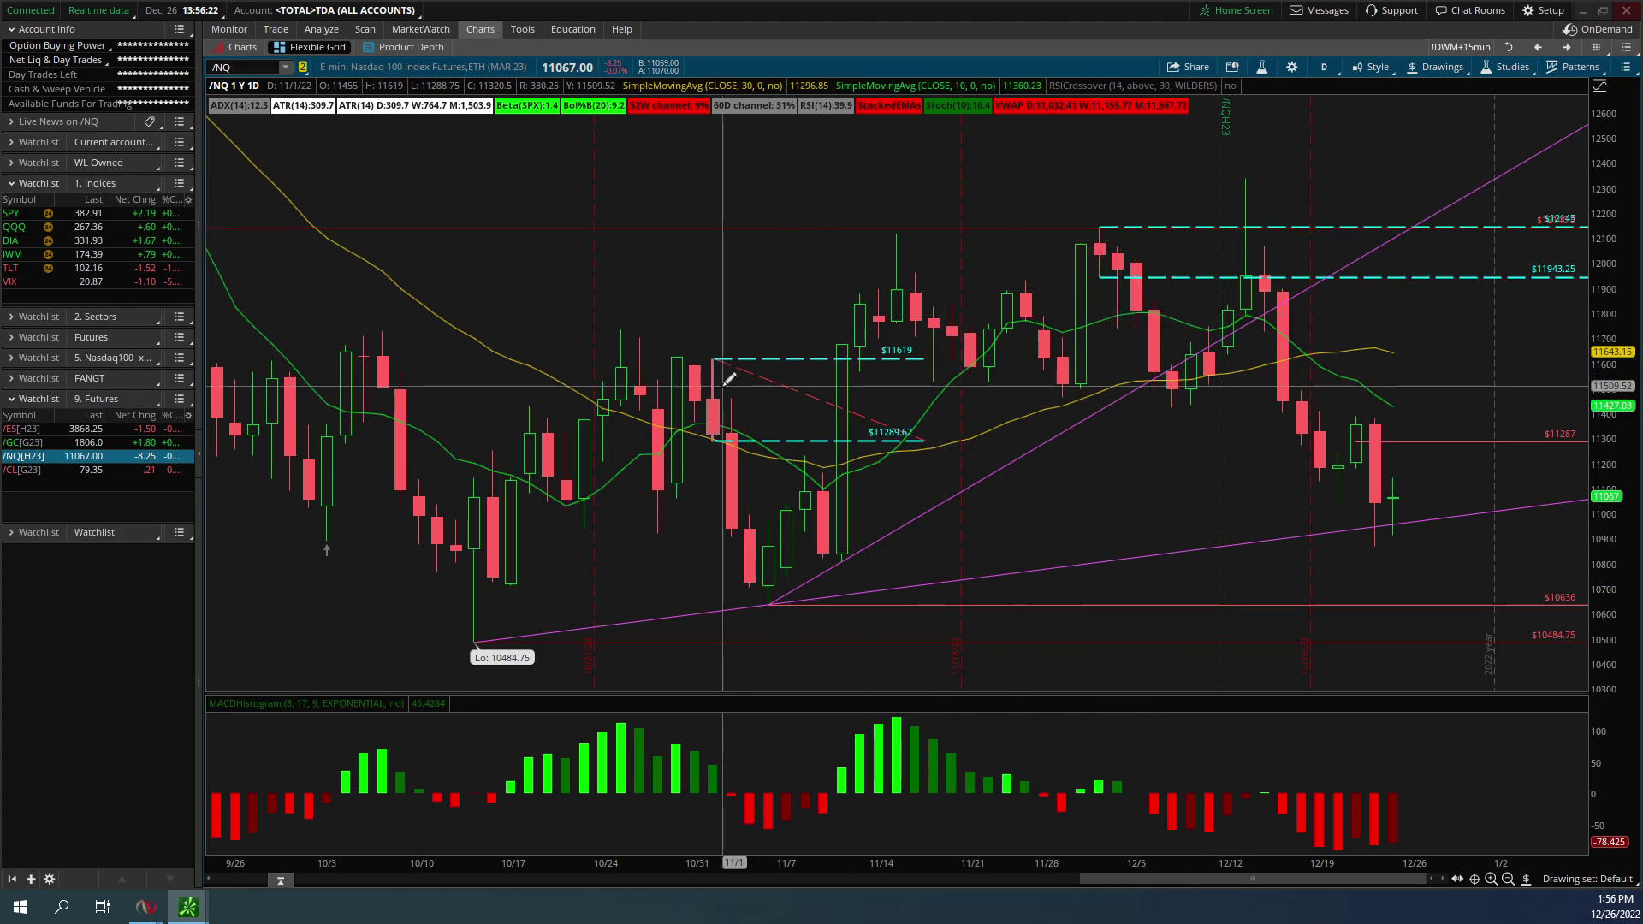
{"action": "key", "text": "alt"}
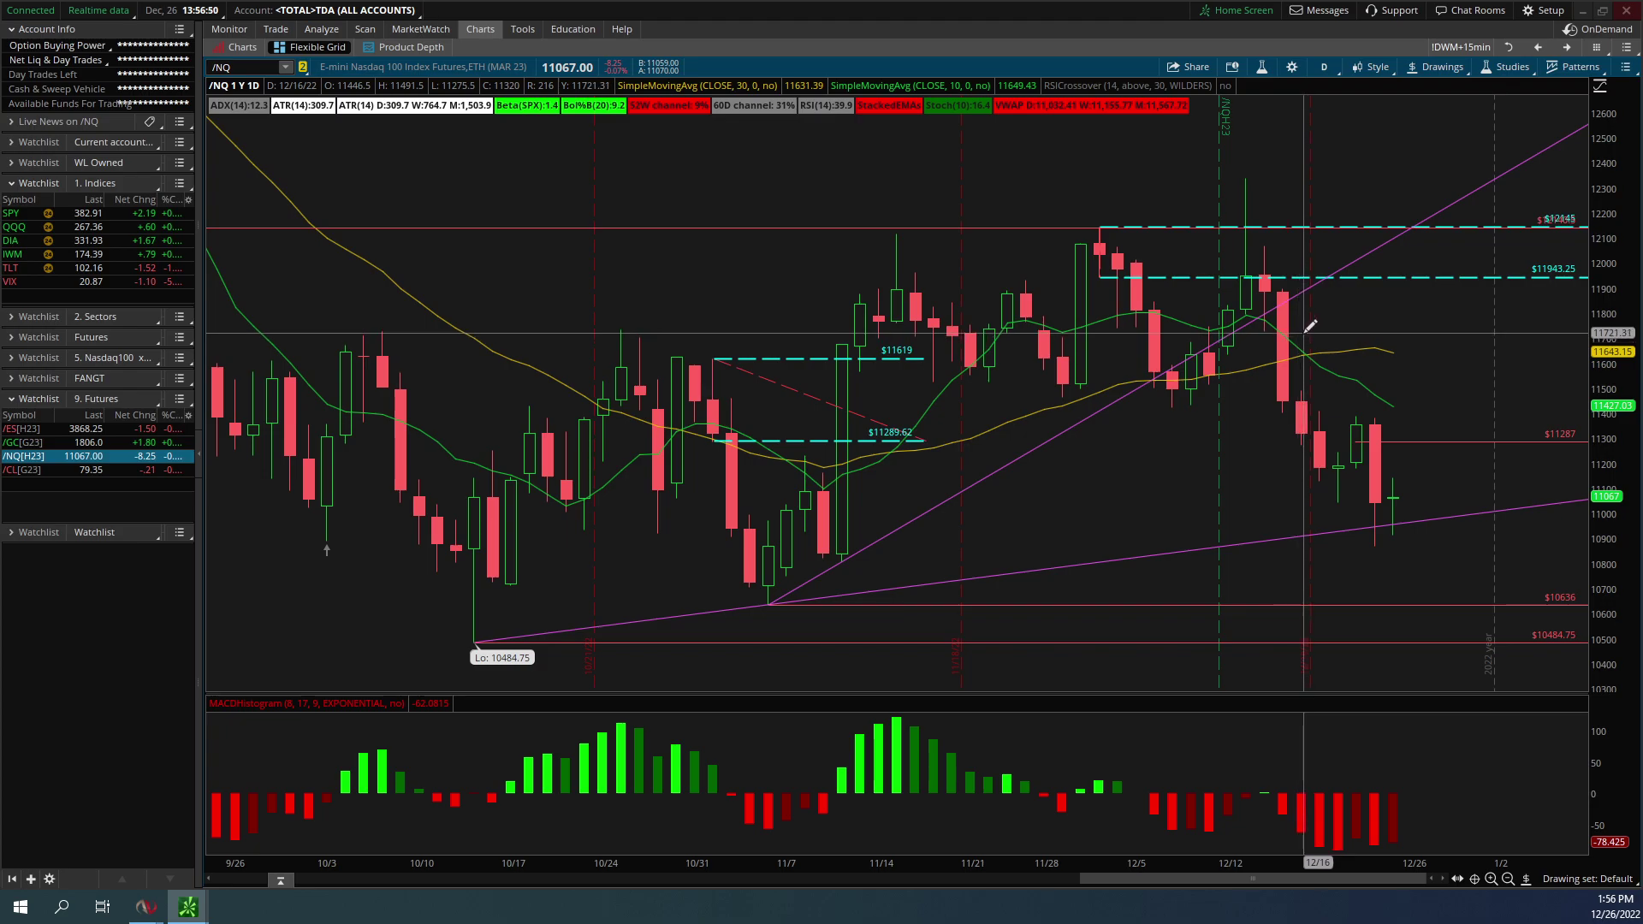
{"action": "key", "text": "ctrl"}
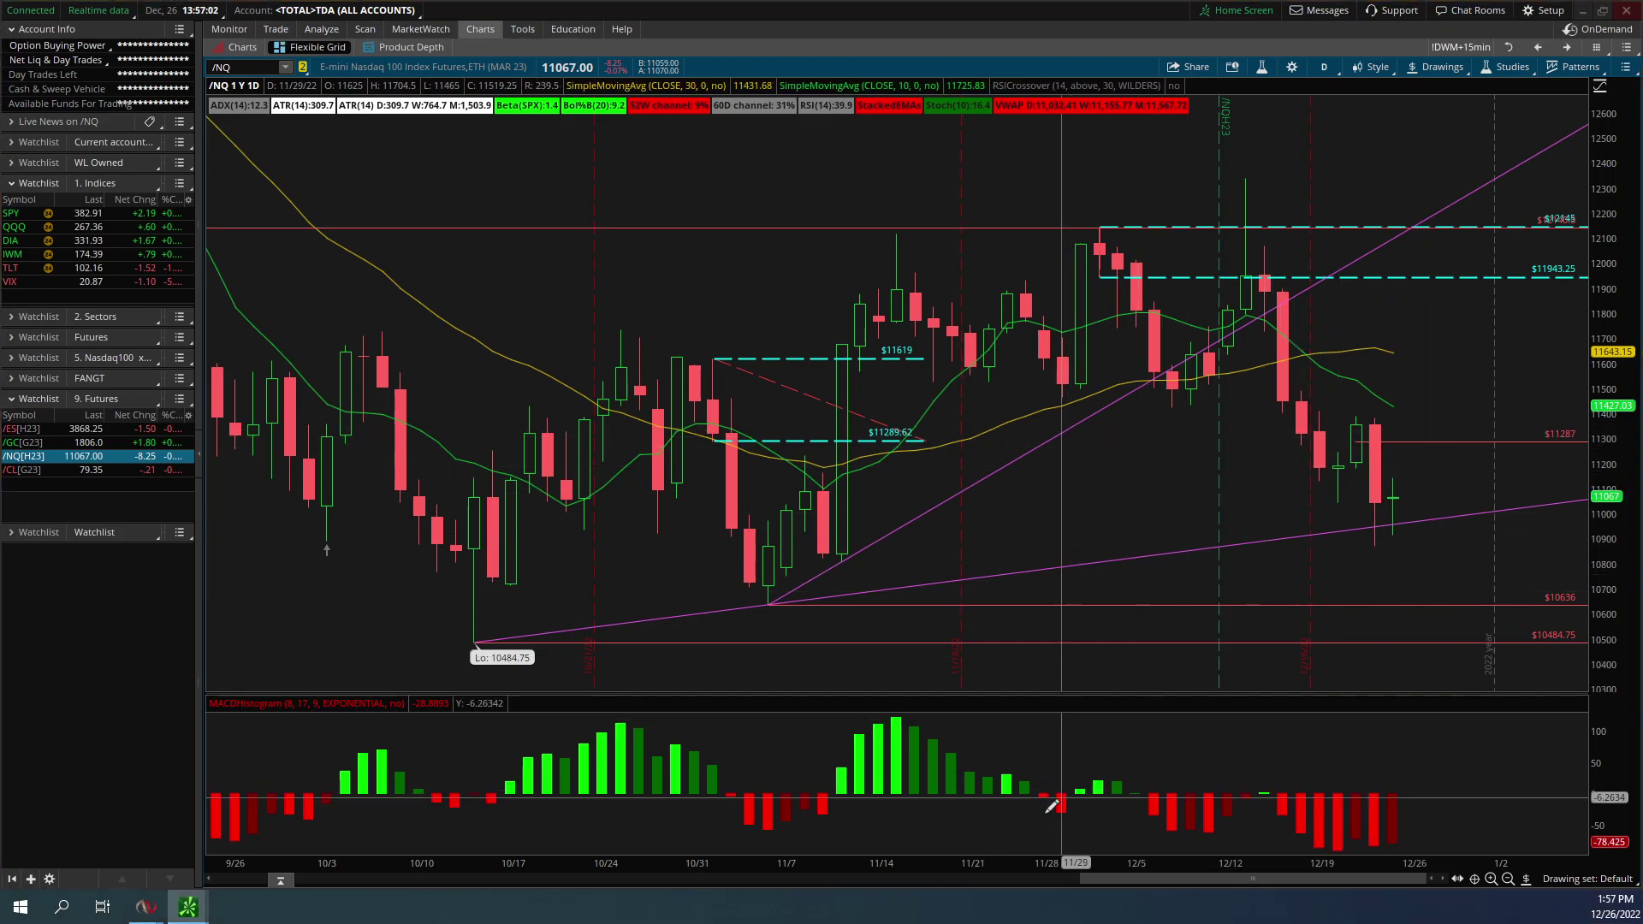
{"action": "left_click_drag", "start_coordinate": [993, 863], "coordinate": [1037, 864]}
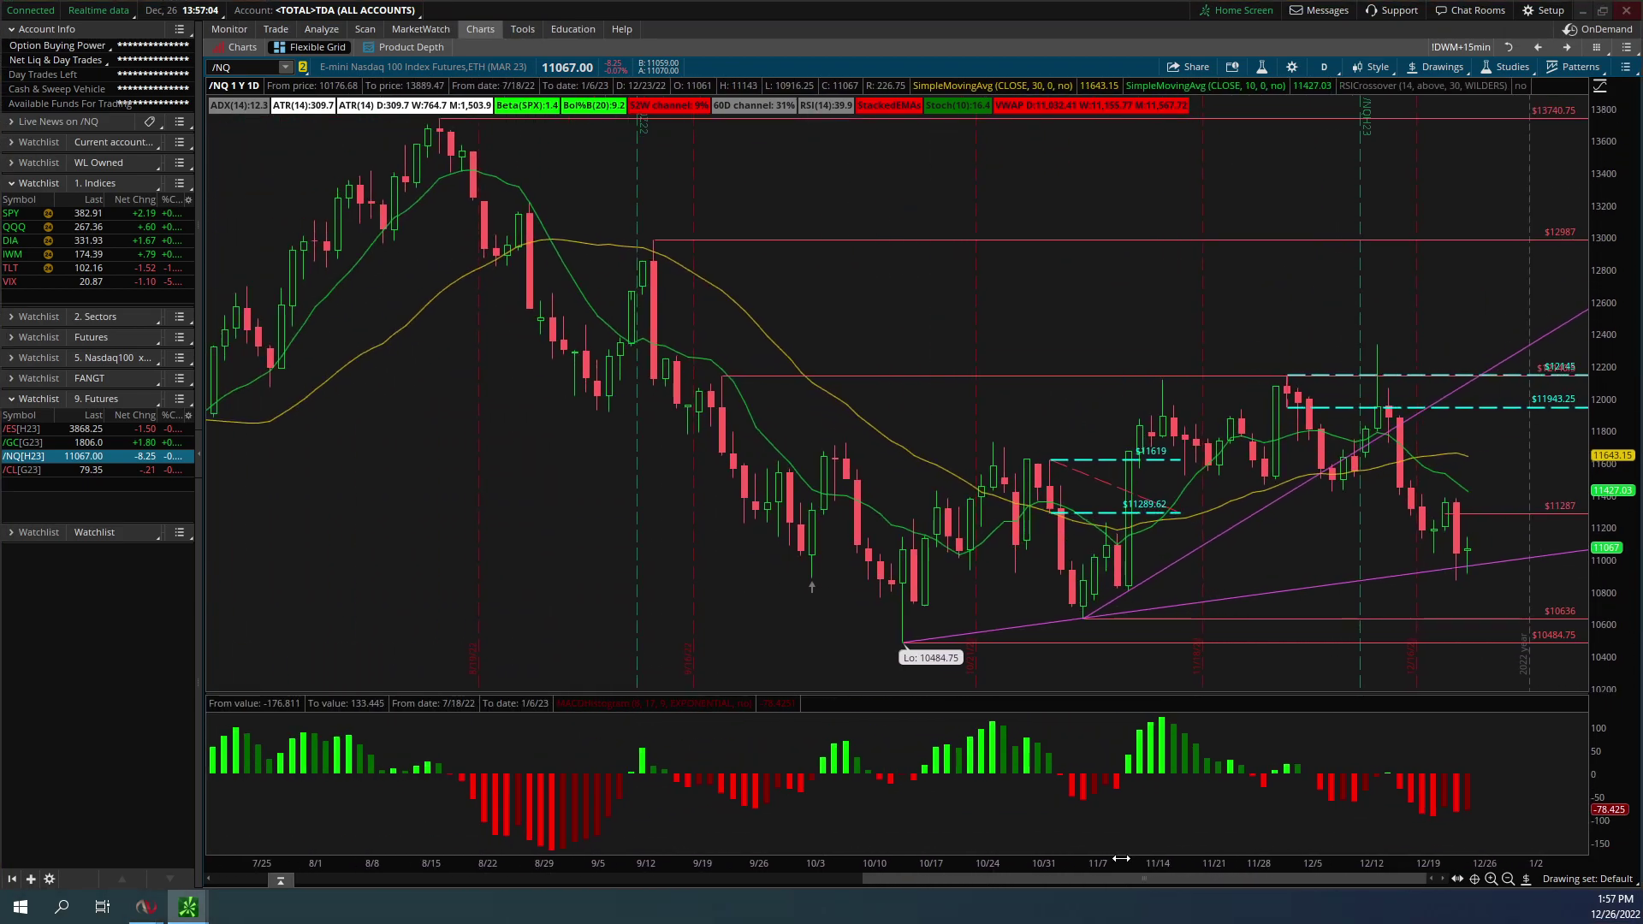
Sketch a yellow arrow along the top of the /NQ range, then clear it
{"action": "key", "text": "alt"}
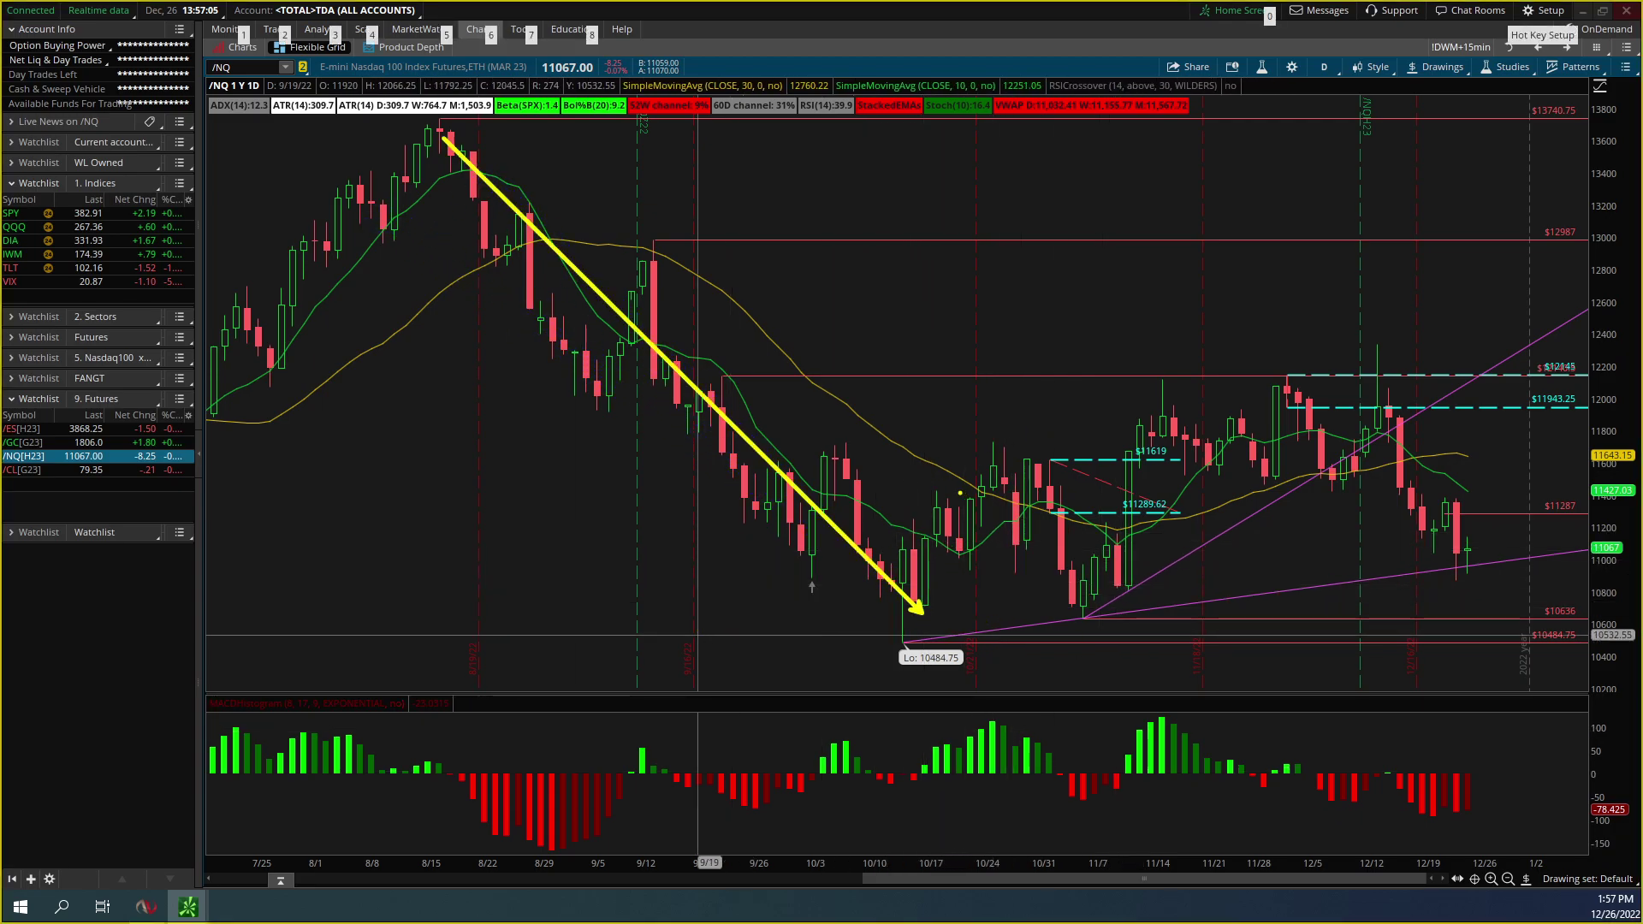
{"action": "left_click_drag", "start_coordinate": [894, 402], "coordinate": [1492, 401]}
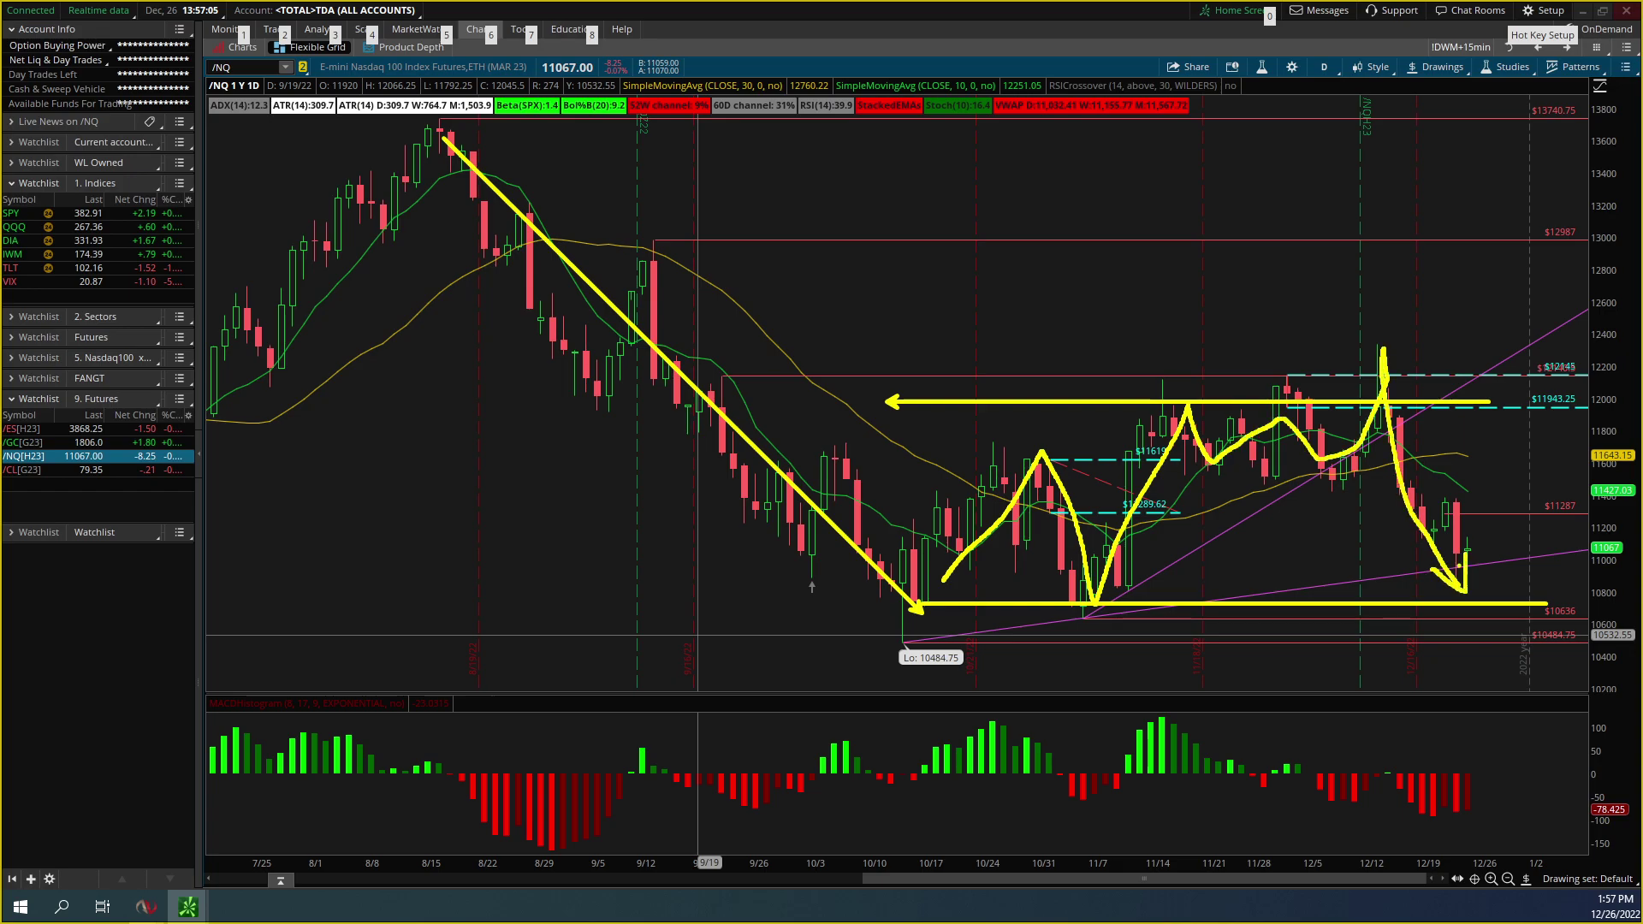
{"action": "key", "text": "Escape"}
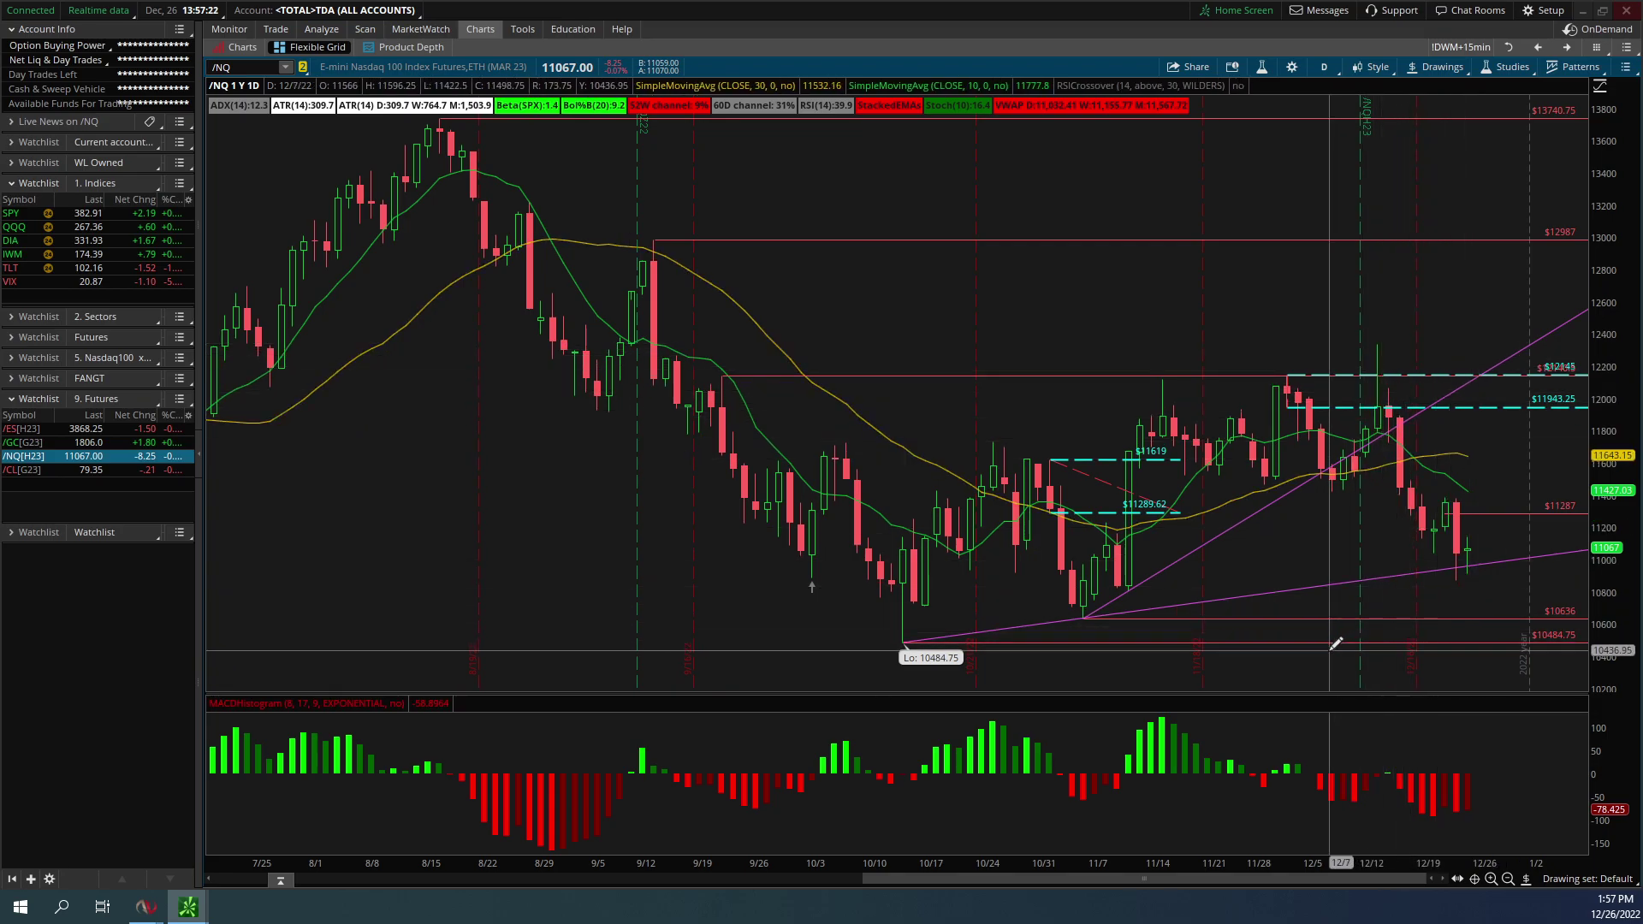
Rescale the /NQ axes and draw a Fibonacci retracement from 13740.75 down to 10484.75
{"action": "left_click_drag", "start_coordinate": [1613, 221], "coordinate": [1613, 265]}
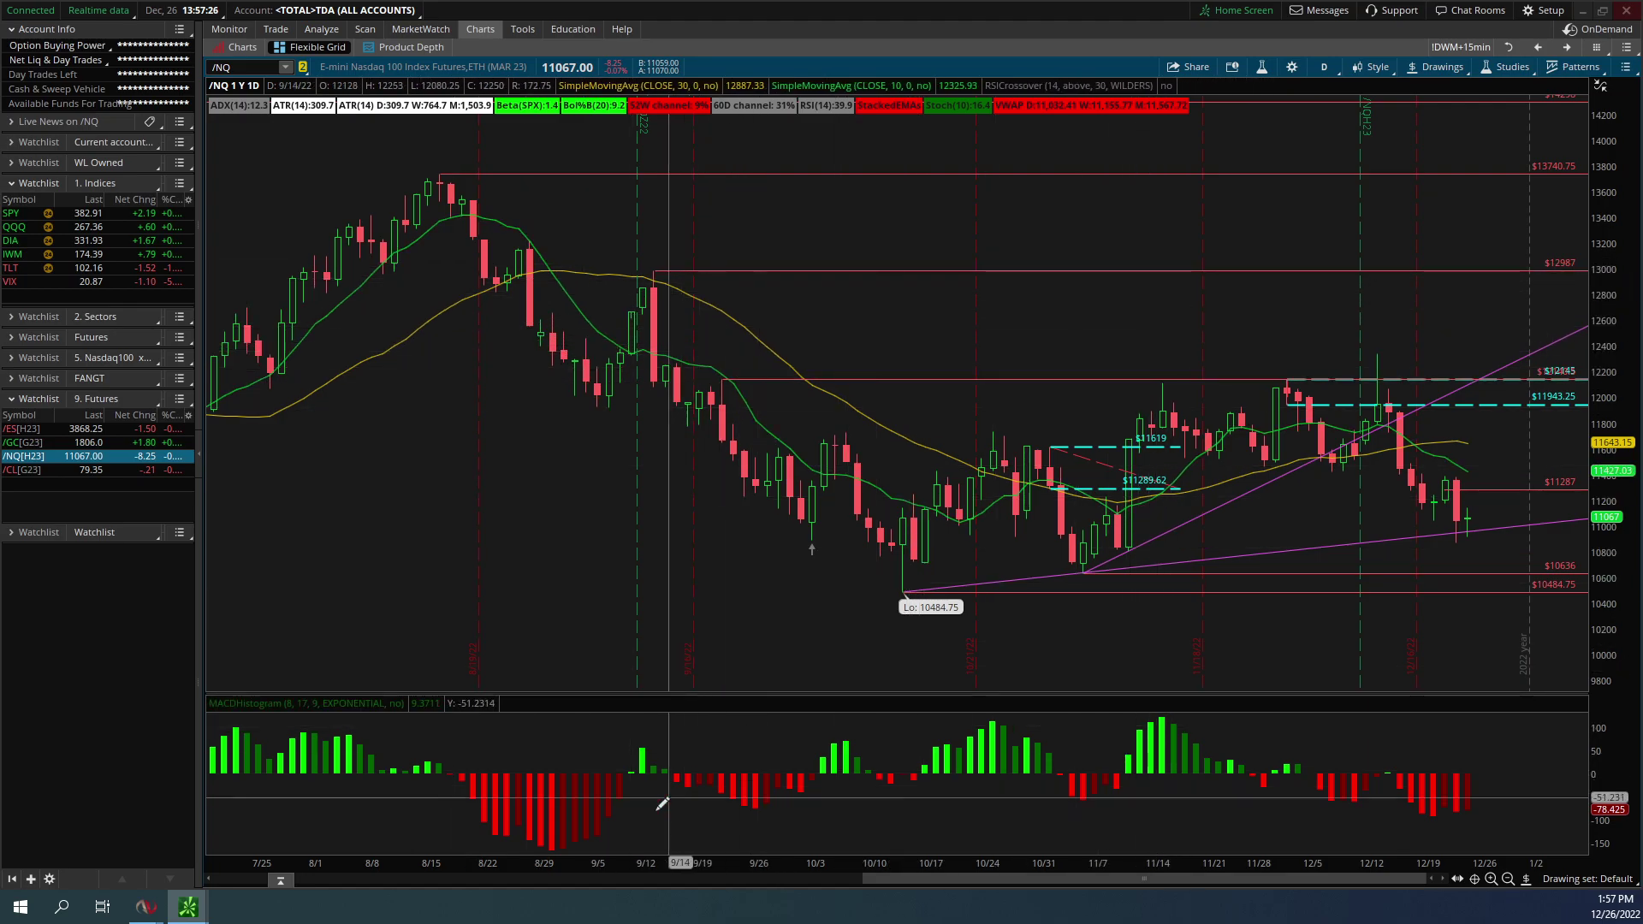
{"action": "left_click_drag", "start_coordinate": [595, 862], "coordinate": [813, 863]}
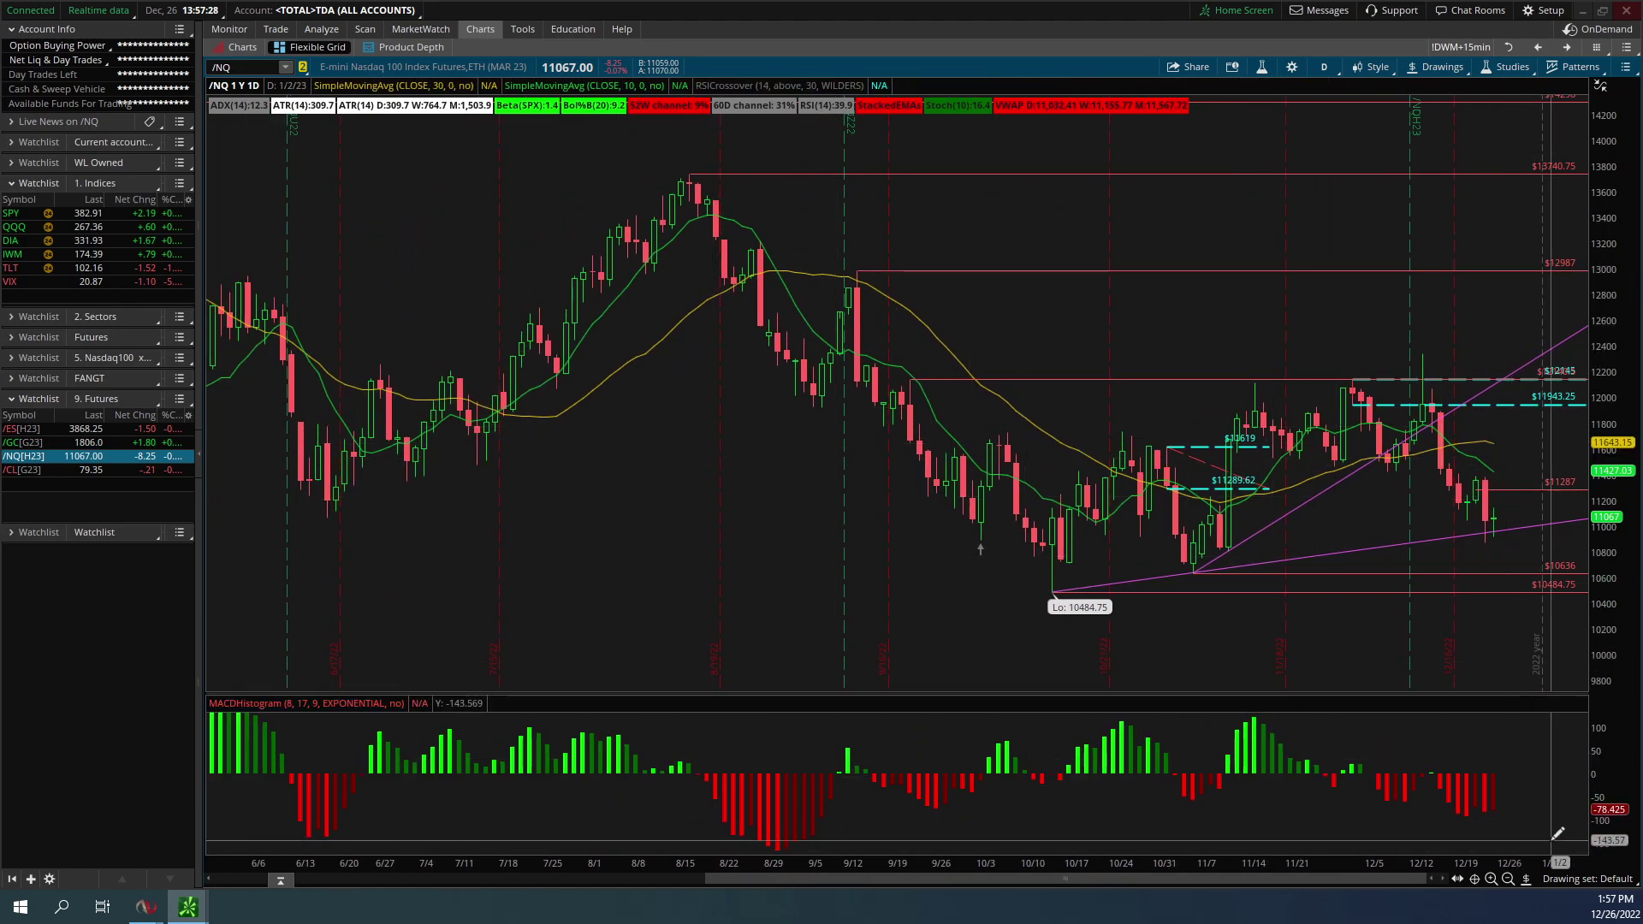
{"action": "left_click", "coordinate": [1526, 878]}
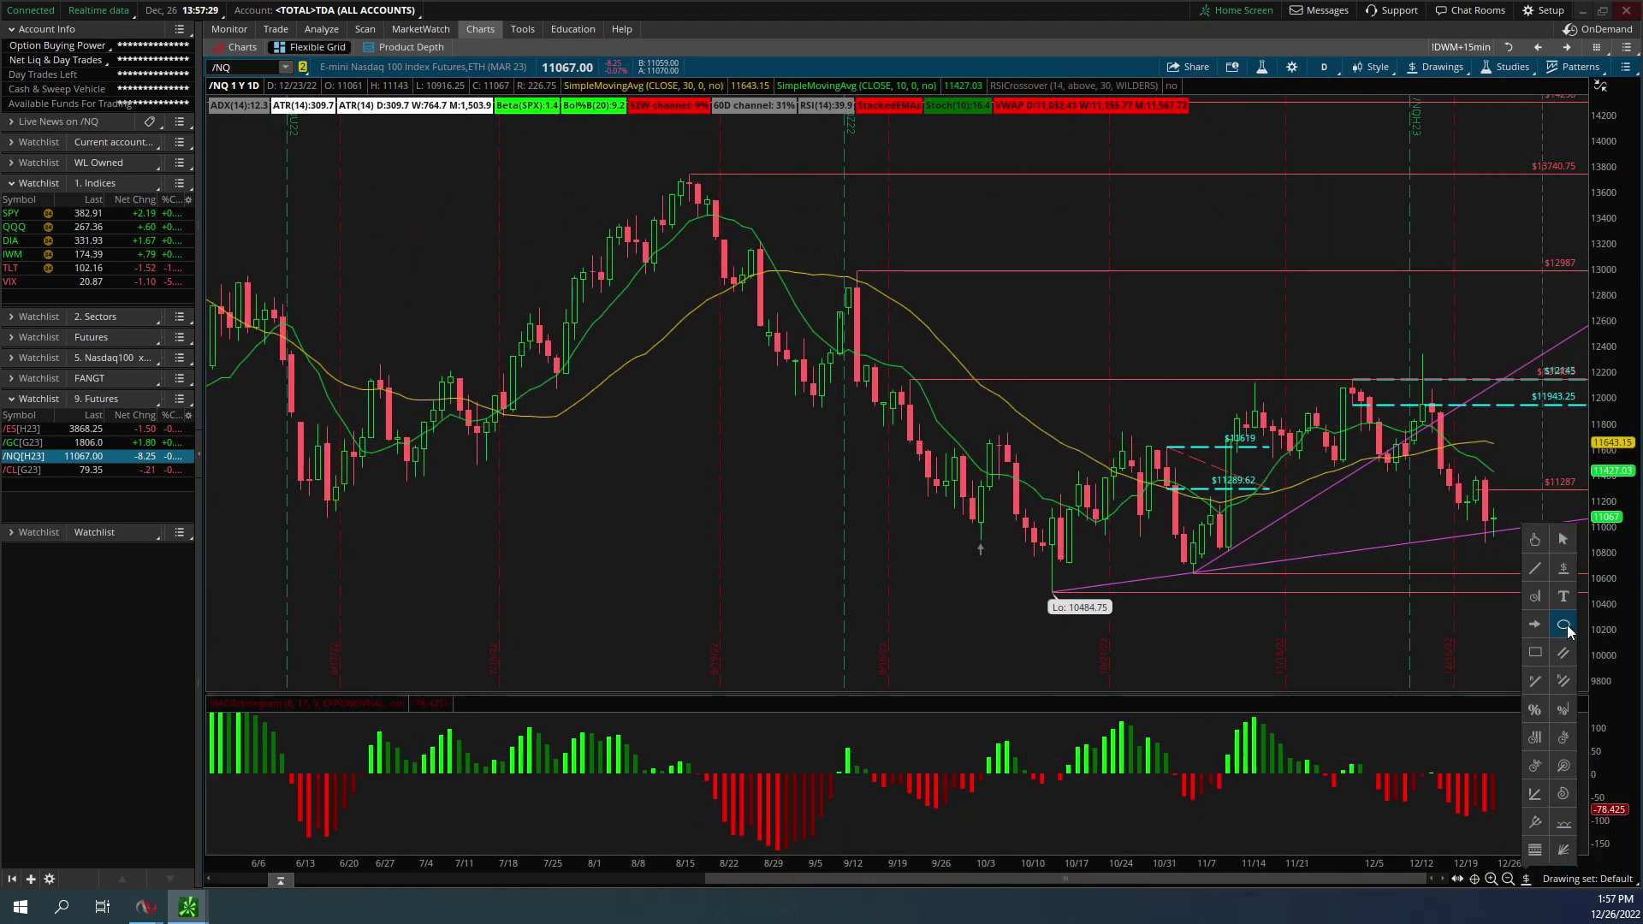
{"action": "left_click", "coordinate": [1535, 712]}
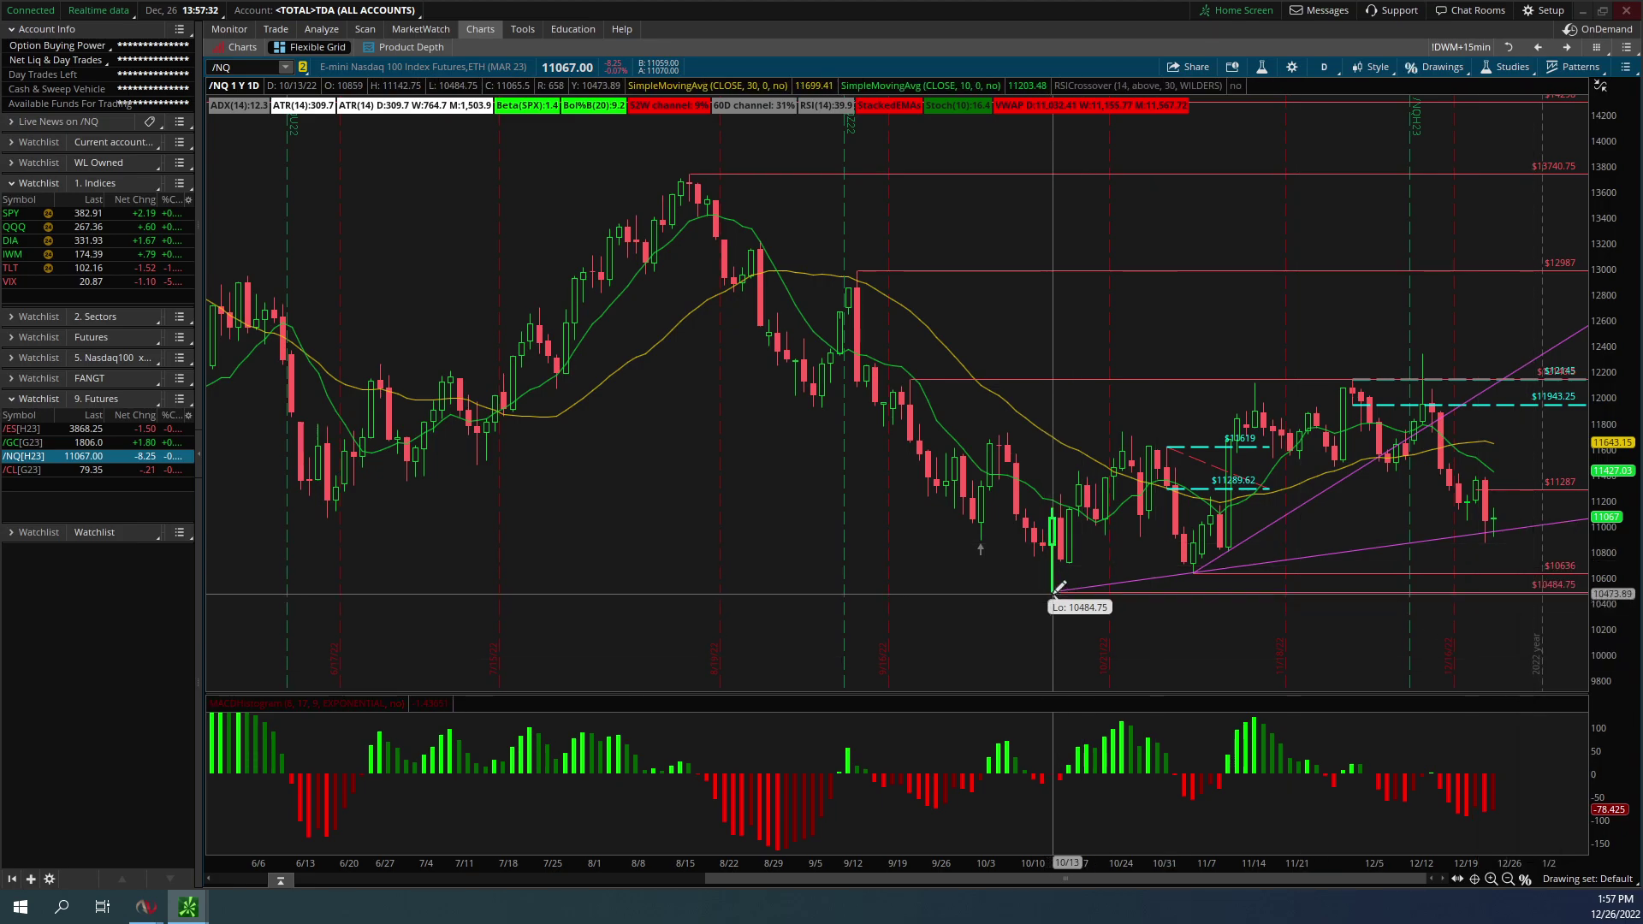
{"action": "left_click", "coordinate": [700, 168]}
{"action": "left_click", "coordinate": [1055, 591]}
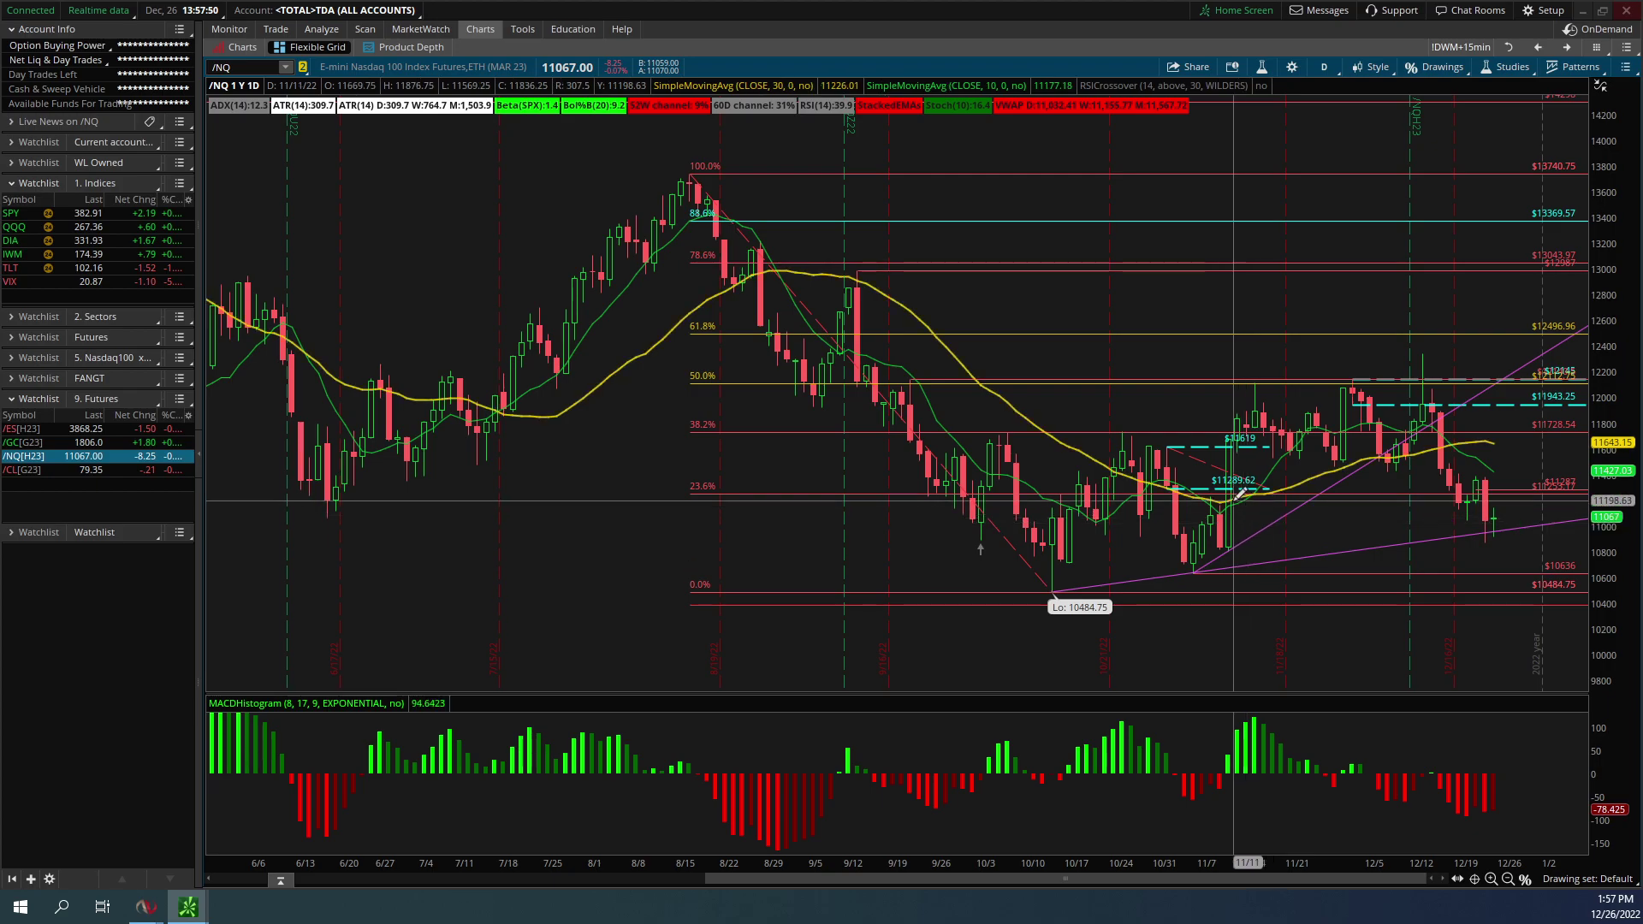
{"action": "key", "text": "alt"}
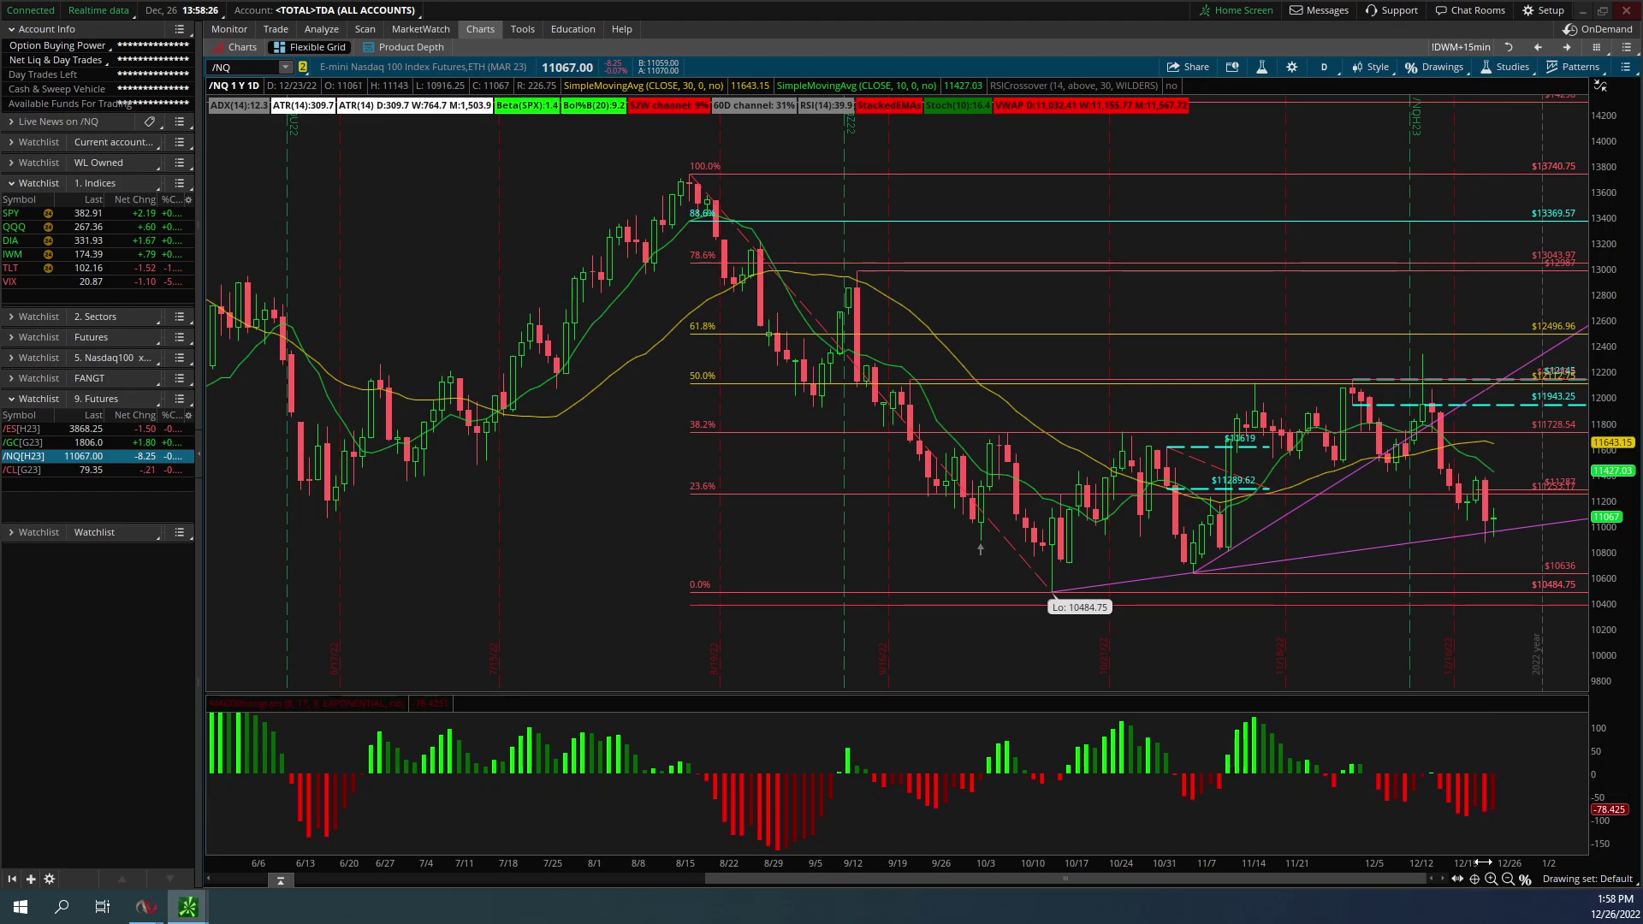
Load the A0. SPY Market Forecast grid layout and switch its chart to QQQ daily
{"action": "left_click_drag", "start_coordinate": [1484, 863], "coordinate": [1511, 863]}
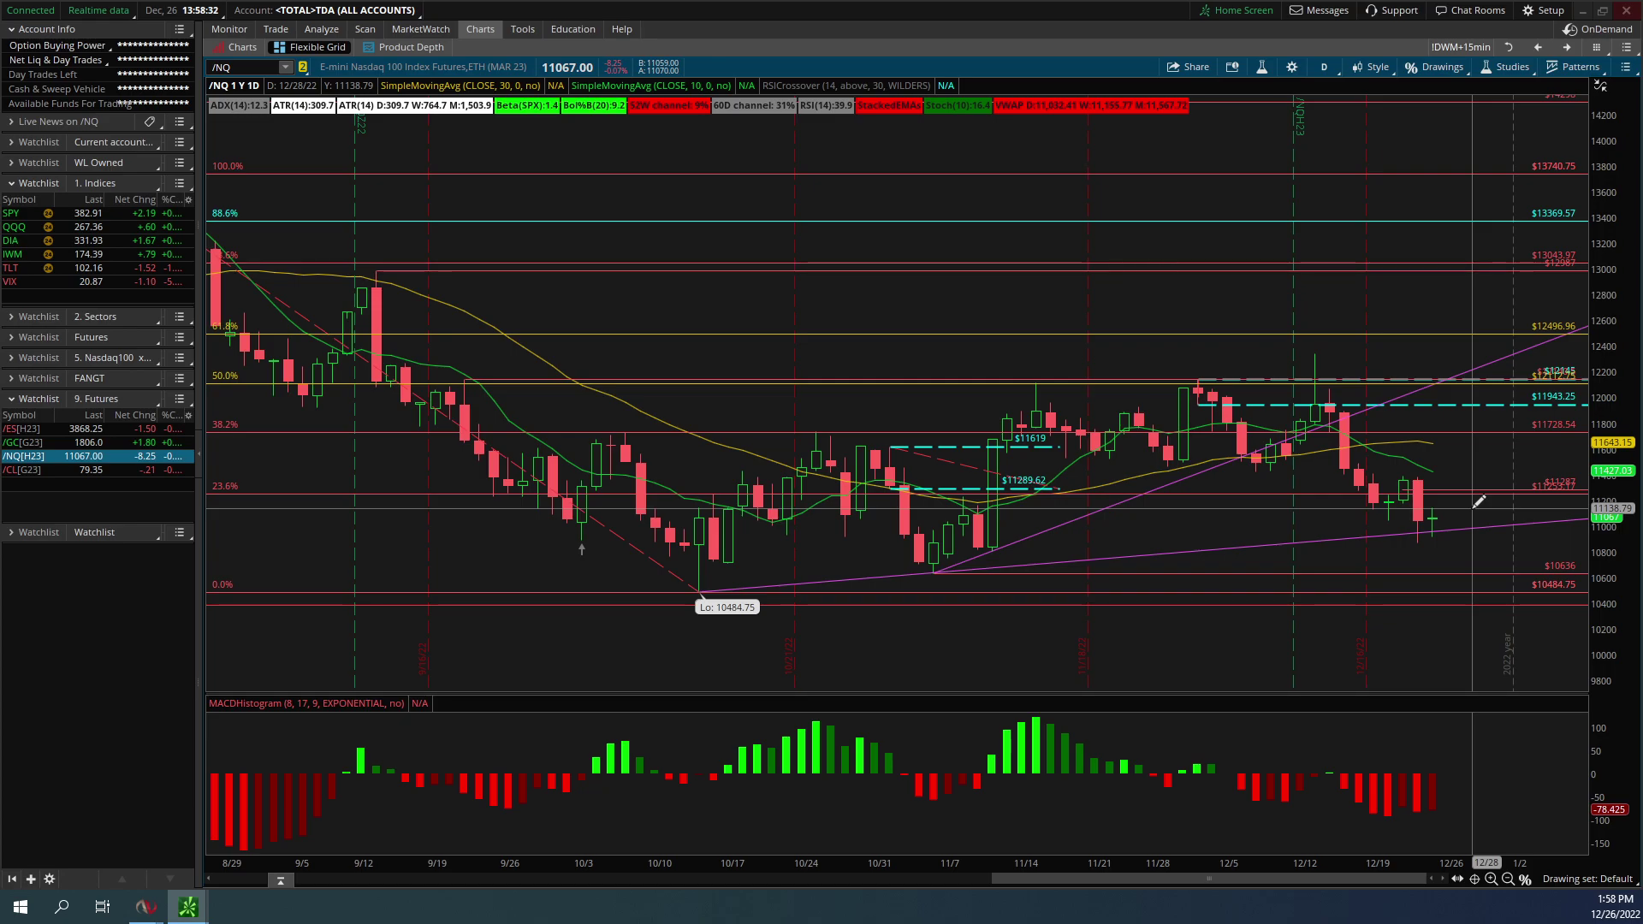
{"action": "left_click_drag", "start_coordinate": [724, 863], "coordinate": [872, 871]}
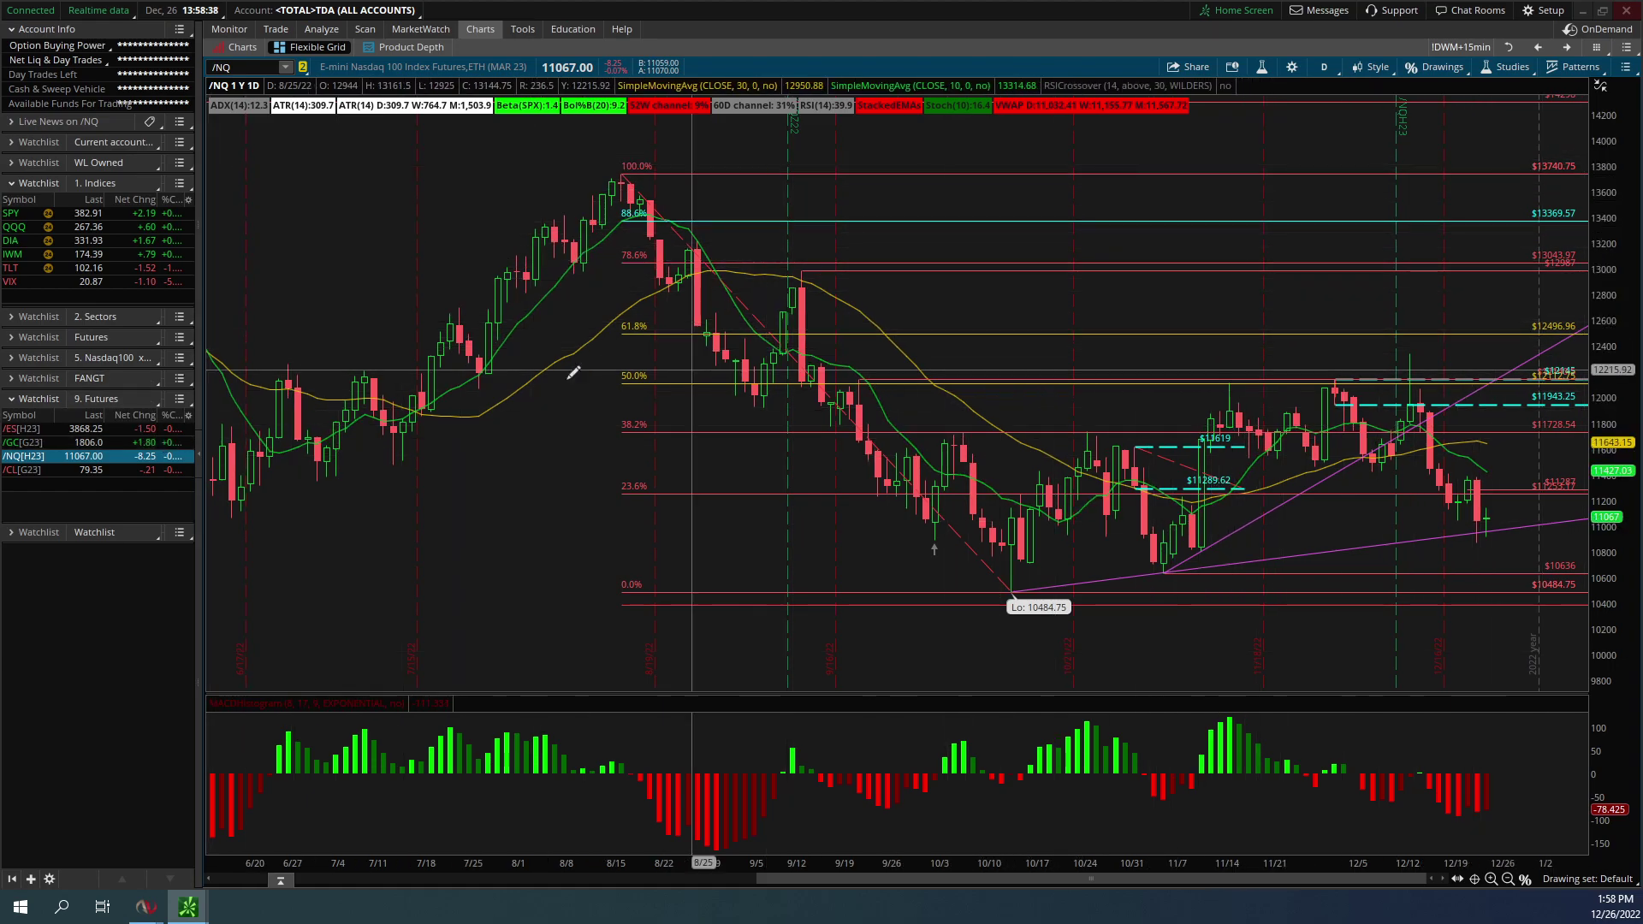
{"action": "left_click", "coordinate": [1508, 47]}
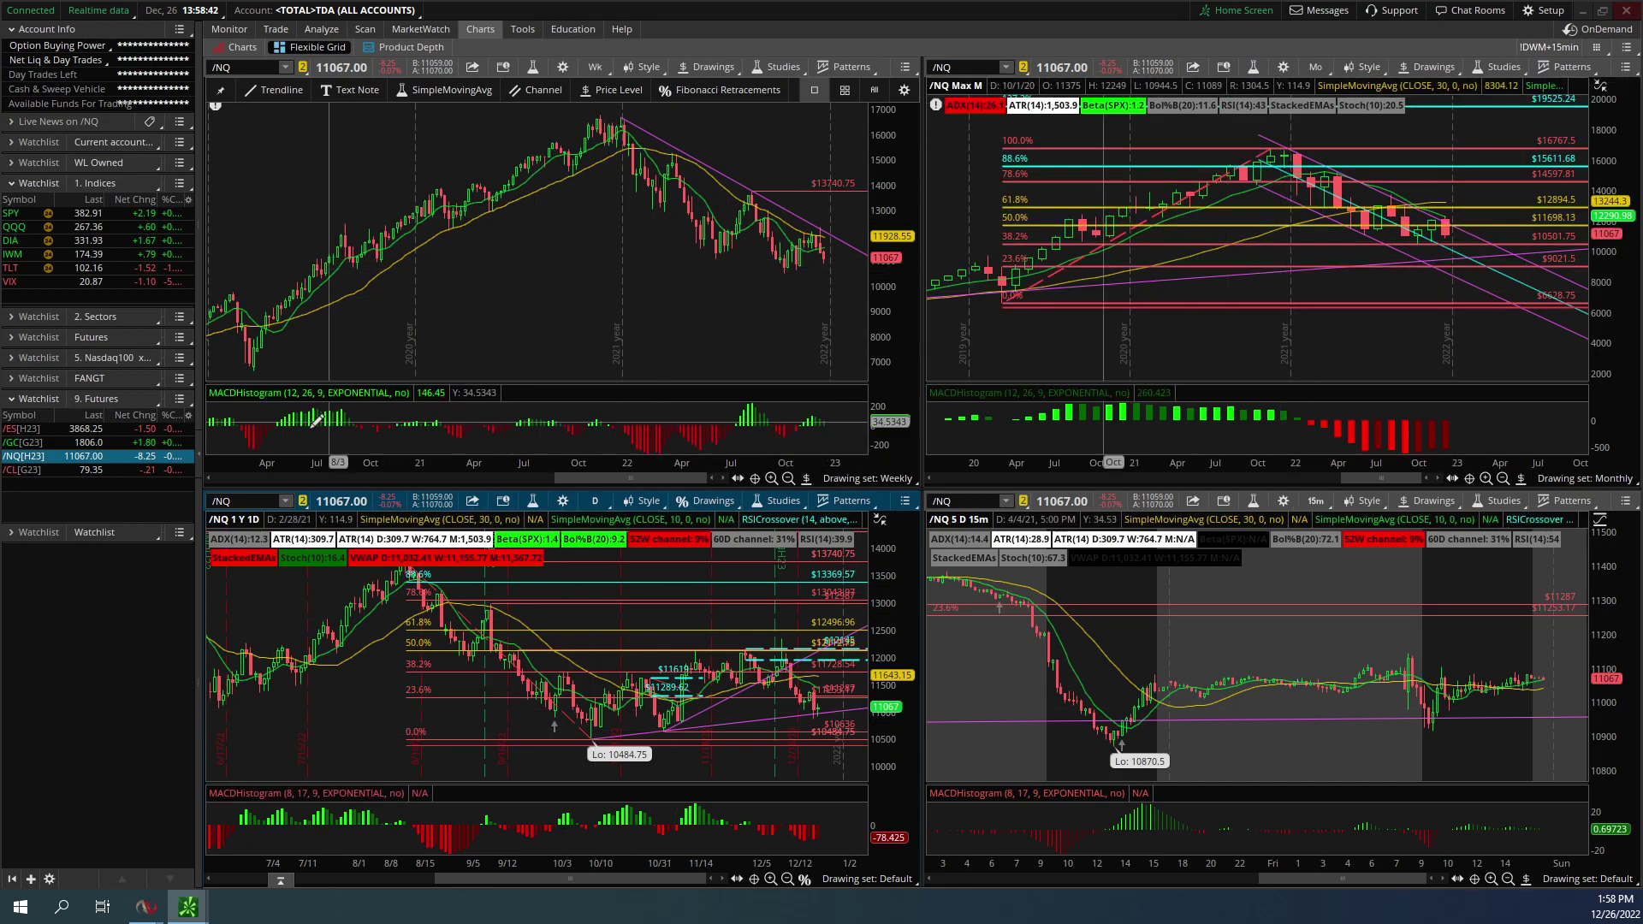
{"action": "left_click", "coordinate": [1597, 48]}
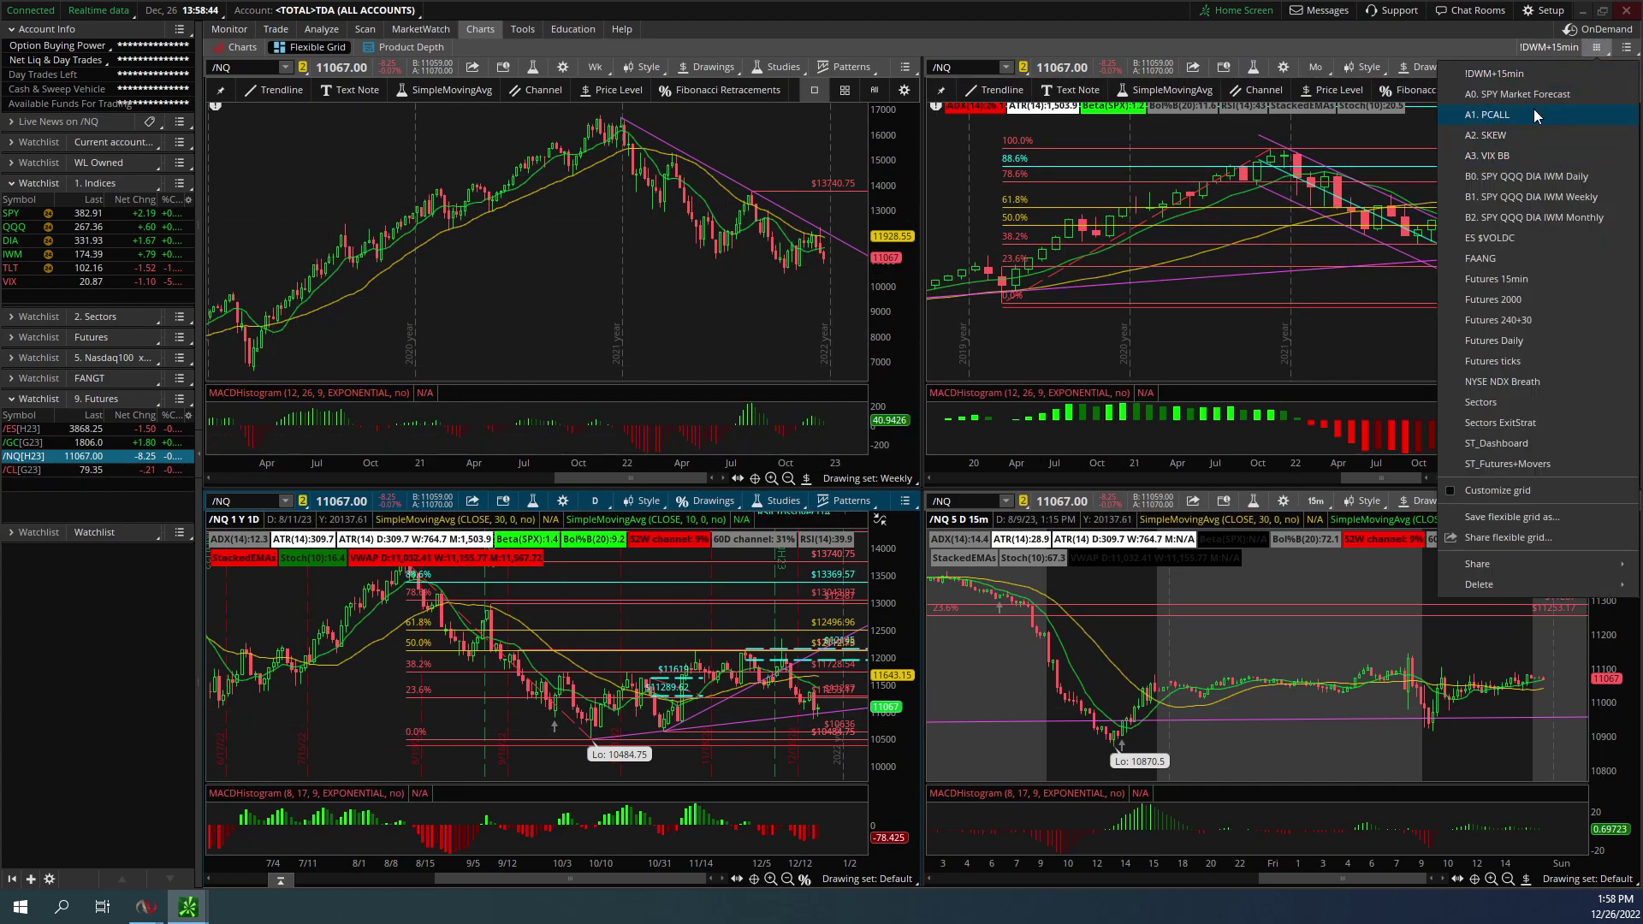
{"action": "left_click", "coordinate": [1518, 94]}
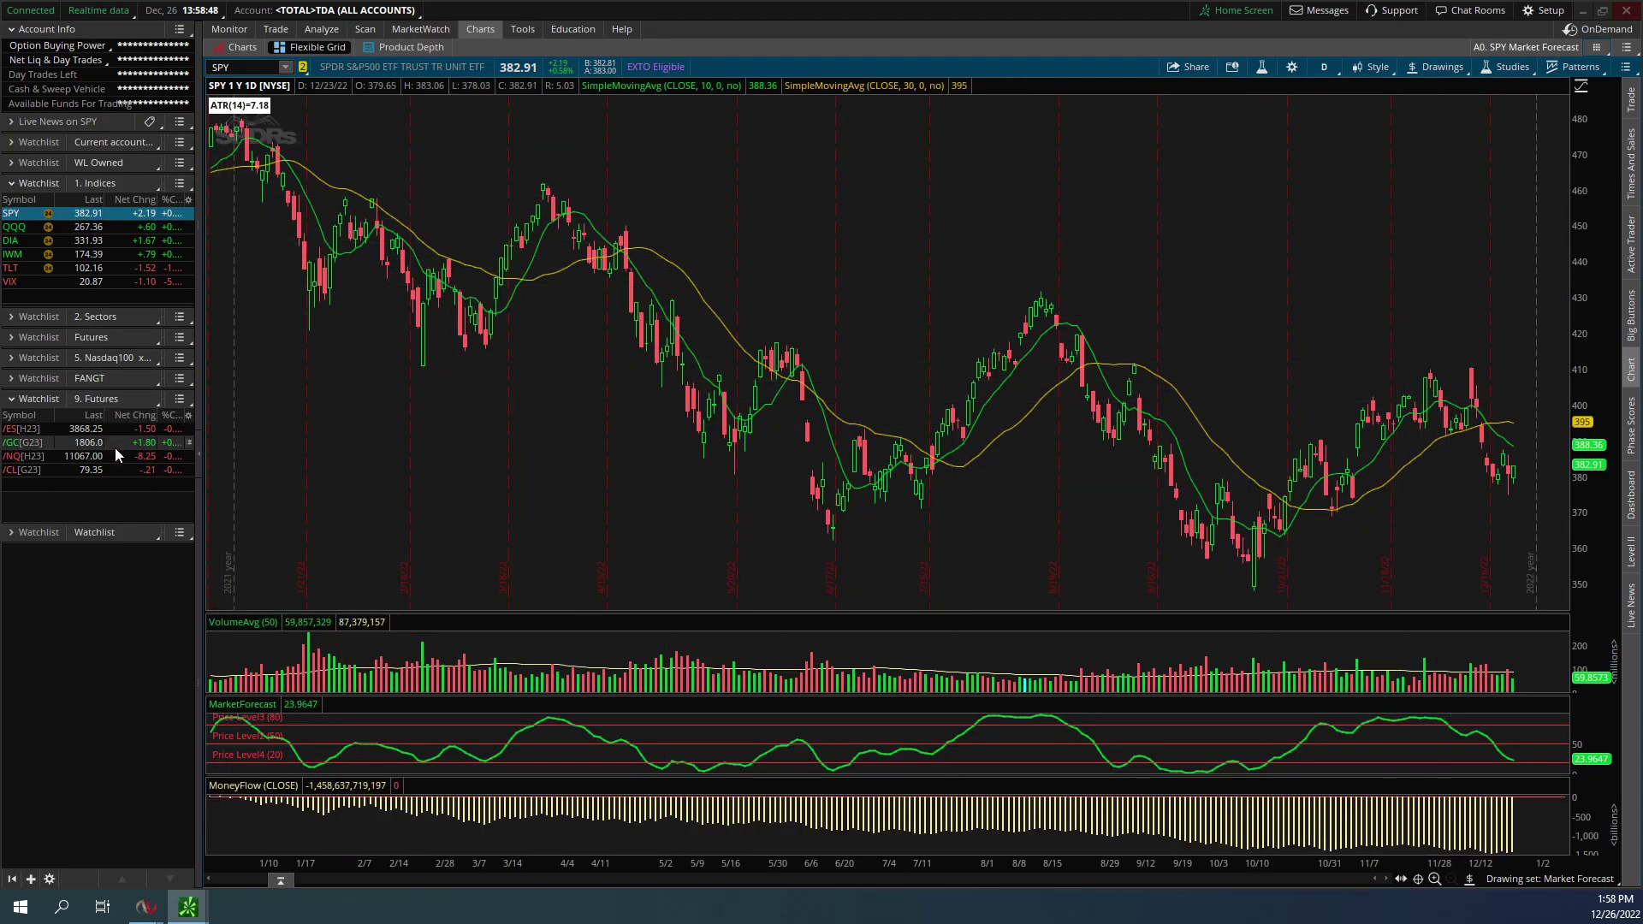
{"action": "left_click", "coordinate": [140, 231]}
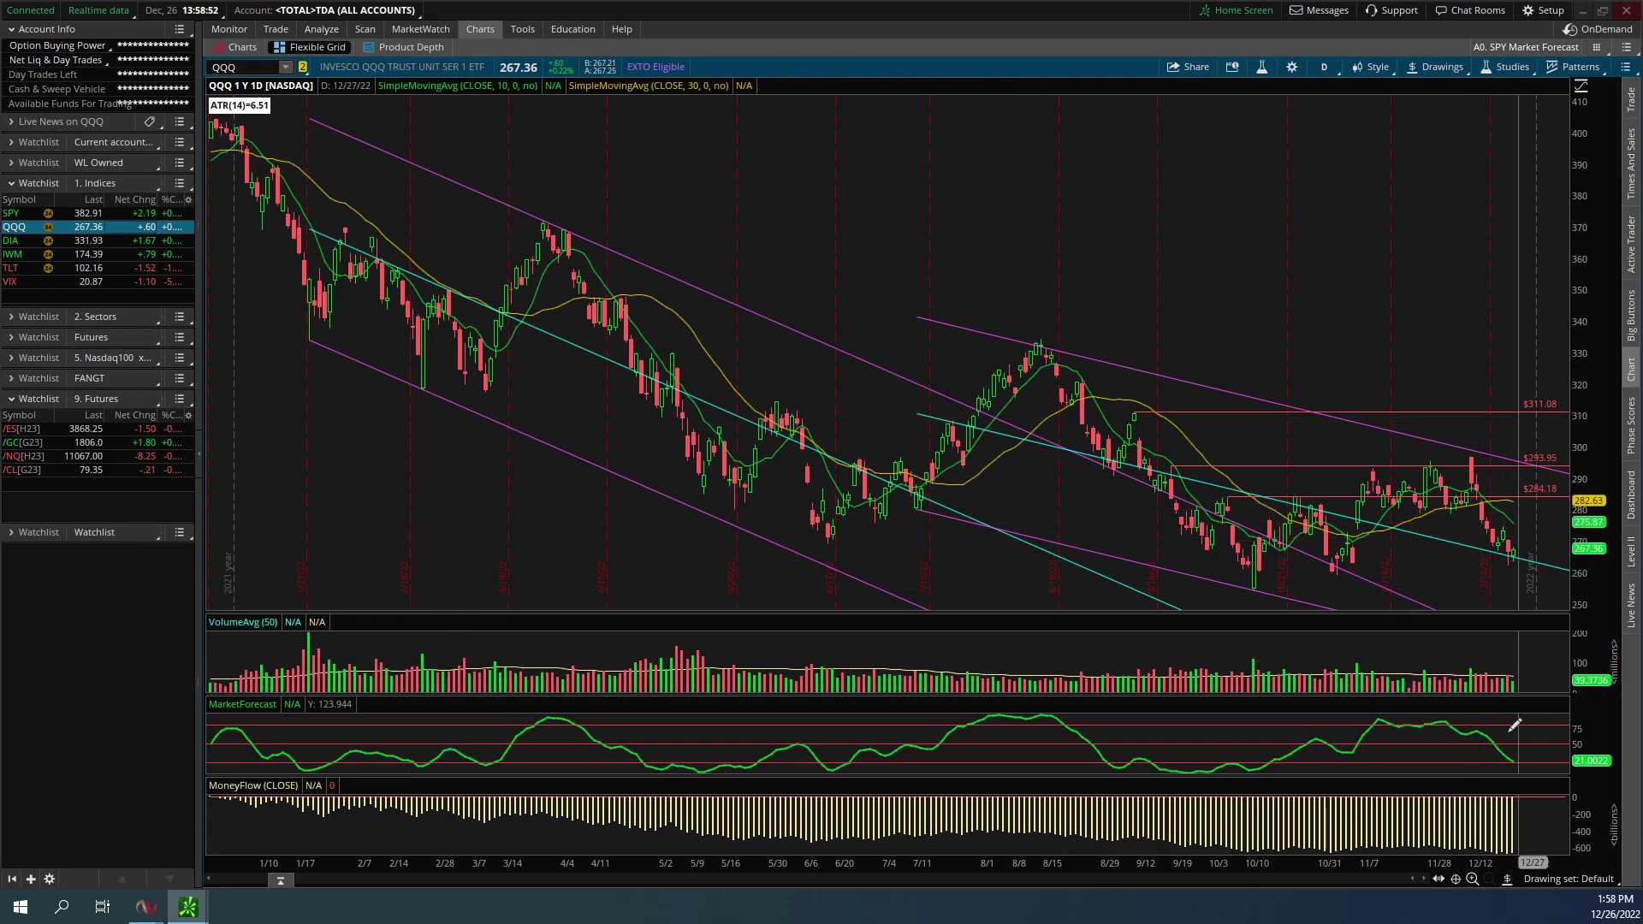
Zoom QQQ to recent months, resize the MarketForecast, volume and price panes, and fit the channels
{"action": "left_click", "coordinate": [1472, 879]}
{"action": "left_click_drag", "start_coordinate": [1306, 850], "coordinate": [1370, 851]}
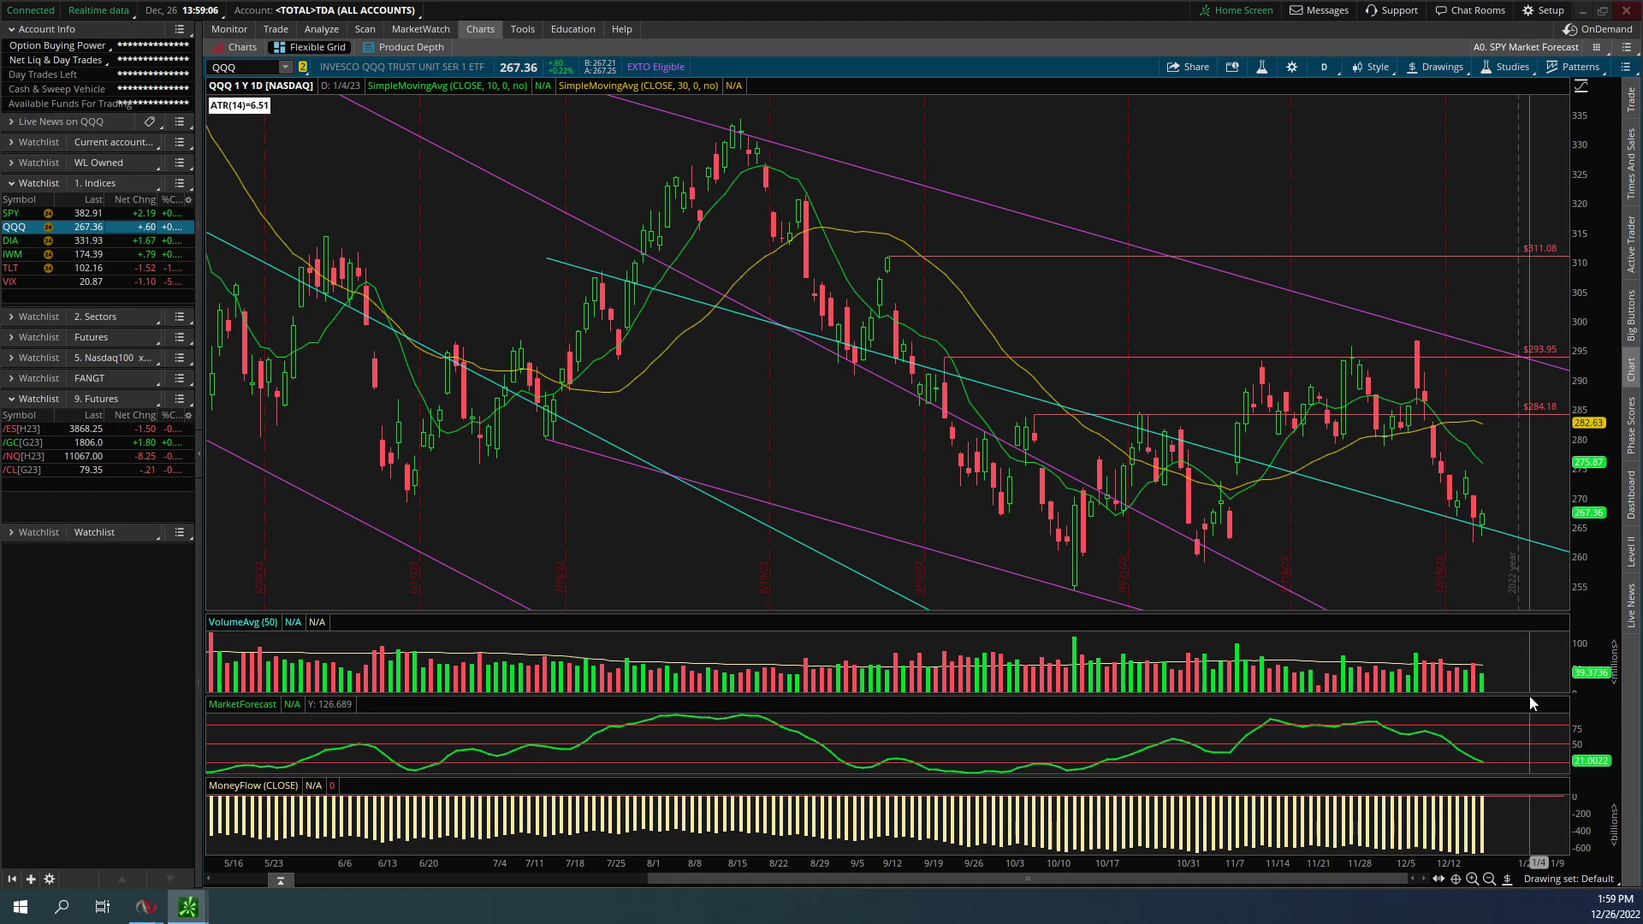
{"action": "left_click_drag", "start_coordinate": [1530, 697], "coordinate": [1528, 618]}
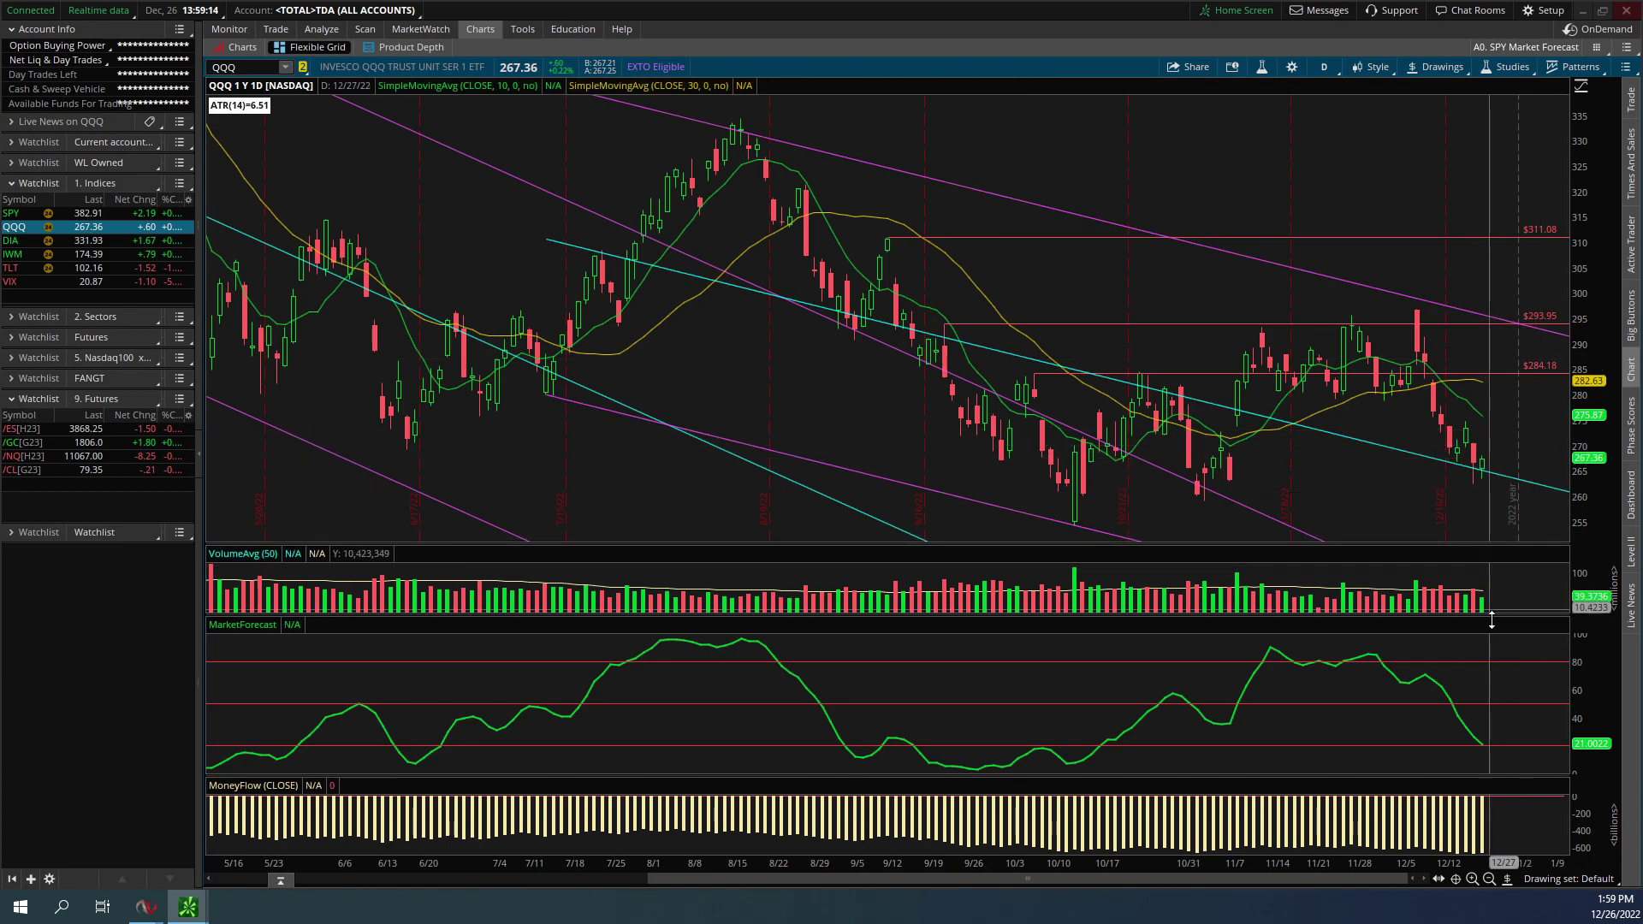
{"action": "left_click_drag", "start_coordinate": [1496, 617], "coordinate": [1497, 689]}
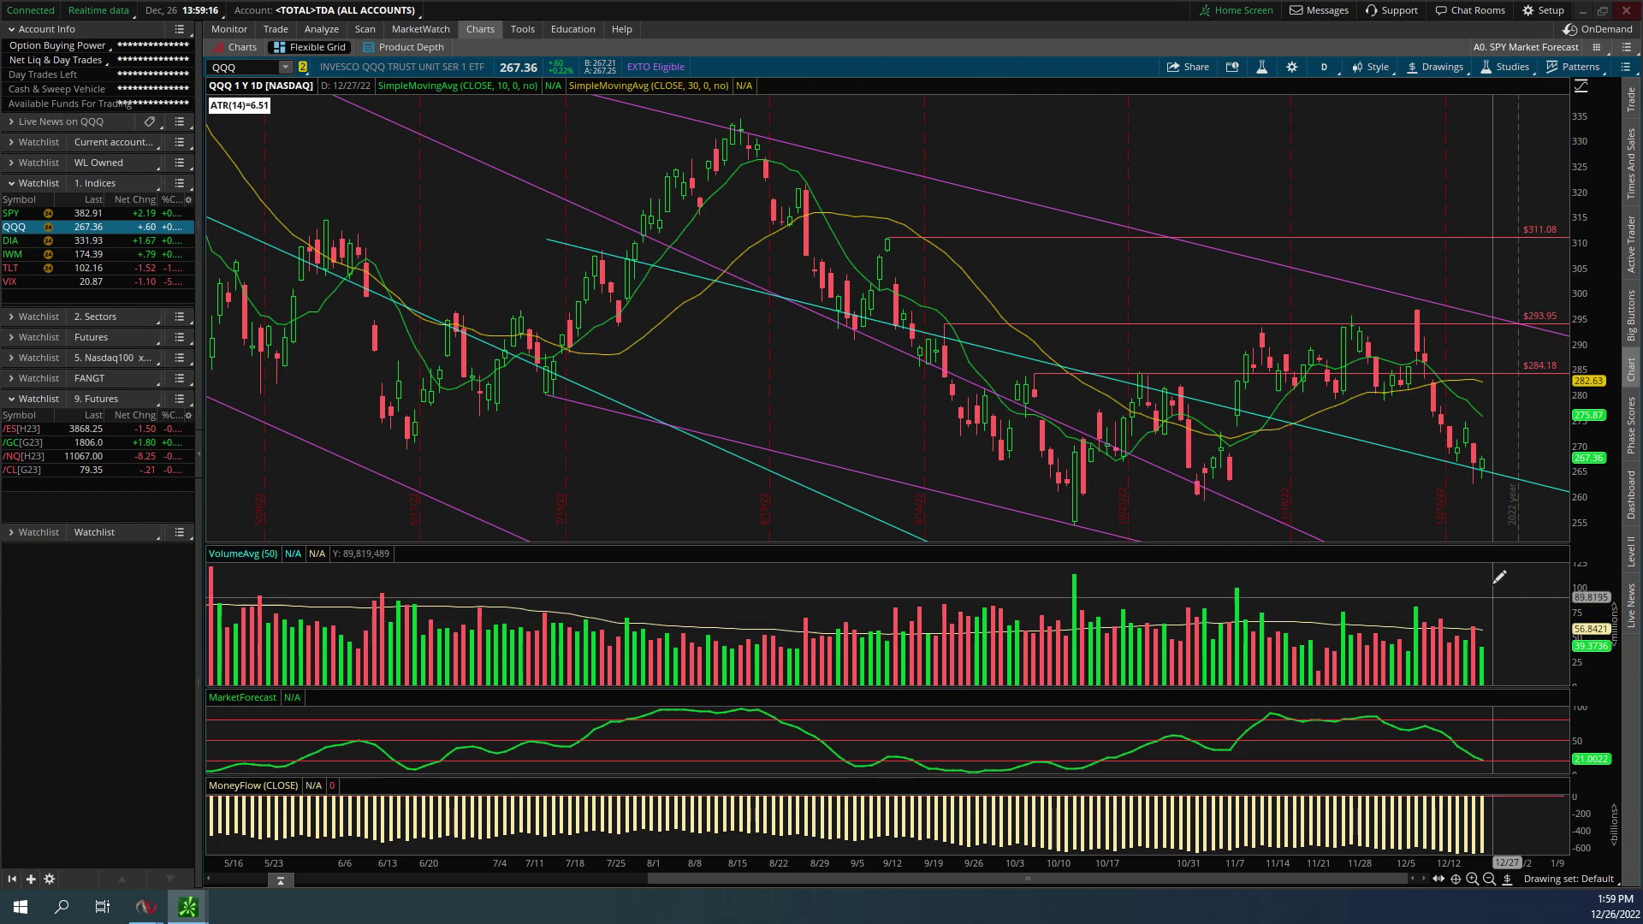
{"action": "left_click_drag", "start_coordinate": [1489, 545], "coordinate": [1489, 586]}
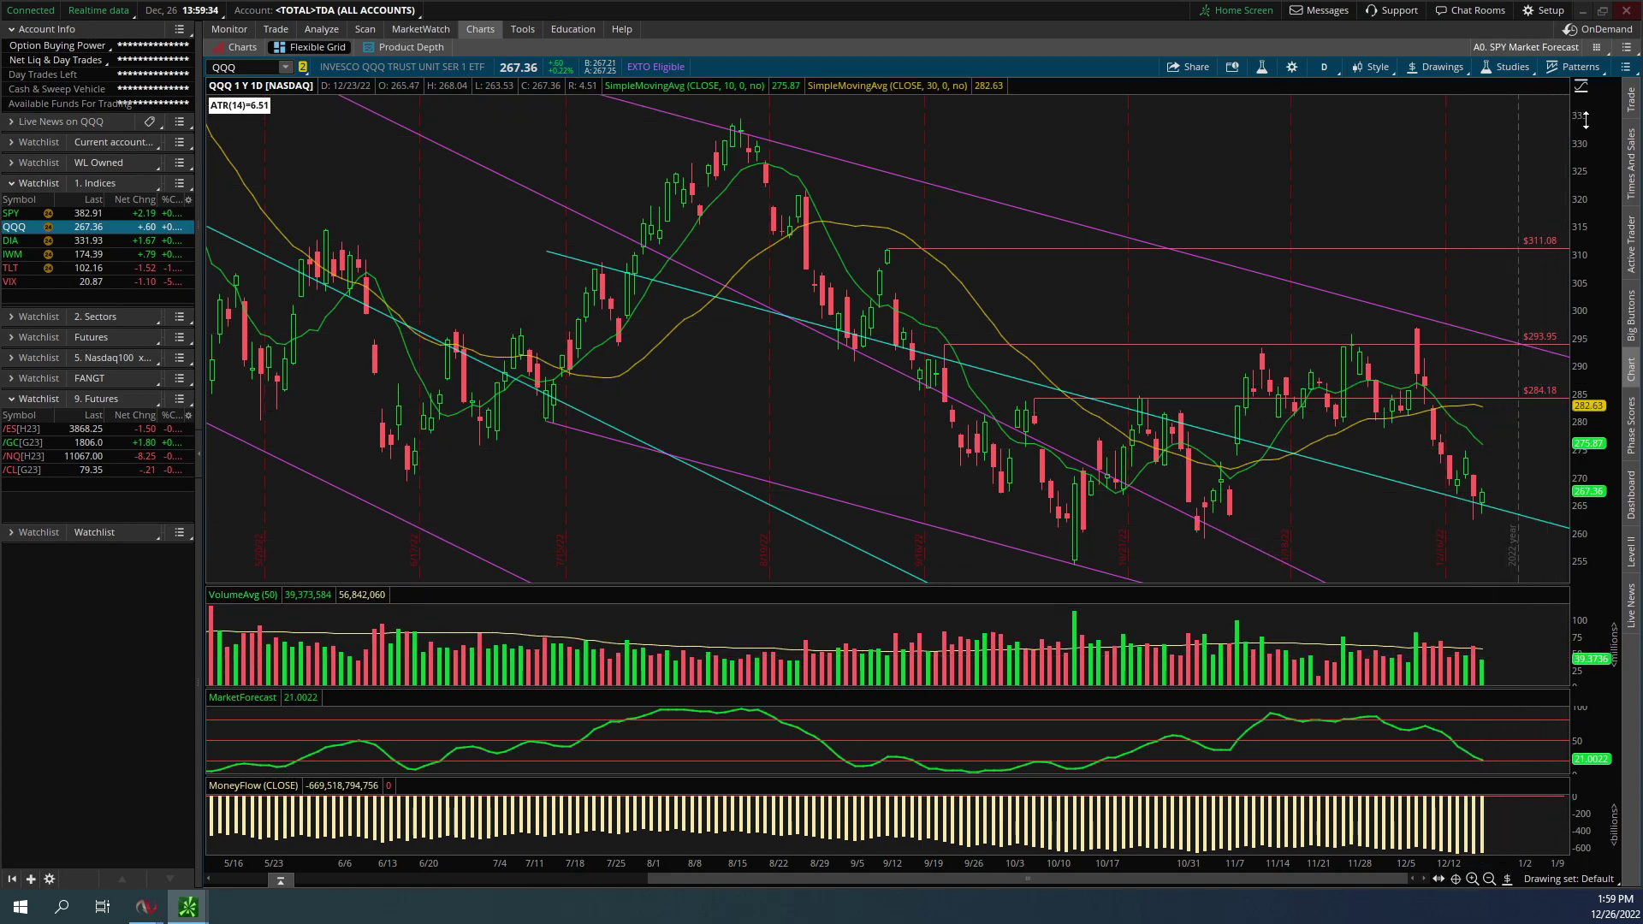
{"action": "left_click_drag", "start_coordinate": [1585, 121], "coordinate": [1580, 147]}
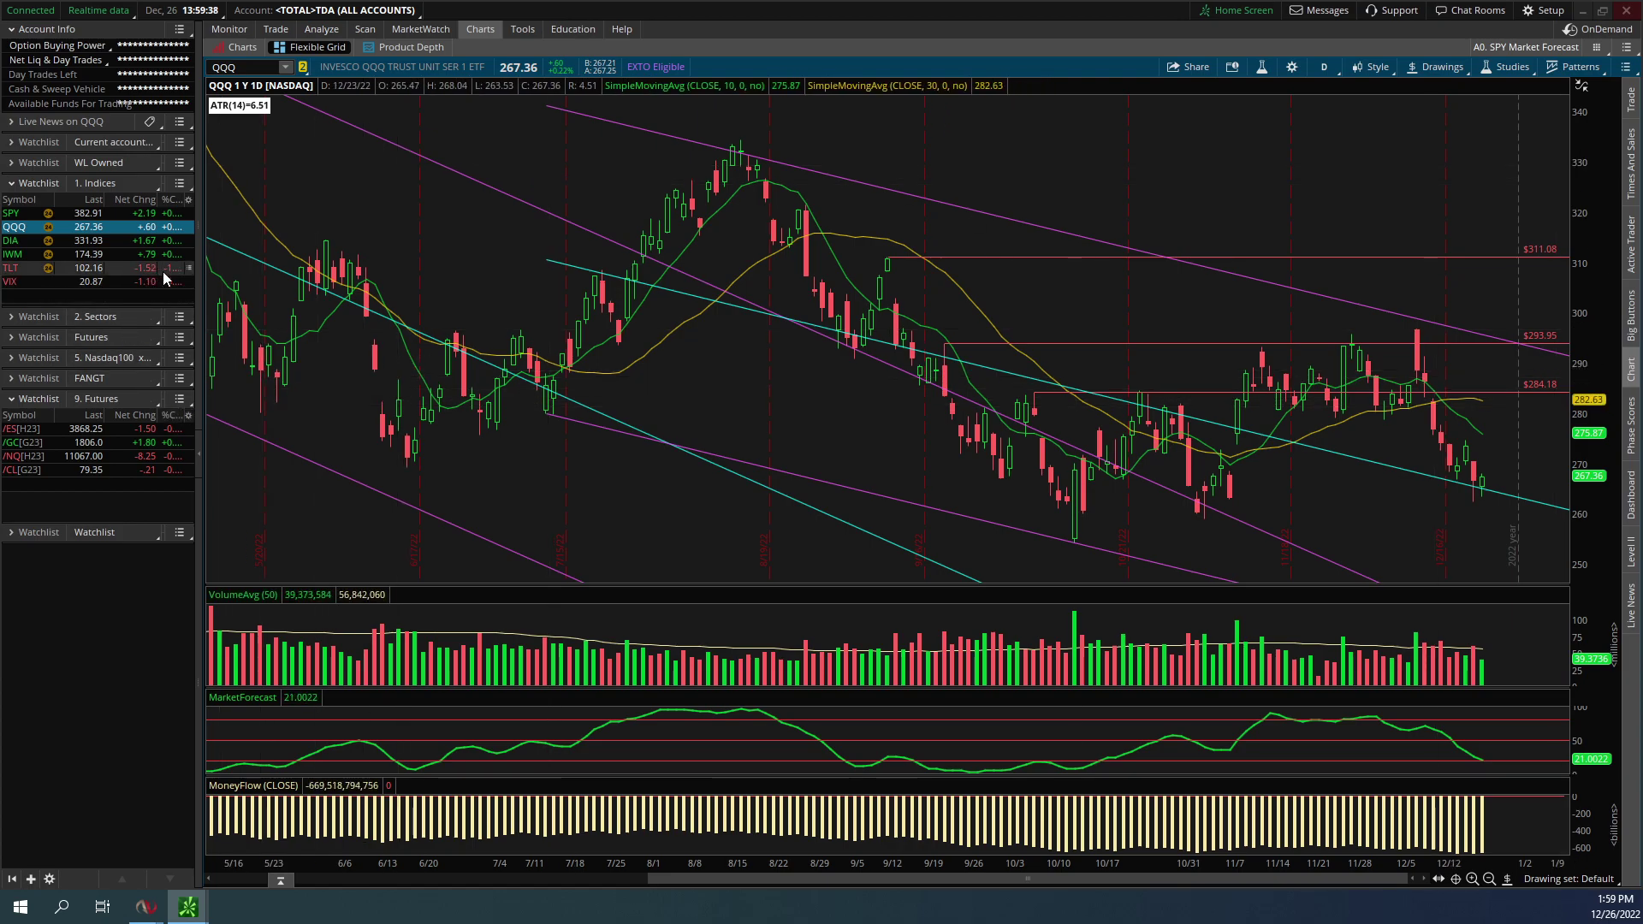
Show /GC gold daily zoomed to recent months with the quick drawing tools visible
{"action": "left_click", "coordinate": [153, 443]}
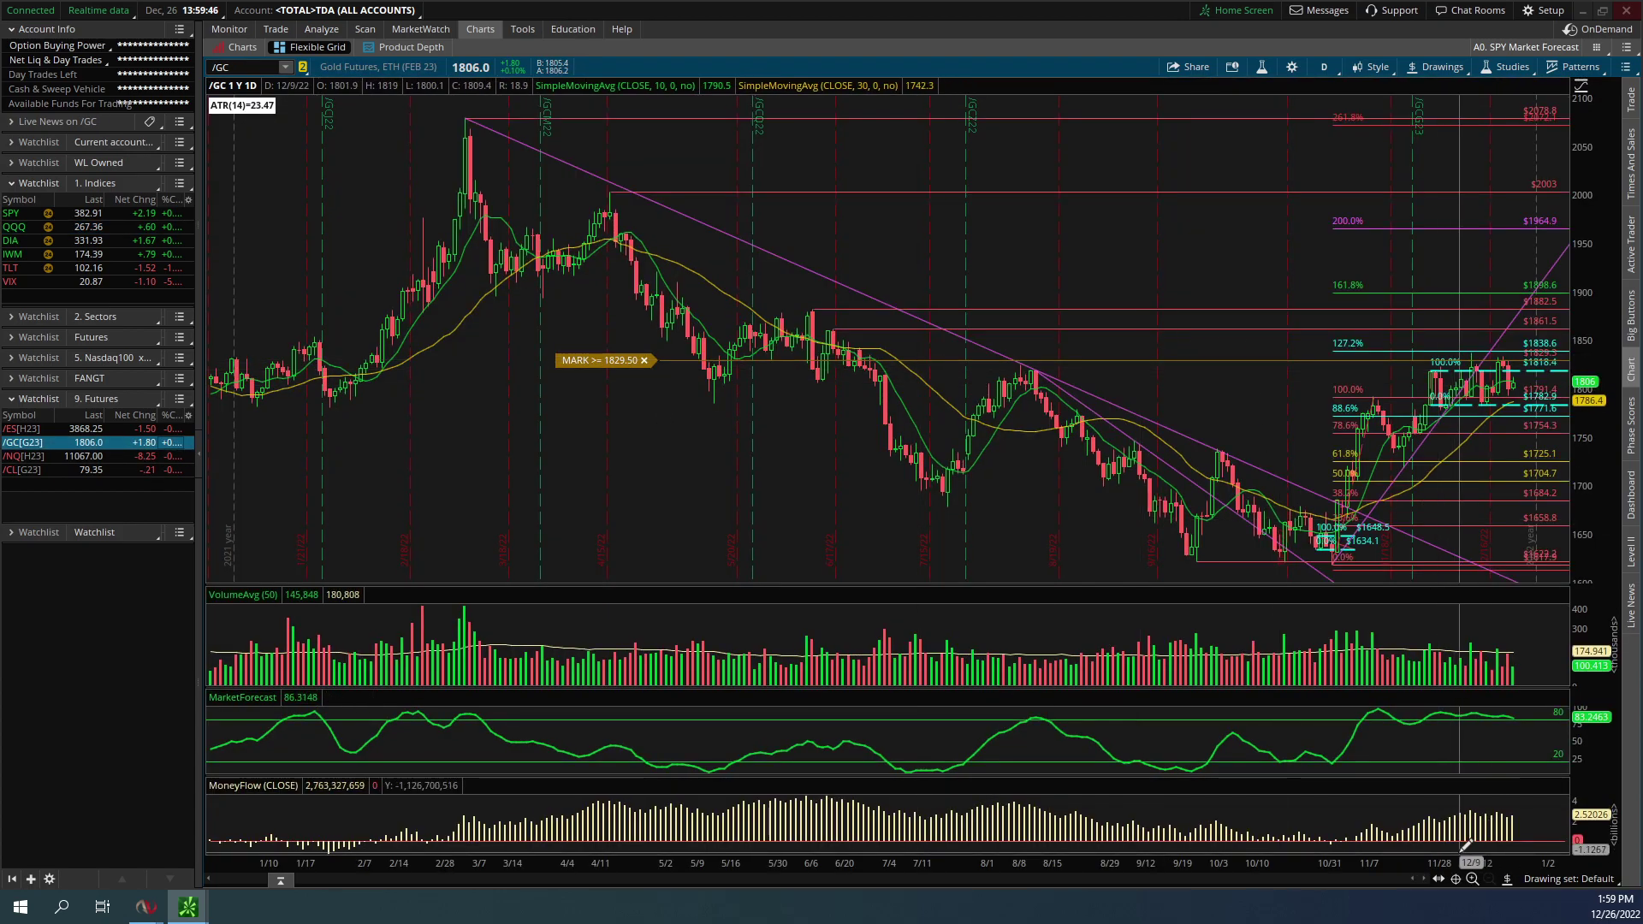
{"action": "left_click_drag", "start_coordinate": [1468, 864], "coordinate": [1276, 847]}
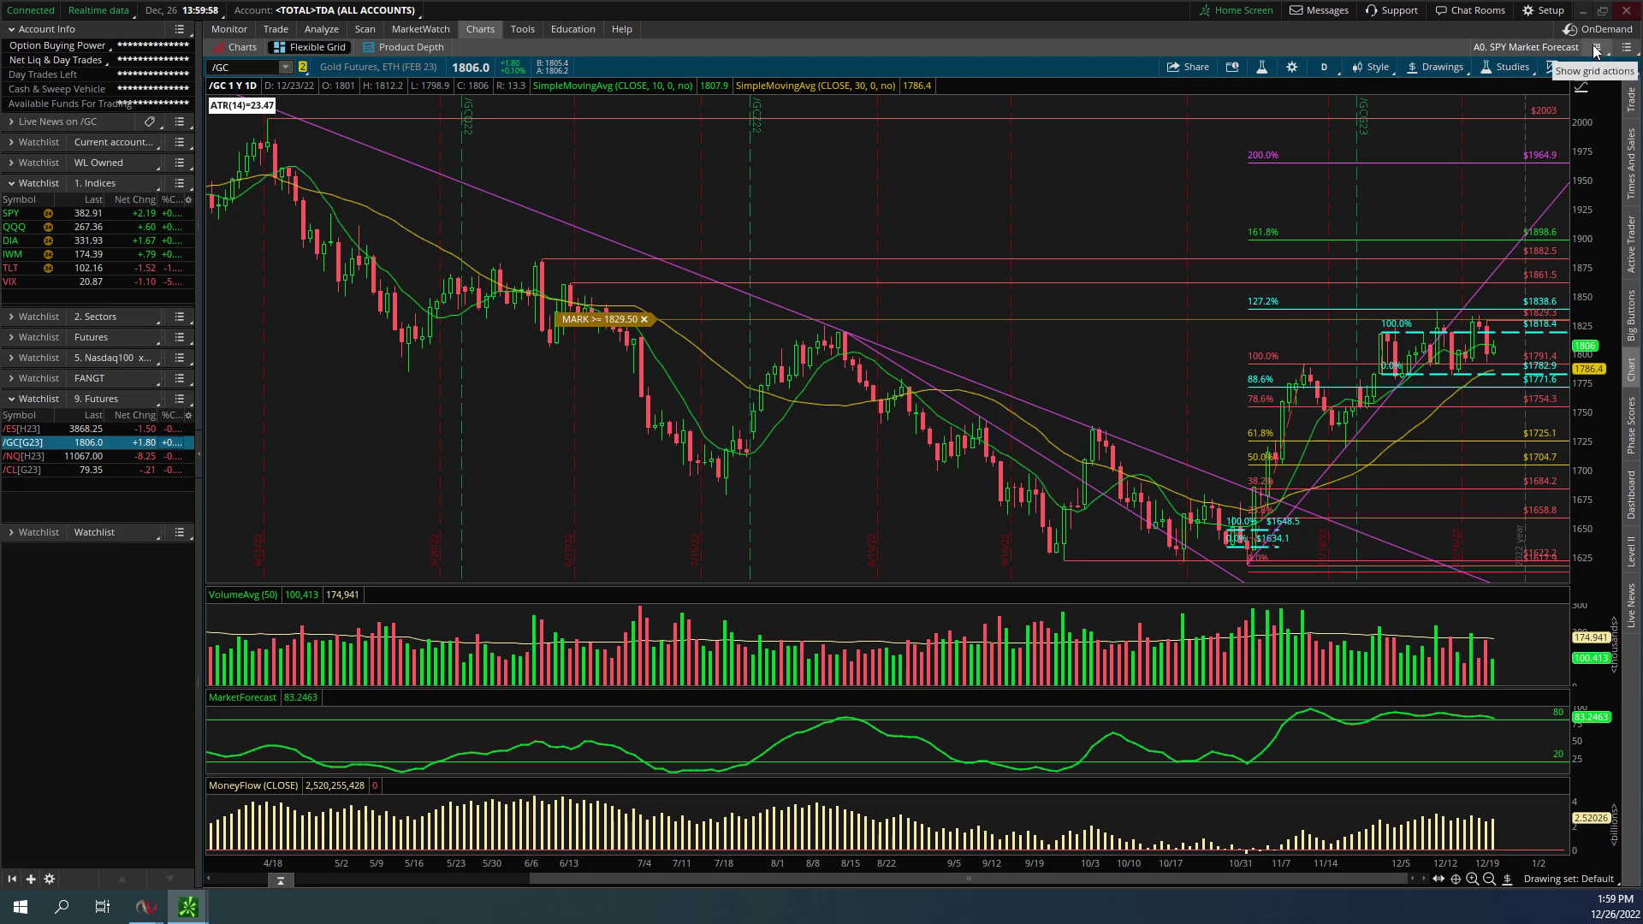
{"action": "left_click", "coordinate": [1581, 86]}
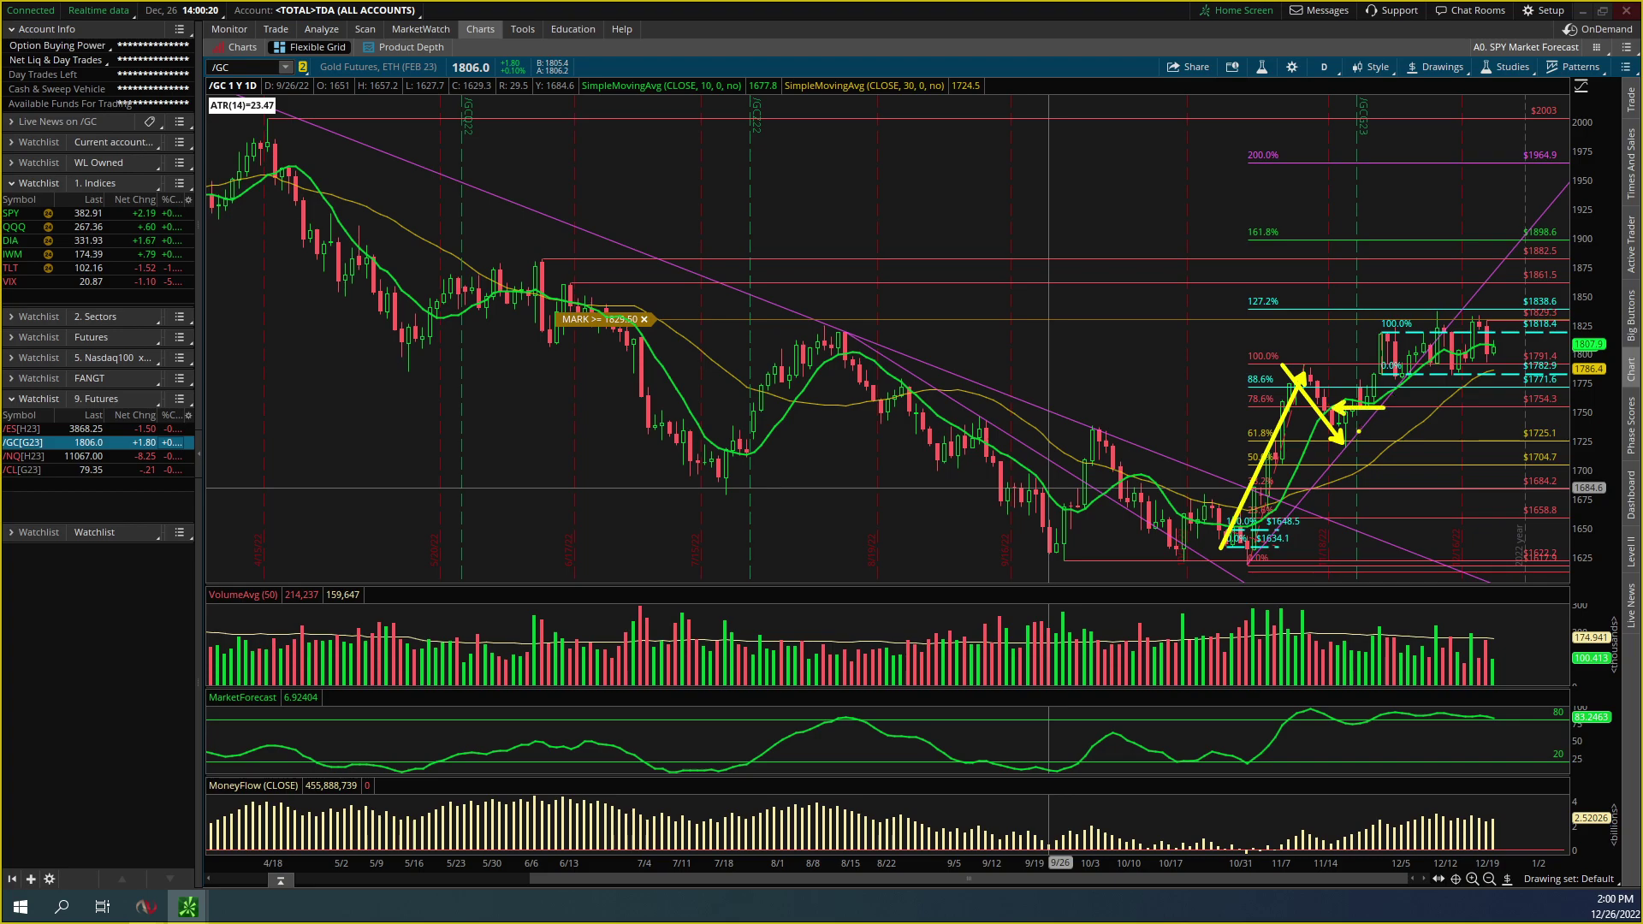
Clear the sketch and draw a /GC trendline from 1738.7 (10/4/22) to 1821.7 (12/7/22)
{"action": "key", "text": "Escape"}
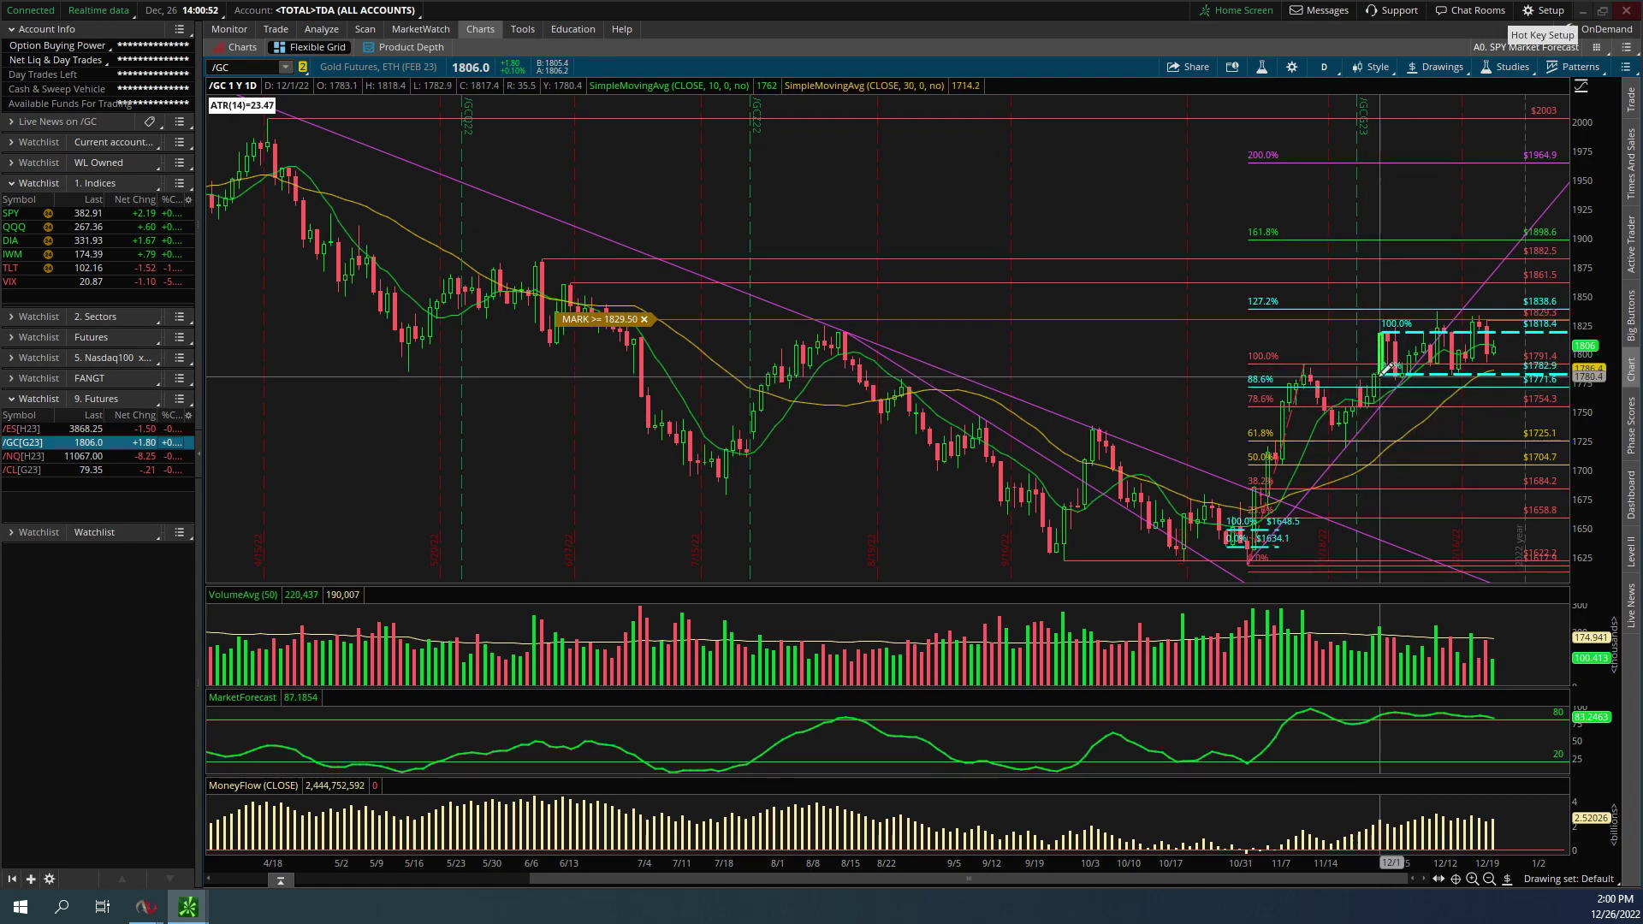
{"action": "key", "text": "alt"}
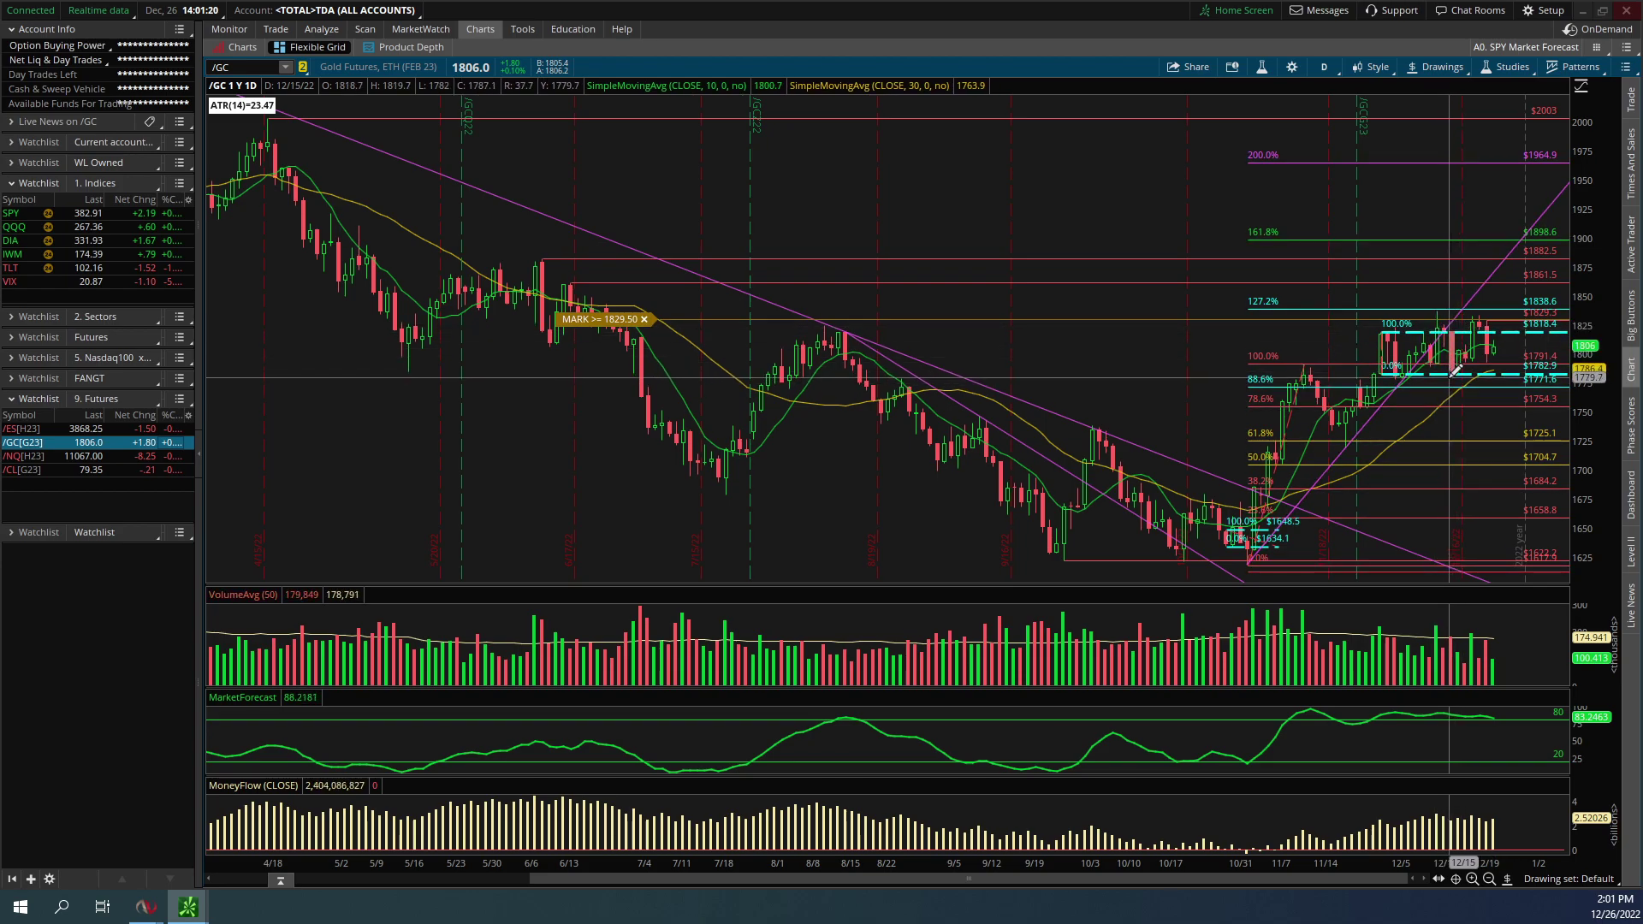
{"action": "mouse_move", "coordinate": [1418, 401]}
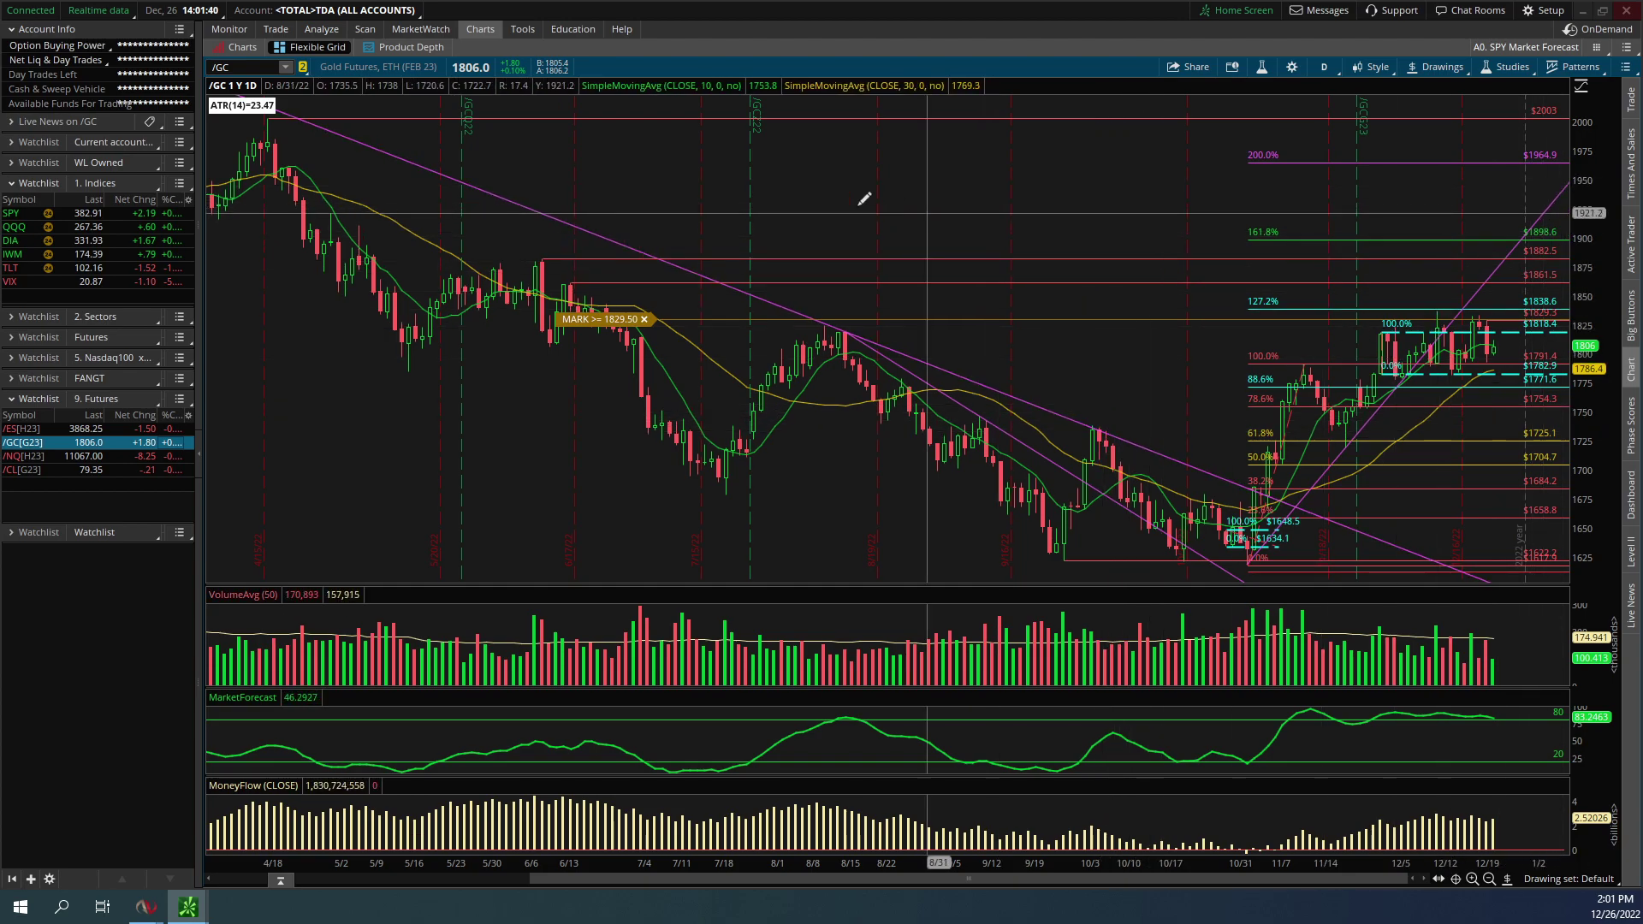
{"action": "left_click", "coordinate": [1506, 882]}
{"action": "left_click", "coordinate": [1094, 427]}
{"action": "left_click", "coordinate": [1418, 321]}
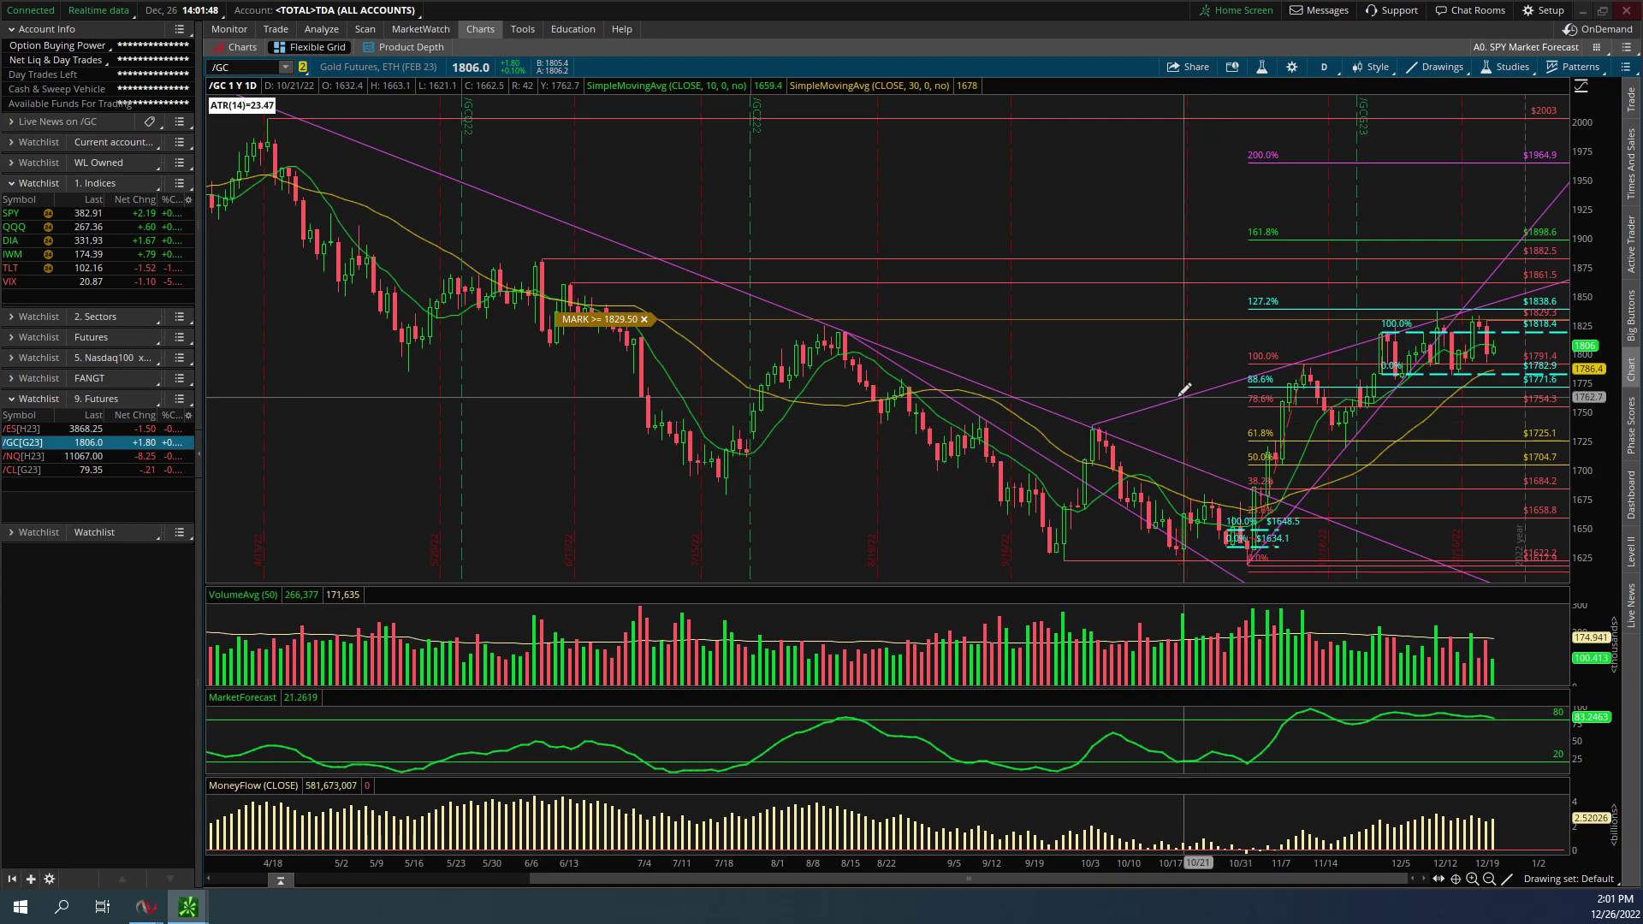
Redraw the rising /GC trendline as a channel and place its parallel lower line
{"action": "right_click", "coordinate": [1225, 385]}
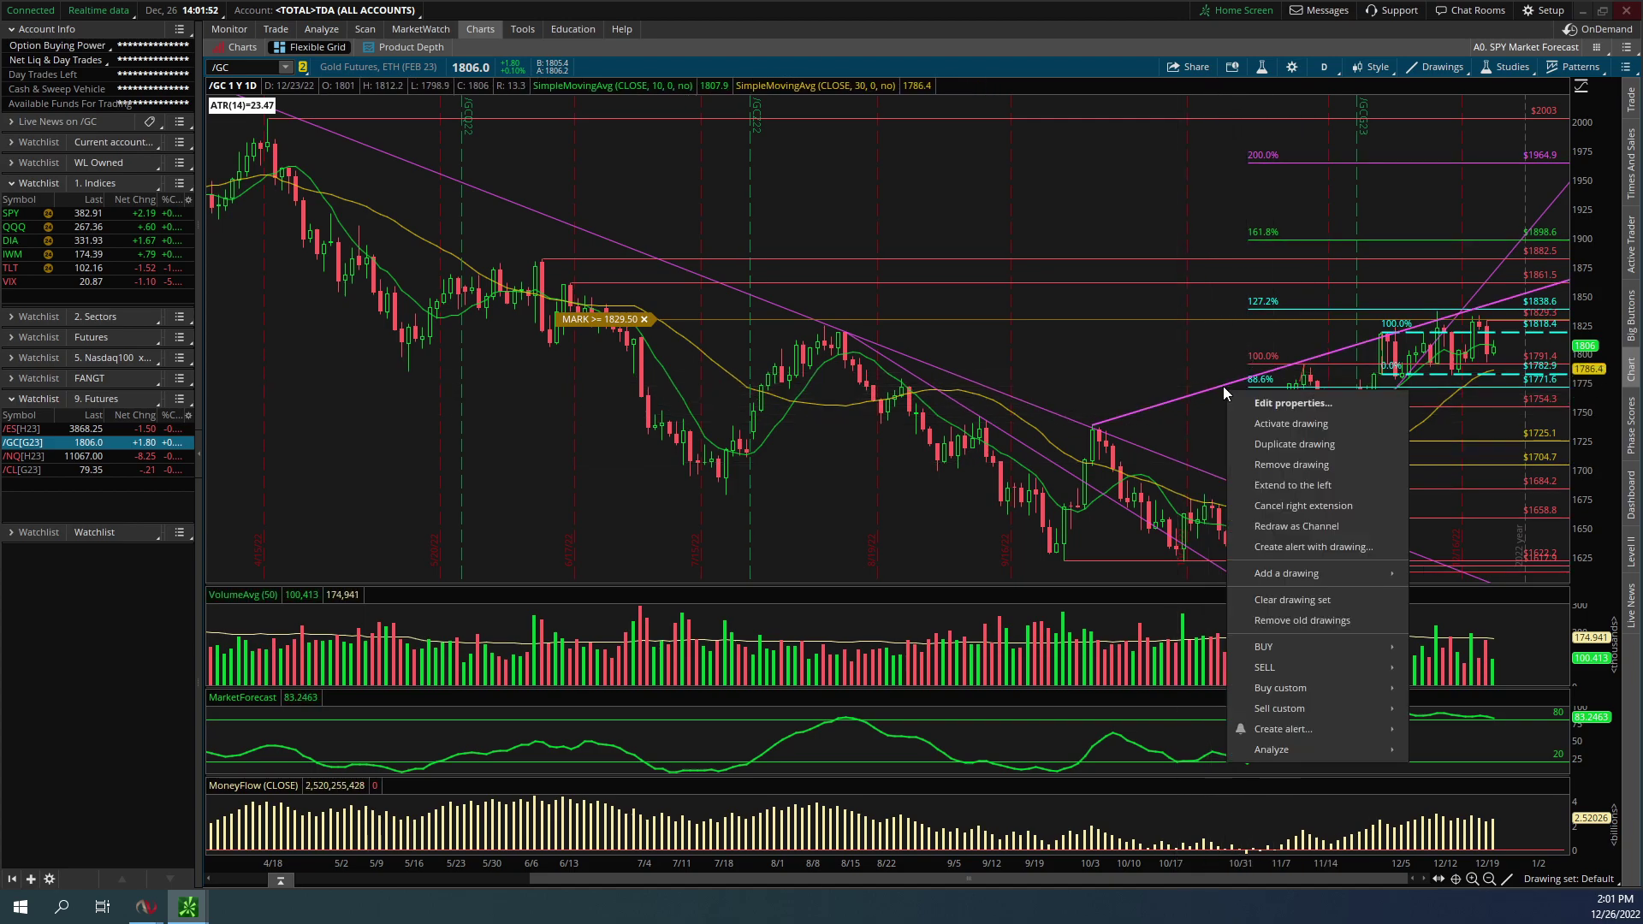
{"action": "left_click", "coordinate": [1299, 528]}
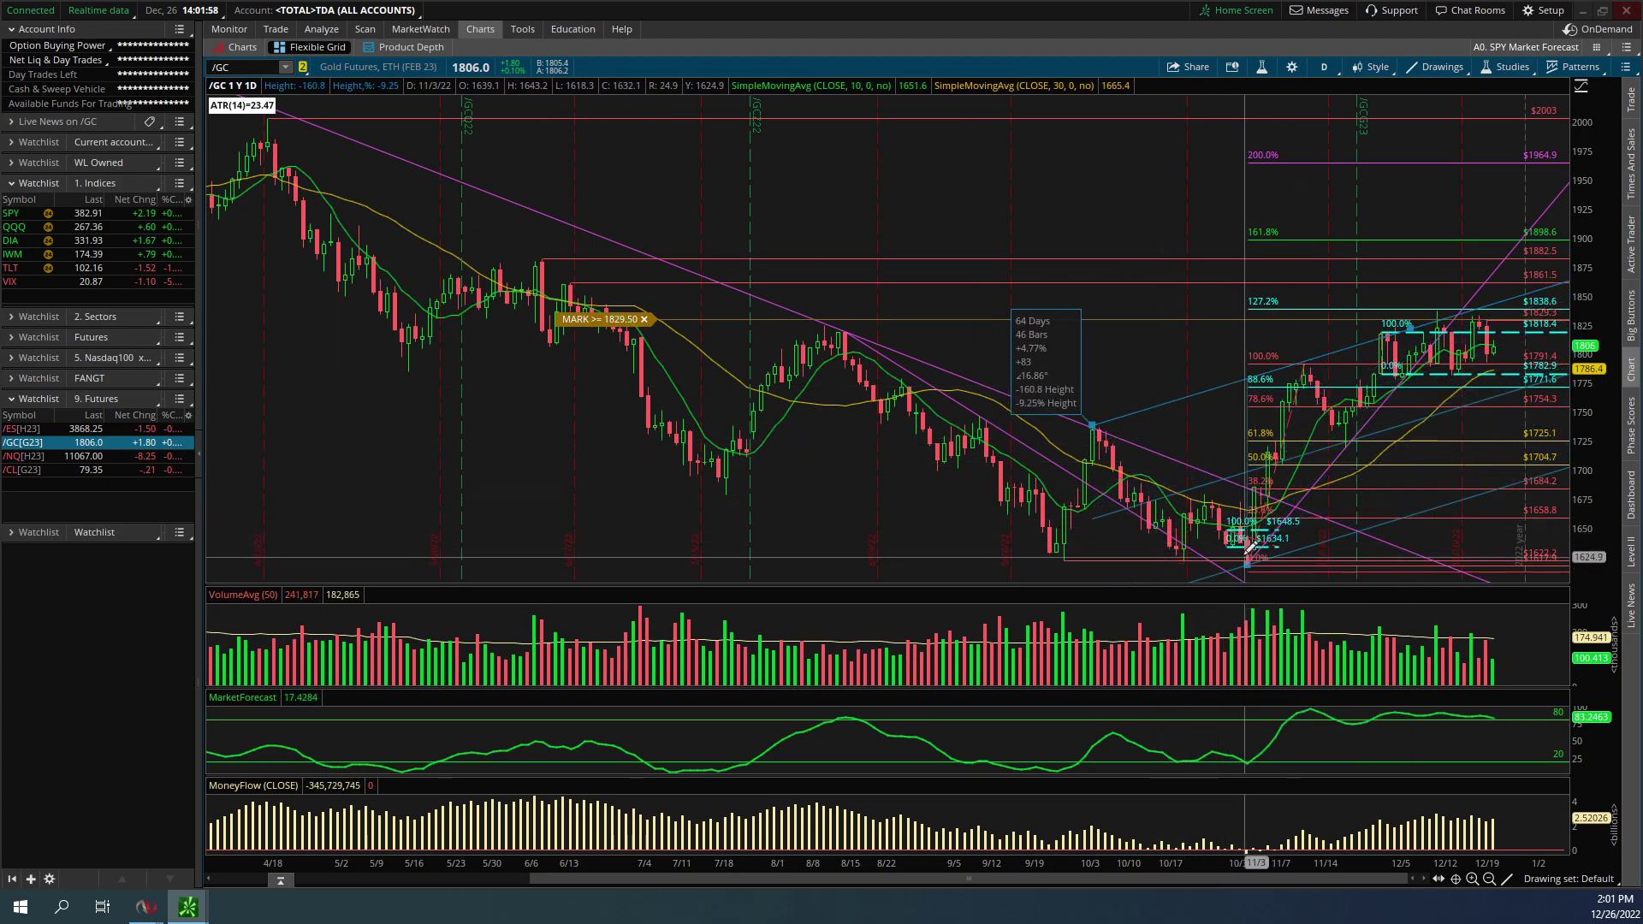
{"action": "left_click", "coordinate": [1259, 536]}
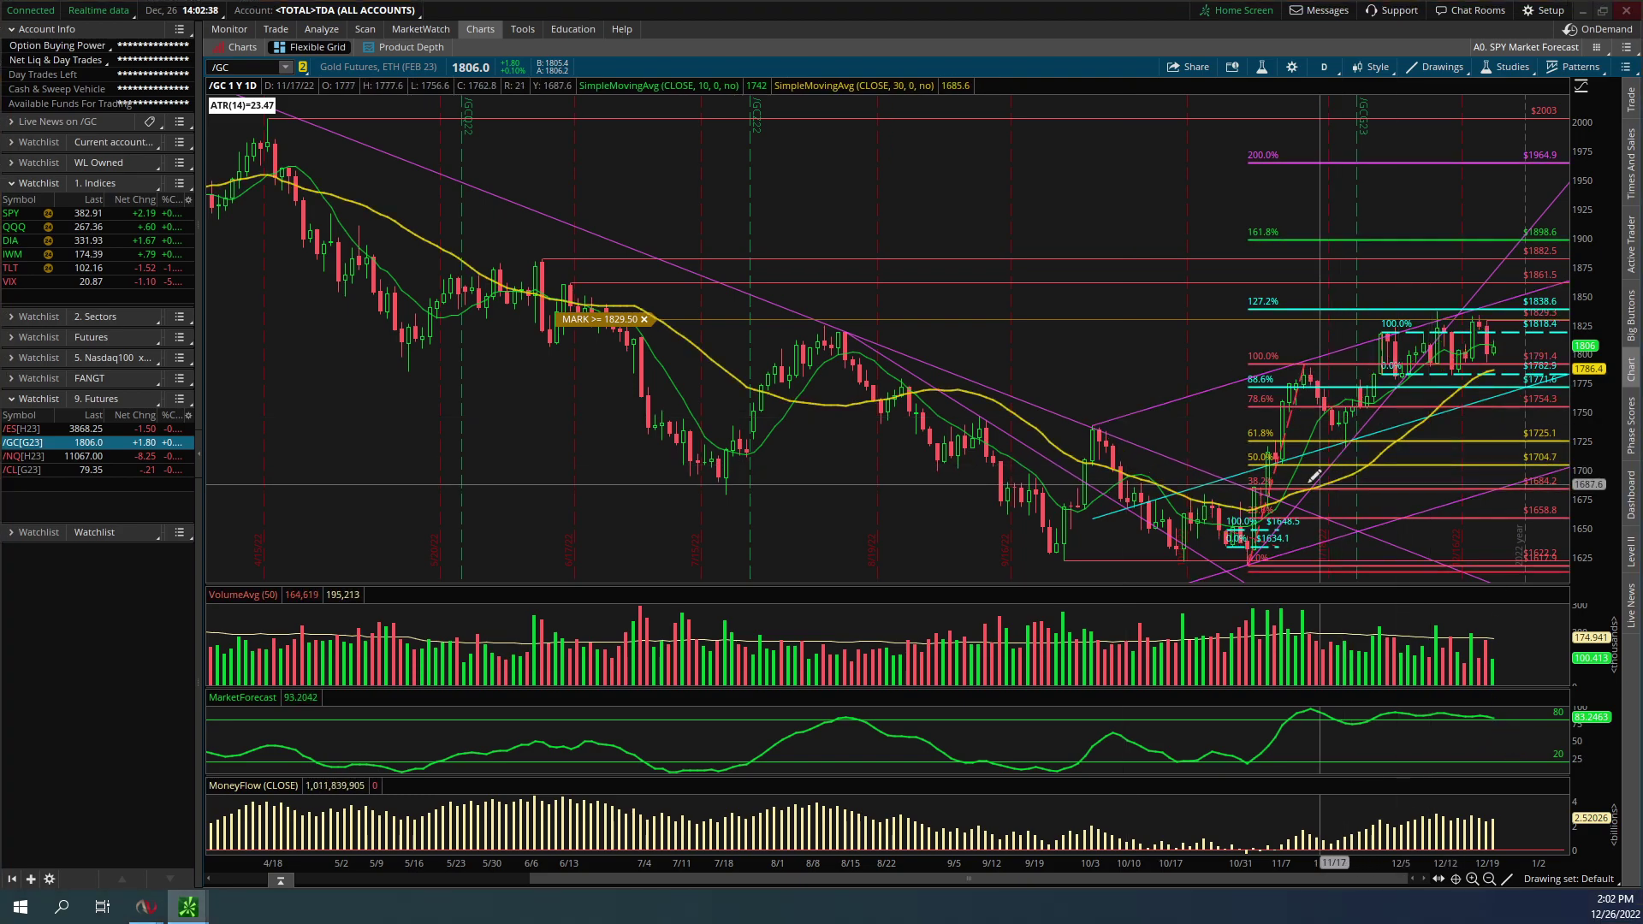
{"action": "mouse_move", "coordinate": [1215, 466]}
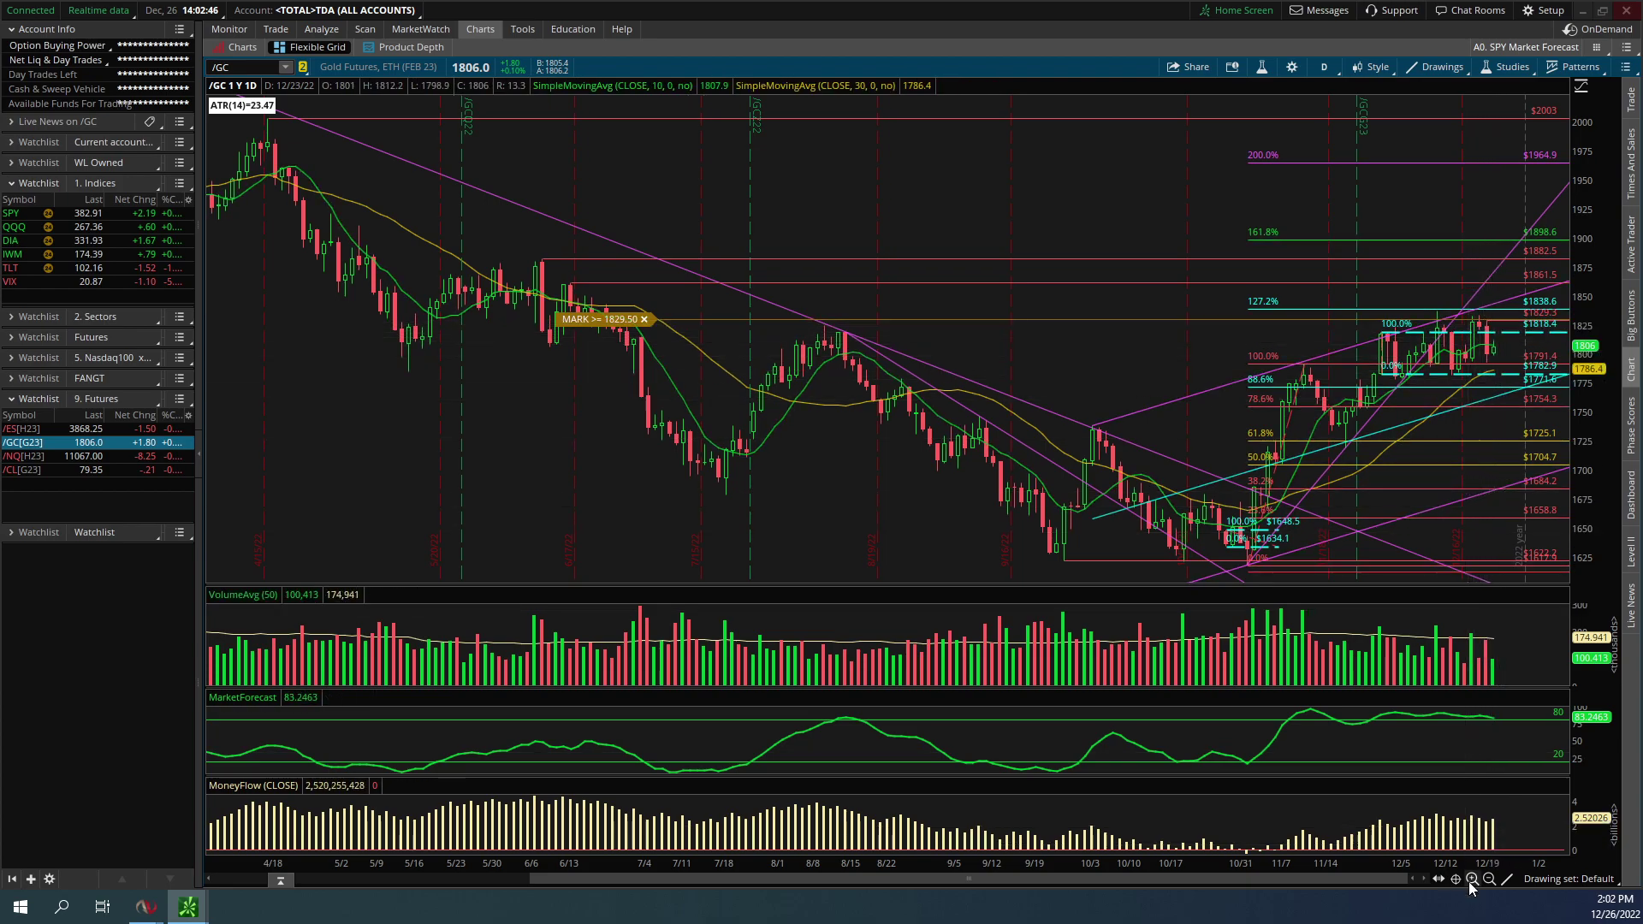
Zoom the /GC daily chart to late May through early January and show the drawing tools
{"action": "left_click_drag", "start_coordinate": [1469, 864], "coordinate": [1484, 865]}
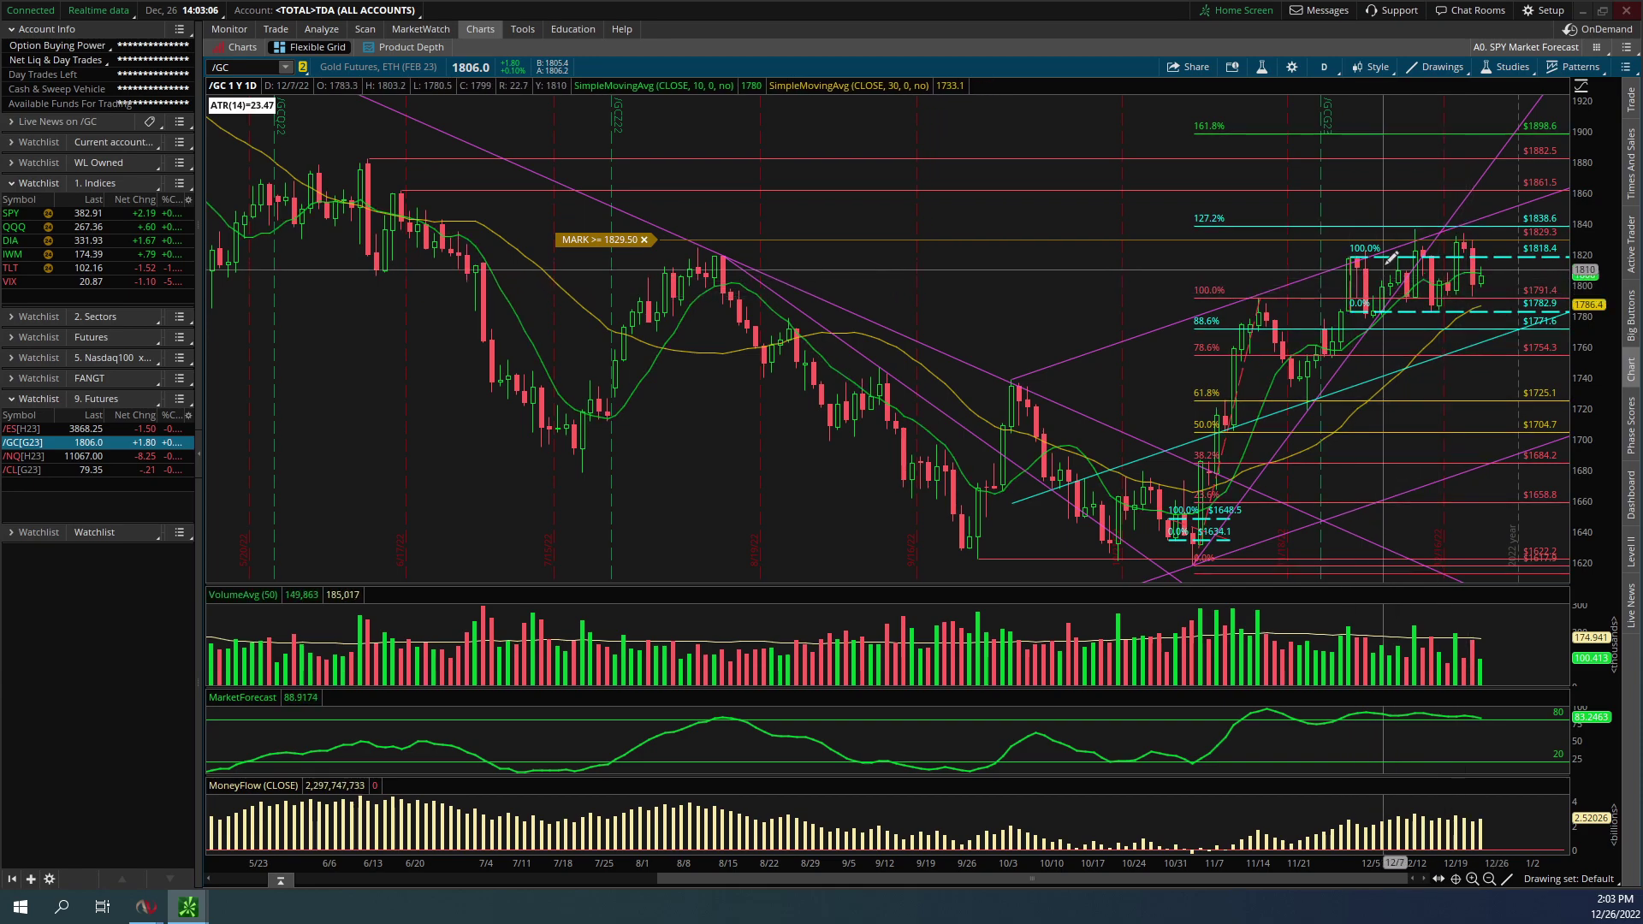
{"action": "mouse_move", "coordinate": [1344, 254]}
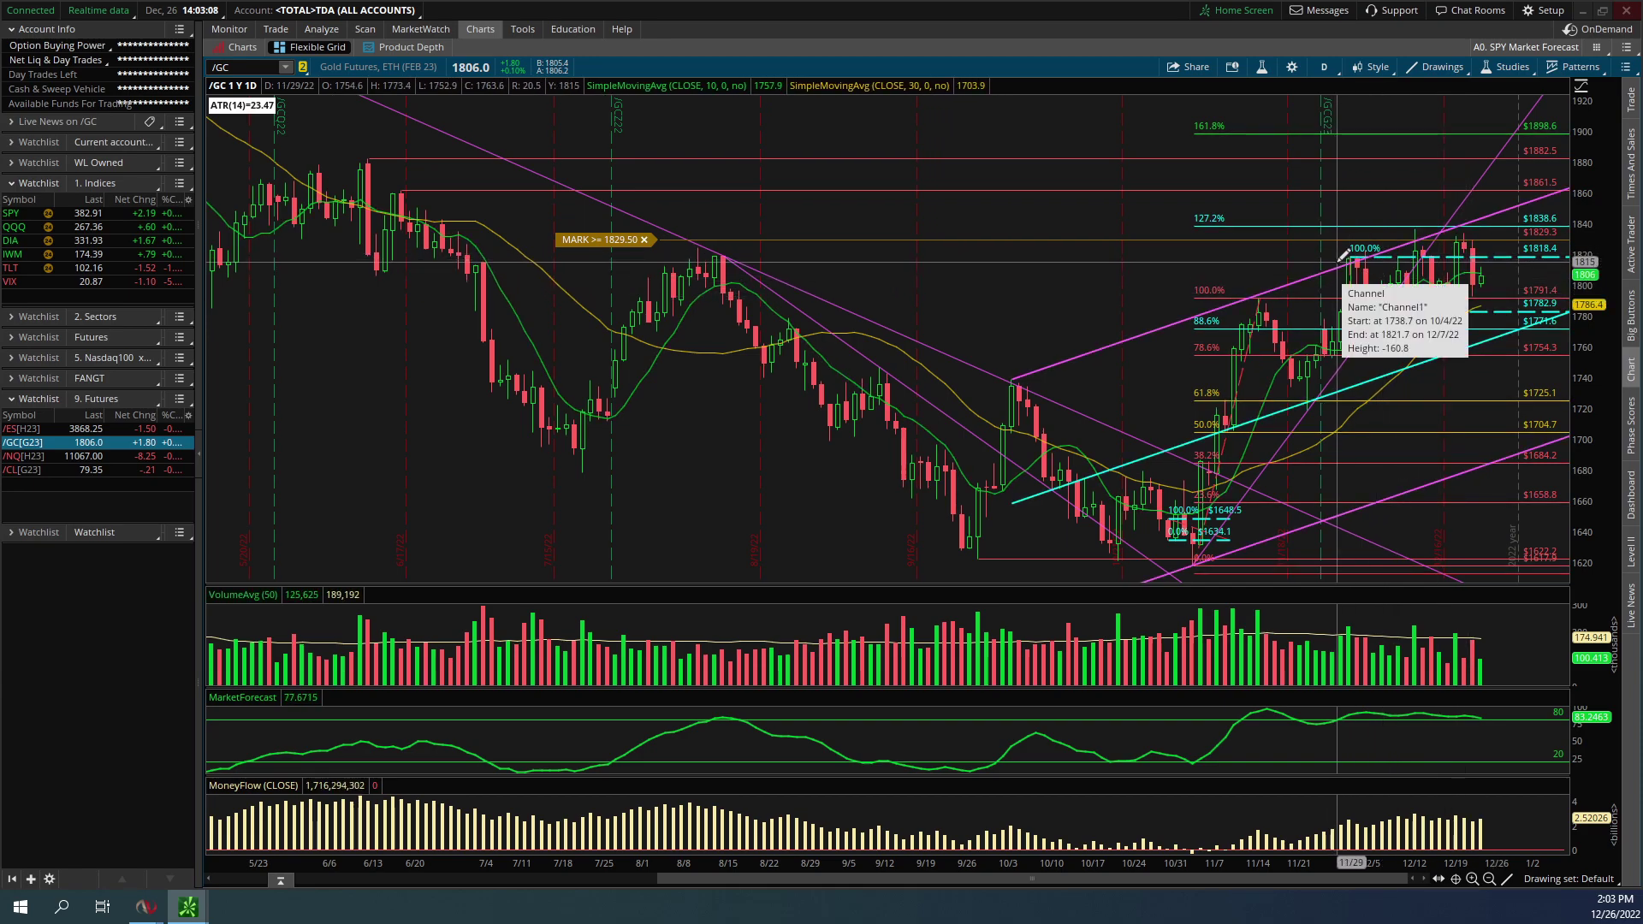
{"action": "left_click", "coordinate": [1441, 67]}
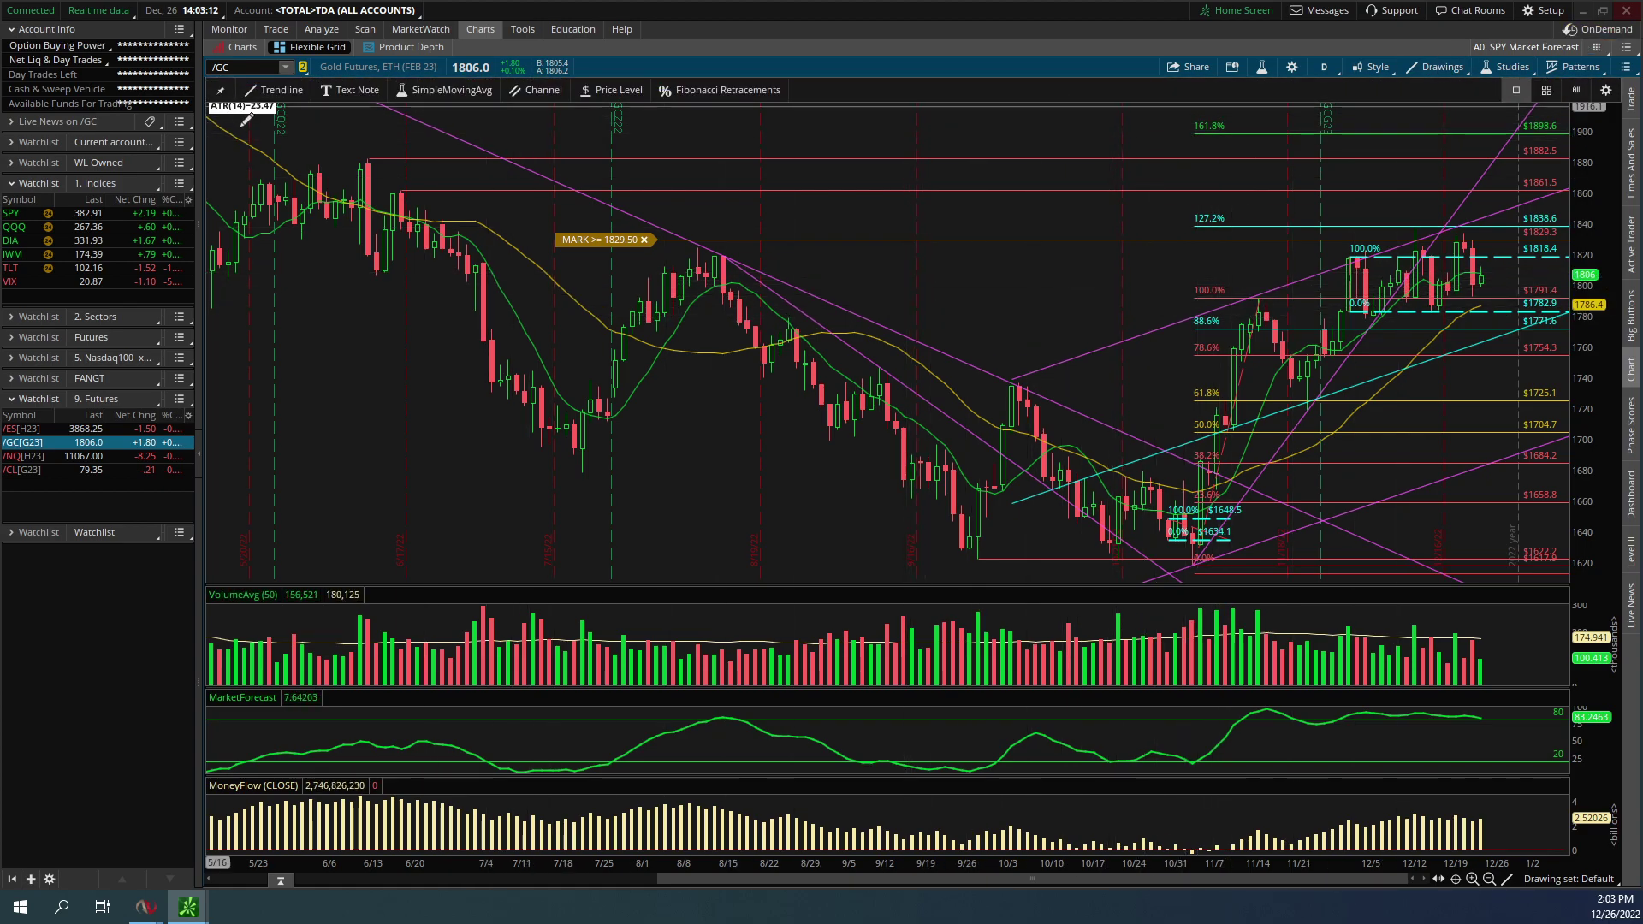
After briefly viewing /CL, return to /GC and load the !DWM+15min grid layout
{"action": "left_click", "coordinate": [122, 473]}
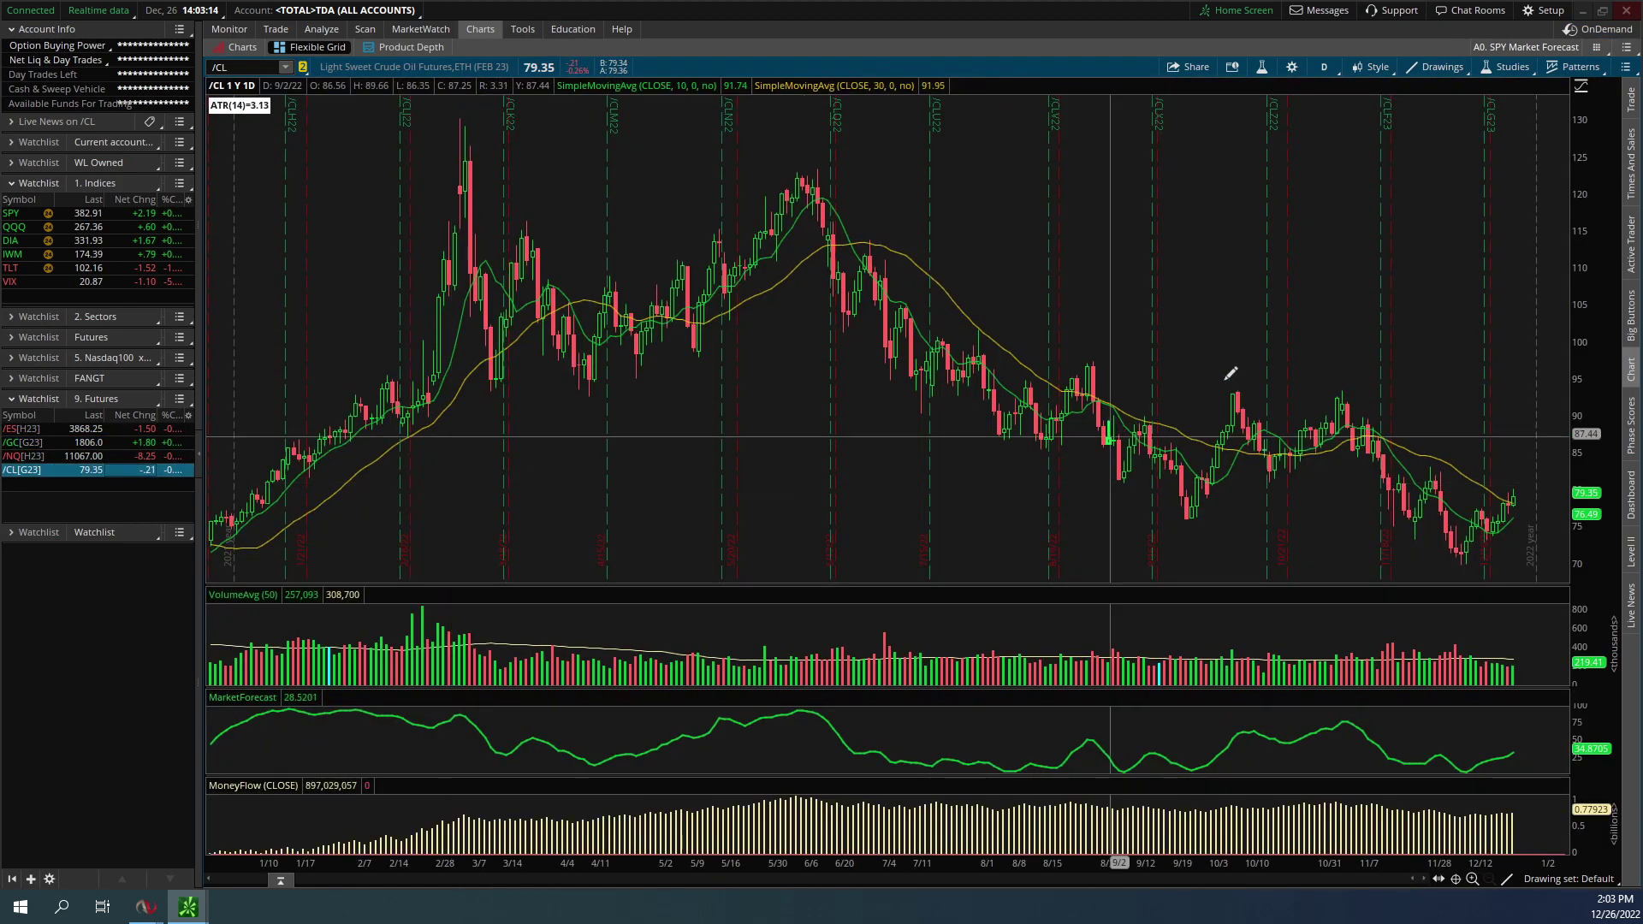
{"action": "left_click", "coordinate": [1597, 49]}
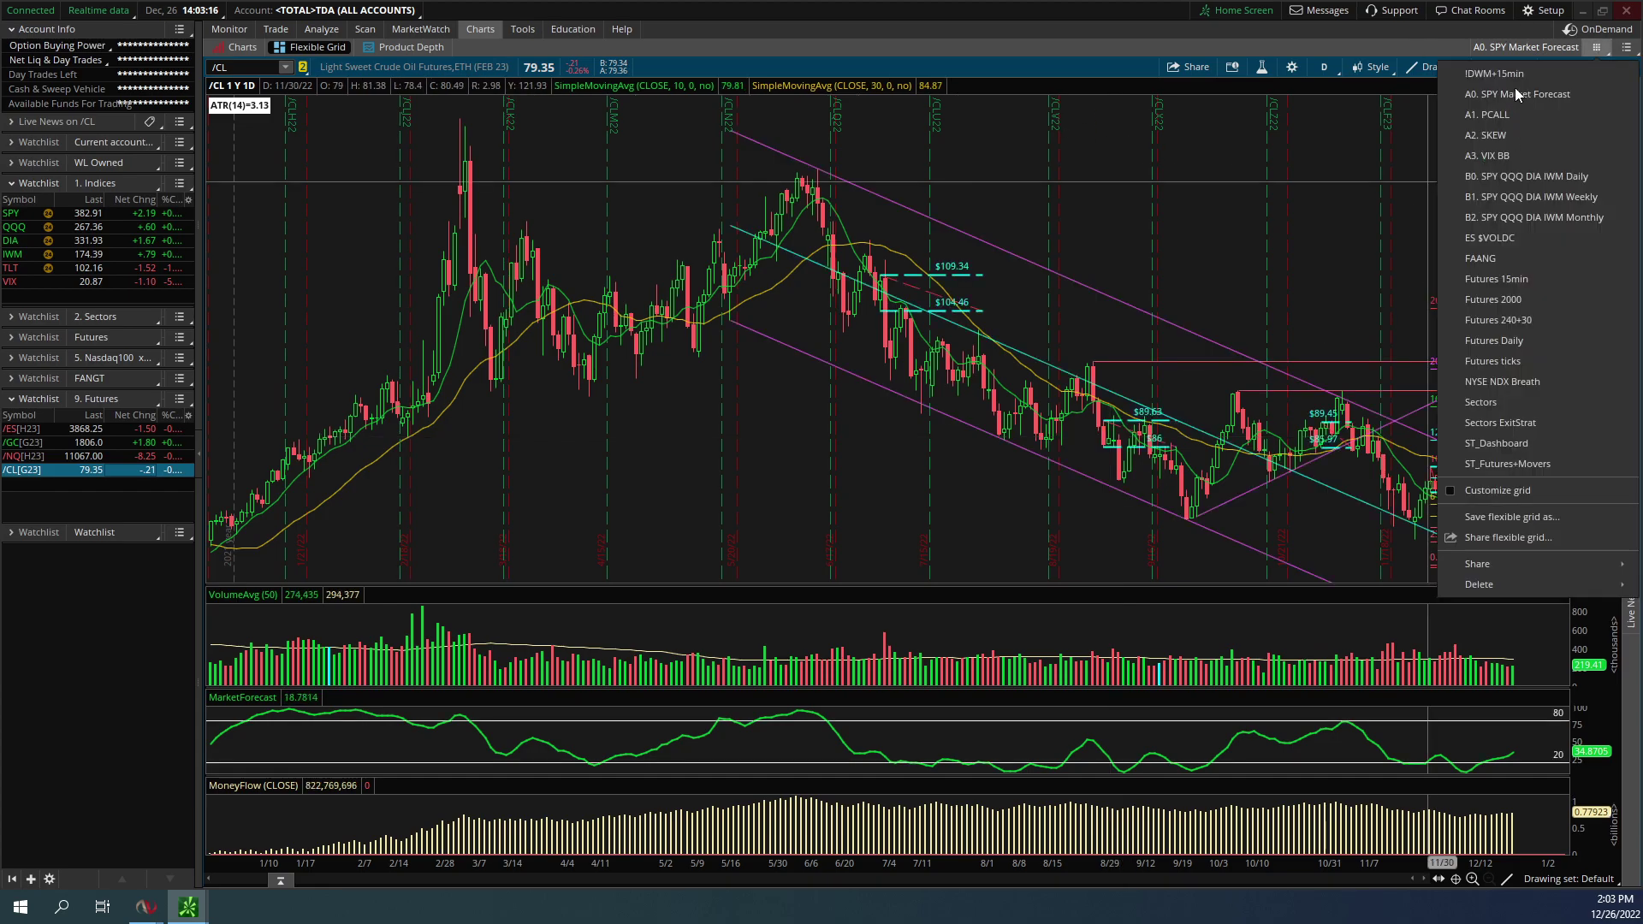
{"action": "left_click", "coordinate": [90, 443]}
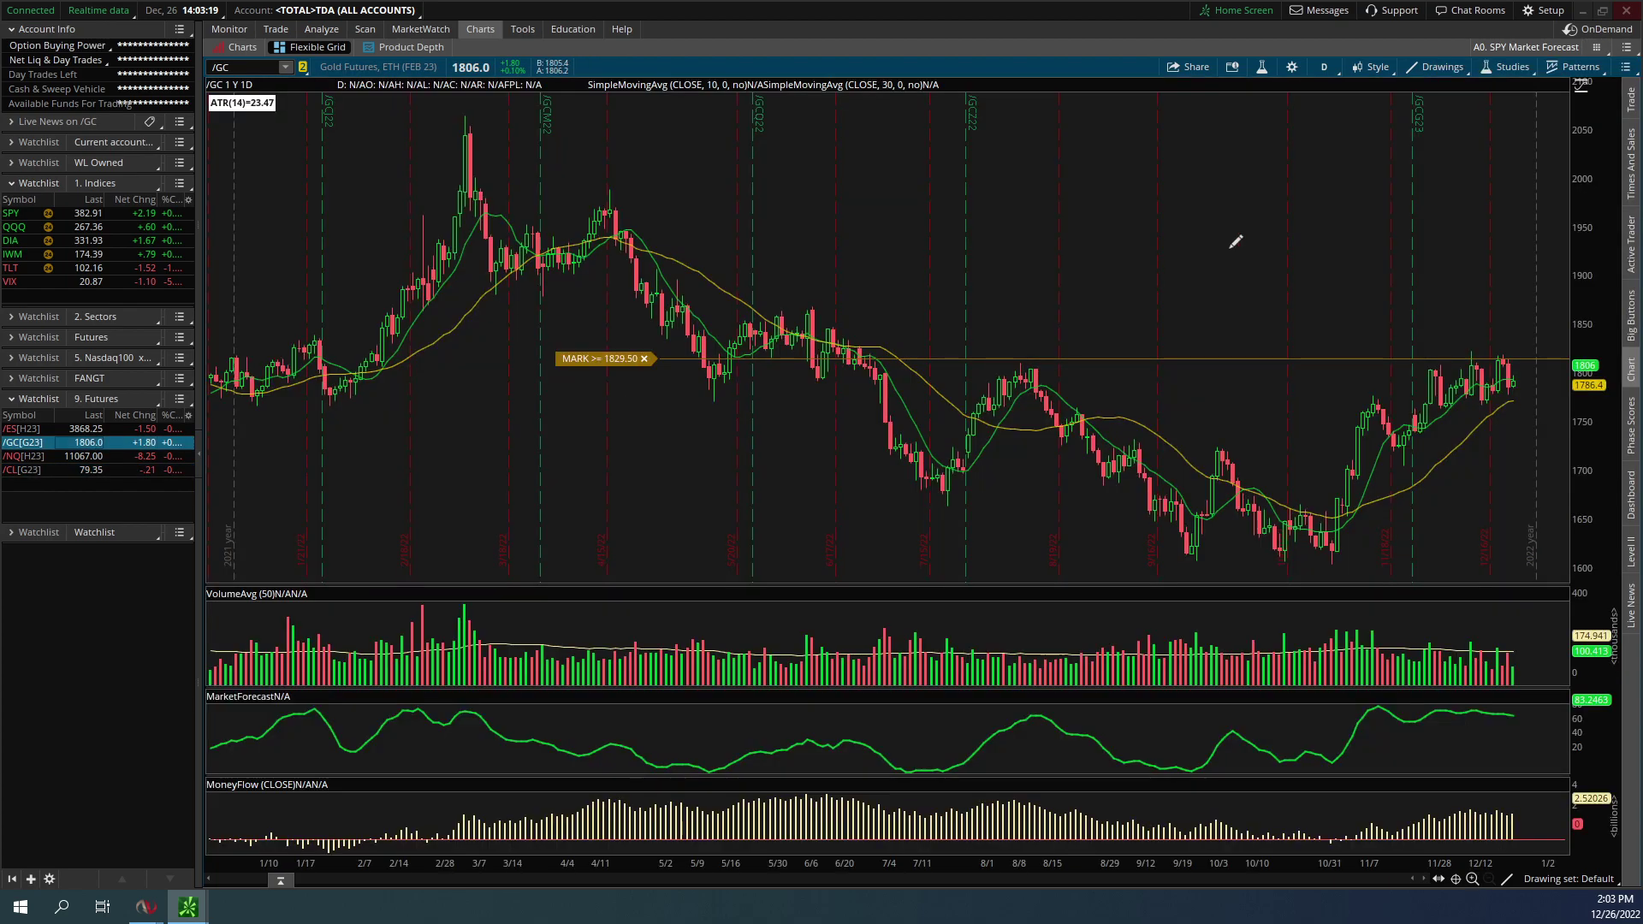
{"action": "left_click", "coordinate": [1597, 48]}
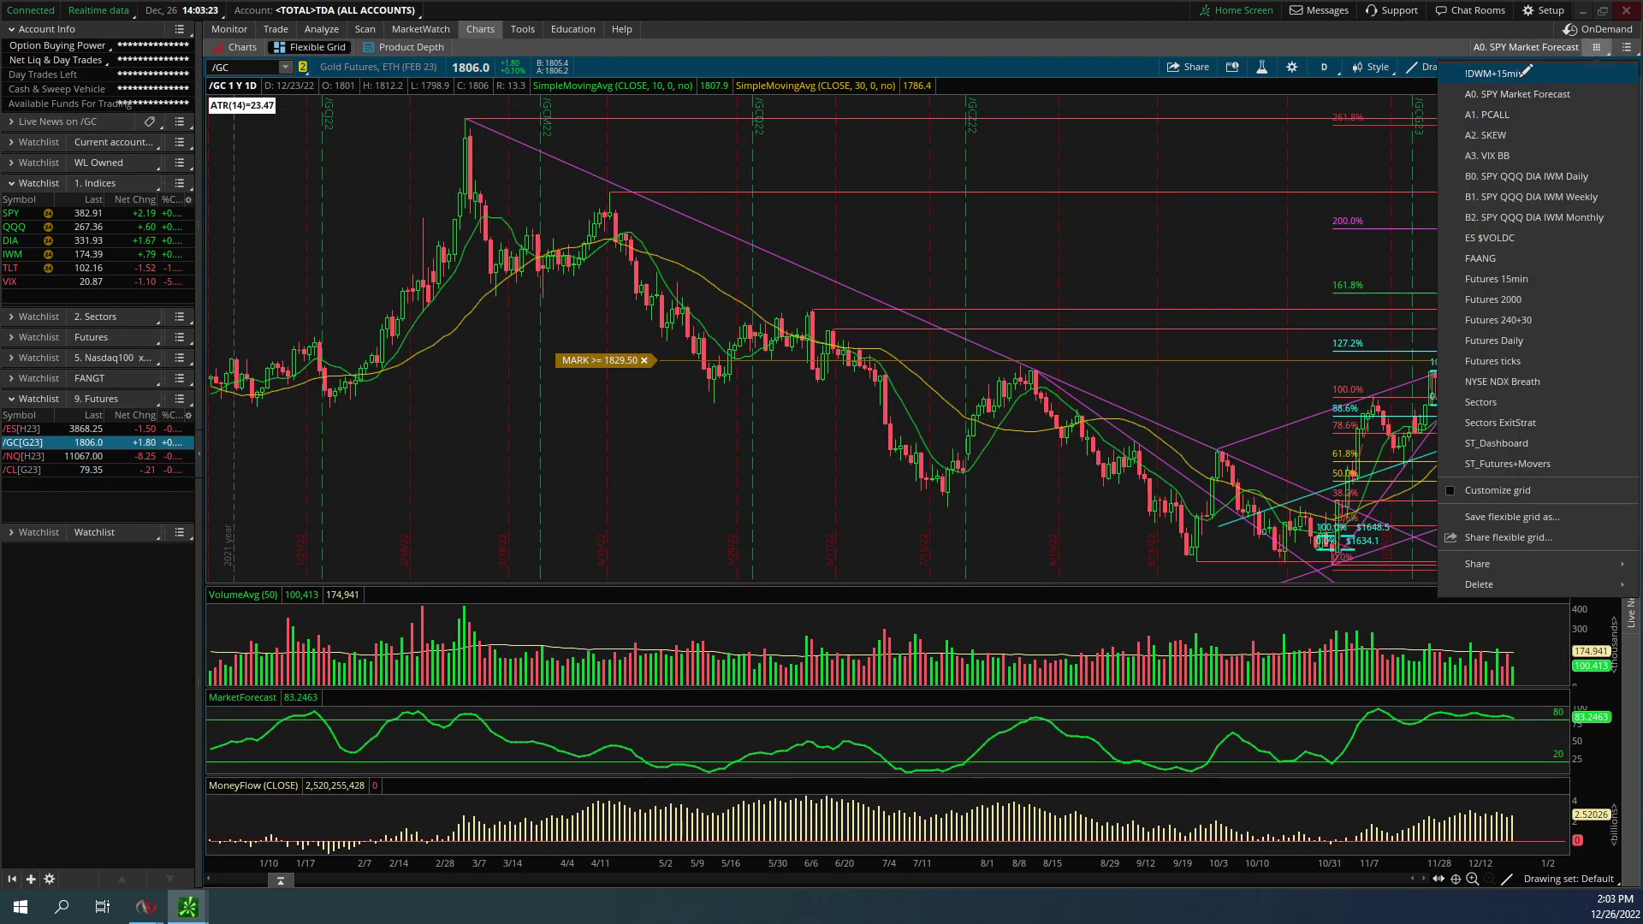
{"action": "left_click", "coordinate": [1493, 73]}
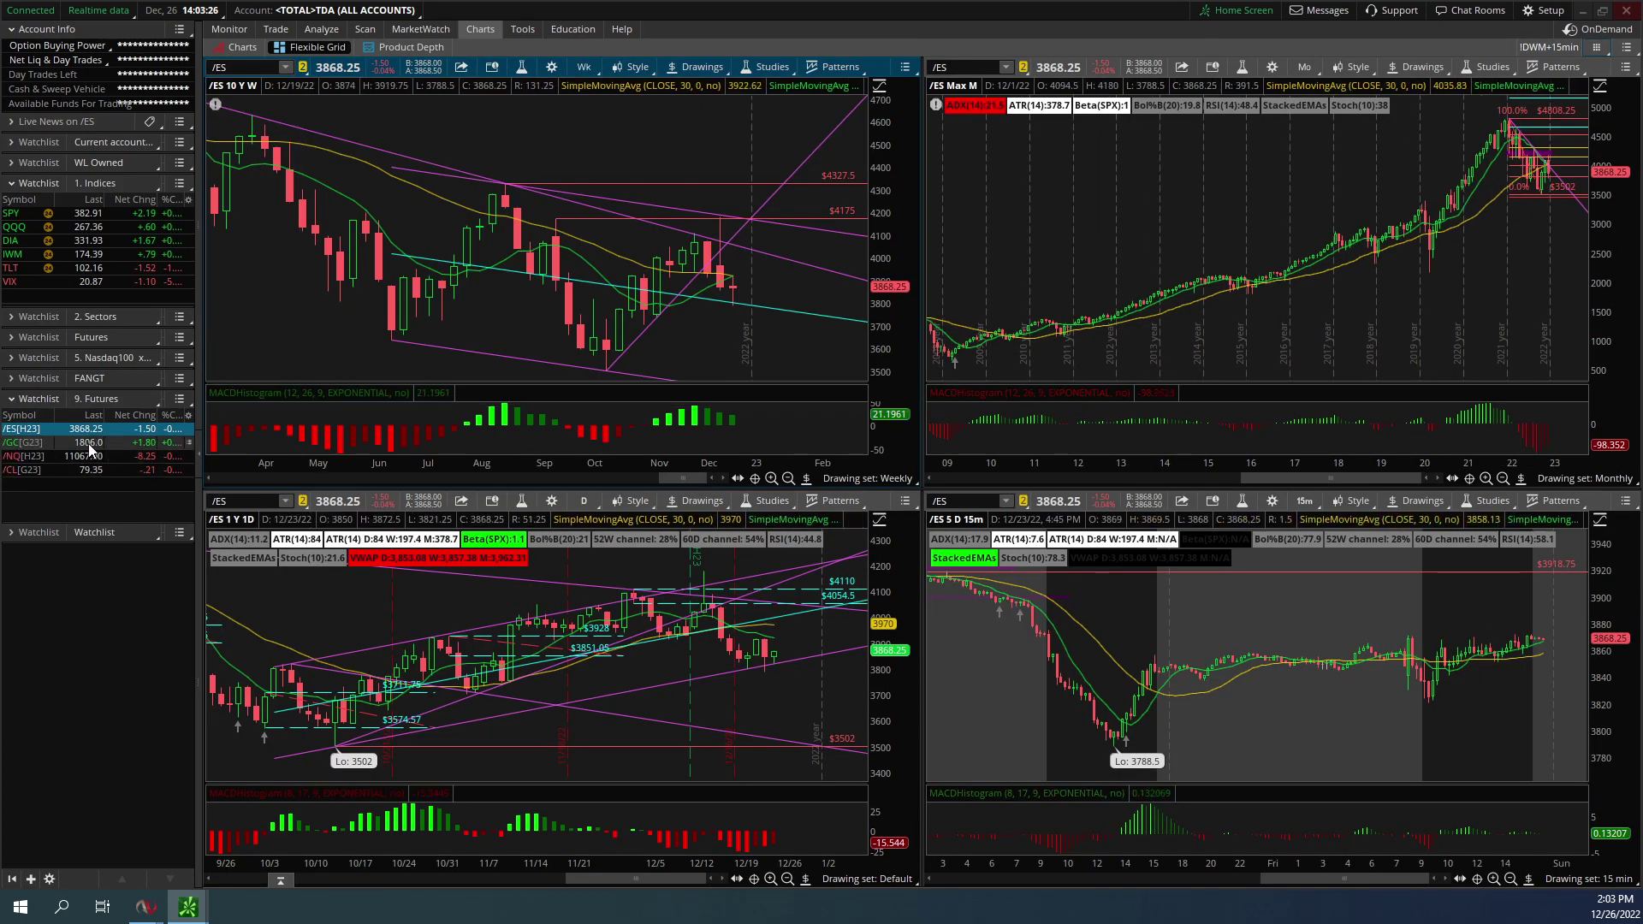
Show /GC in all four charts, fitting monthly to 2019–2022 and weekly to Oct 2021 onward
{"action": "left_click", "coordinate": [99, 441]}
{"action": "left_click_drag", "start_coordinate": [1246, 338], "coordinate": [1581, 337]}
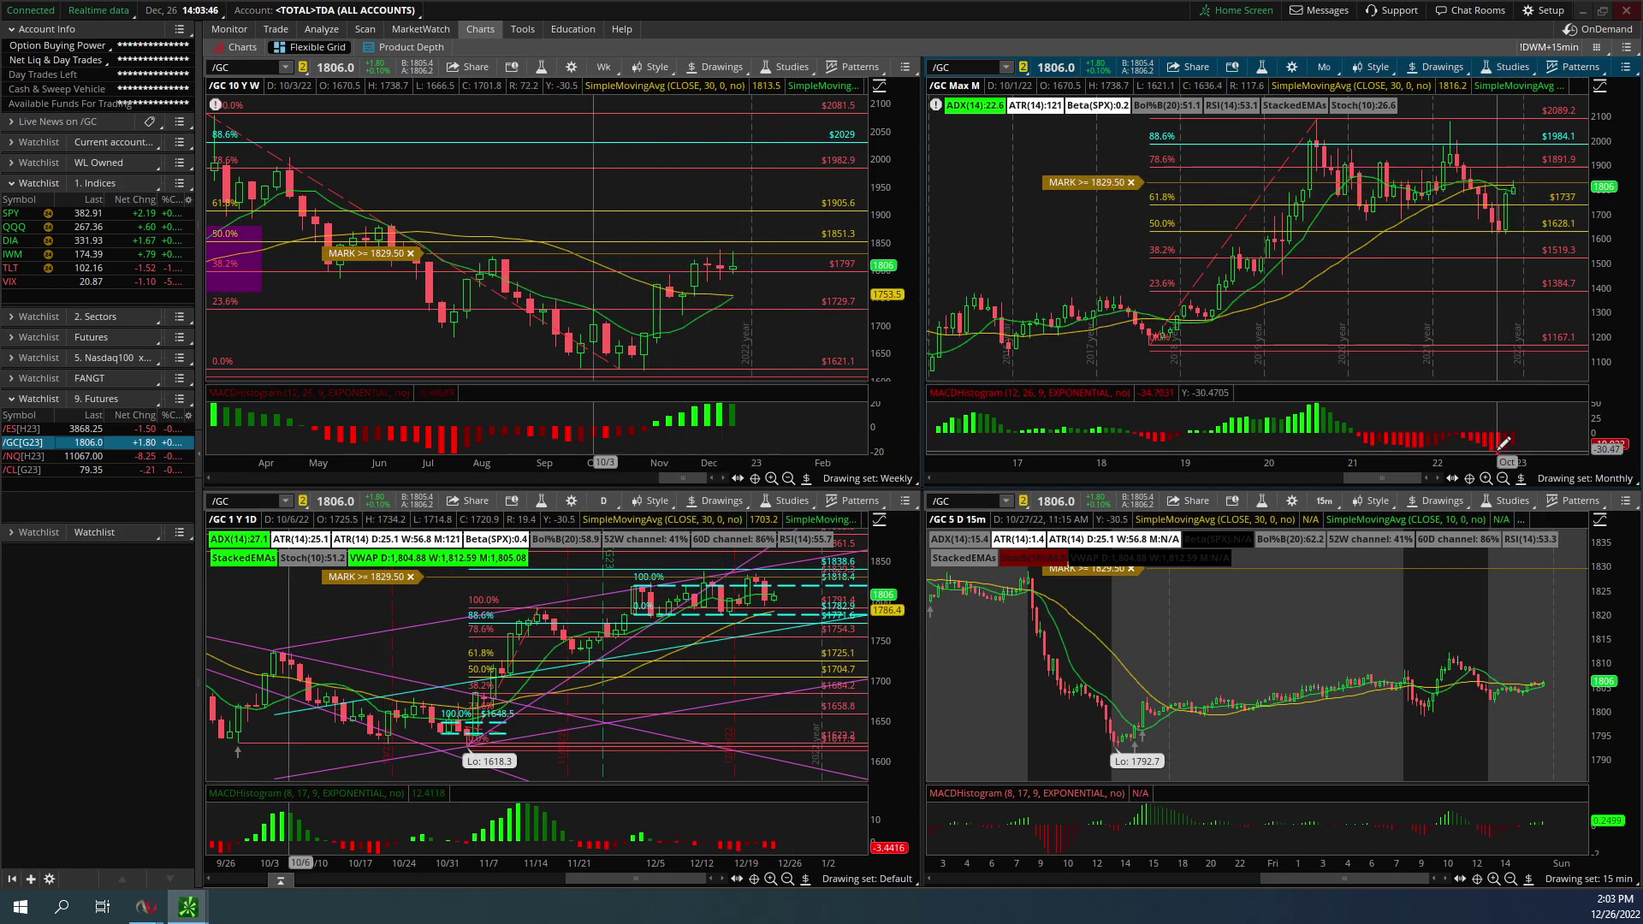
{"action": "left_click_drag", "start_coordinate": [1502, 460], "coordinate": [1558, 460]}
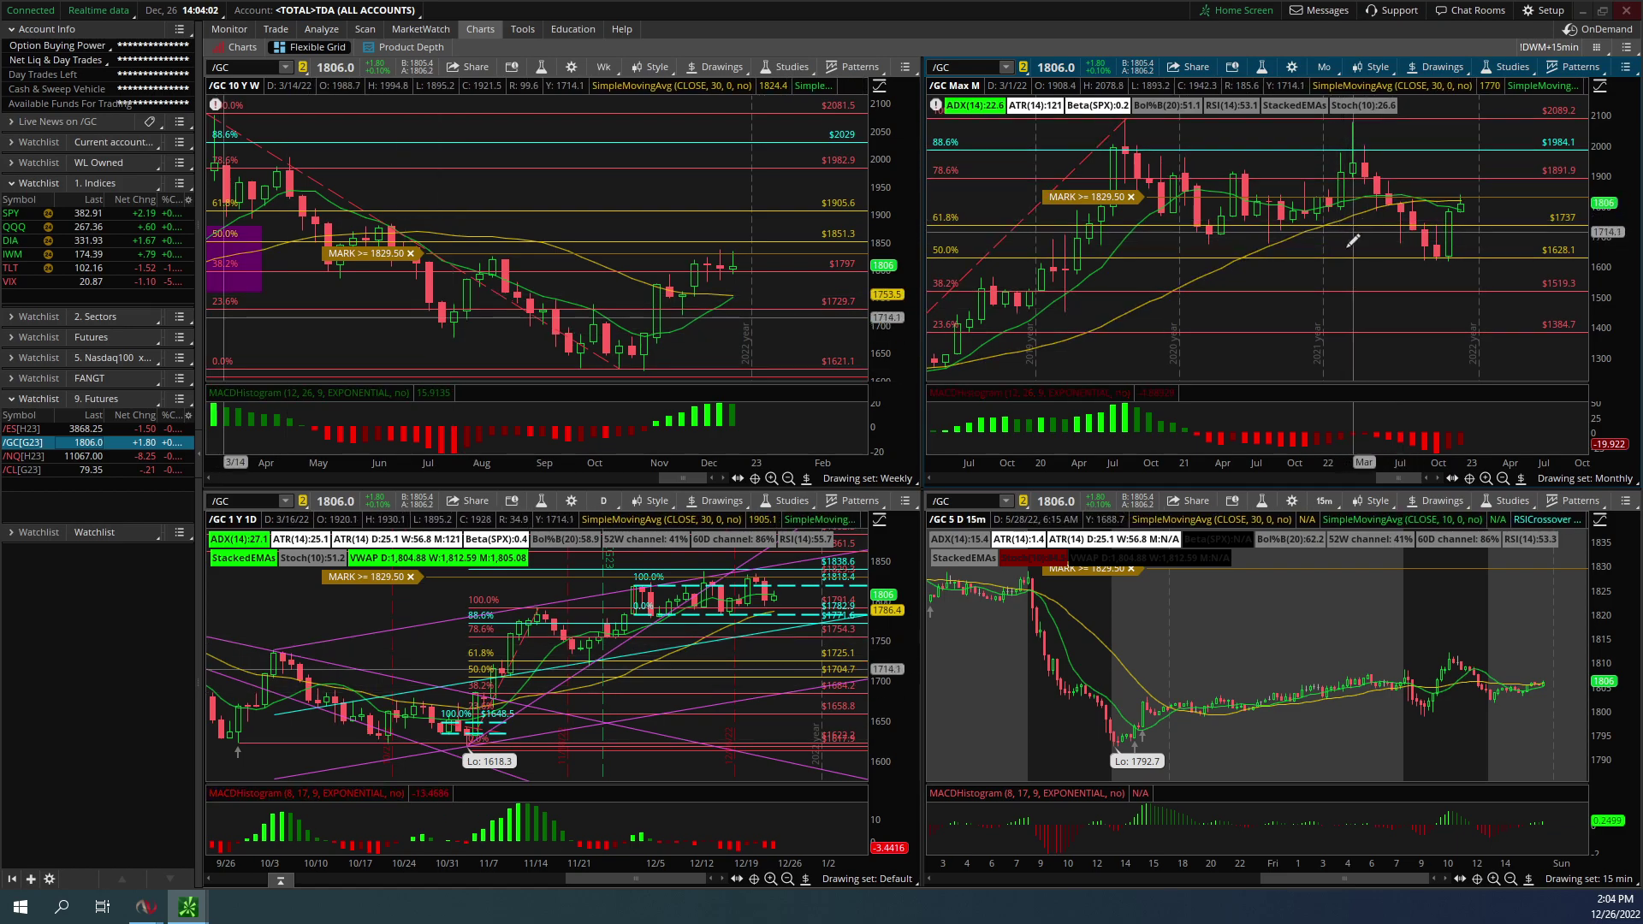
{"action": "left_click_drag", "start_coordinate": [663, 463], "coordinate": [813, 463]}
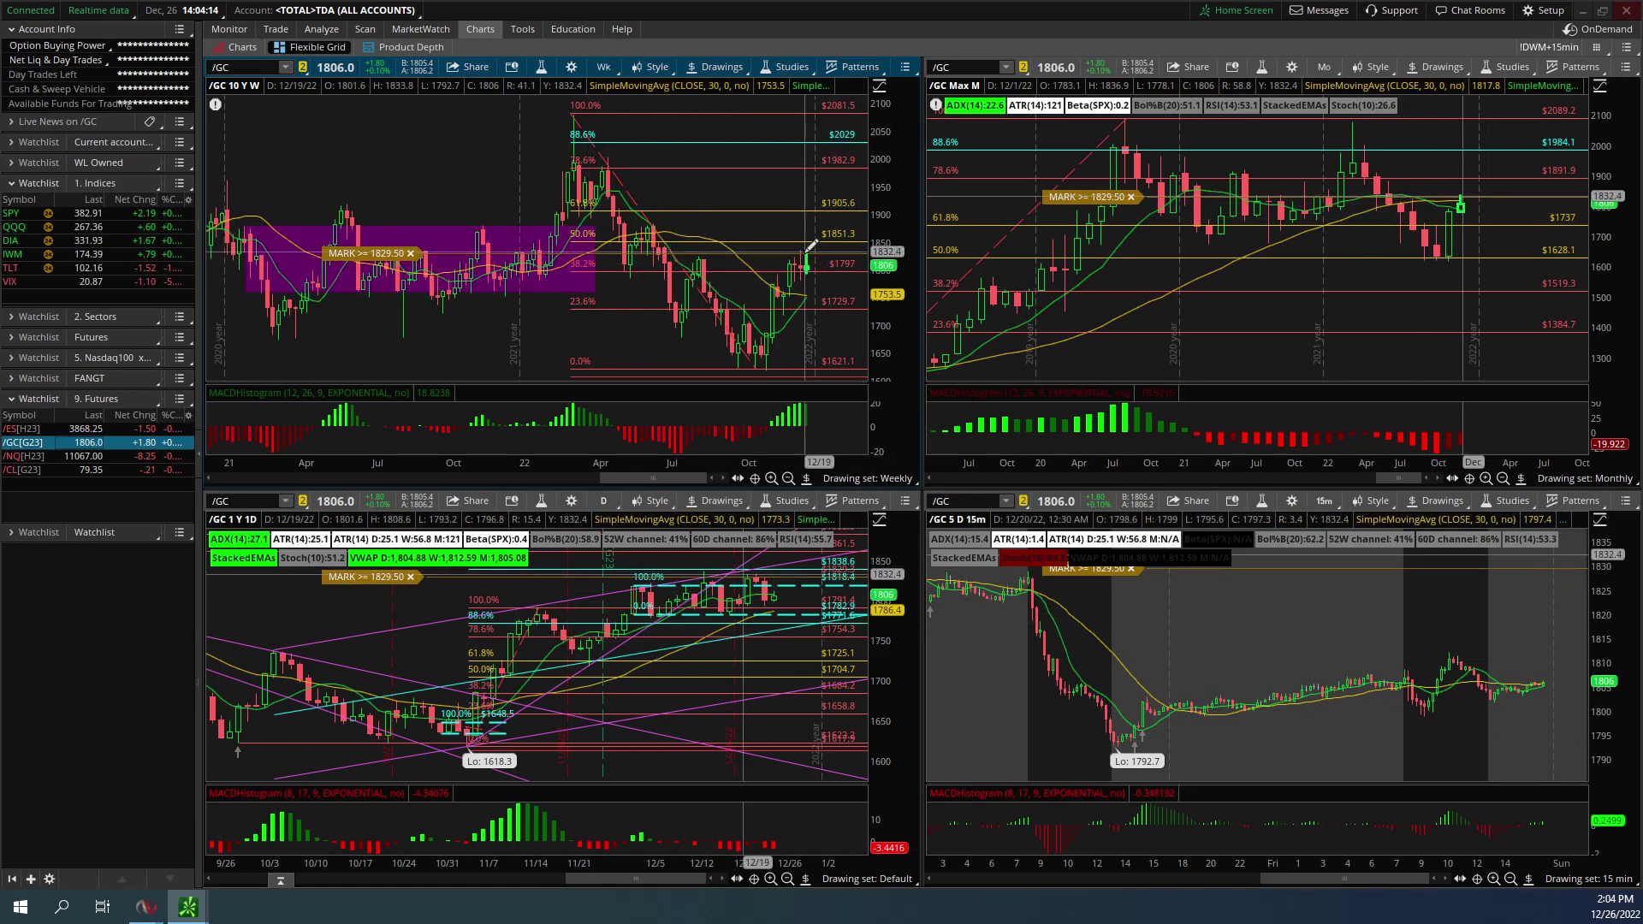
{"action": "scroll", "coordinate": [690, 405], "scroll_direction": "up", "scroll_amount": 5}
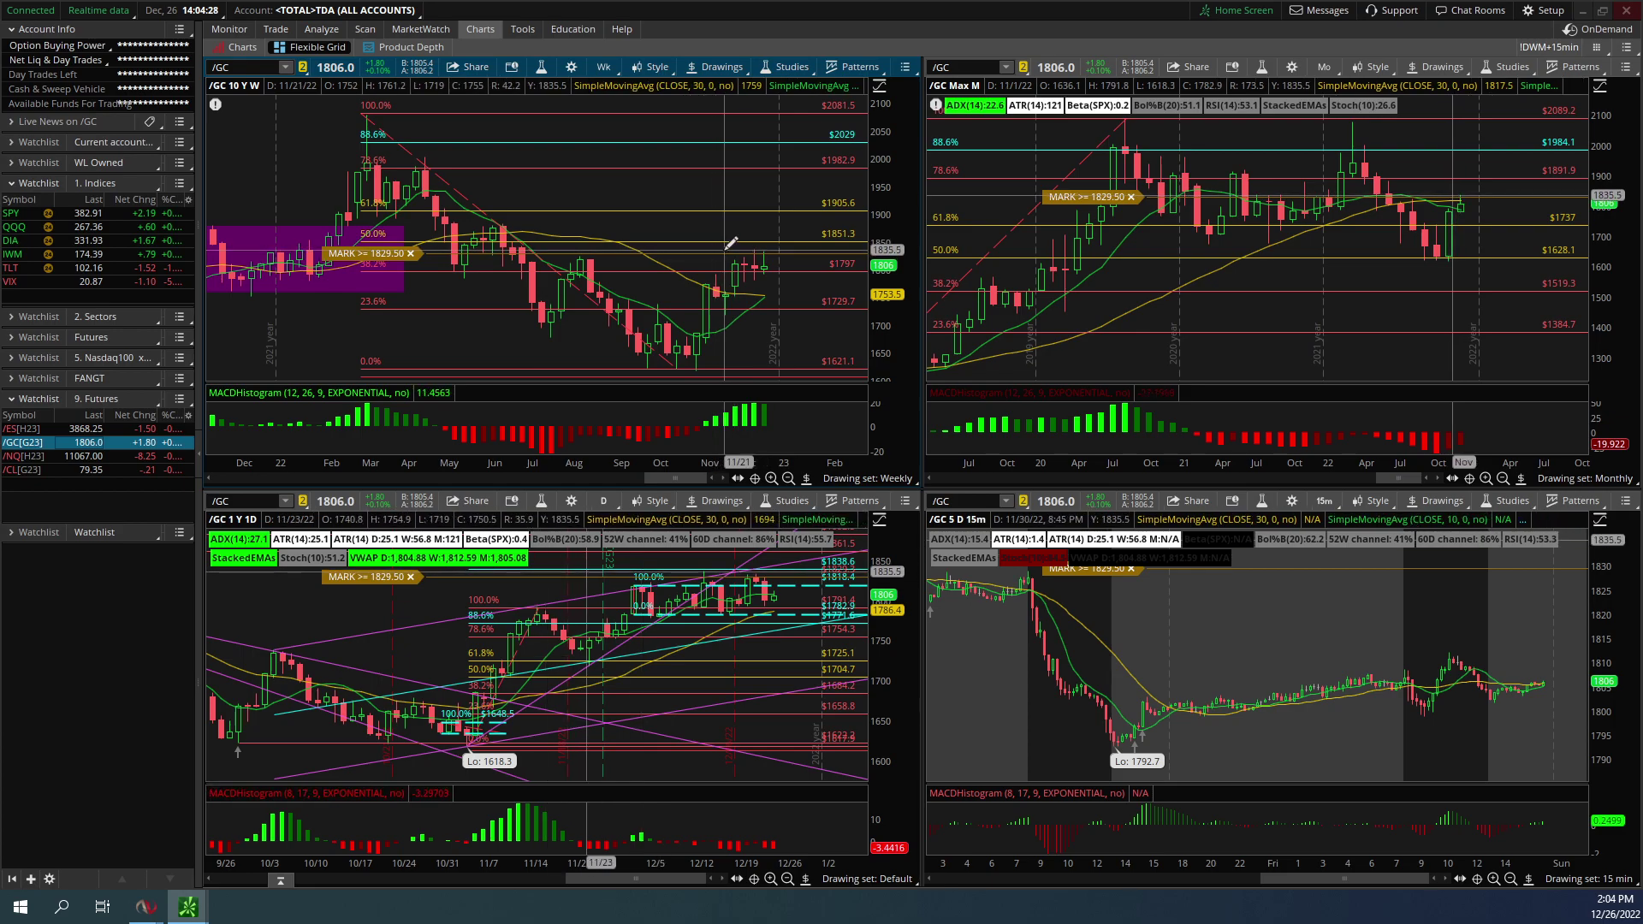
Draw a rectangle boxing the recent weekly /GC candles in the 1780–1838.5 zone
{"action": "mouse_move", "coordinate": [700, 95]}
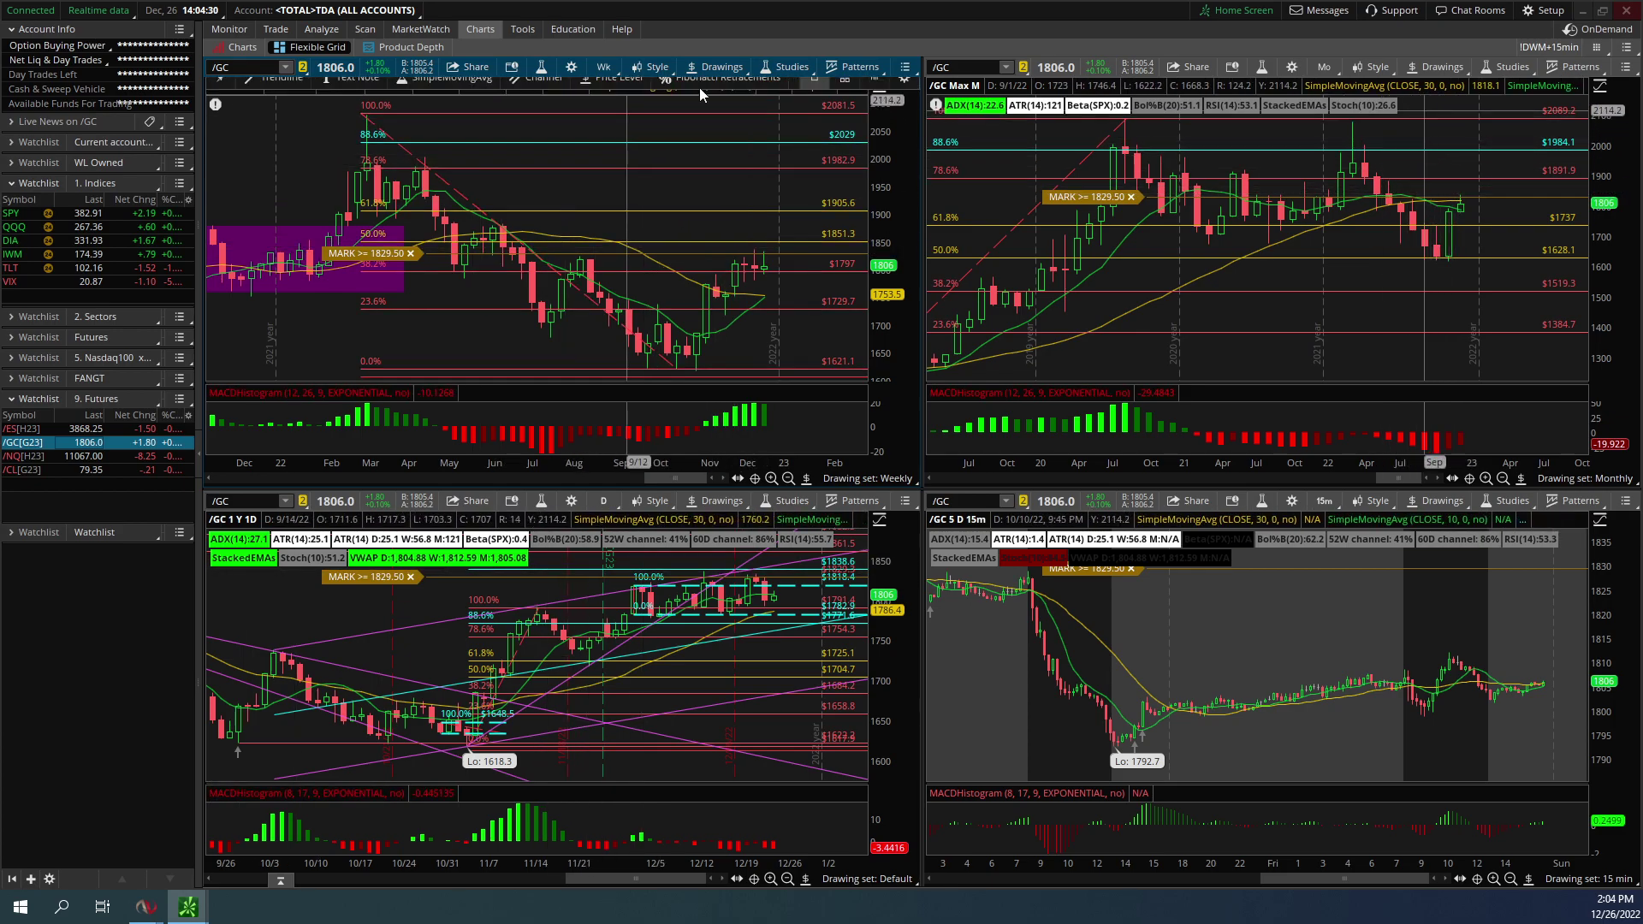
{"action": "left_click", "coordinate": [805, 480]}
{"action": "left_click", "coordinate": [820, 256]}
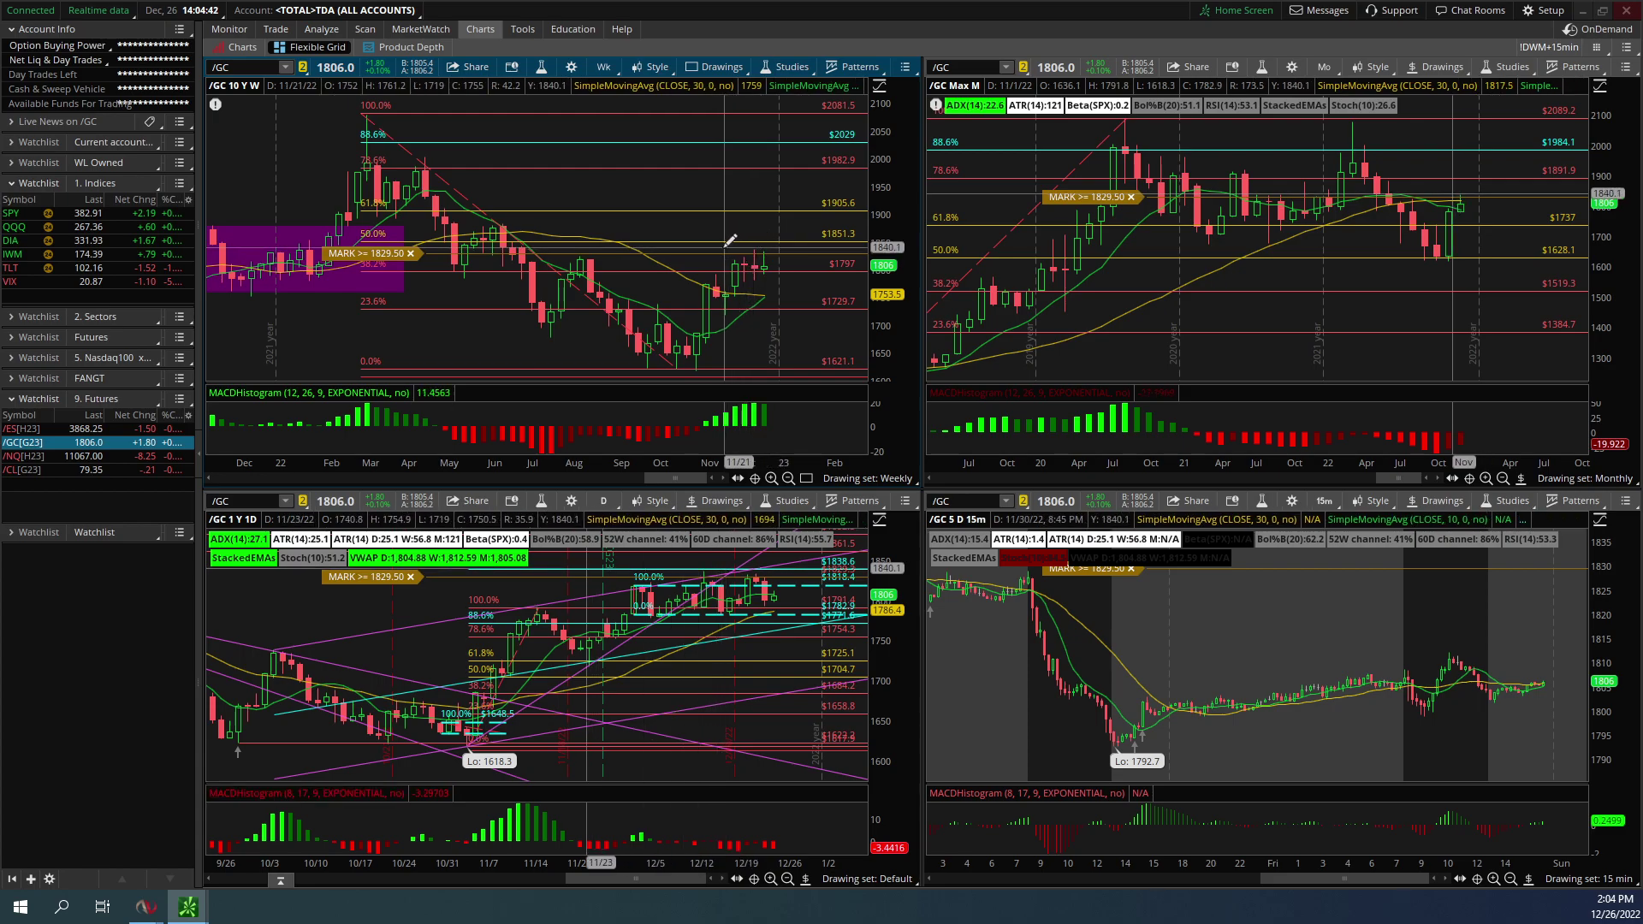
{"action": "left_click_drag", "start_coordinate": [713, 248], "coordinate": [803, 280]}
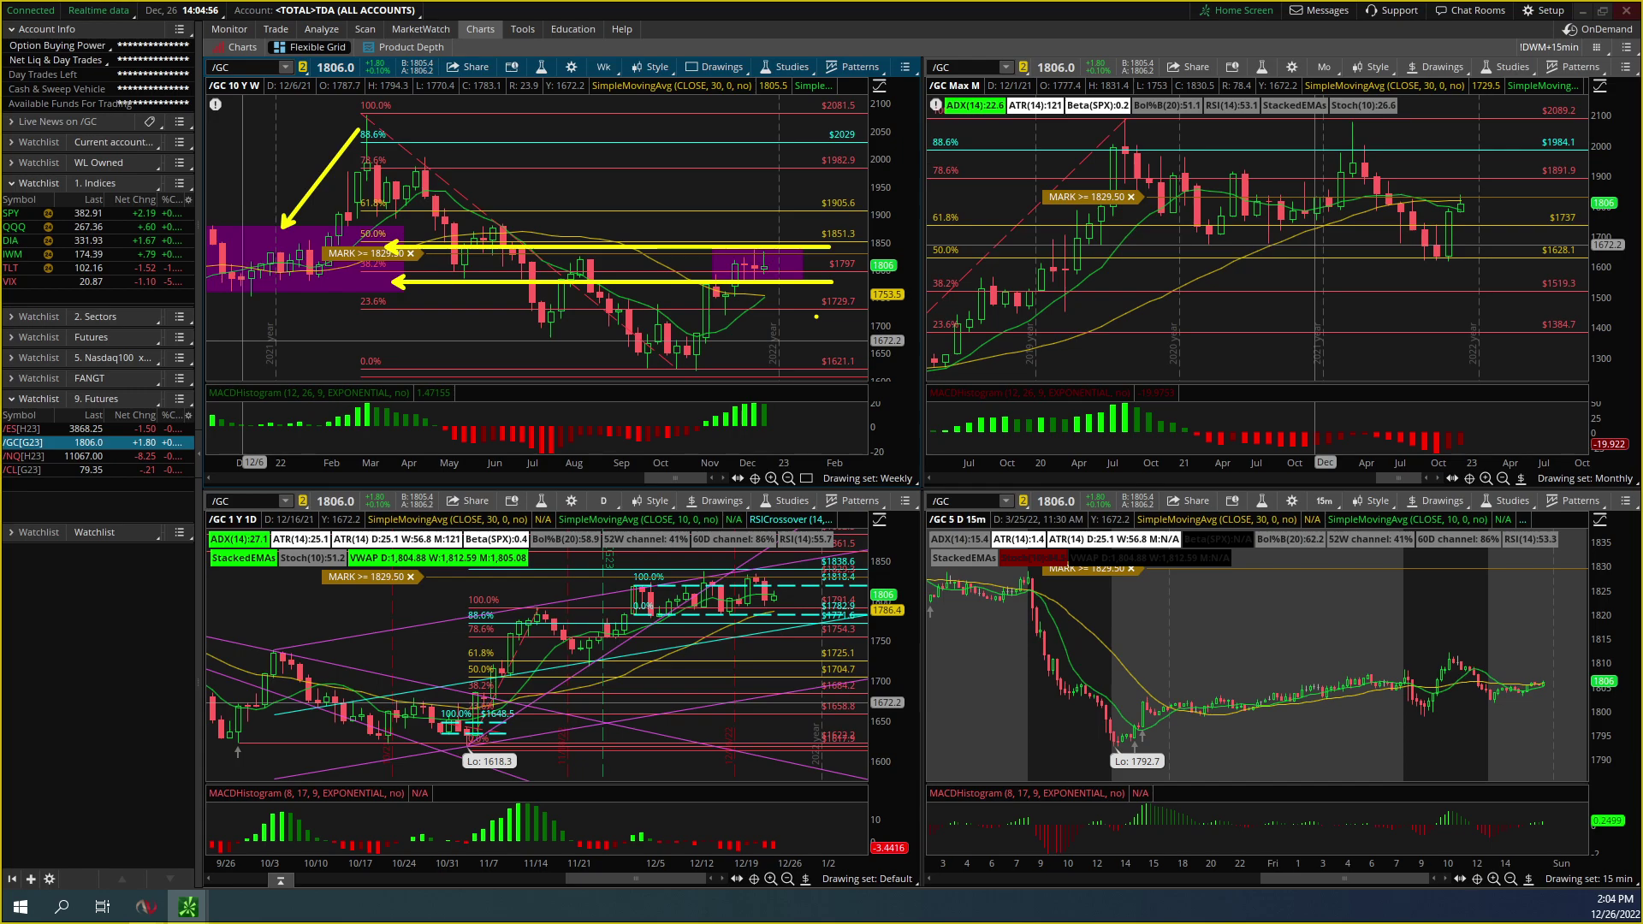
Clear the arrow annotations and maximize the daily /GC chart to fill the grid
{"action": "key", "text": "Escape"}
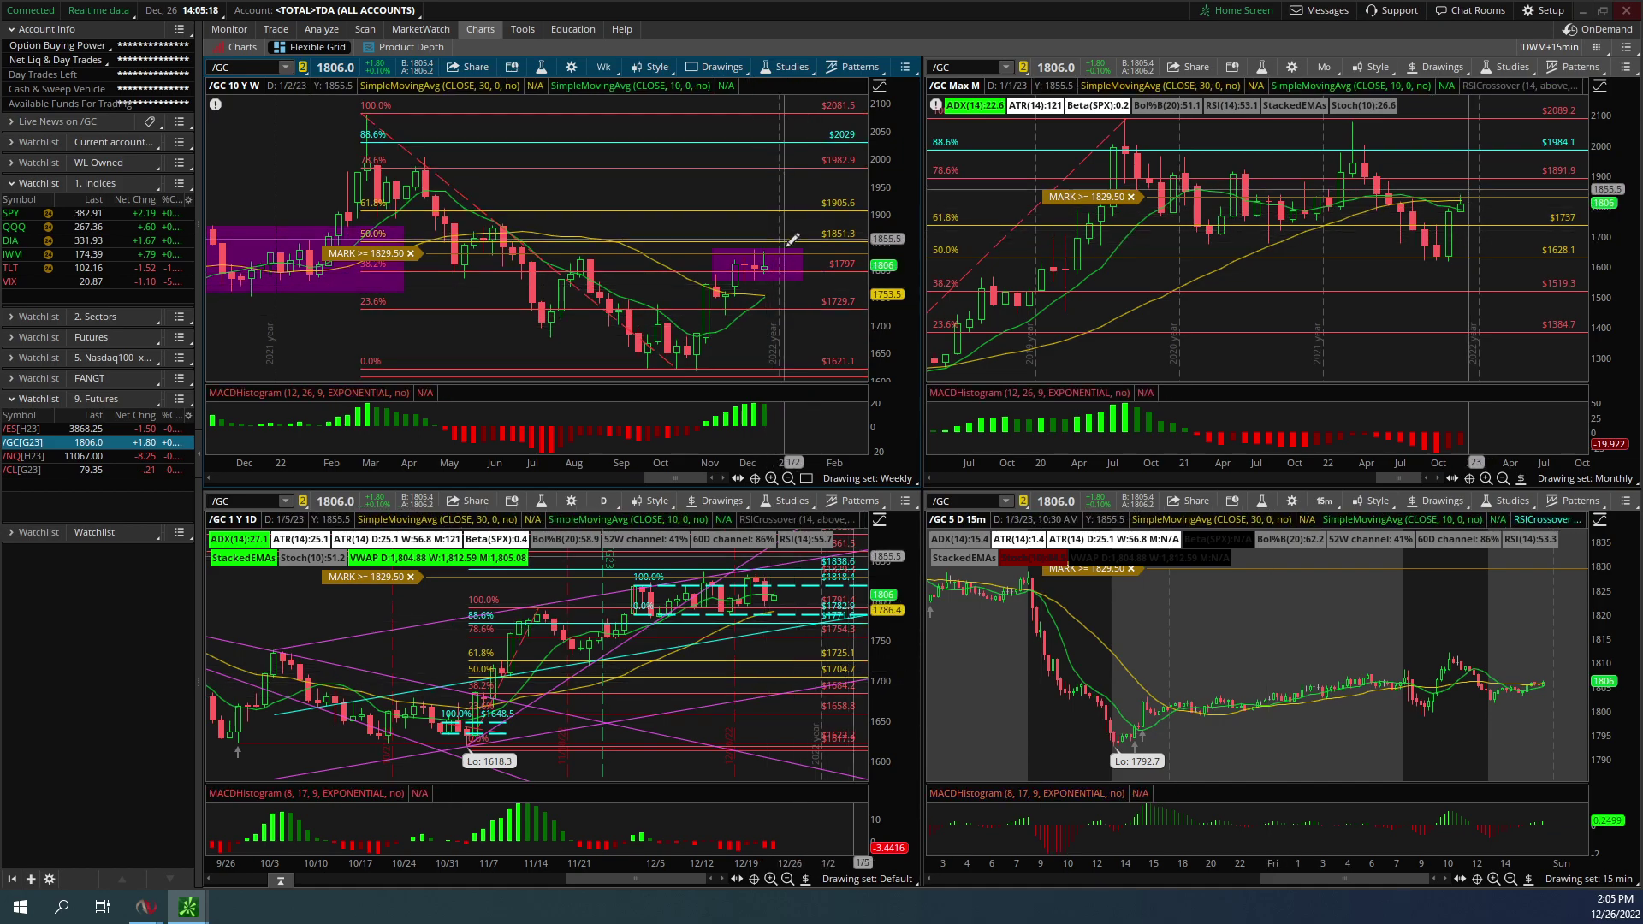
{"action": "mouse_move", "coordinate": [784, 234]}
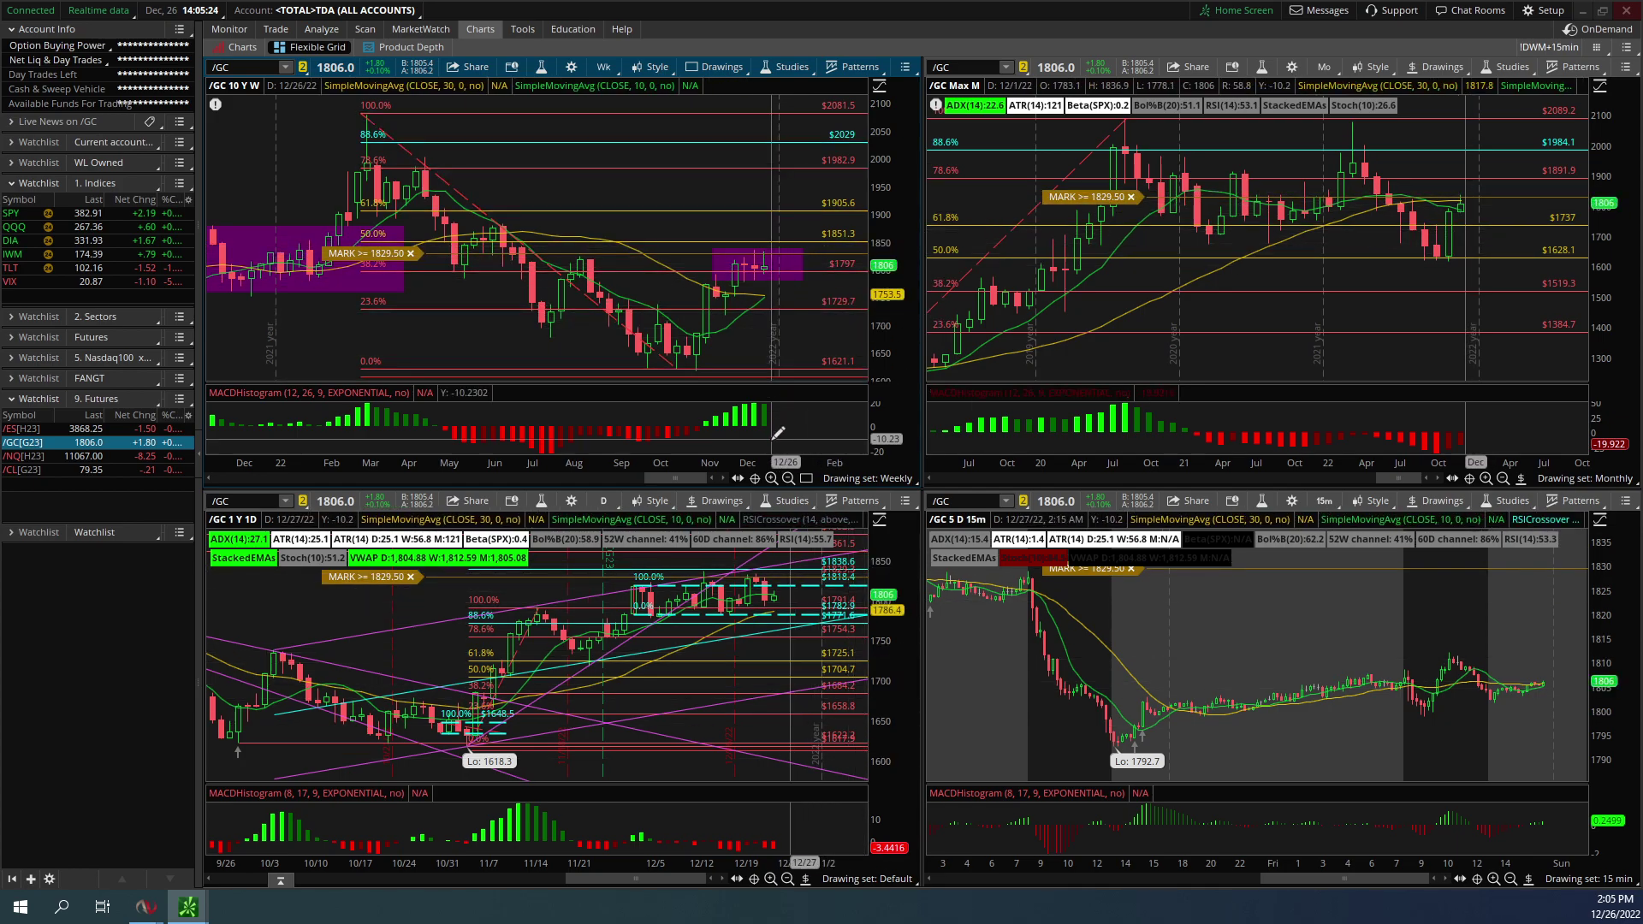
{"action": "mouse_move", "coordinate": [666, 527]}
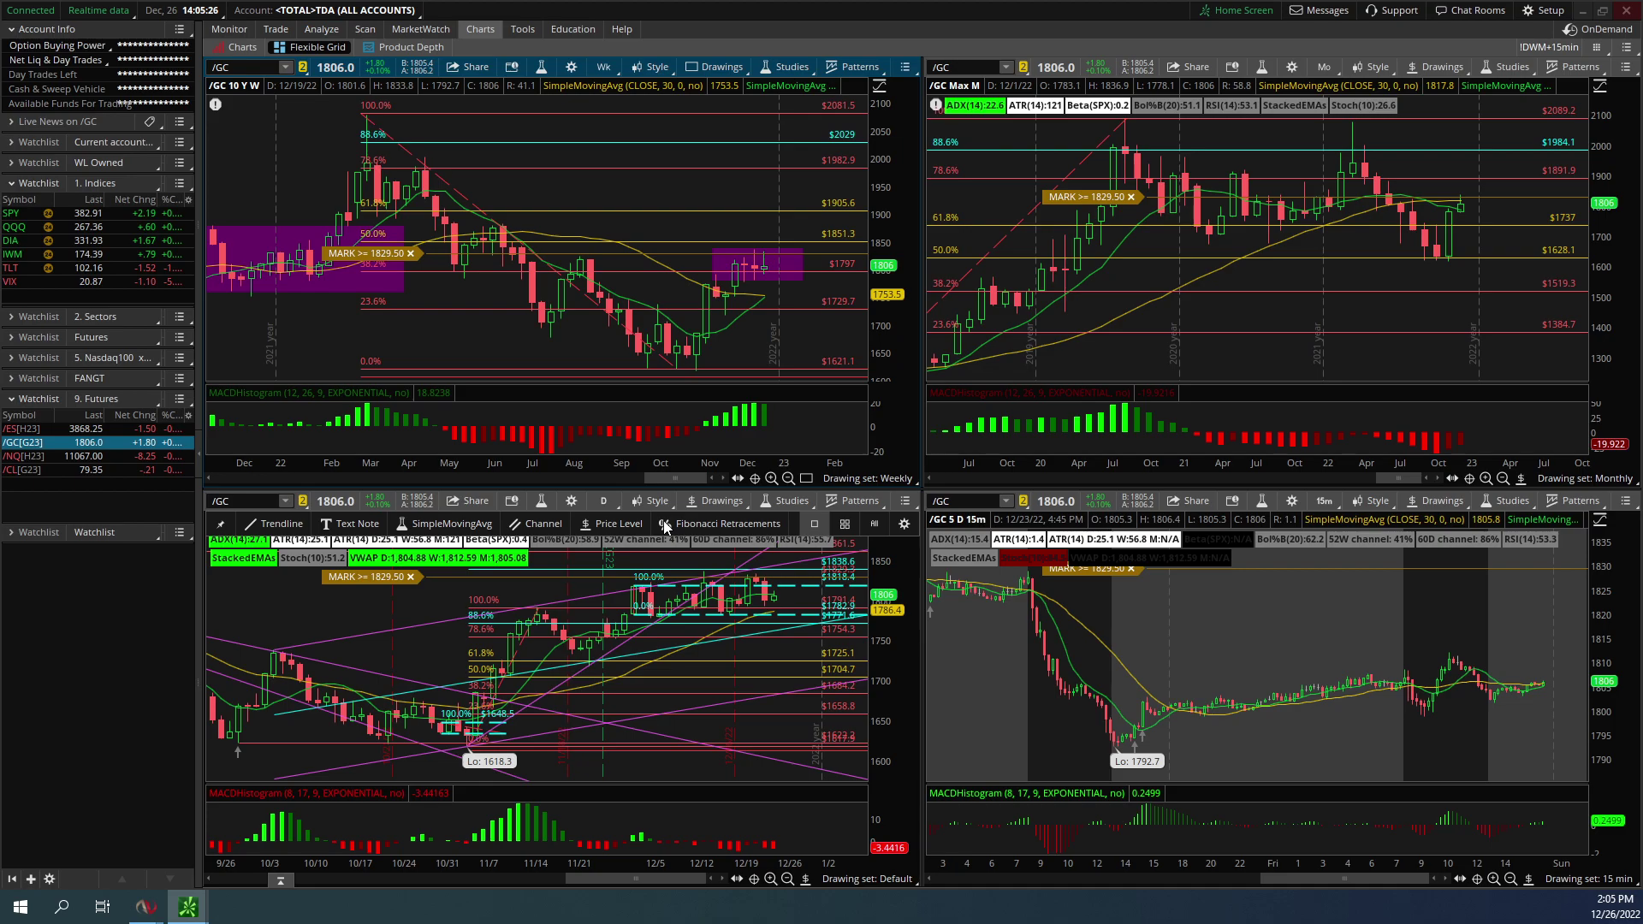
{"action": "left_click", "coordinate": [907, 502]}
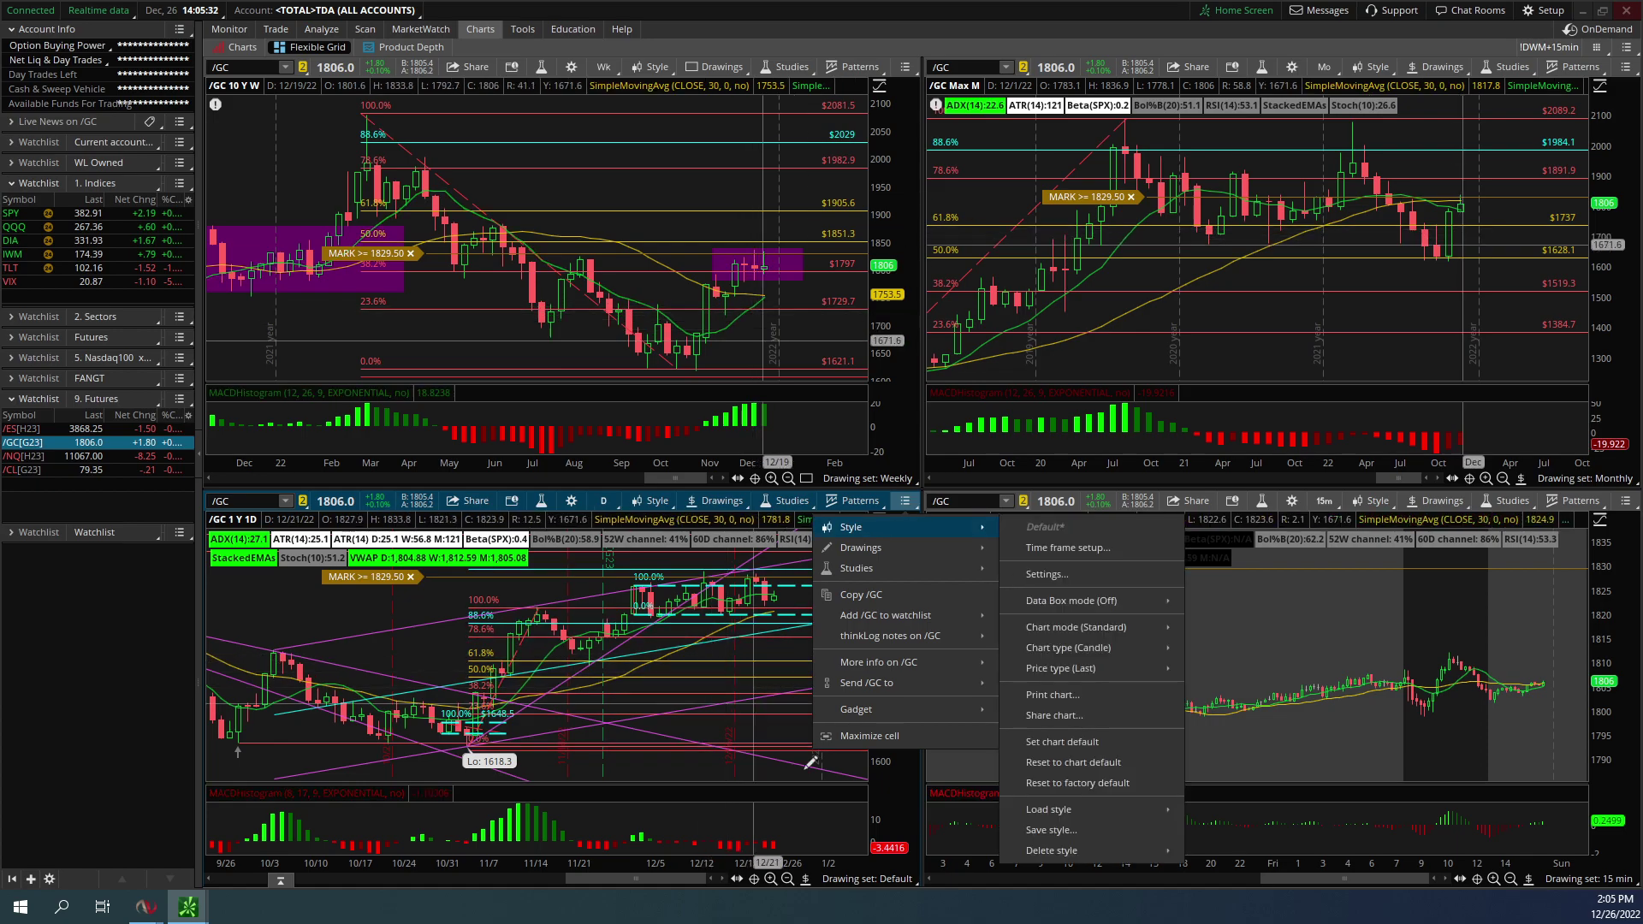
{"action": "left_click", "coordinate": [892, 802]}
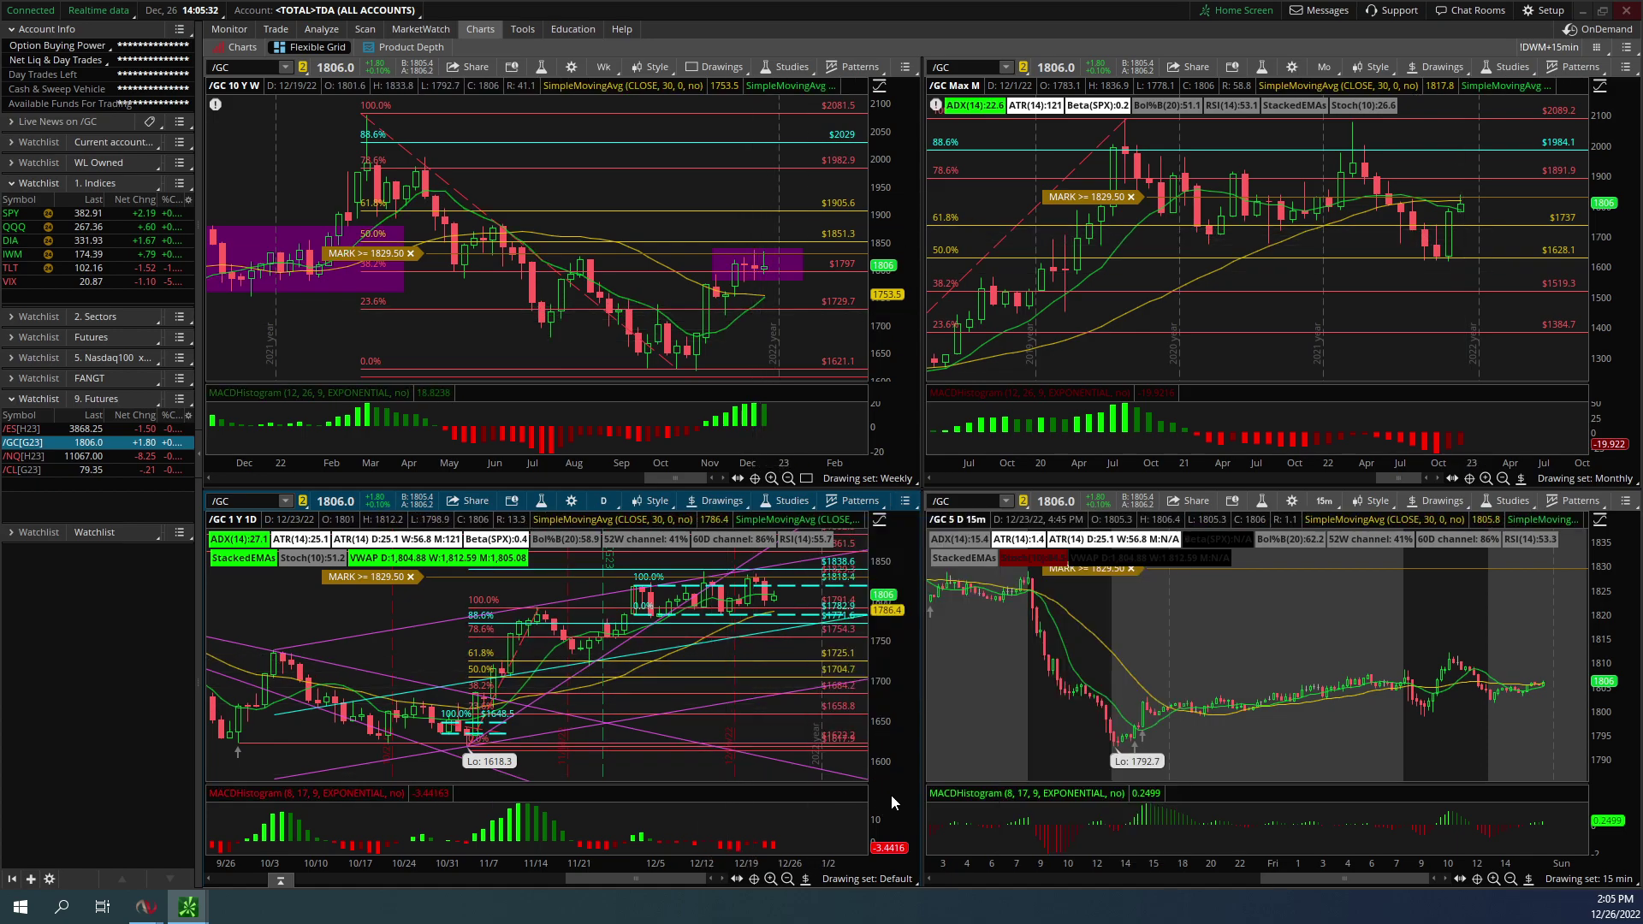
{"action": "left_click", "coordinate": [904, 503]}
{"action": "left_click", "coordinate": [870, 736]}
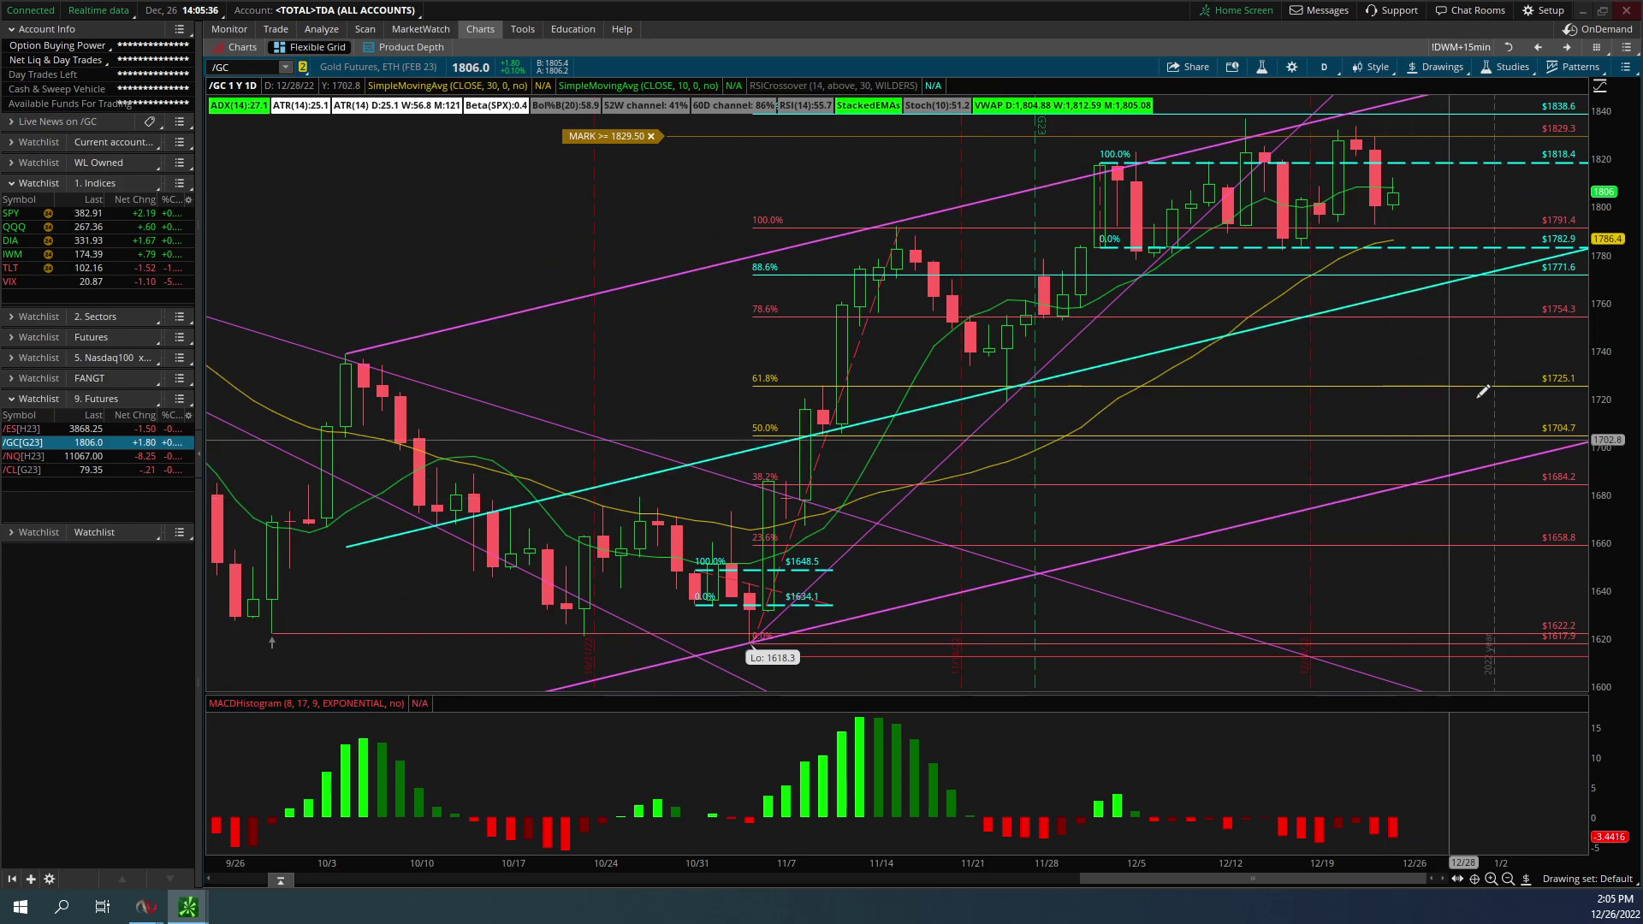
Stretch the gold chart's price scale, fit more months of history, then switch to crude oil /CL
{"action": "left_click_drag", "start_coordinate": [1594, 154], "coordinate": [517, 648]}
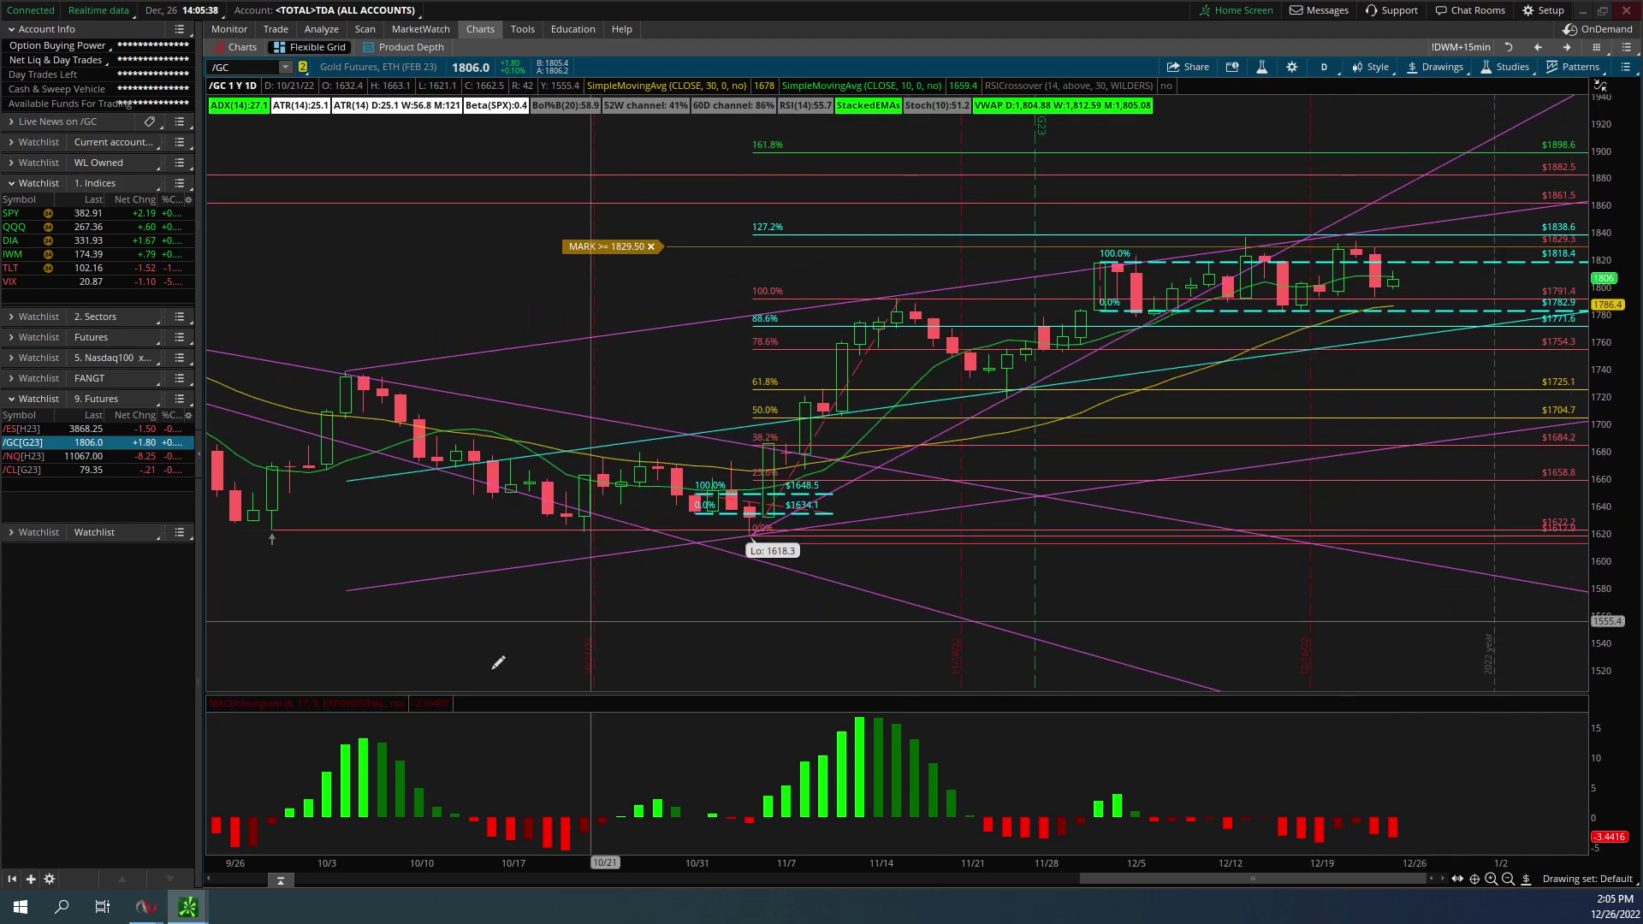
{"action": "left_click_drag", "start_coordinate": [516, 867], "coordinate": [557, 818]}
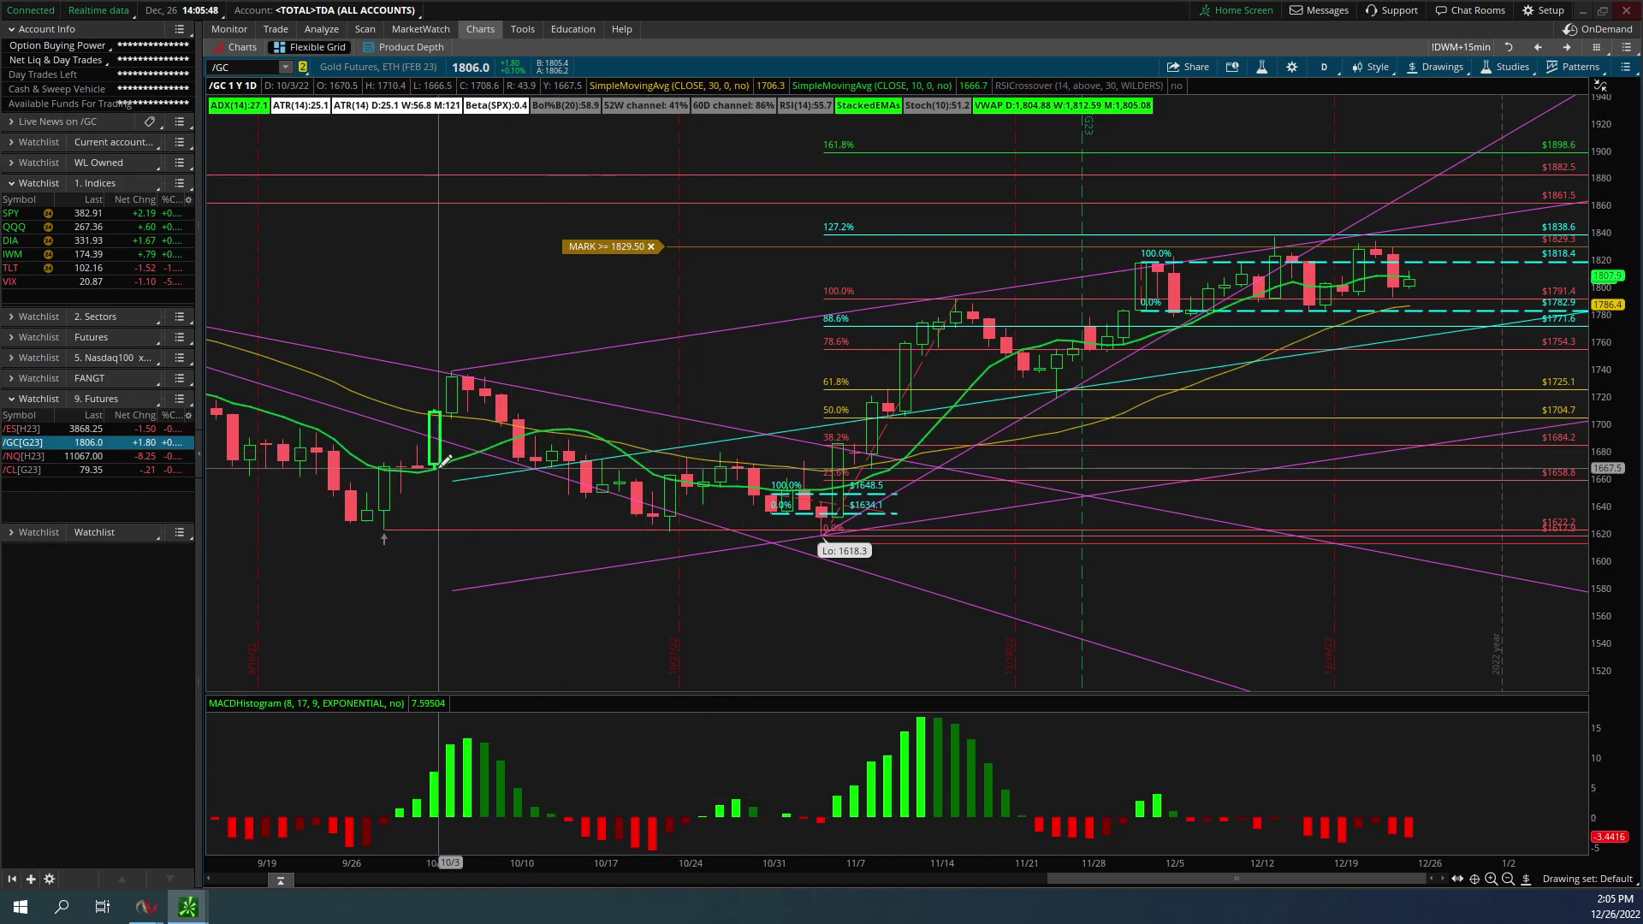
{"action": "left_click", "coordinate": [156, 470]}
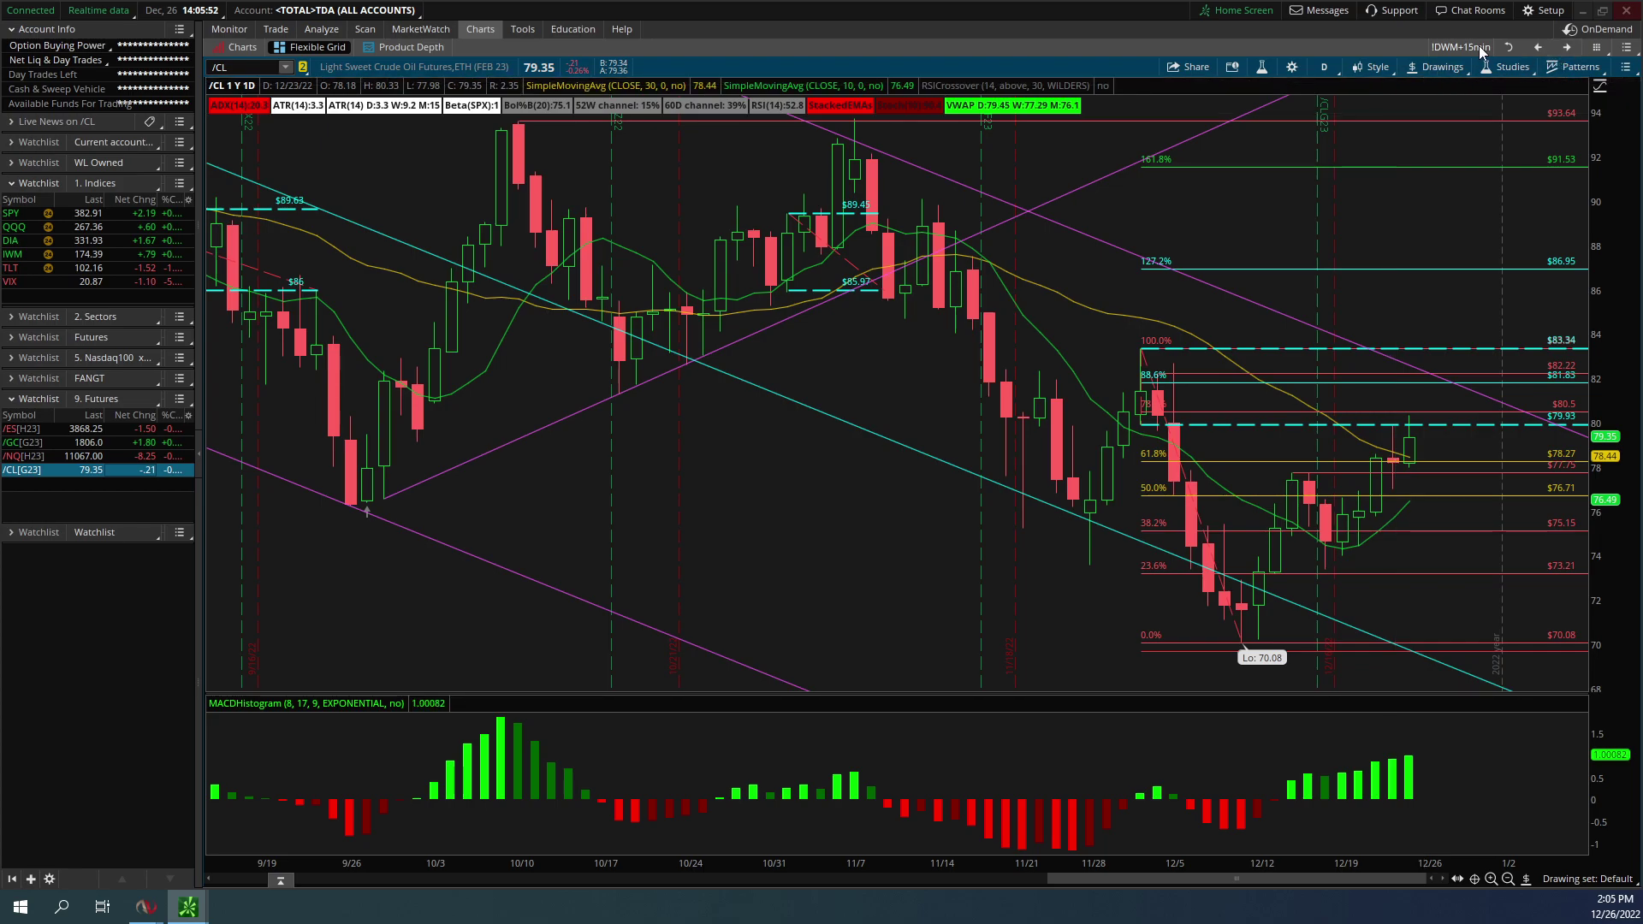
Load the !DWM+15min /CL layout and compress the monthly chart to reach back to 2016
{"action": "left_click", "coordinate": [1508, 47]}
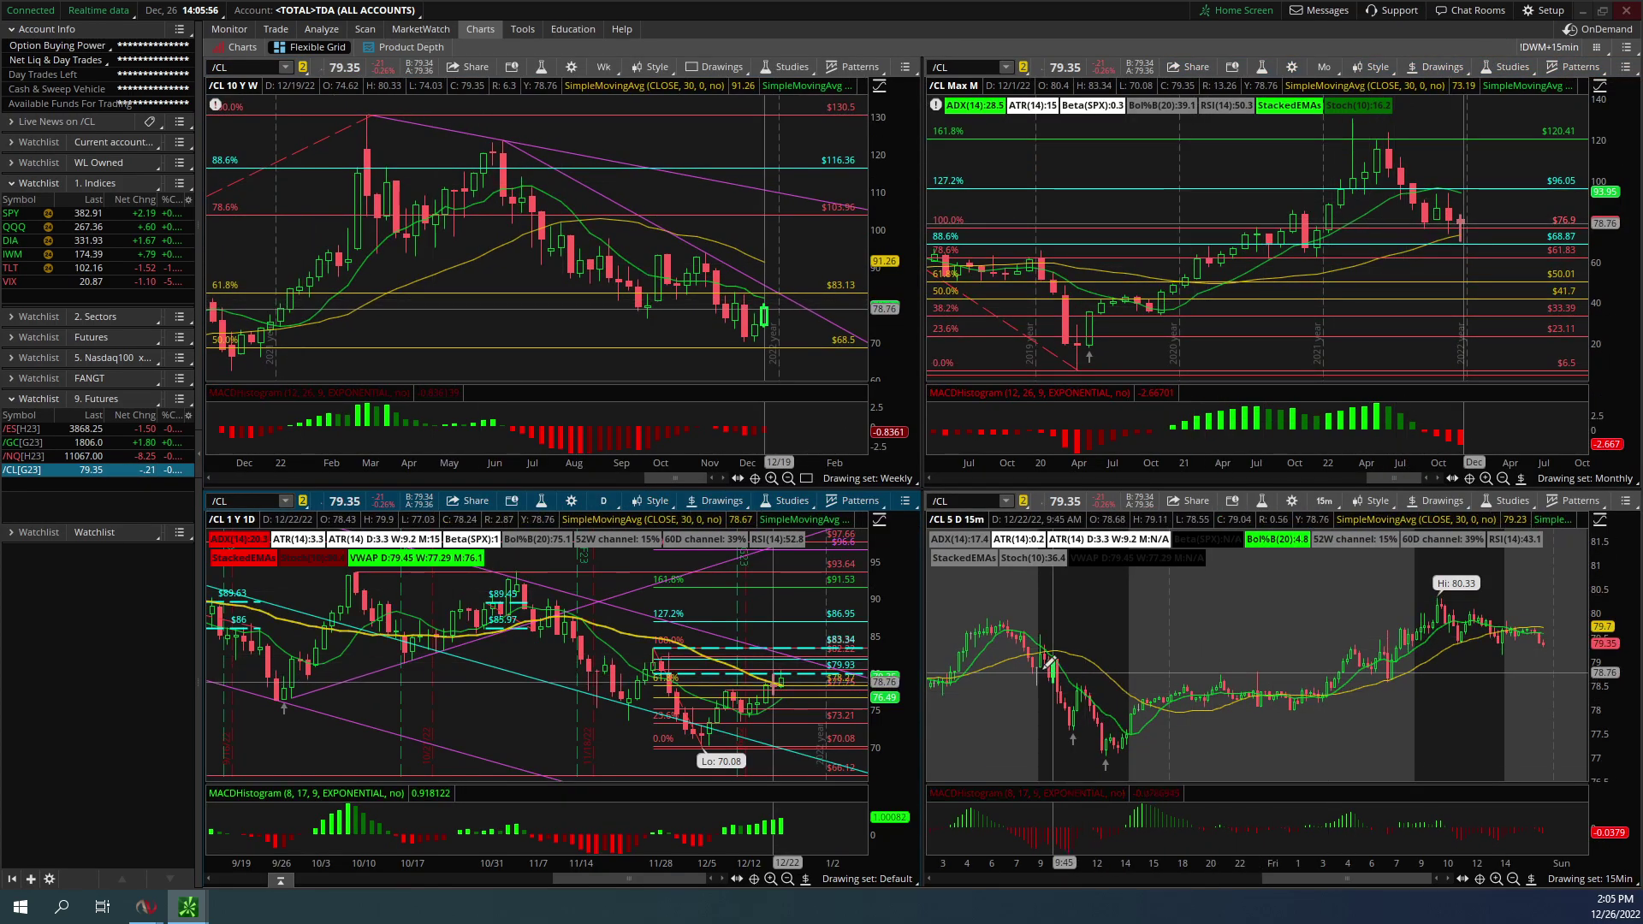
{"action": "left_click_drag", "start_coordinate": [1470, 445], "coordinate": [1465, 450]}
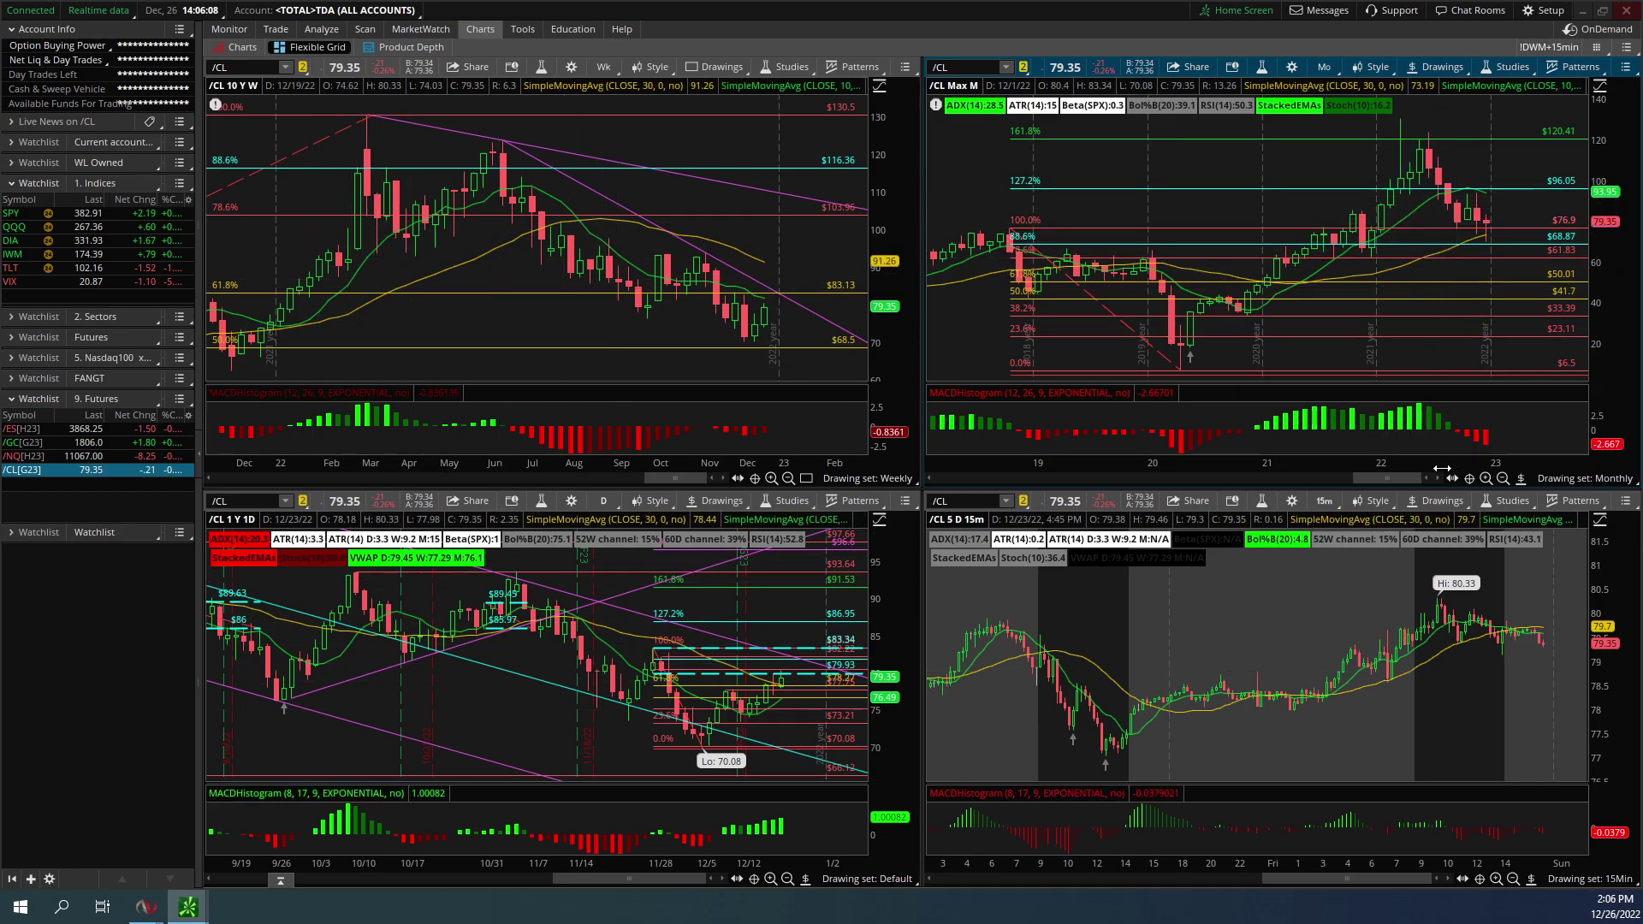
{"action": "left_click_drag", "start_coordinate": [1445, 463], "coordinate": [1490, 459]}
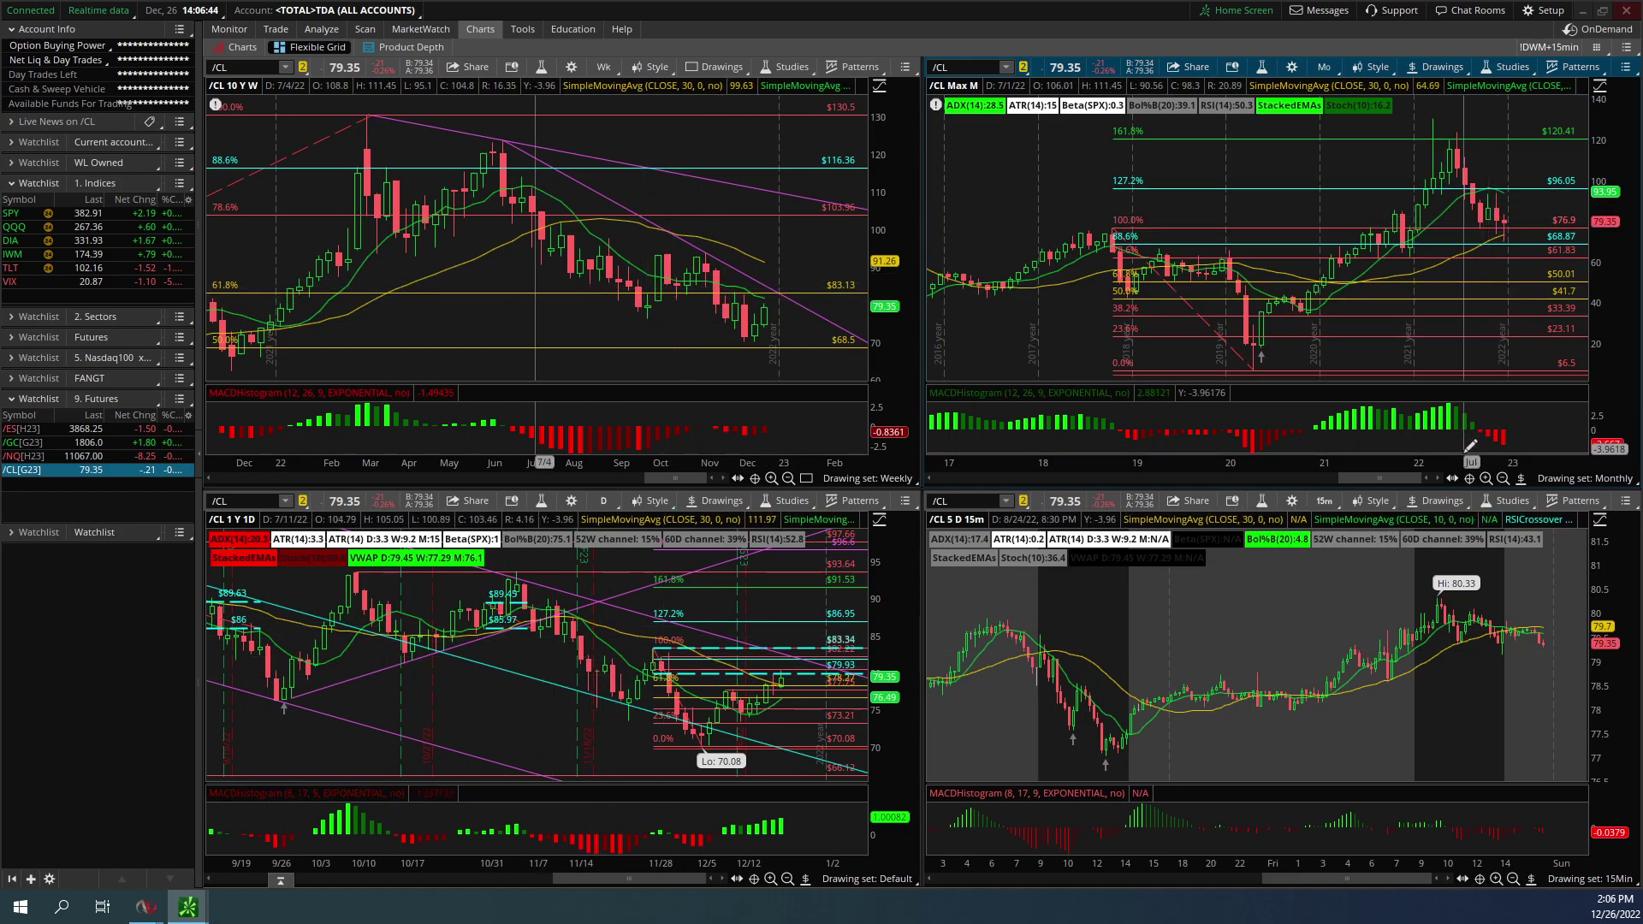
Compress the monthly /CL chart back to 2017 and the weekly chart back to about October 2020
{"action": "left_click_drag", "start_coordinate": [1462, 458], "coordinate": [1425, 459]}
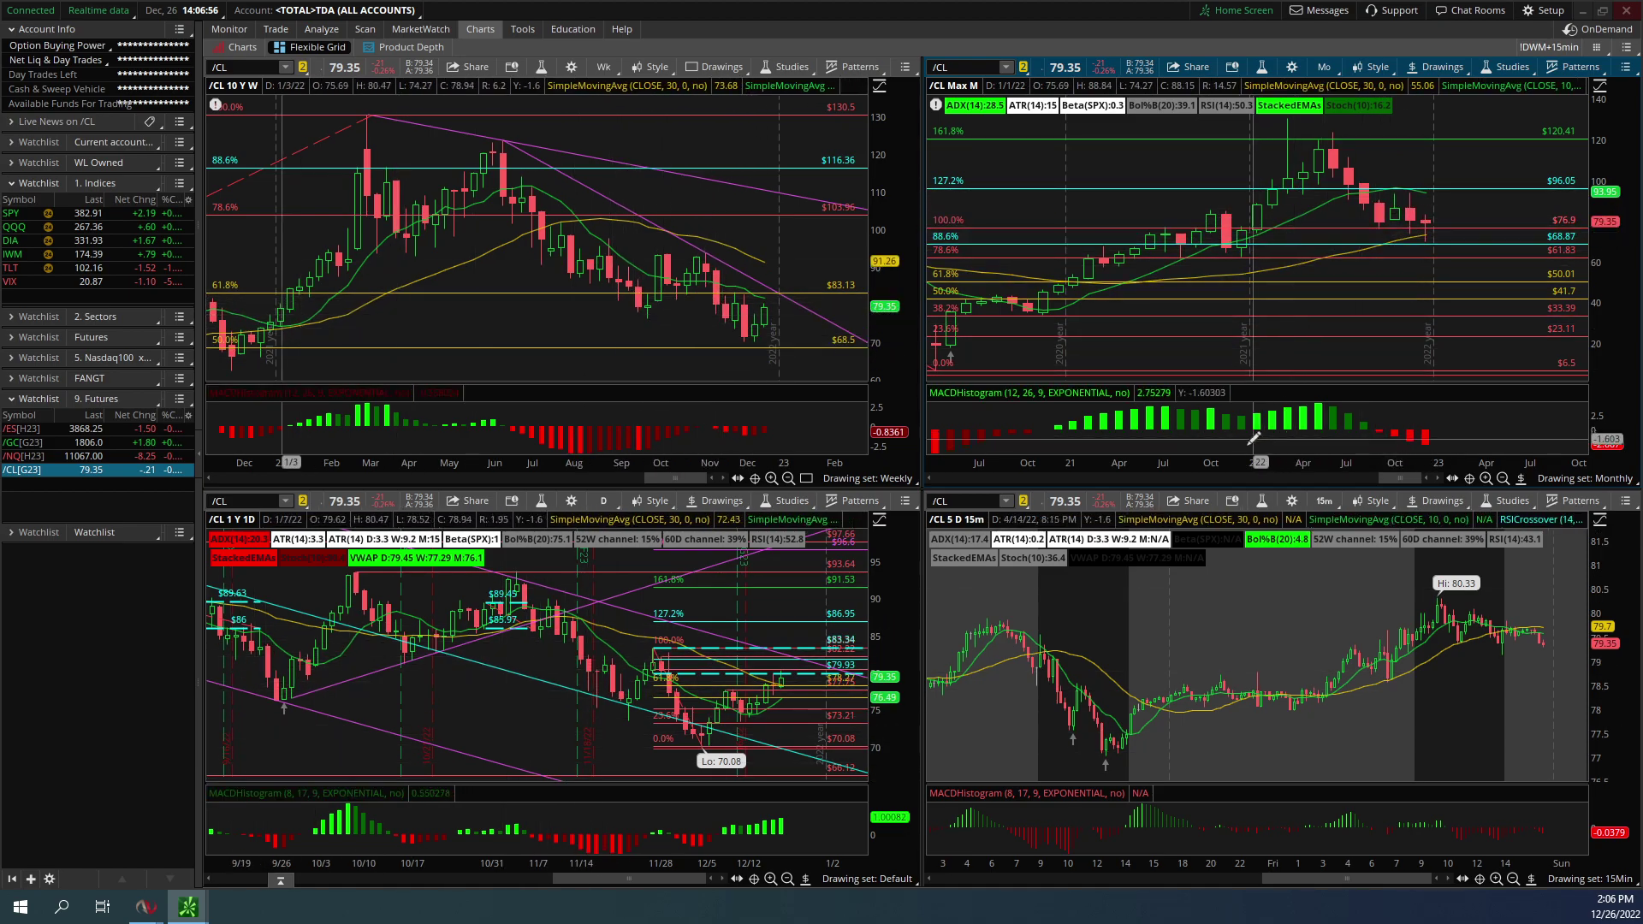
{"action": "left_click_drag", "start_coordinate": [1379, 447], "coordinate": [1331, 447]}
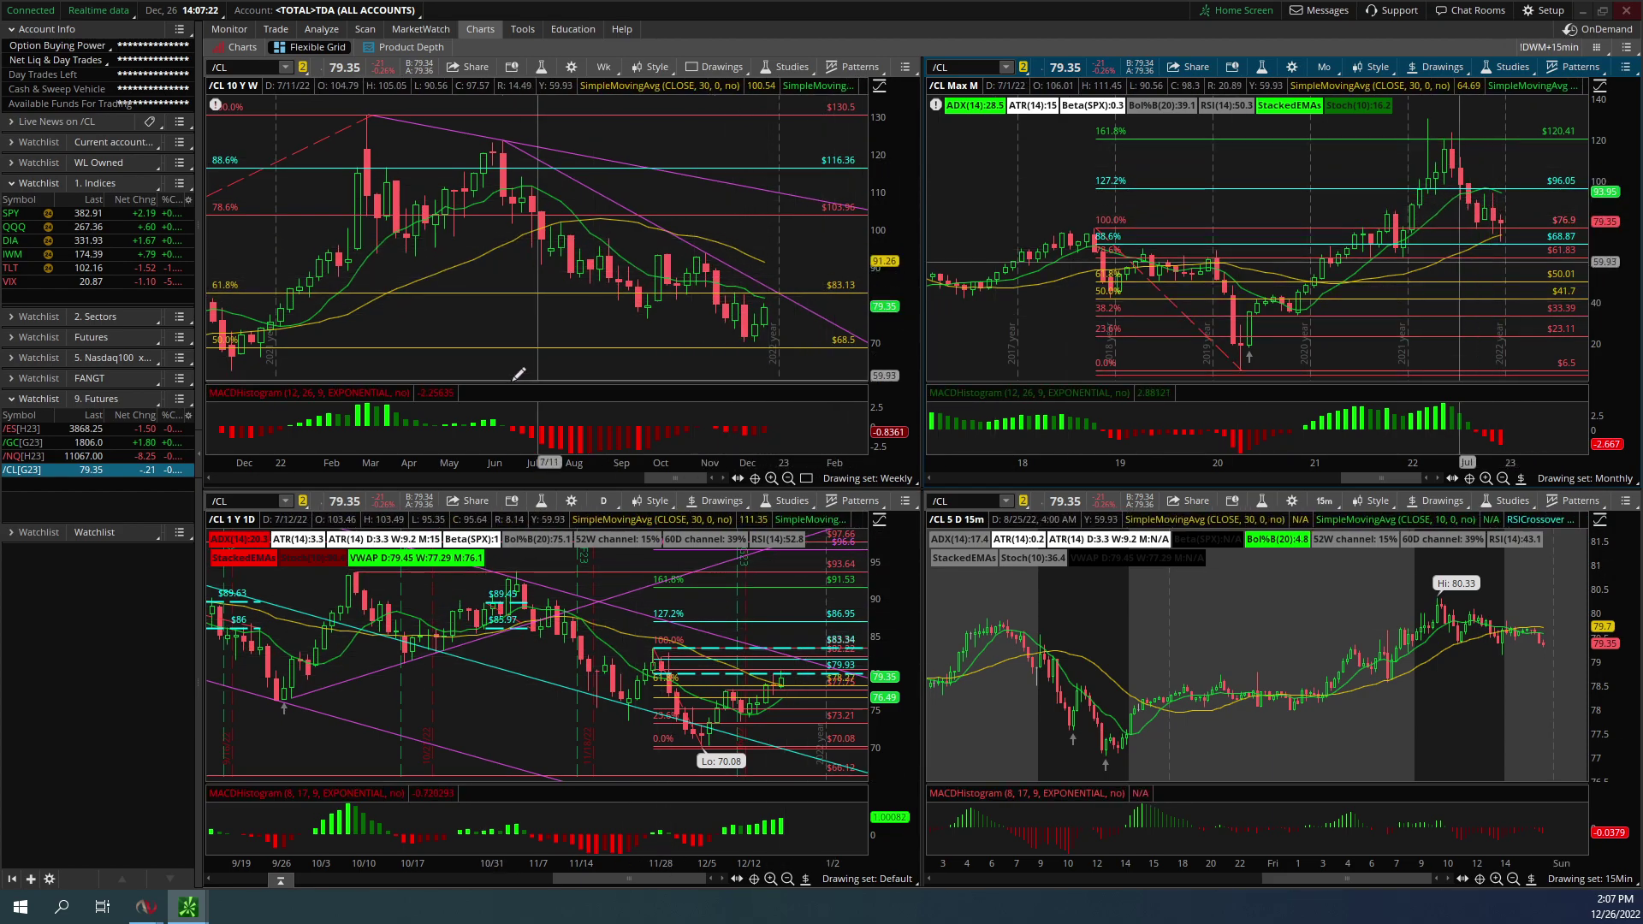
{"action": "left_click_drag", "start_coordinate": [565, 463], "coordinate": [631, 463]}
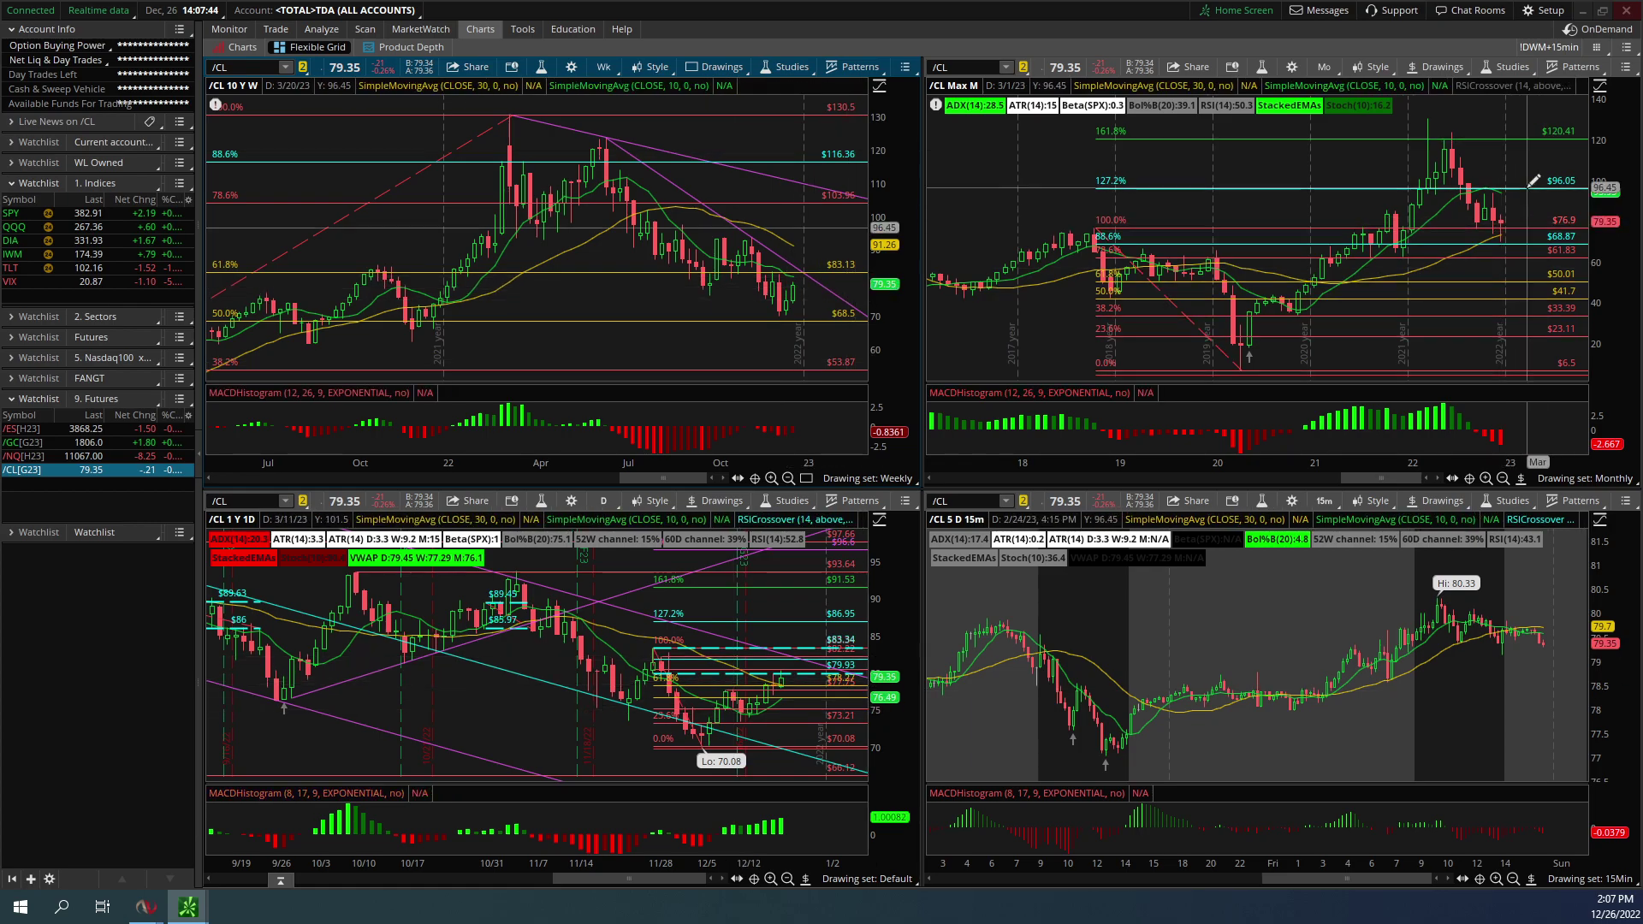
{"action": "left_click_drag", "start_coordinate": [547, 462], "coordinate": [501, 462]}
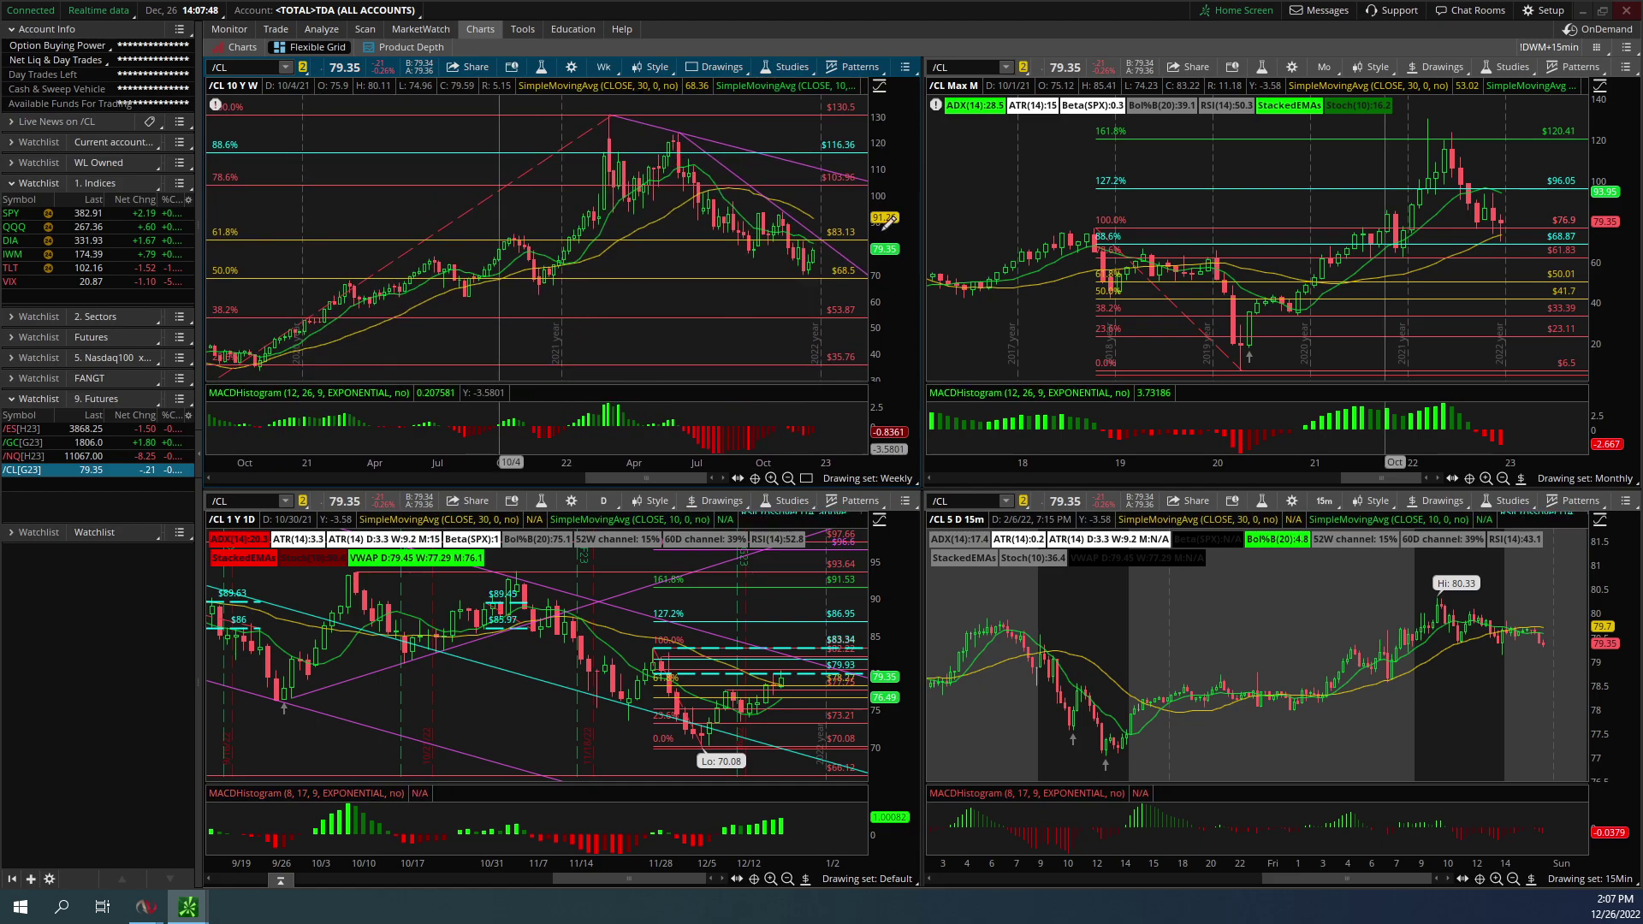
{"action": "left_click", "coordinate": [904, 67]}
Maximize the weekly /CL chart and extend its time axis back to April 2020
{"action": "left_click", "coordinate": [914, 300]}
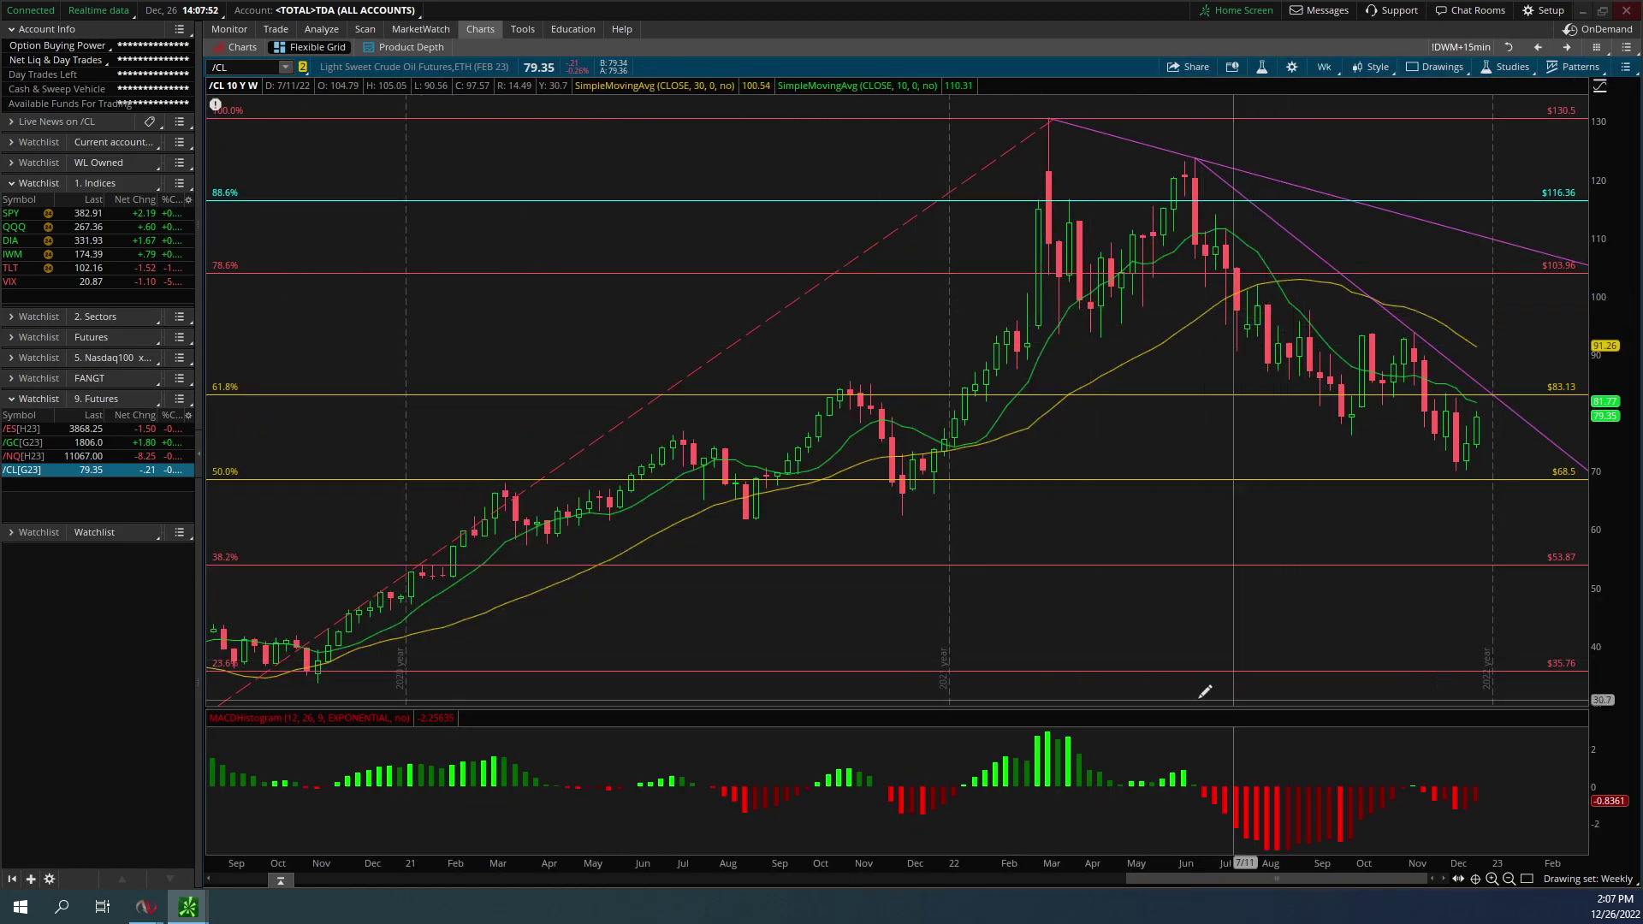
{"action": "left_click_drag", "start_coordinate": [1064, 858], "coordinate": [1100, 859]}
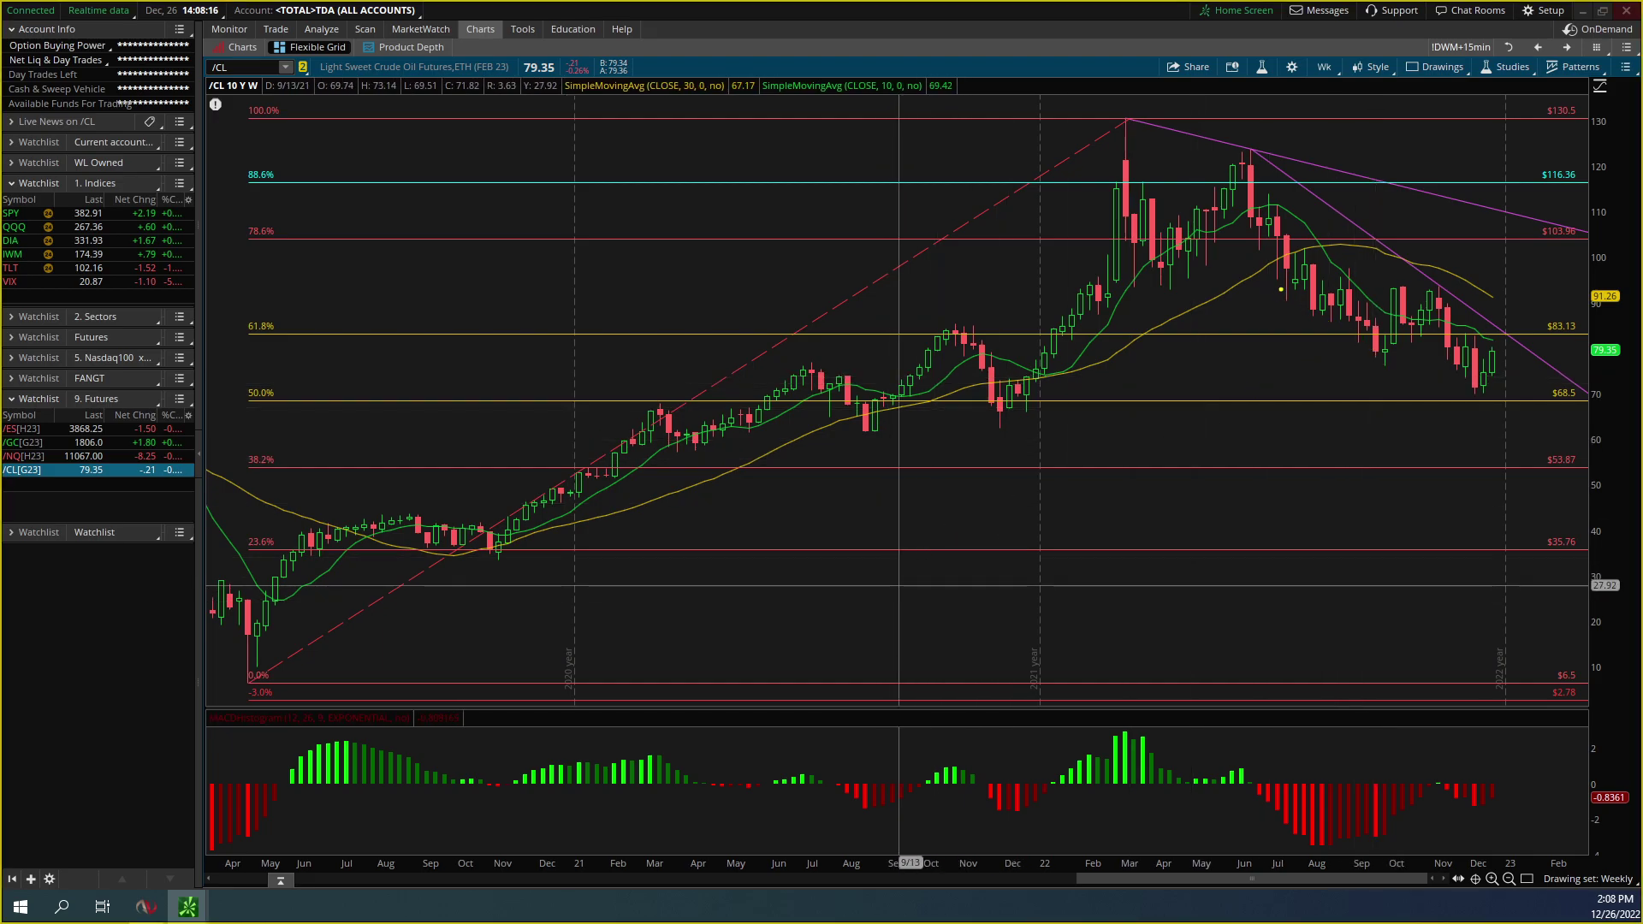
{"action": "left_click_drag", "start_coordinate": [1286, 306], "coordinate": [1157, 401]}
{"action": "left_click_drag", "start_coordinate": [1272, 293], "coordinate": [1301, 313]}
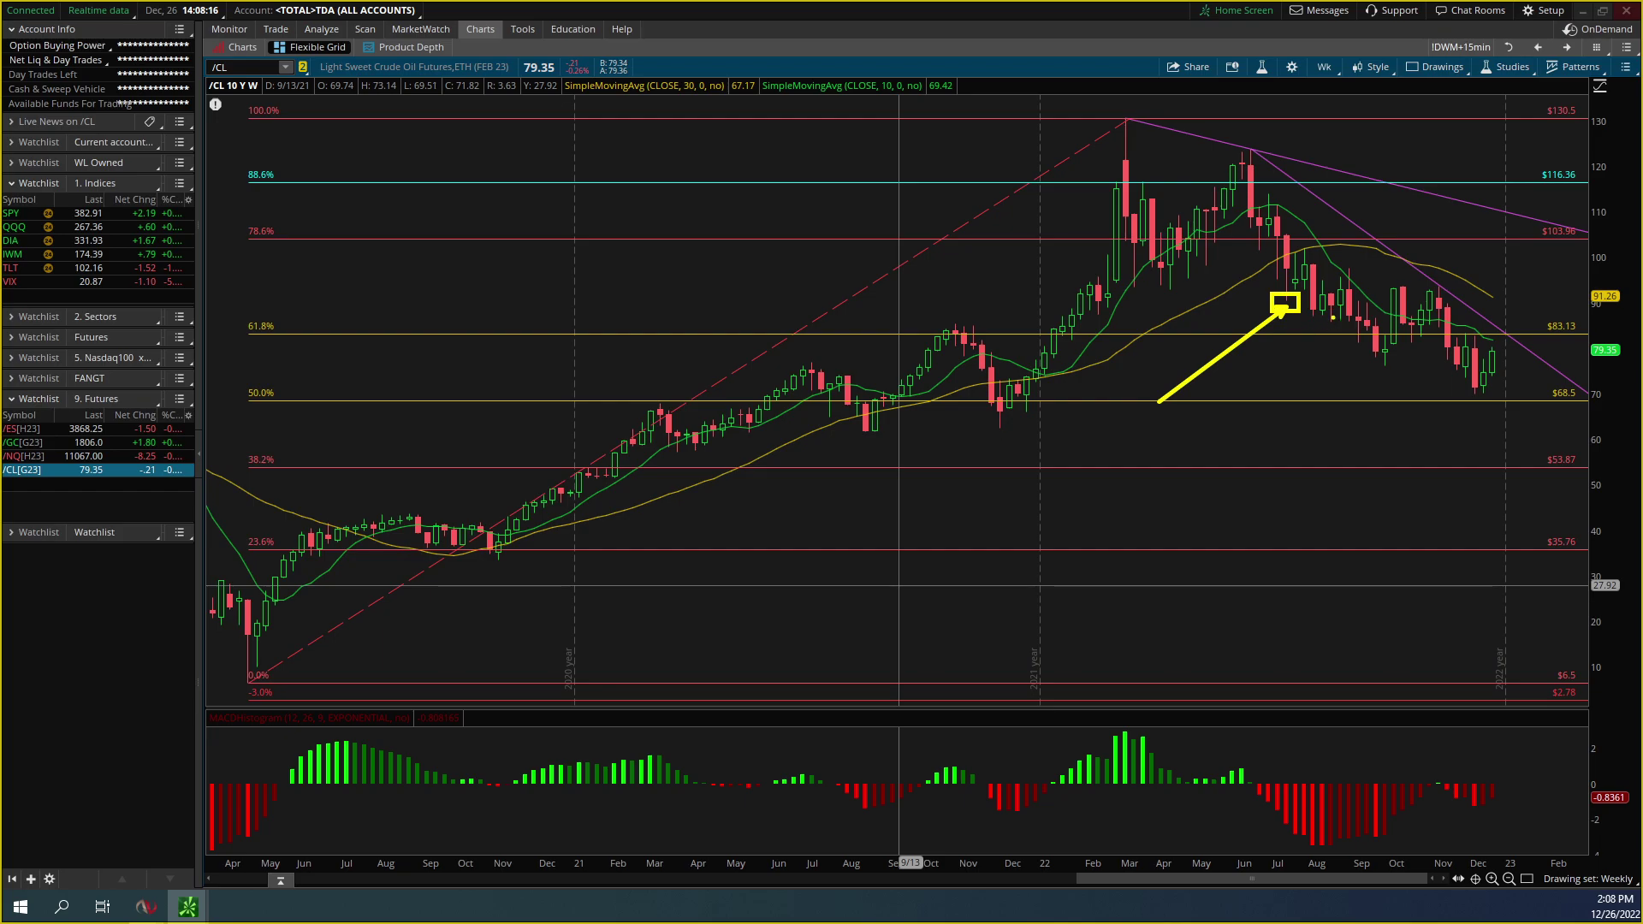
{"action": "left_click_drag", "start_coordinate": [1265, 447], "coordinate": [1372, 364]}
{"action": "left_click_drag", "start_coordinate": [1468, 403], "coordinate": [1408, 486]}
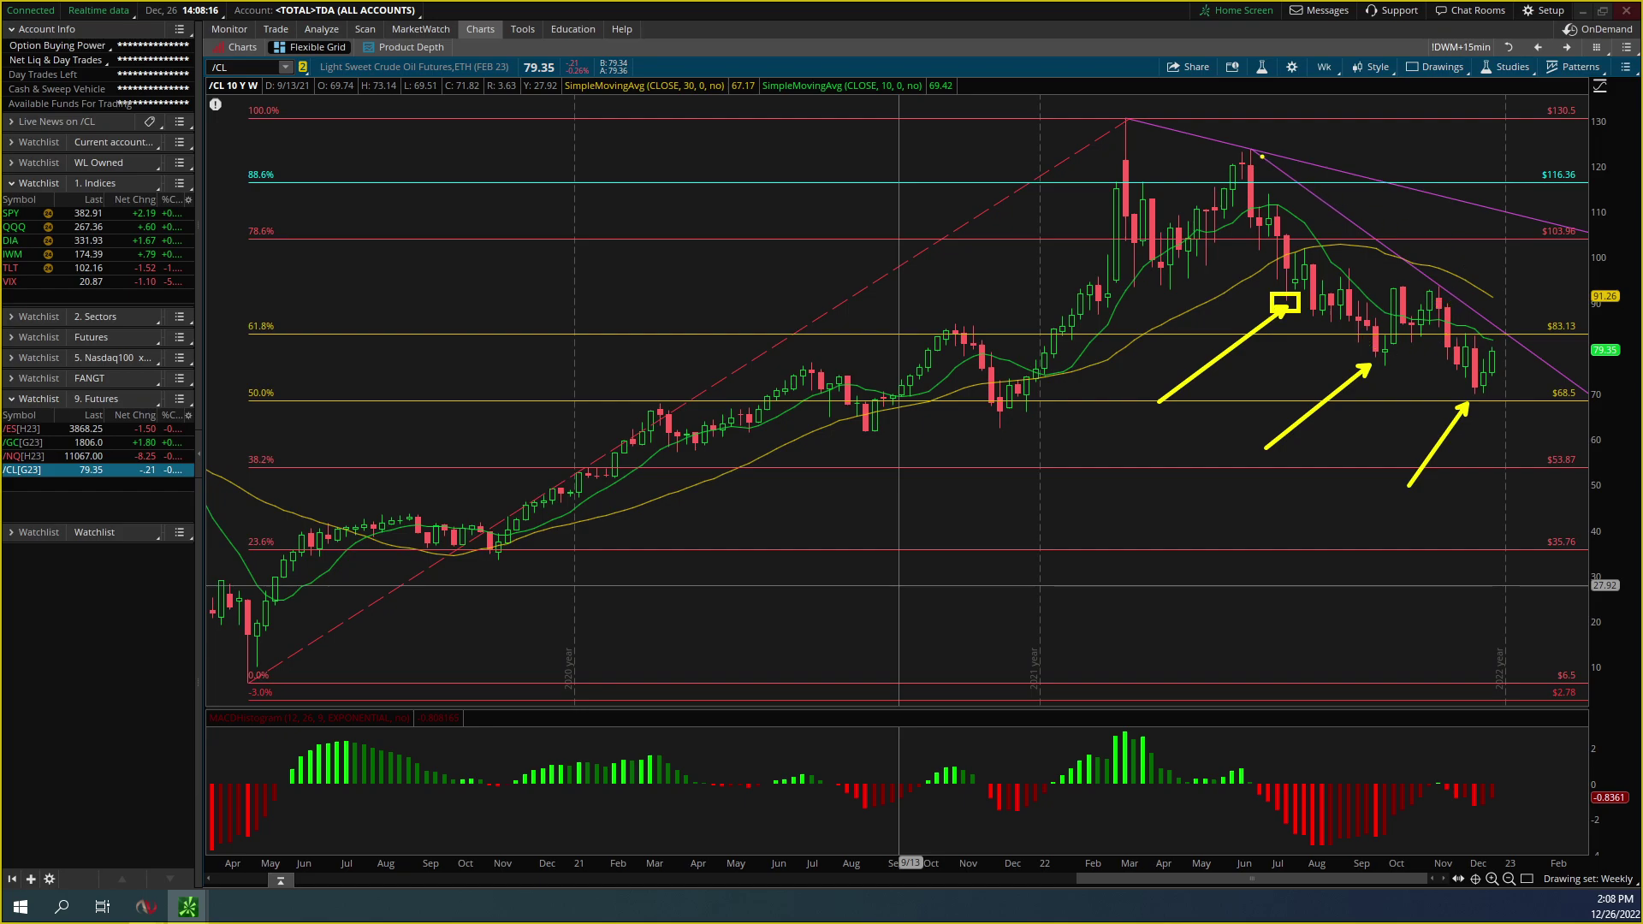
{"action": "mouse_move", "coordinate": [1129, 120]}
{"action": "left_mouse_down"}
{"action": "mouse_move", "coordinate": [1271, 107]}
{"action": "mouse_move", "coordinate": [1379, 121]}
{"action": "left_mouse_up"}
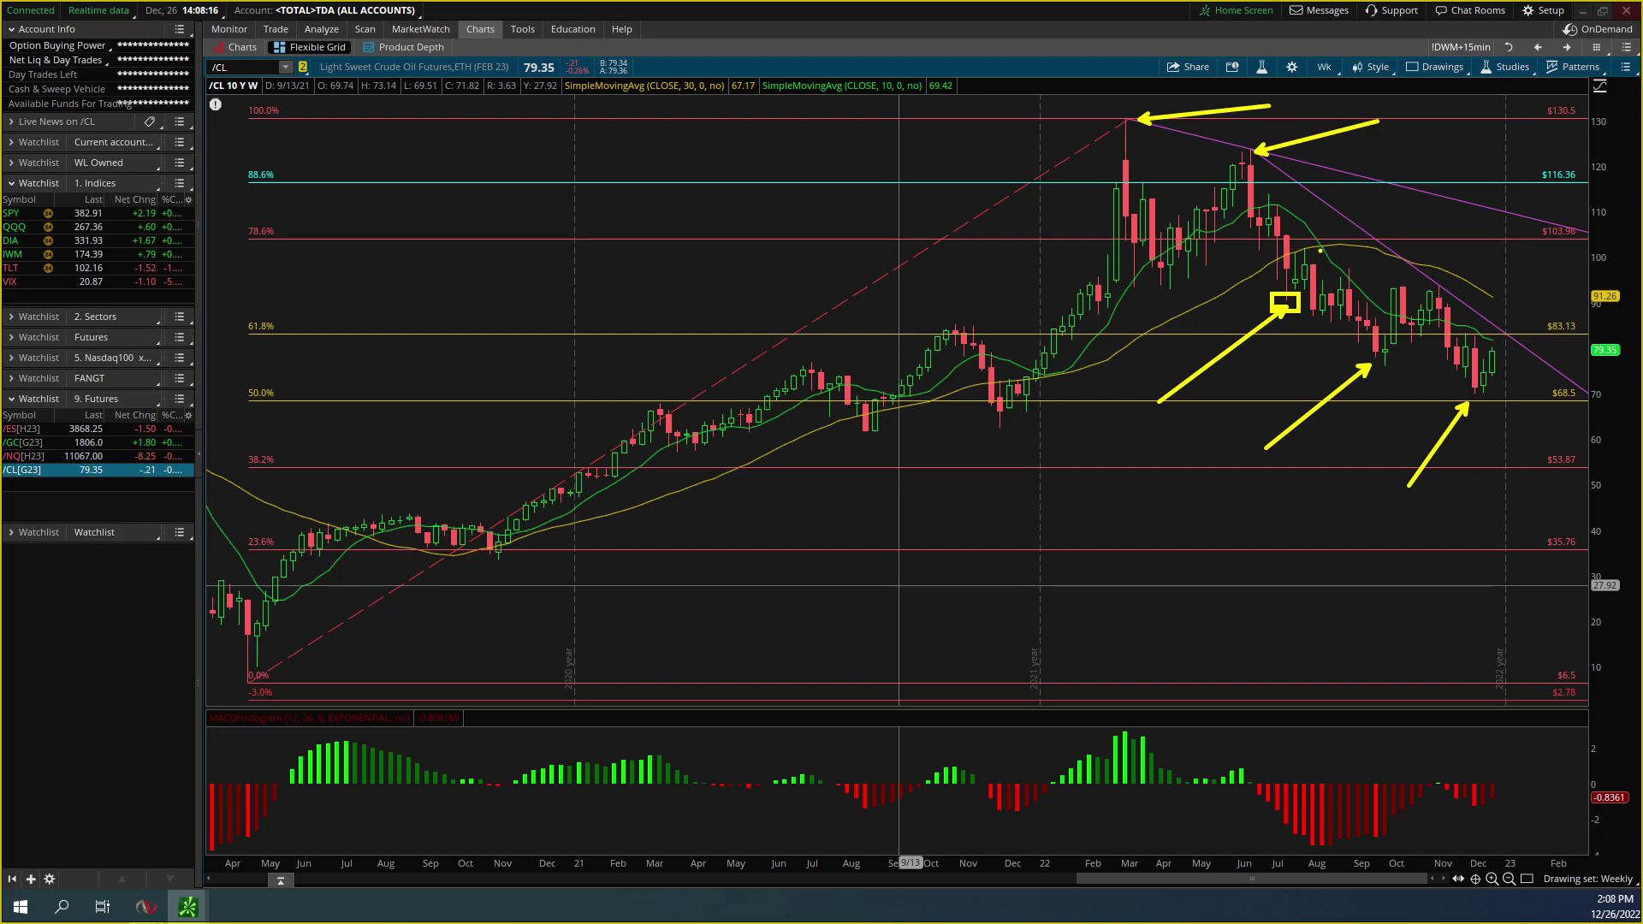
{"action": "left_click_drag", "start_coordinate": [1319, 250], "coordinate": [1351, 219]}
{"action": "key", "text": "ctrl+z"}
{"action": "left_click_drag", "start_coordinate": [1404, 279], "coordinate": [1453, 216]}
{"action": "left_click_drag", "start_coordinate": [1439, 288], "coordinate": [1480, 251]}
{"action": "mouse_move", "coordinate": [1485, 386]}
{"action": "left_mouse_down"}
{"action": "mouse_move", "coordinate": [1513, 320]}
{"action": "mouse_move", "coordinate": [1541, 386]}
{"action": "left_mouse_up"}
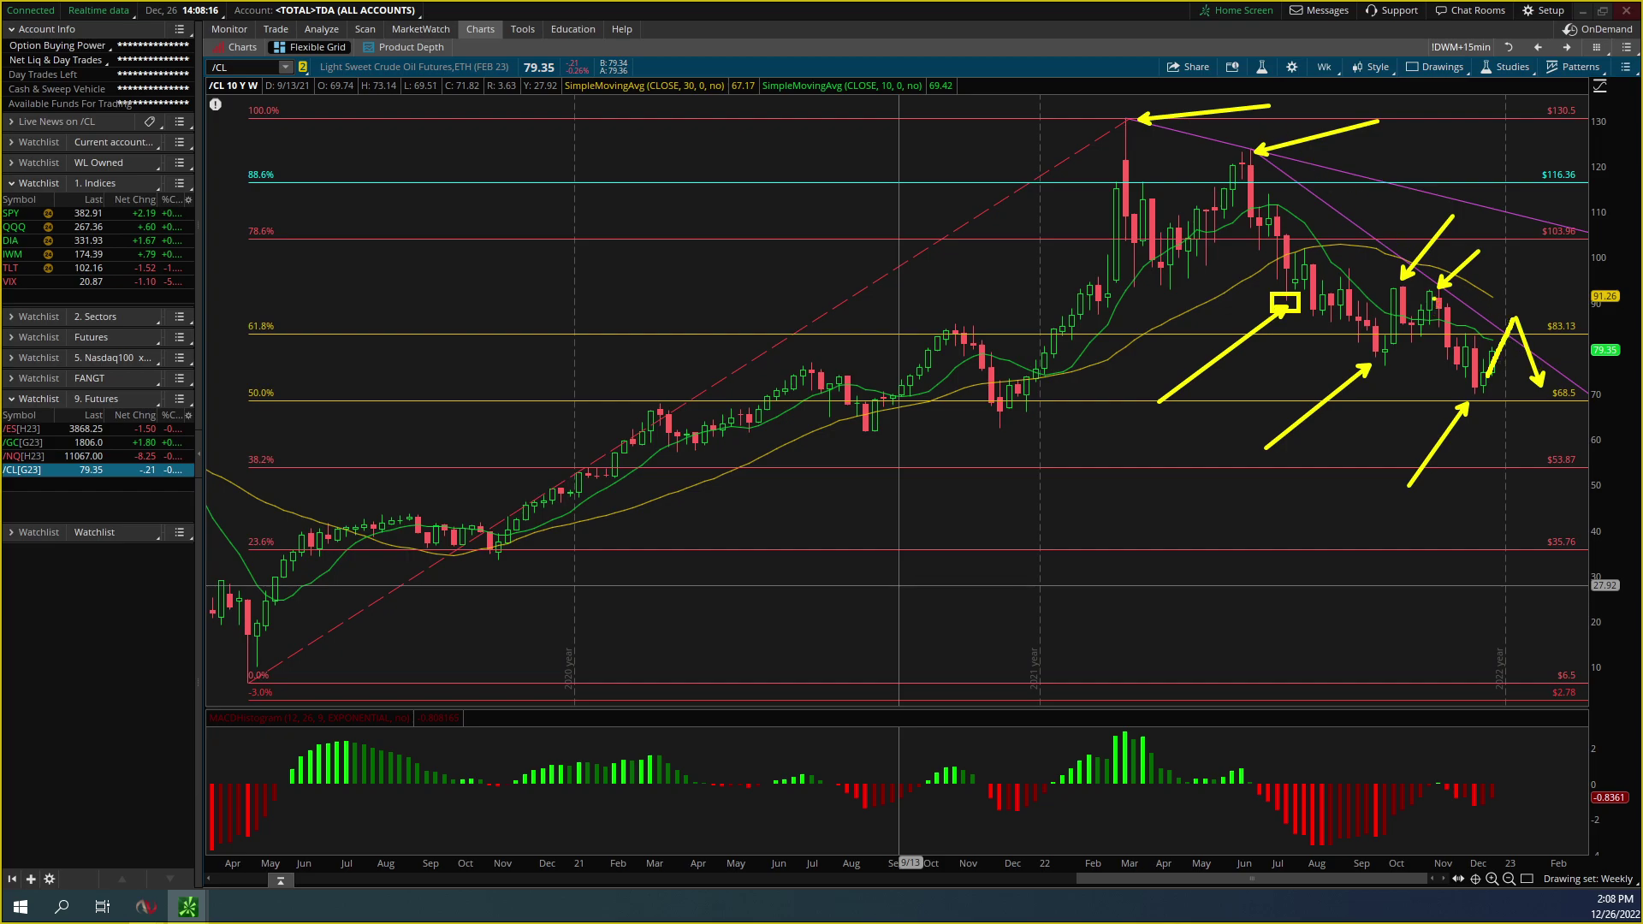
{"action": "left_click_drag", "start_coordinate": [1425, 291], "coordinate": [1577, 288]}
{"action": "left_click_drag", "start_coordinate": [1515, 319], "coordinate": [1552, 227]}
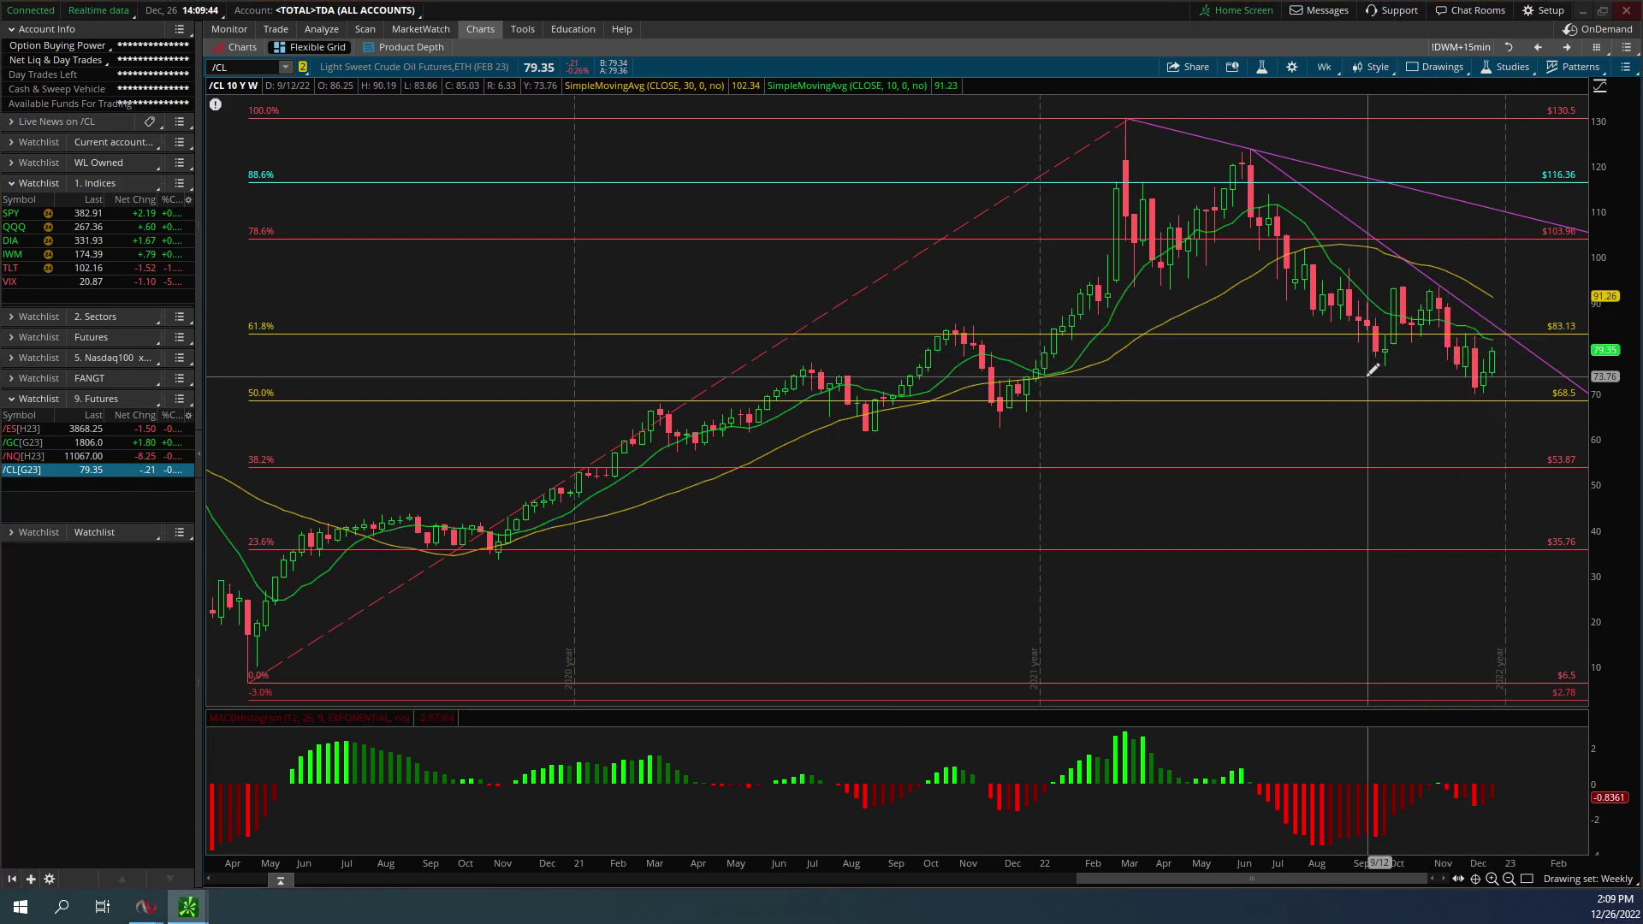
{"action": "key", "text": "alt"}
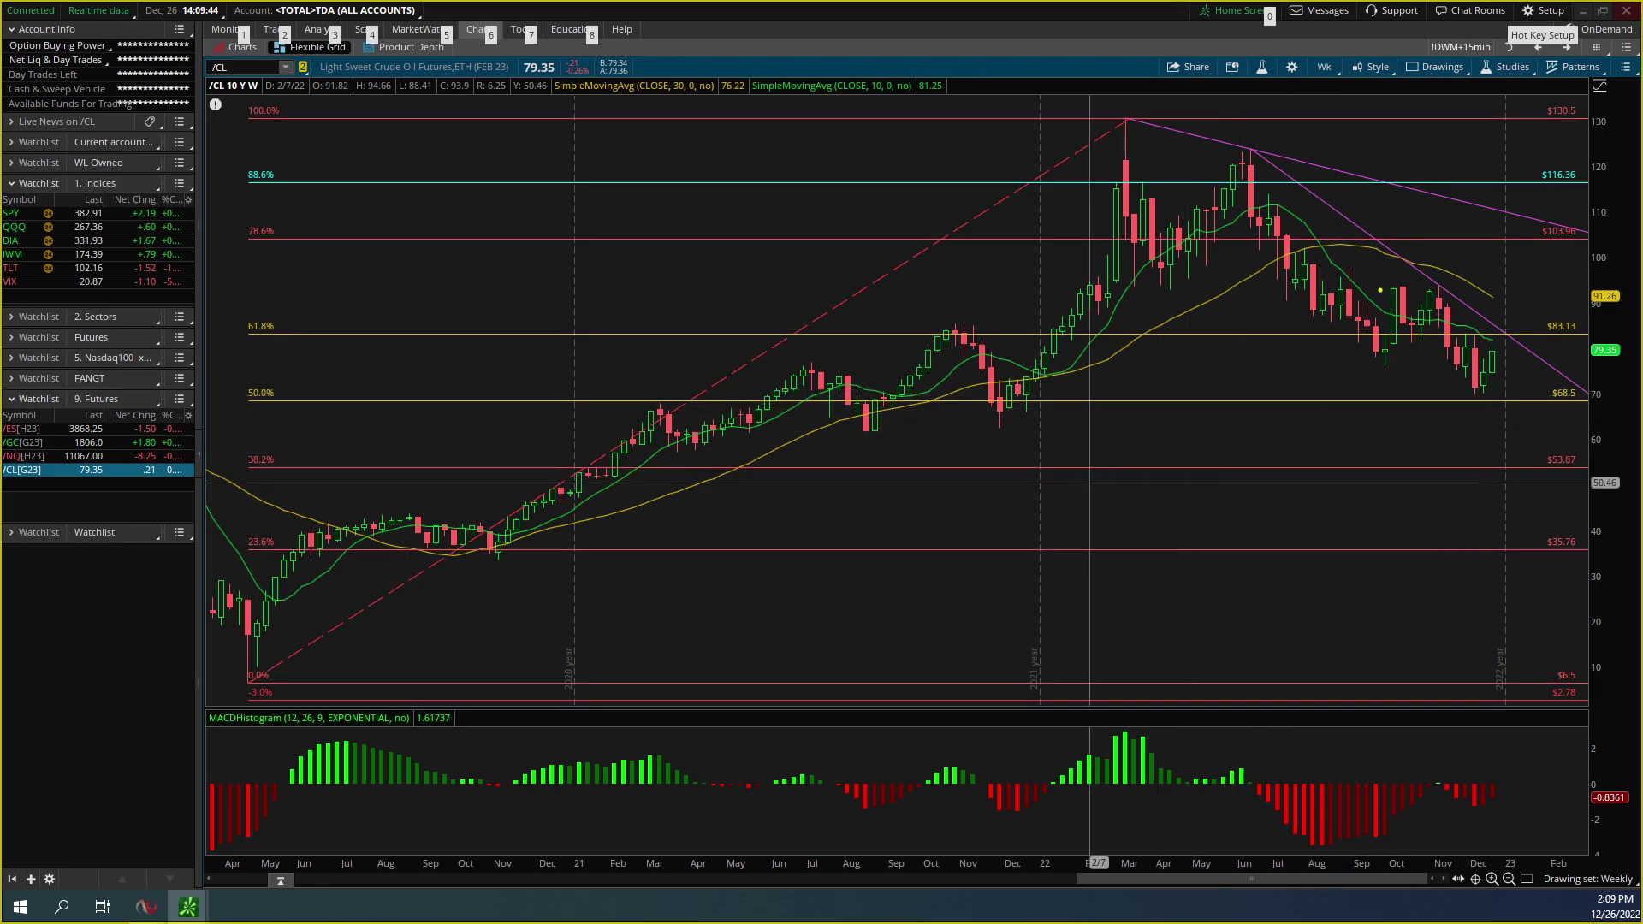
{"action": "mouse_move", "coordinate": [1250, 177]}
{"action": "left_mouse_down"}
{"action": "mouse_move", "coordinate": [1393, 363]}
{"action": "mouse_move", "coordinate": [1433, 290]}
{"action": "mouse_move", "coordinate": [1481, 390]}
{"action": "mouse_move", "coordinate": [1522, 330]}
{"action": "mouse_move", "coordinate": [1544, 351]}
{"action": "mouse_move", "coordinate": [1579, 244]}
{"action": "left_mouse_up"}
{"action": "left_click_drag", "start_coordinate": [1465, 323], "coordinate": [1574, 313]}
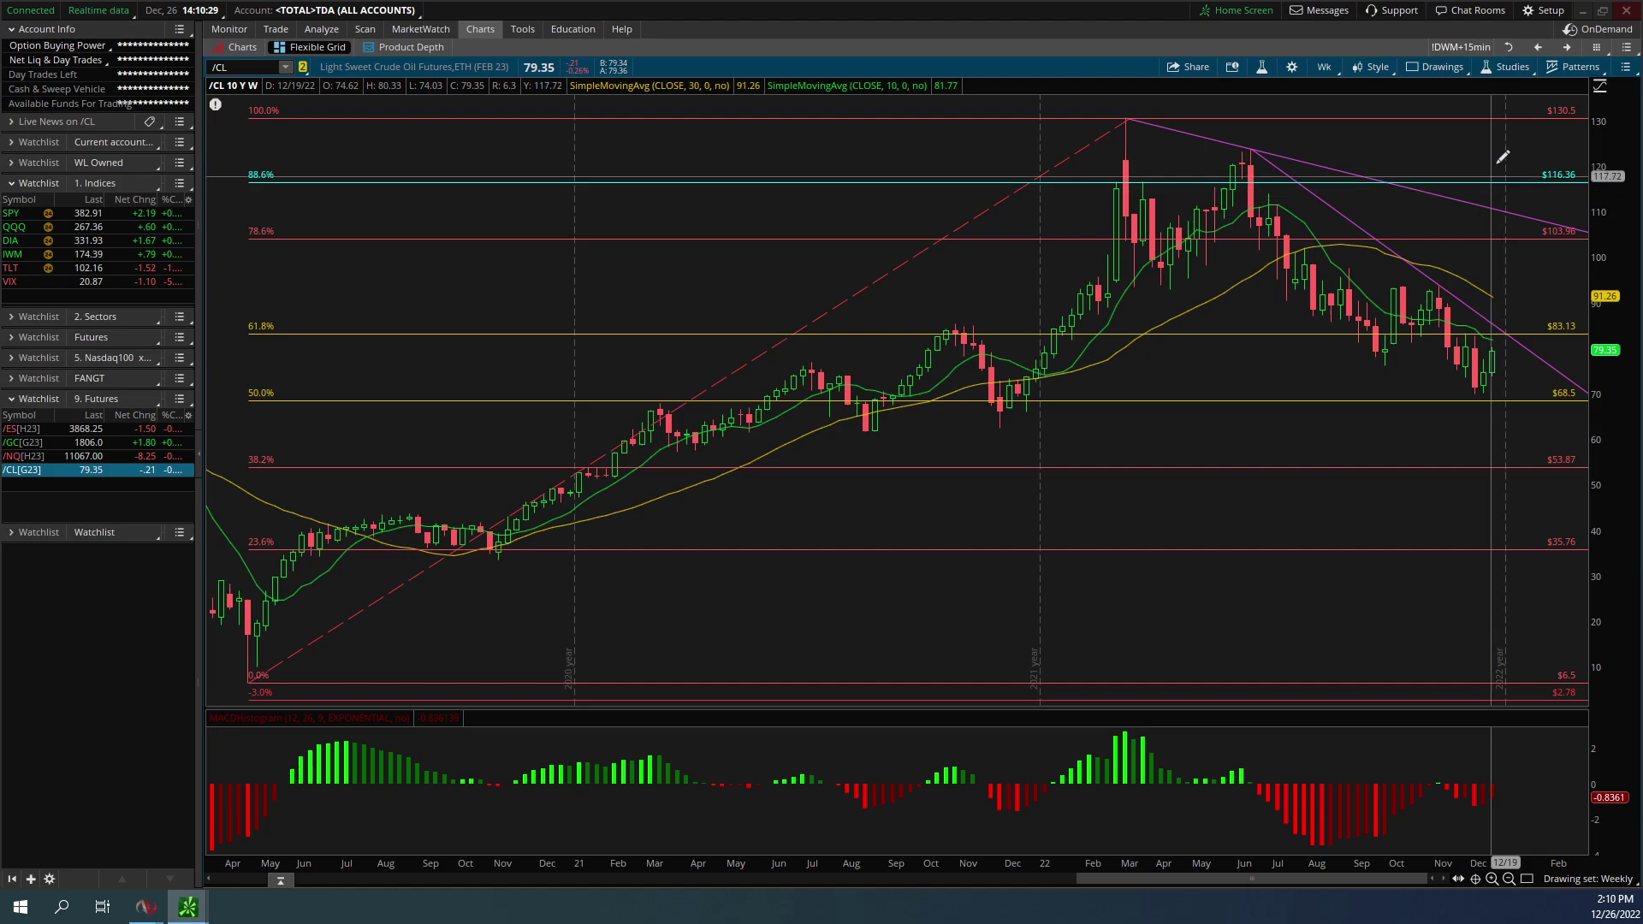
Return to the four-chart grid, maximize the daily /CL chart, and widen it to start in August
{"action": "mouse_move", "coordinate": [1535, 79]}
{"action": "left_click", "coordinate": [1539, 48]}
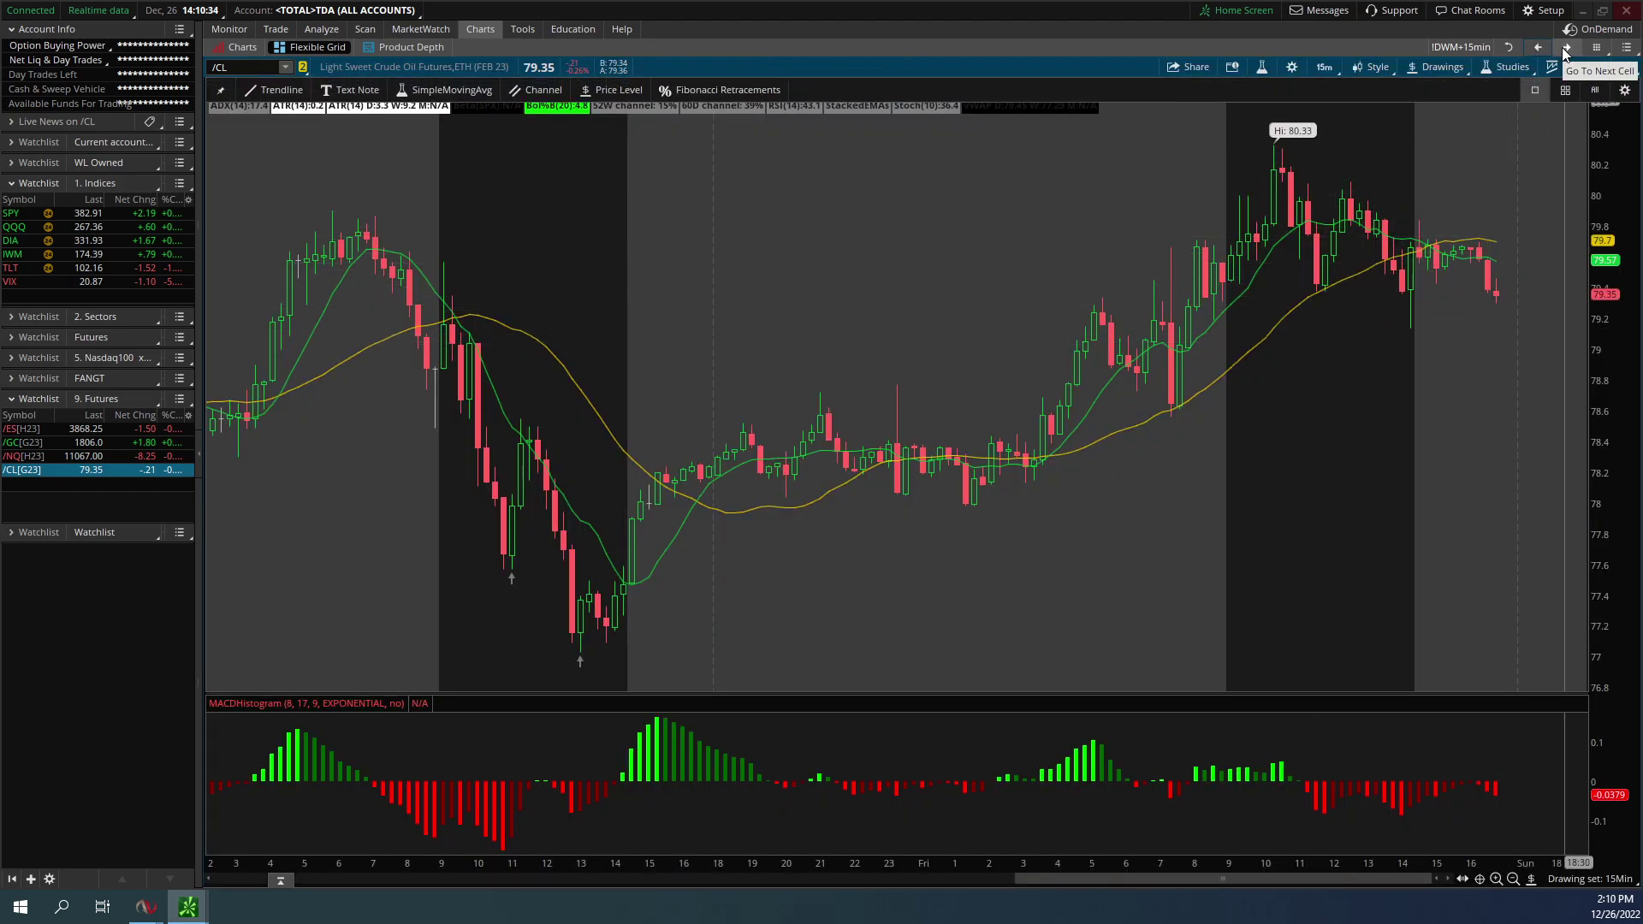
{"action": "left_click", "coordinate": [1536, 90]}
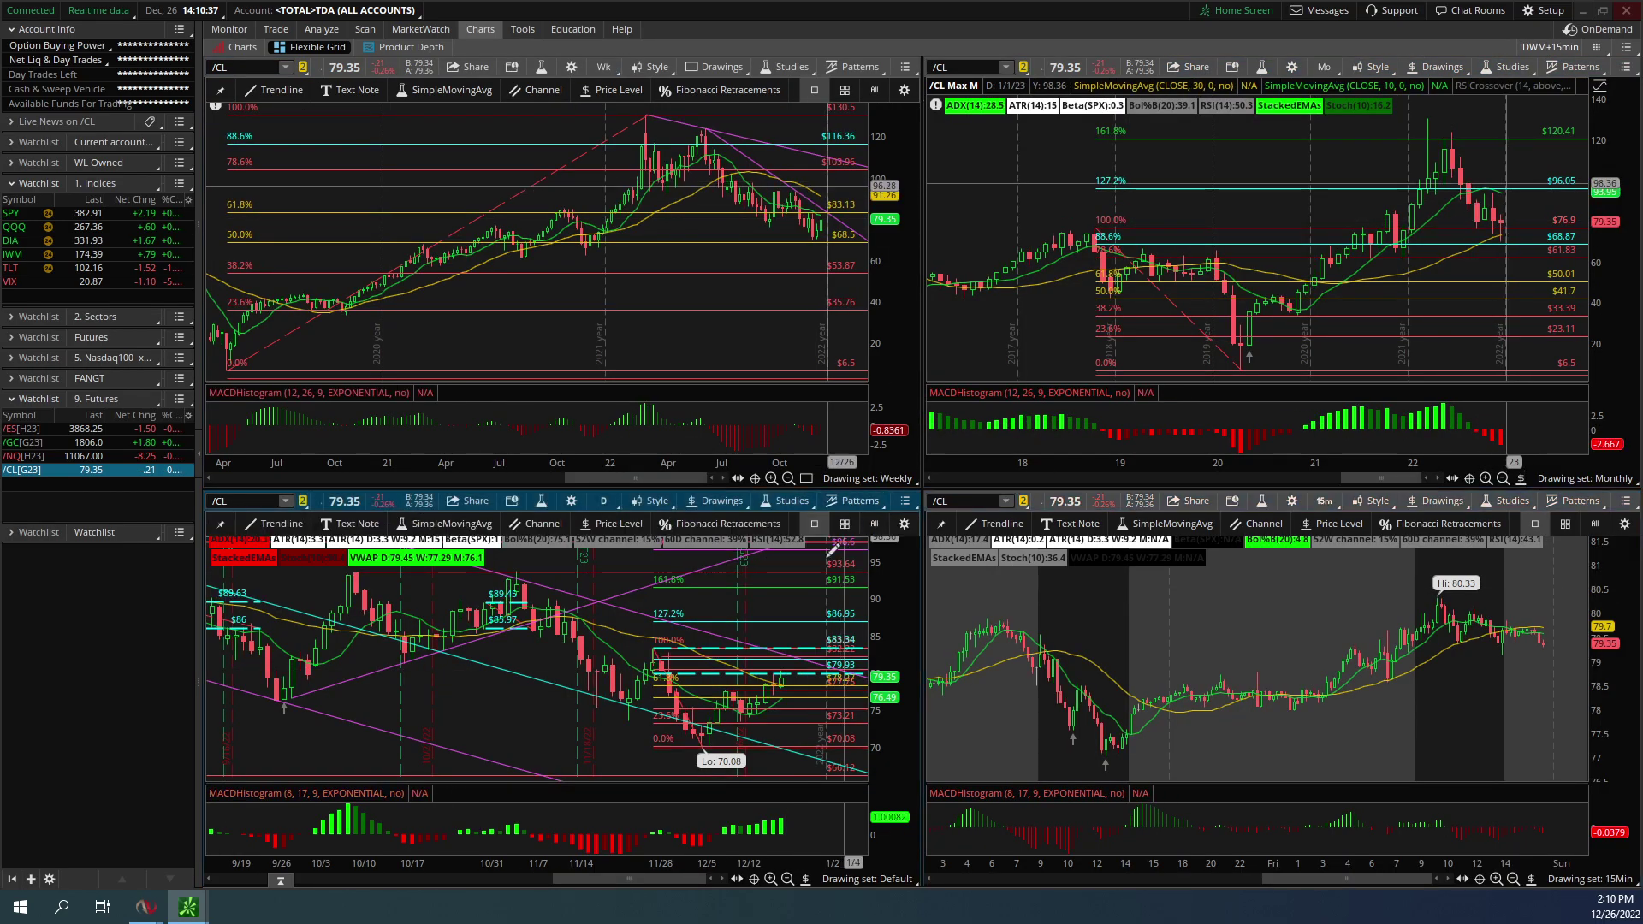
{"action": "left_click", "coordinate": [906, 501]}
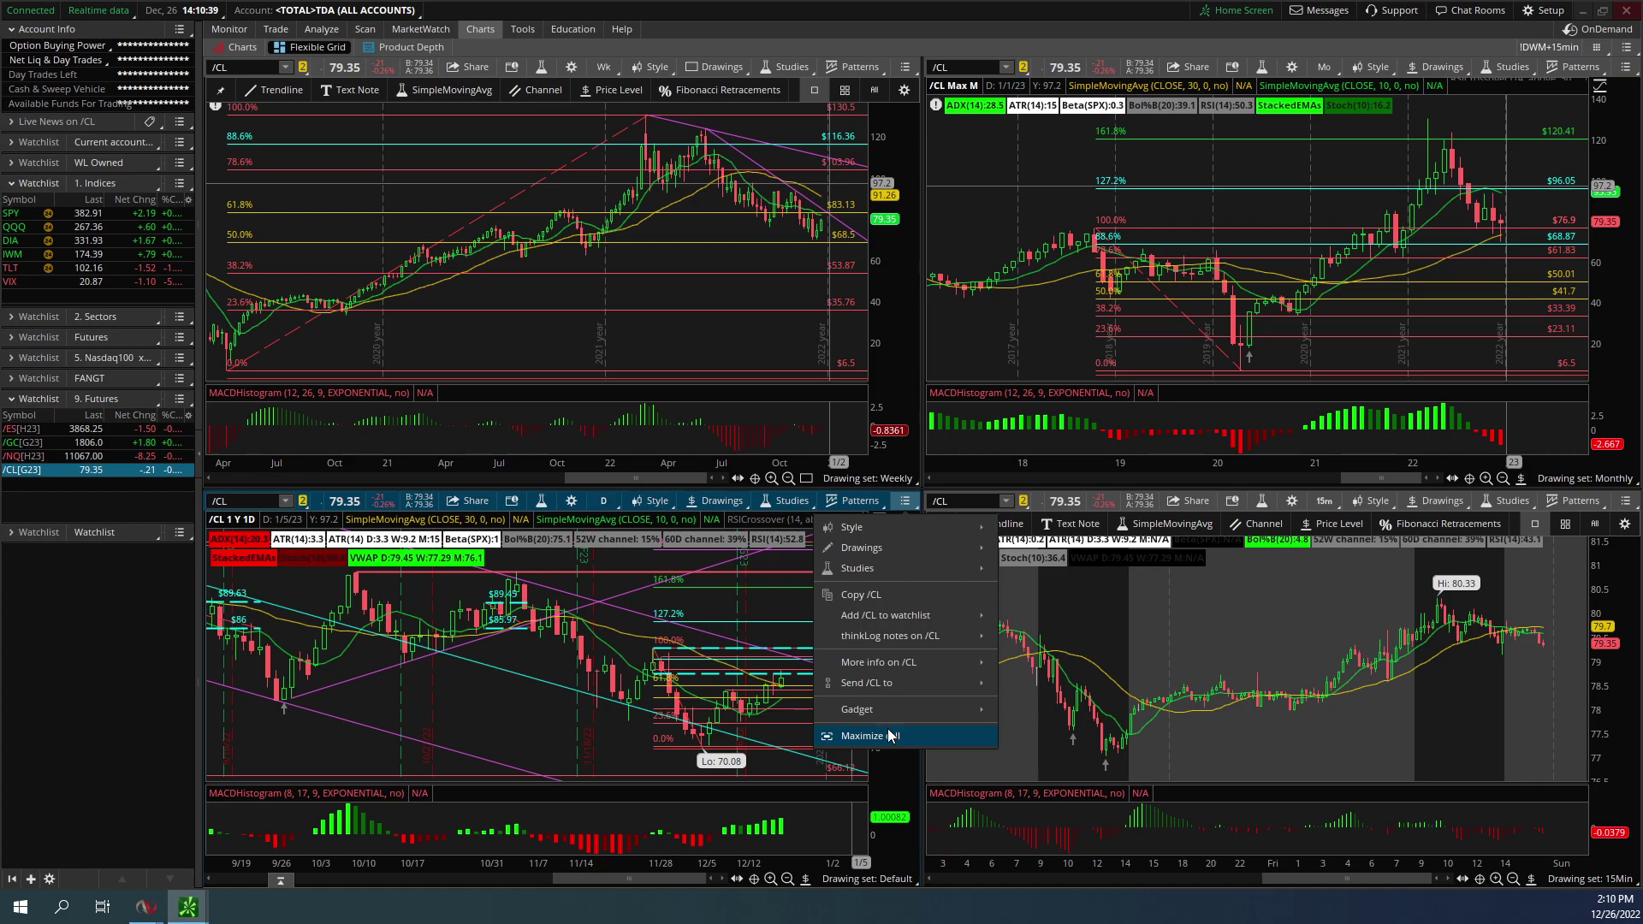
{"action": "left_click", "coordinate": [890, 737]}
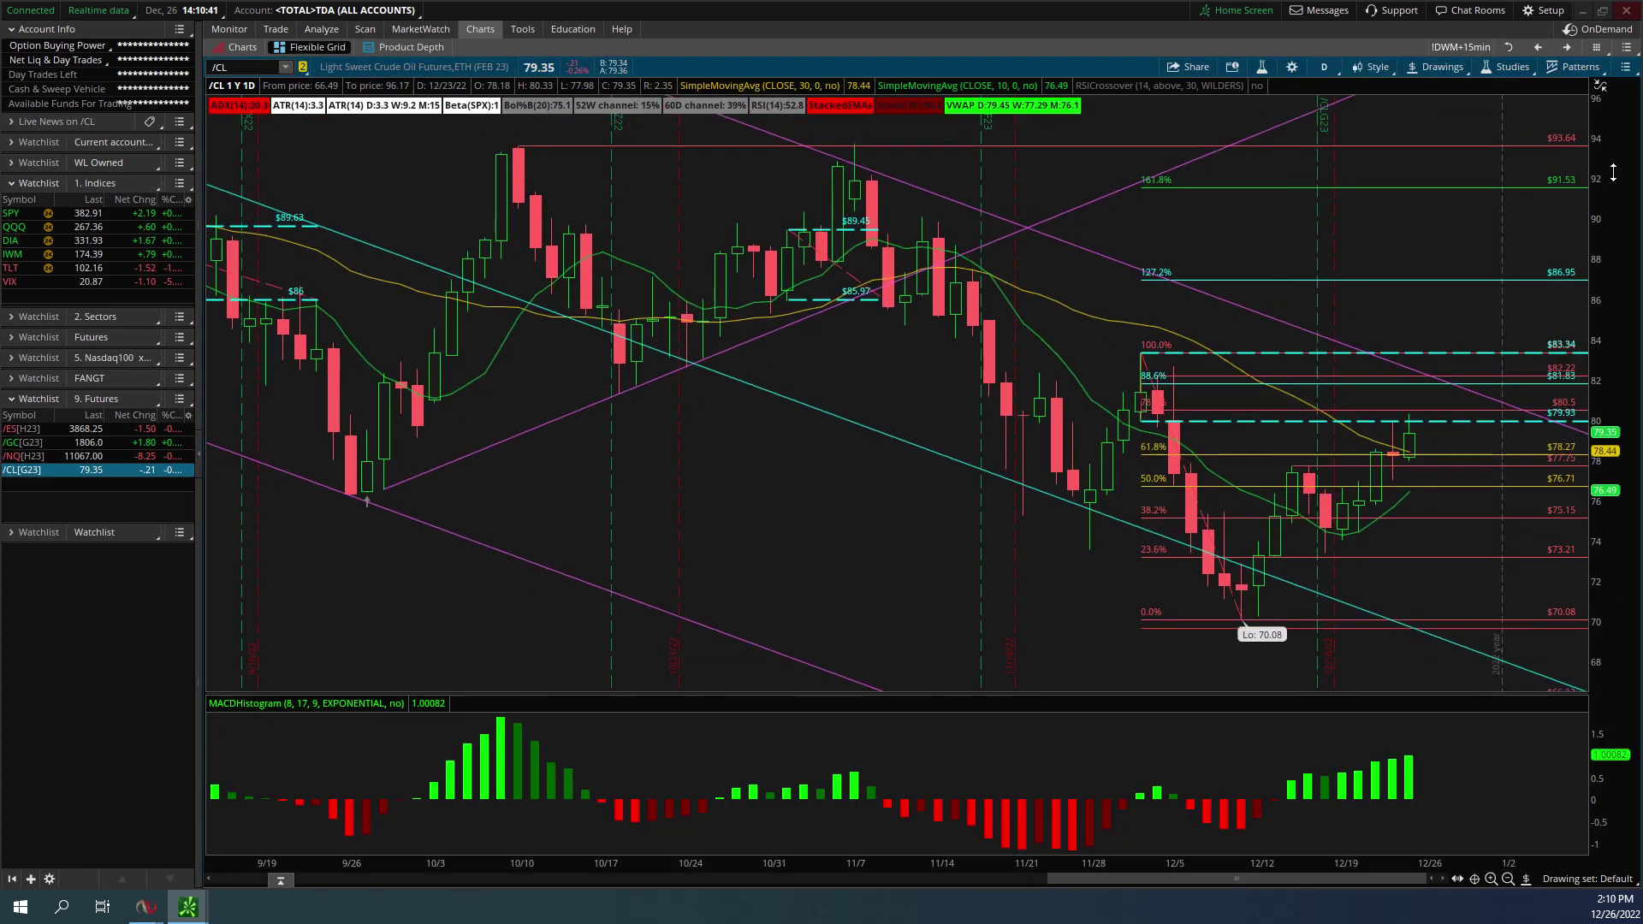
{"action": "left_click_drag", "start_coordinate": [1000, 859], "coordinate": [1087, 852]}
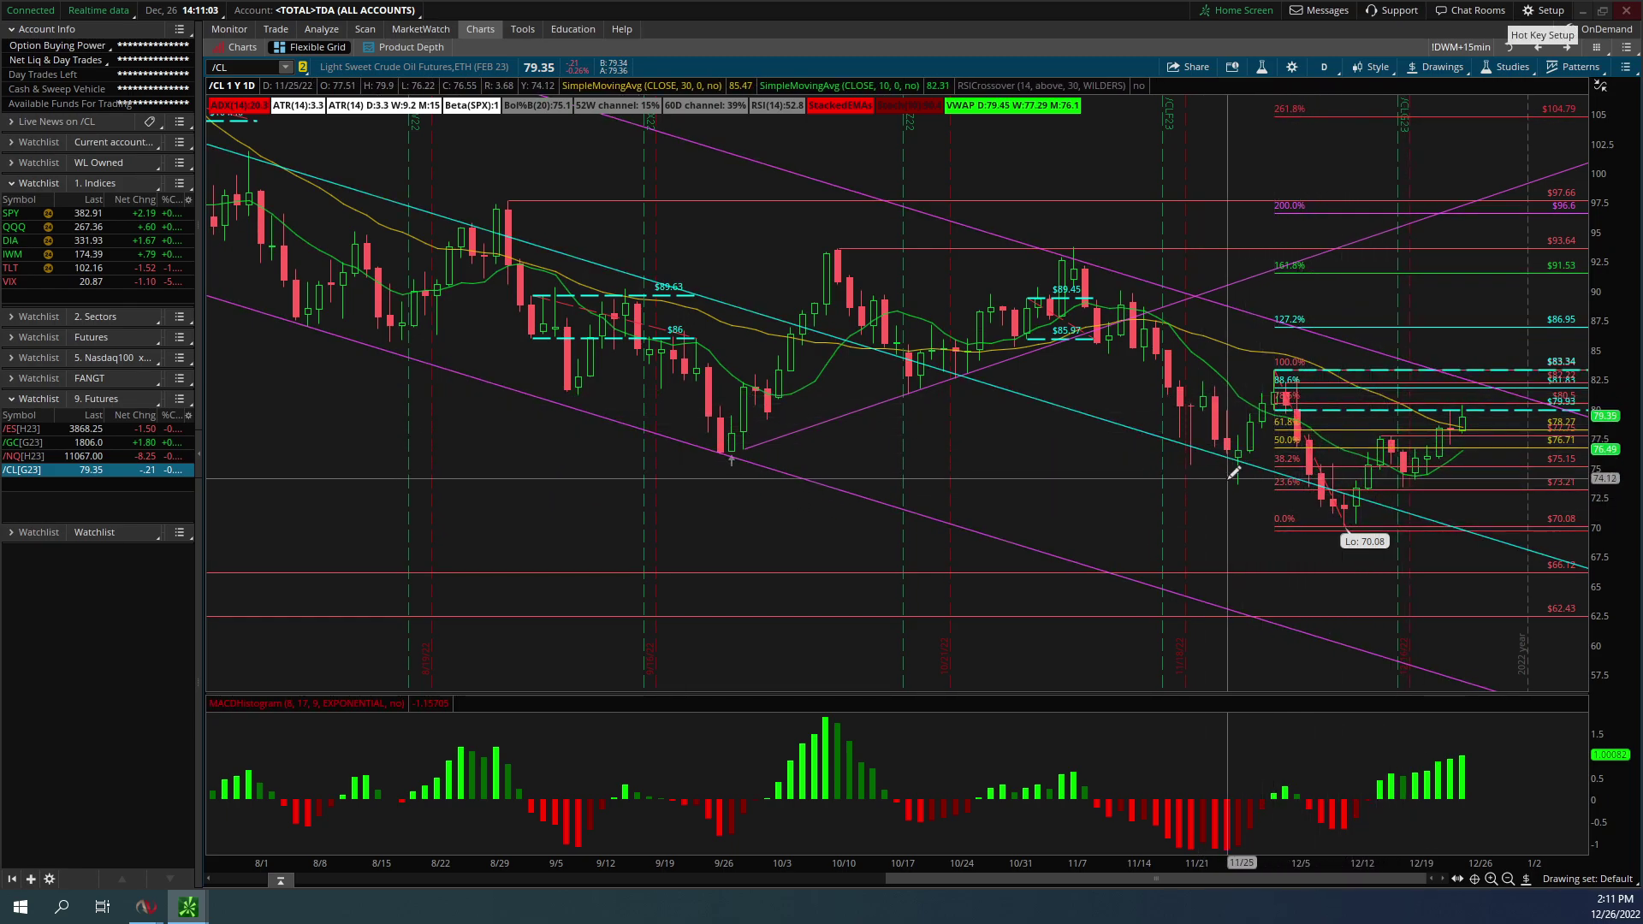
{"action": "key", "text": "alt"}
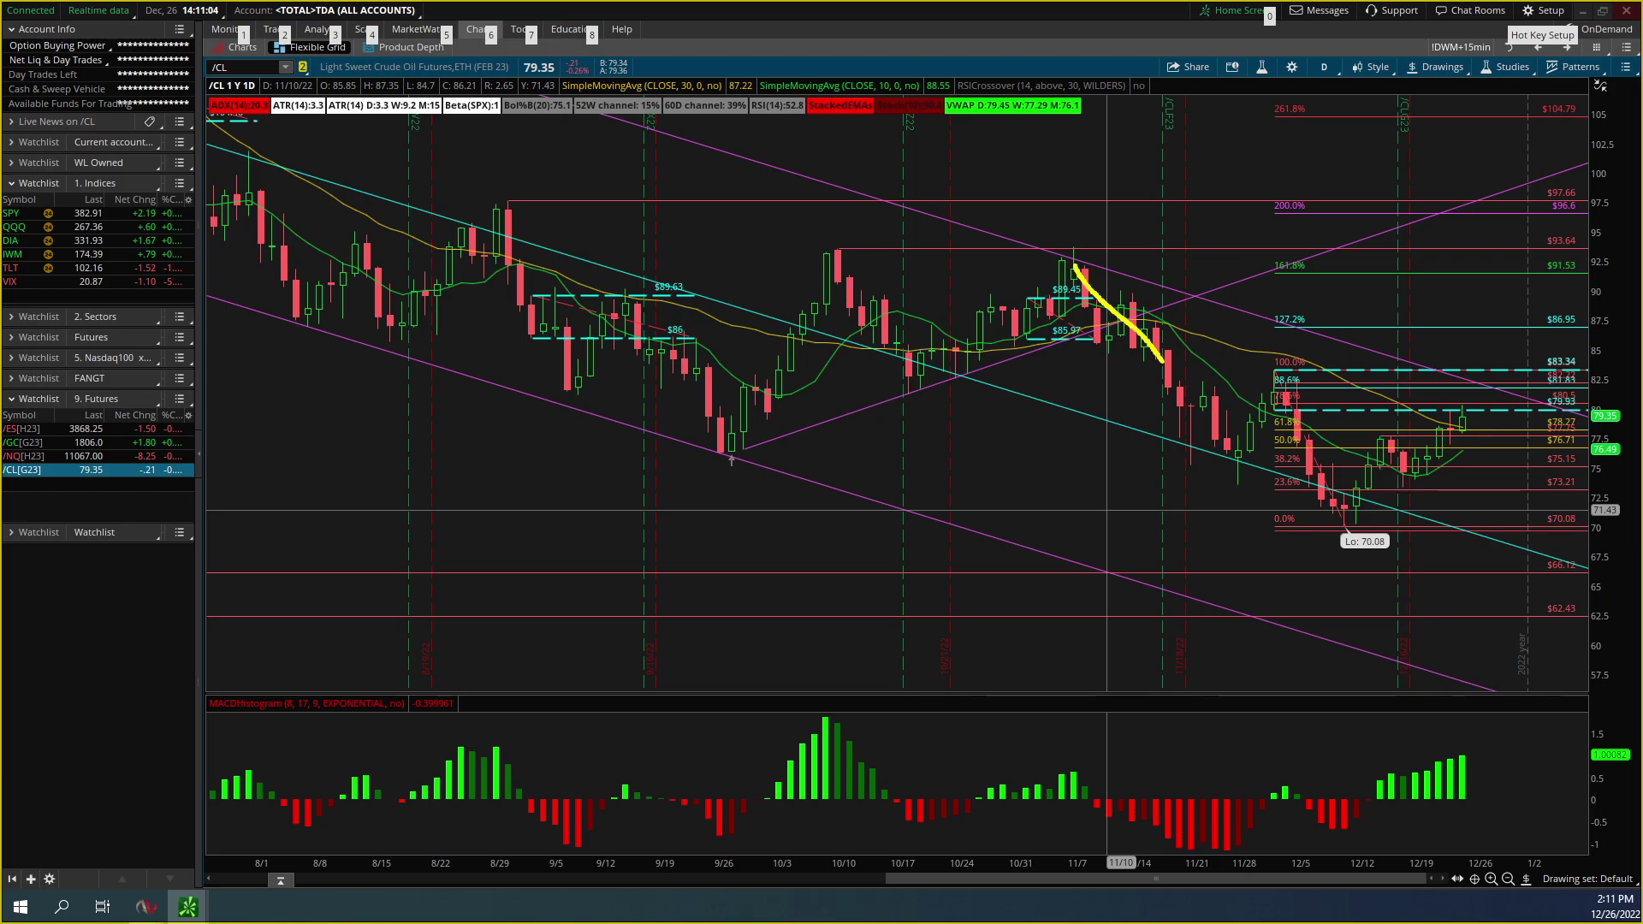
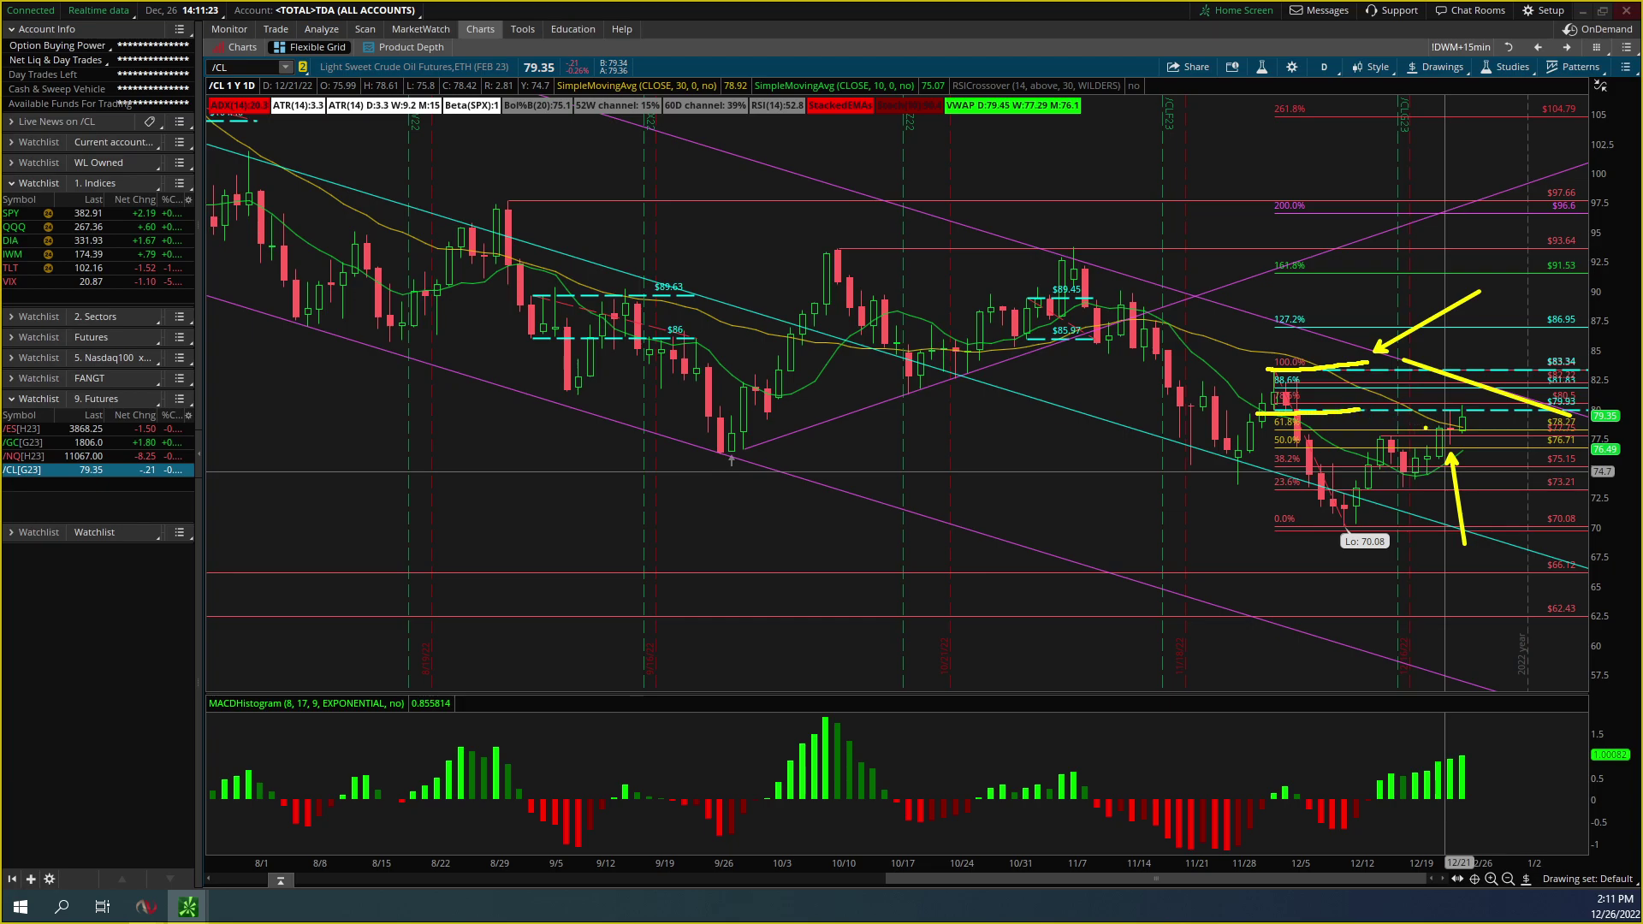
Exit ZoomIt draw mode so the yellow arrows and lines disappear from the /CL daily chart
{"action": "key", "text": "Escape"}
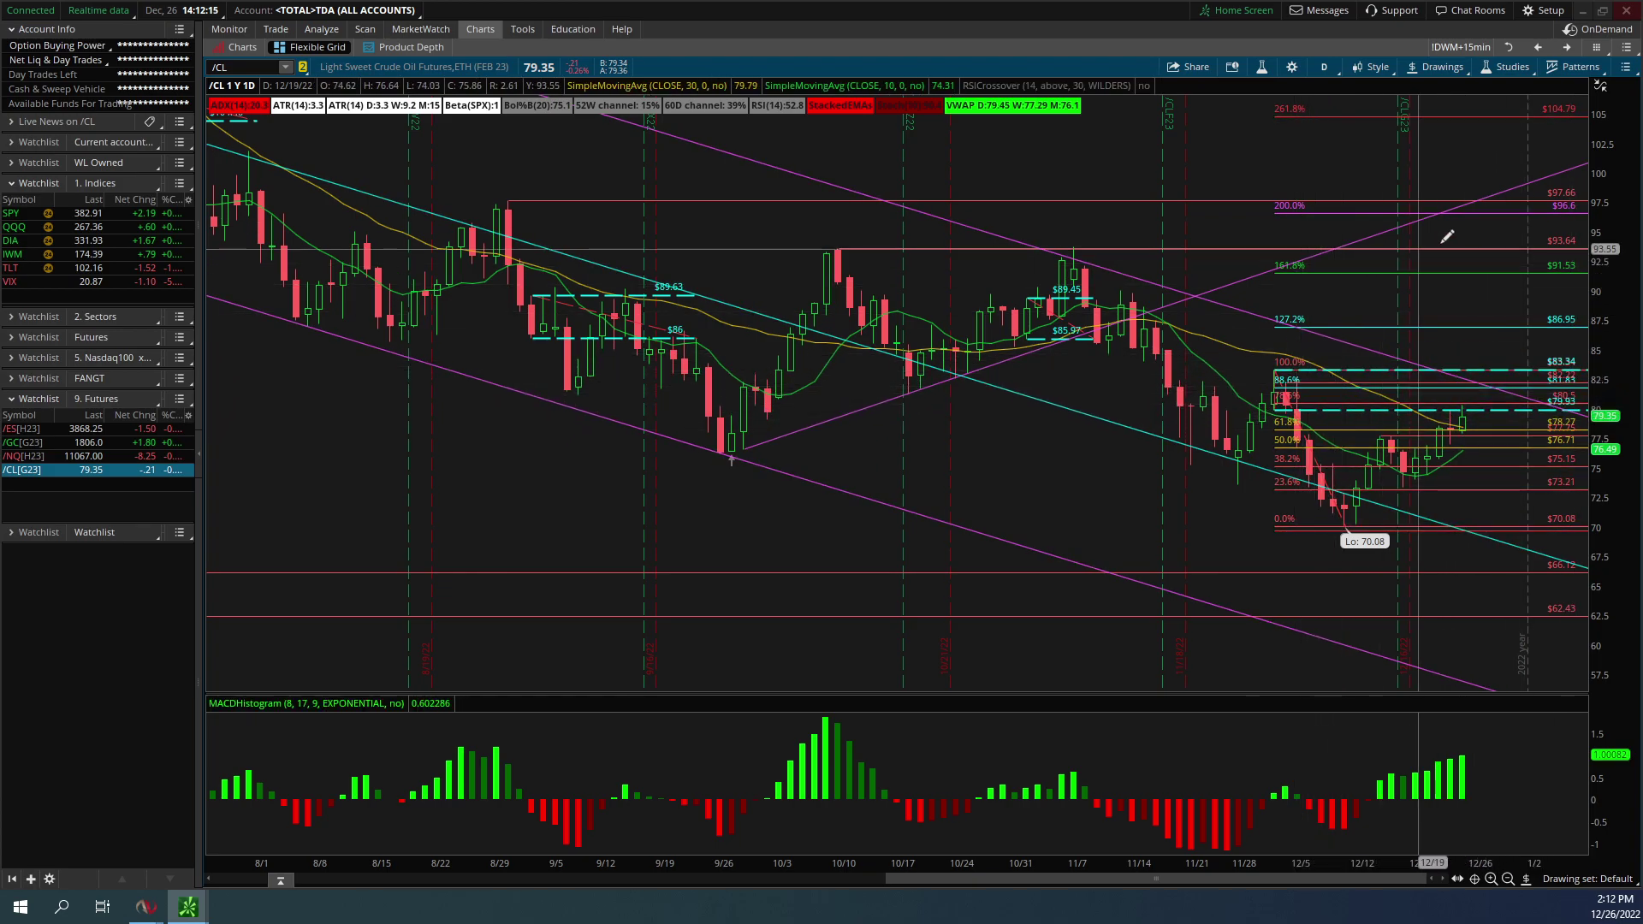
{"action": "key", "text": "alt"}
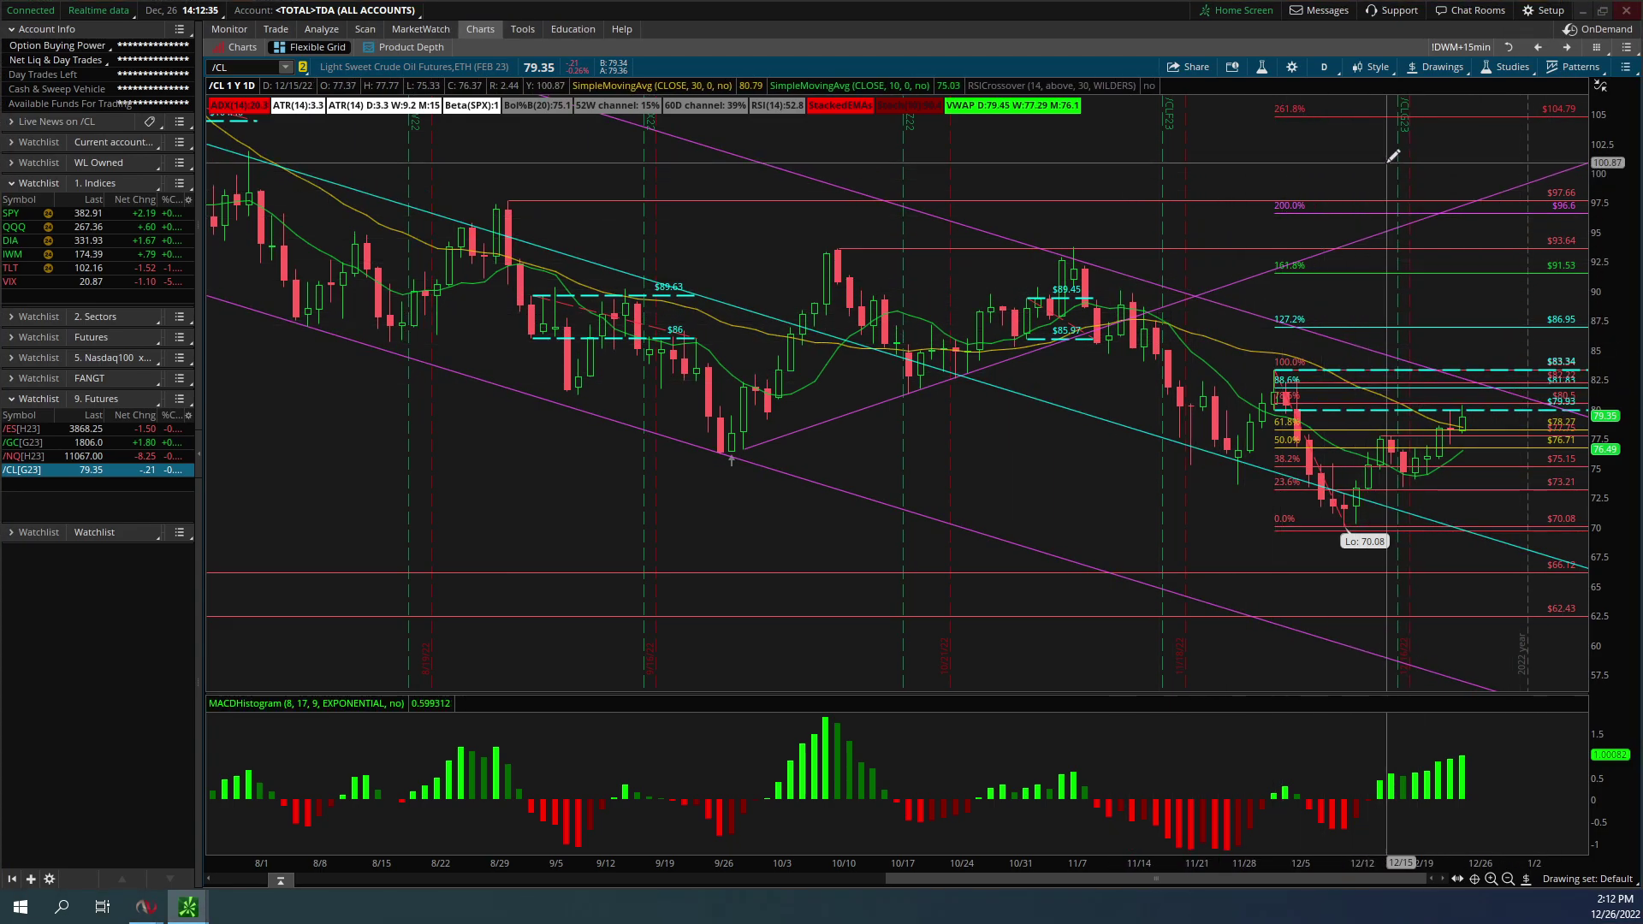
Restore the four-chart grid layout and load IWM into all four charts
{"action": "mouse_move", "coordinate": [1526, 81]}
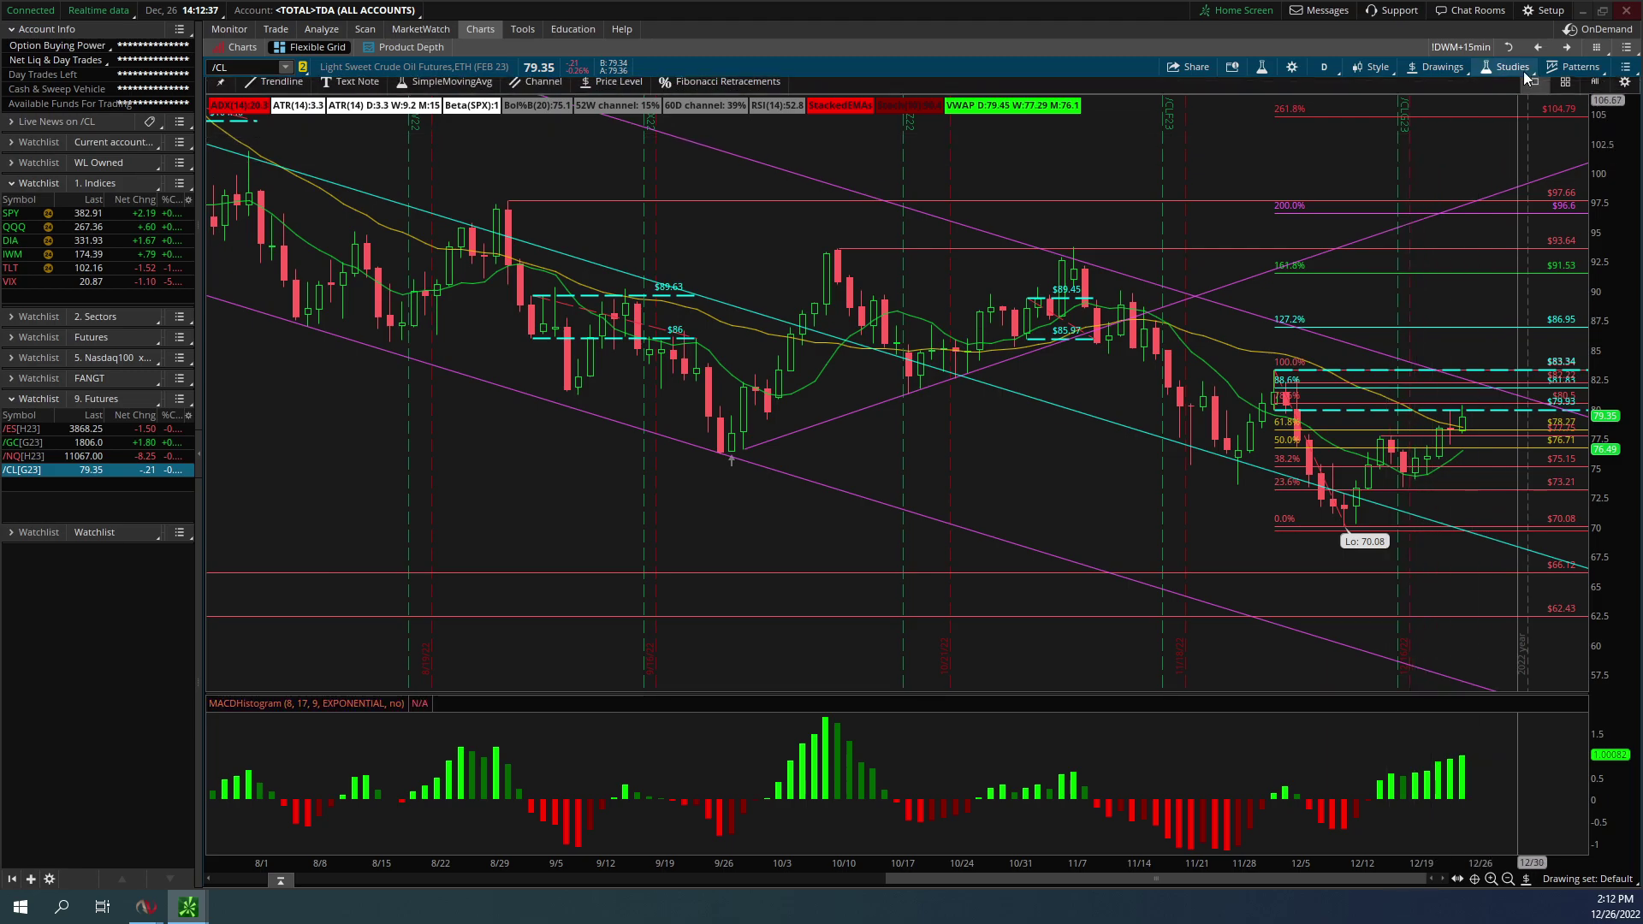
{"action": "left_click", "coordinate": [1512, 48]}
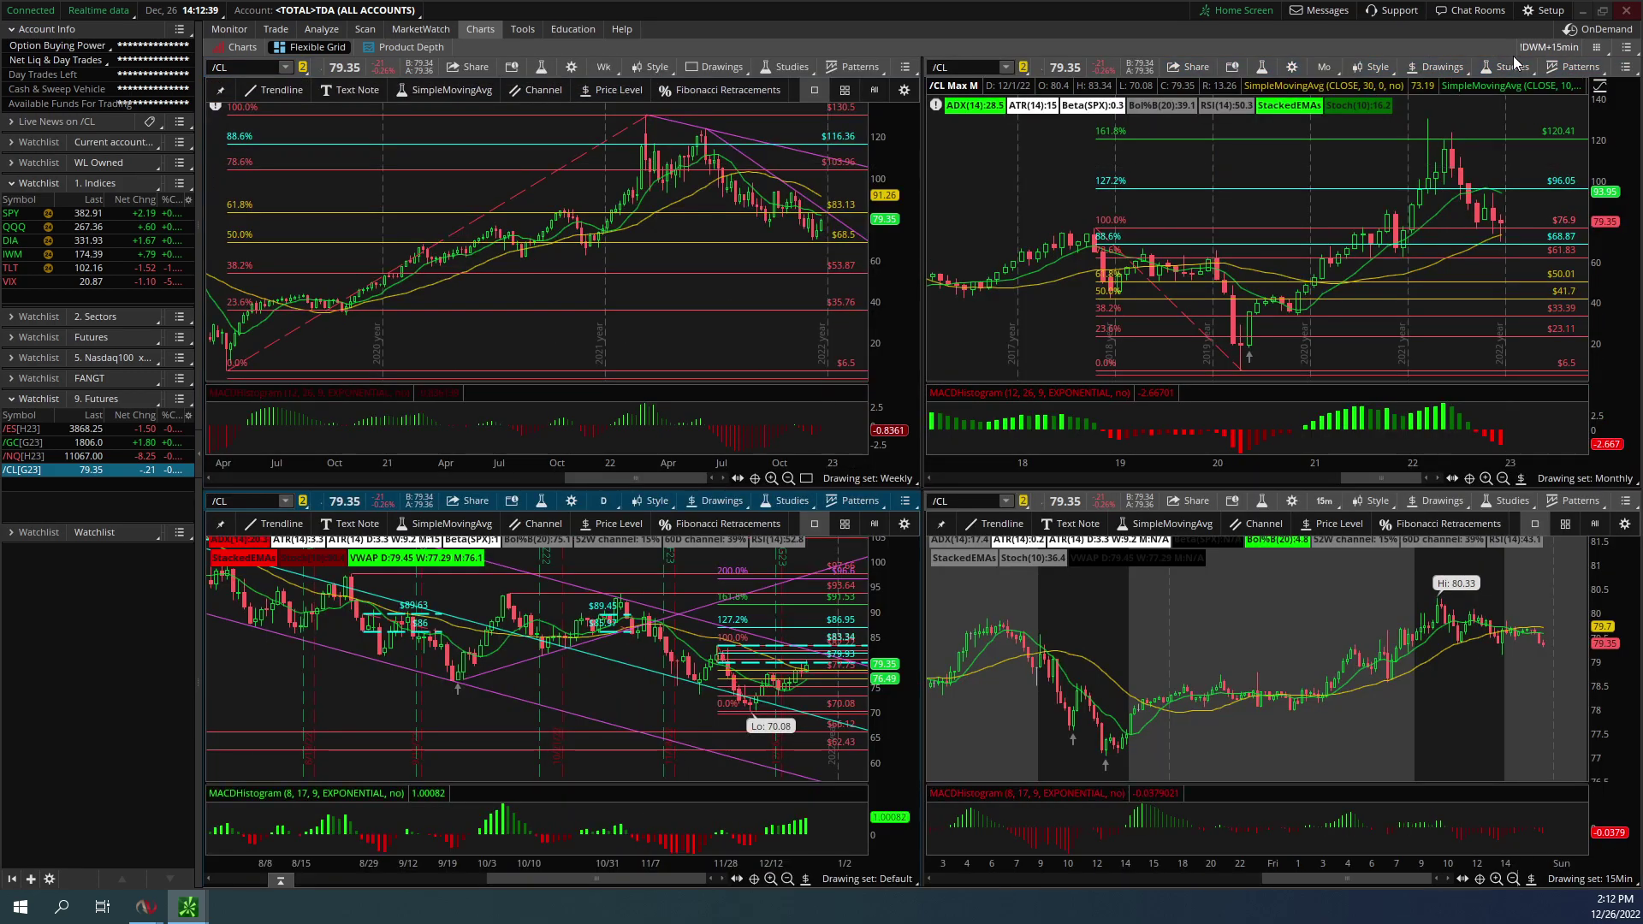
{"action": "left_click", "coordinate": [160, 260]}
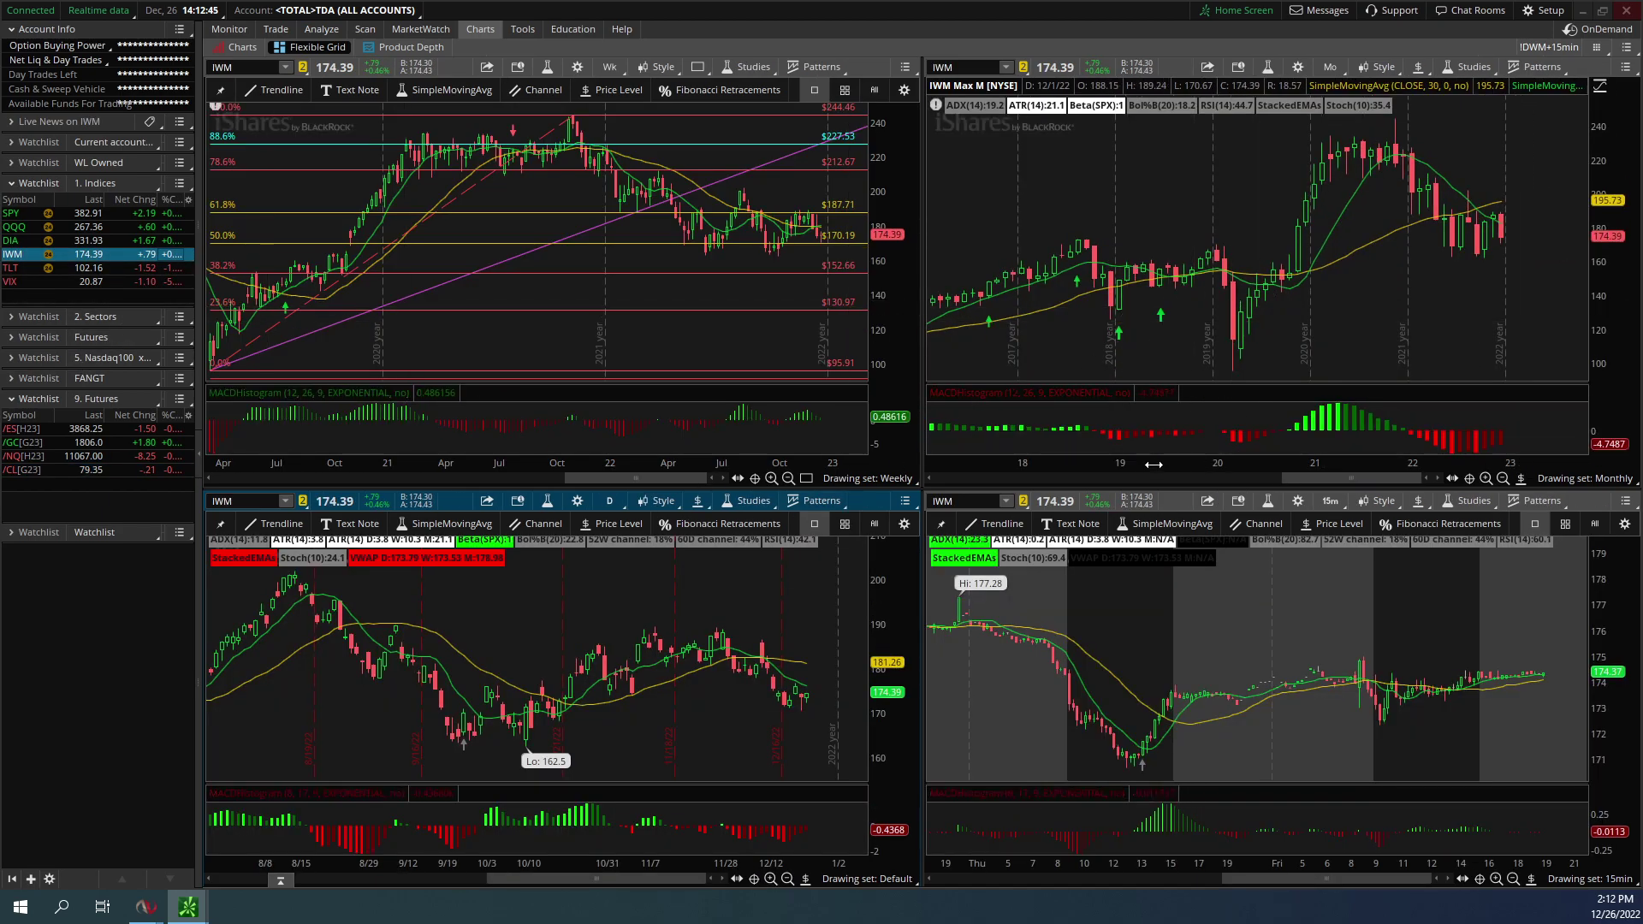
Rescale the monthly IWM chart for more history and wider bars, and widen the weekly bars
{"action": "left_click_drag", "start_coordinate": [1152, 458], "coordinate": [1198, 462]}
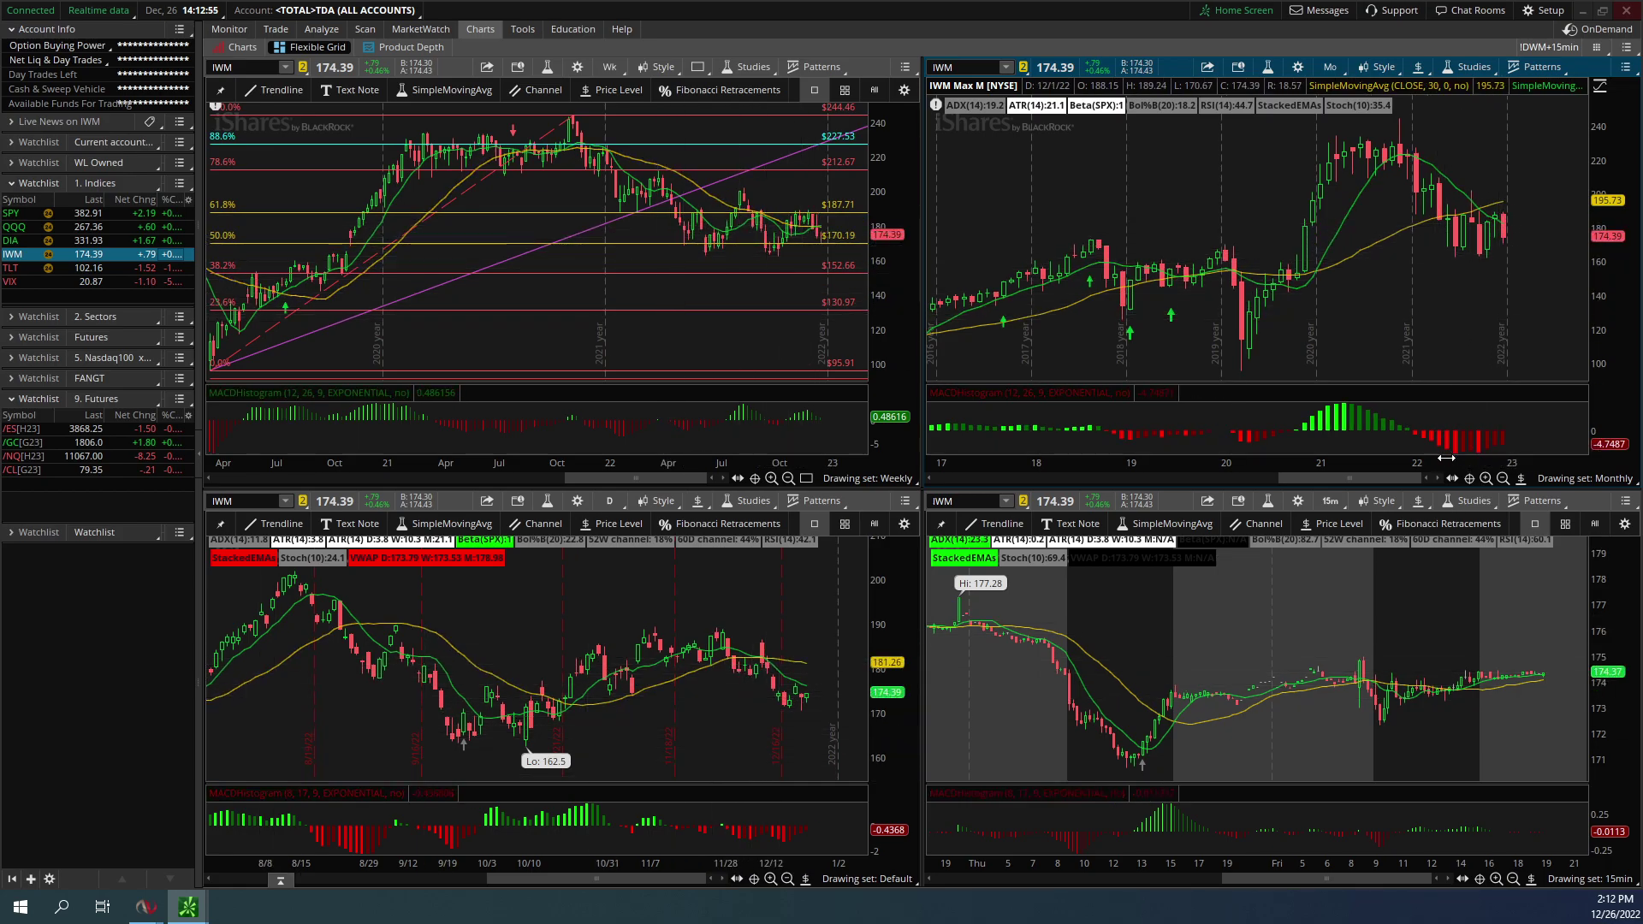
{"action": "left_click_drag", "start_coordinate": [1446, 459], "coordinate": [1428, 460]}
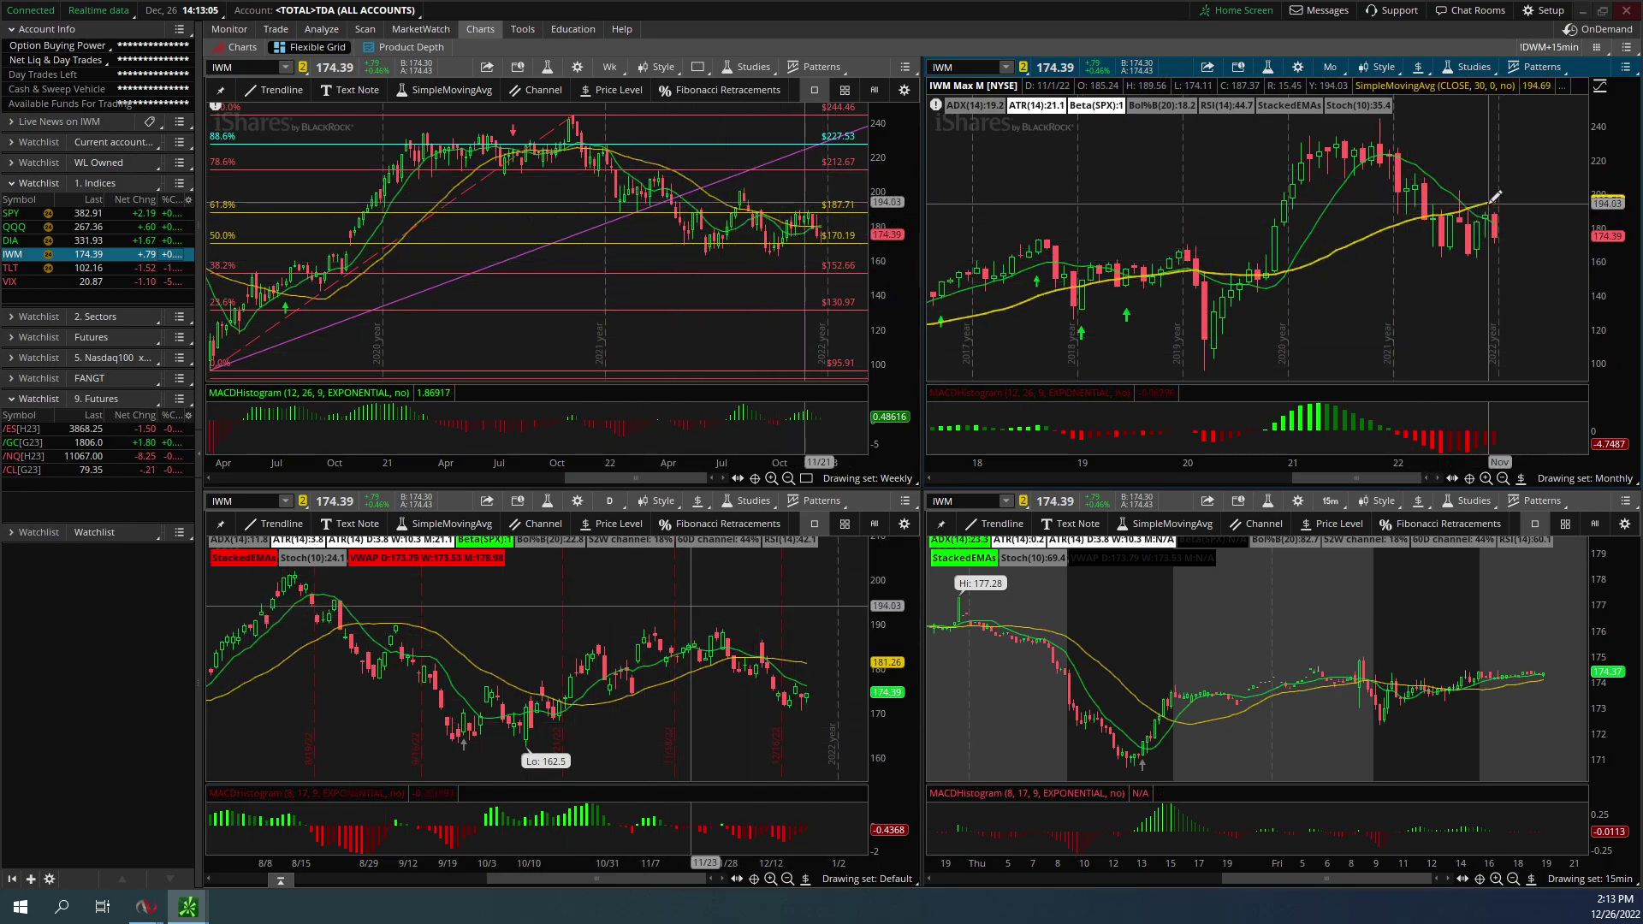
{"action": "mouse_move", "coordinate": [485, 464]}
{"action": "left_mouse_down"}
{"action": "mouse_move", "coordinate": [455, 449]}
{"action": "mouse_move", "coordinate": [480, 454]}
{"action": "left_mouse_up"}
{"action": "left_click", "coordinate": [905, 67]}
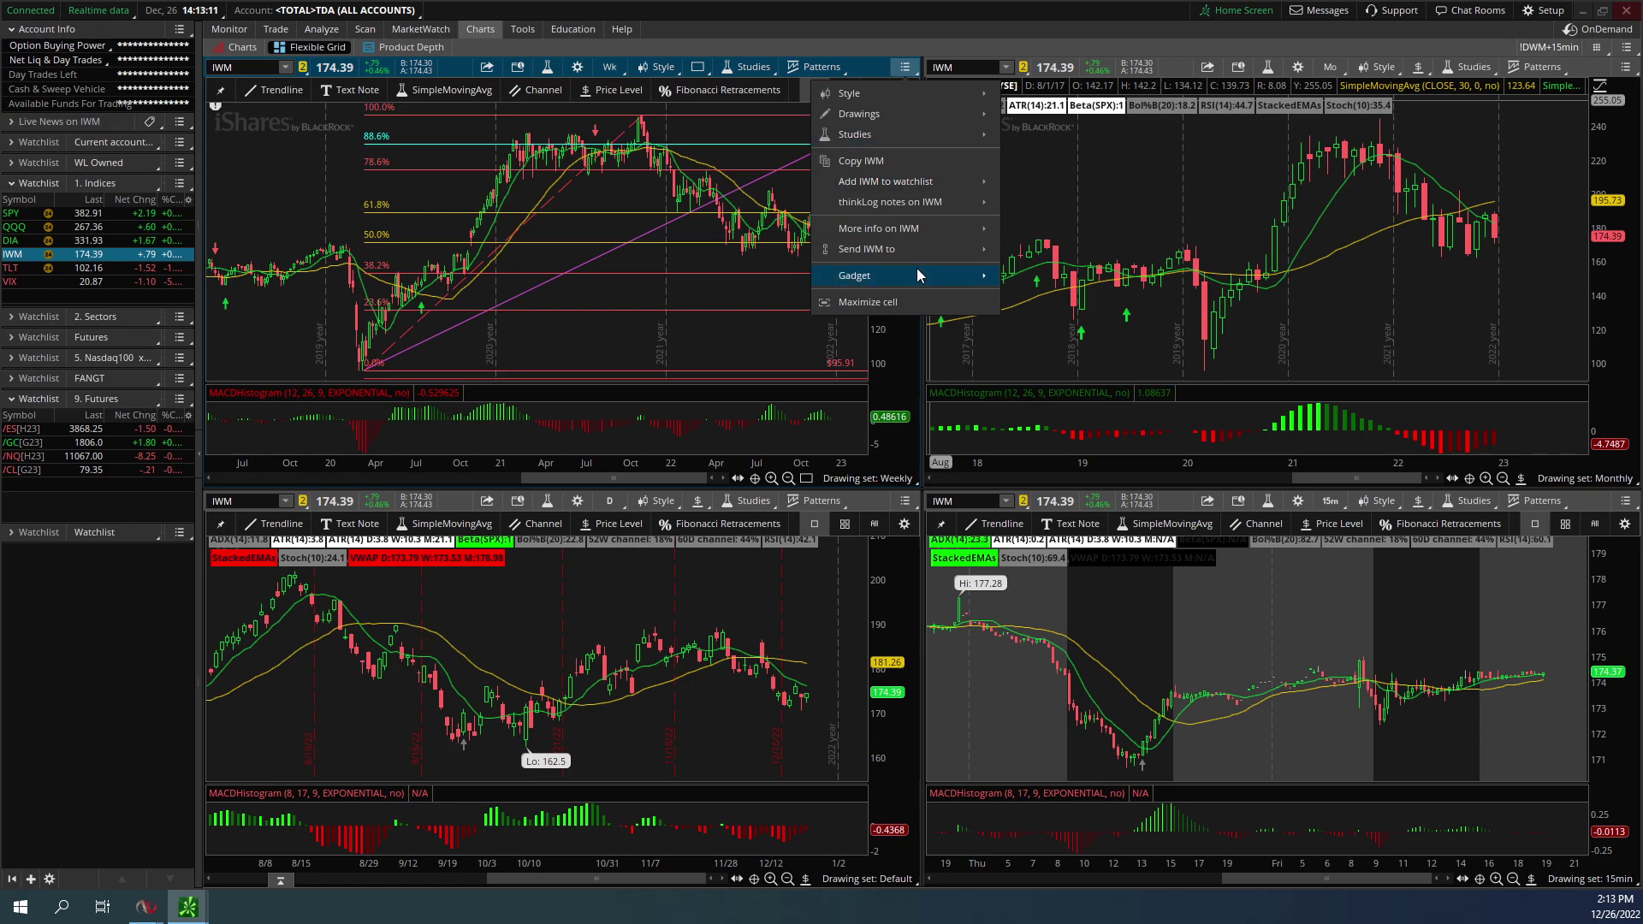
Maximize the weekly IWM chart, zoom in, and sketch a box around the consolidation range
{"action": "left_click", "coordinate": [900, 302]}
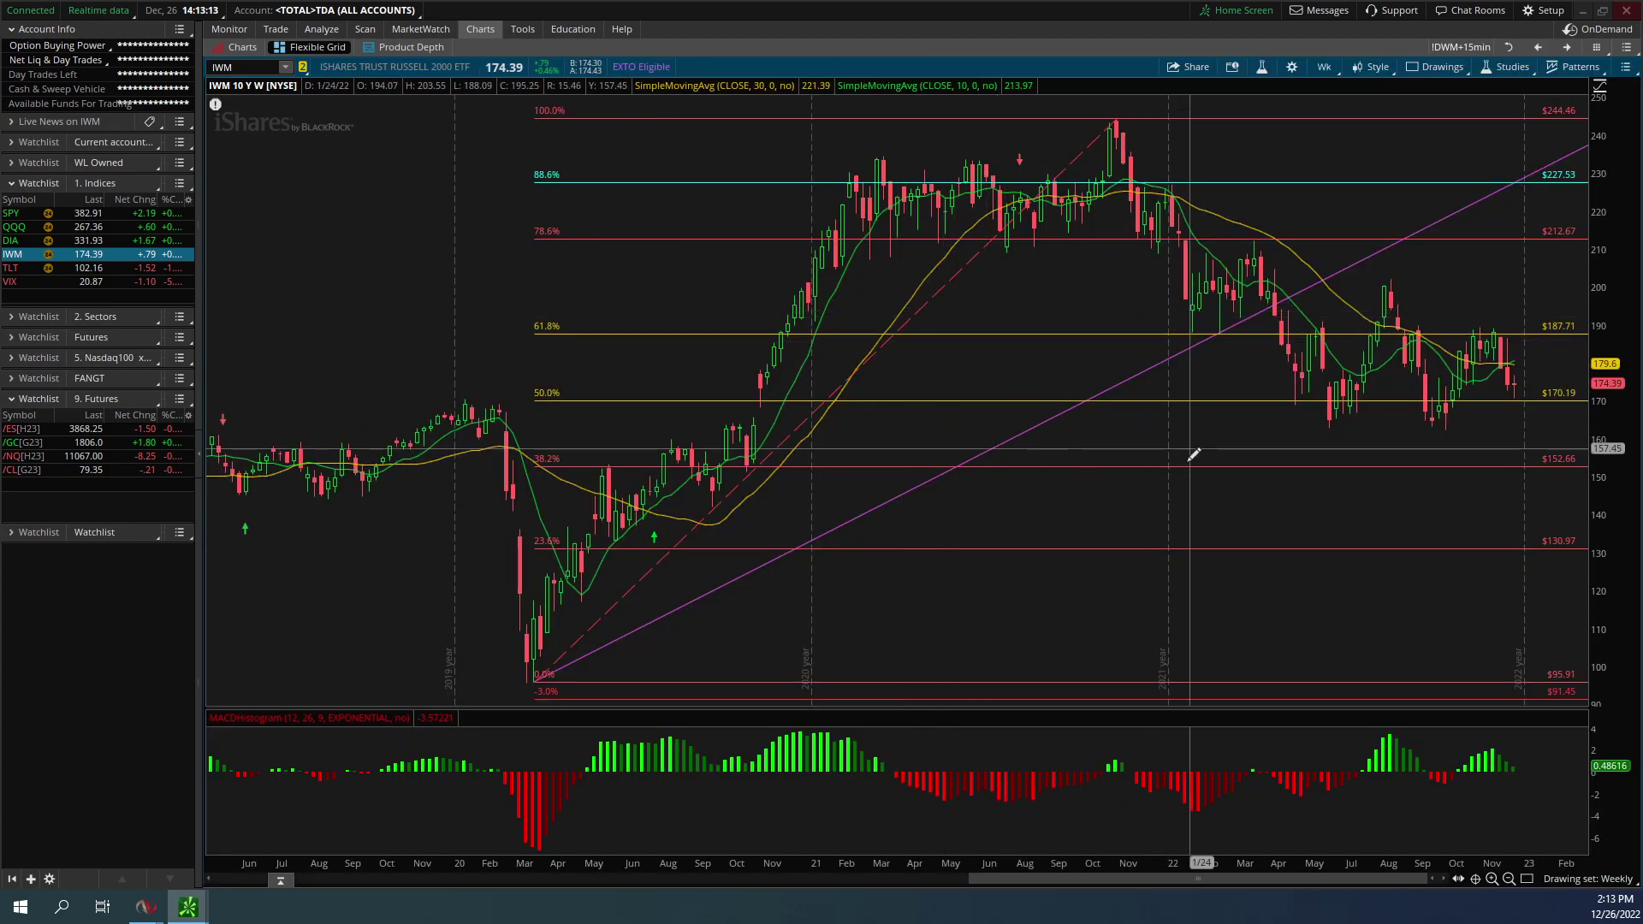
{"action": "scroll", "coordinate": [1199, 782], "scroll_direction": "up", "scroll_amount": 2}
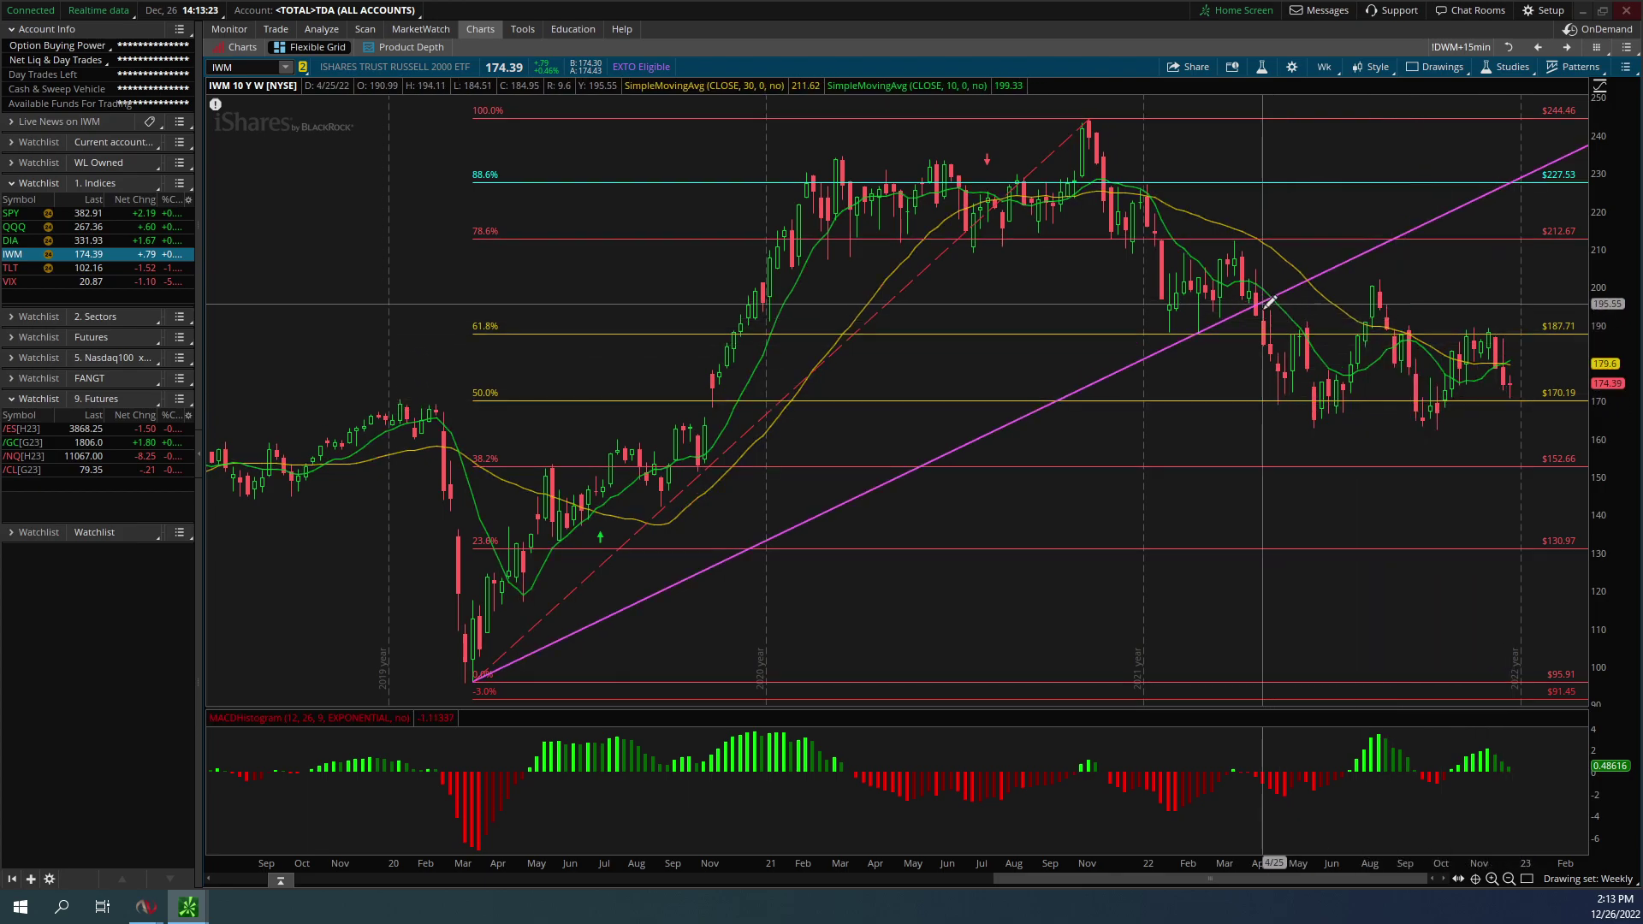
{"action": "key", "text": "alt"}
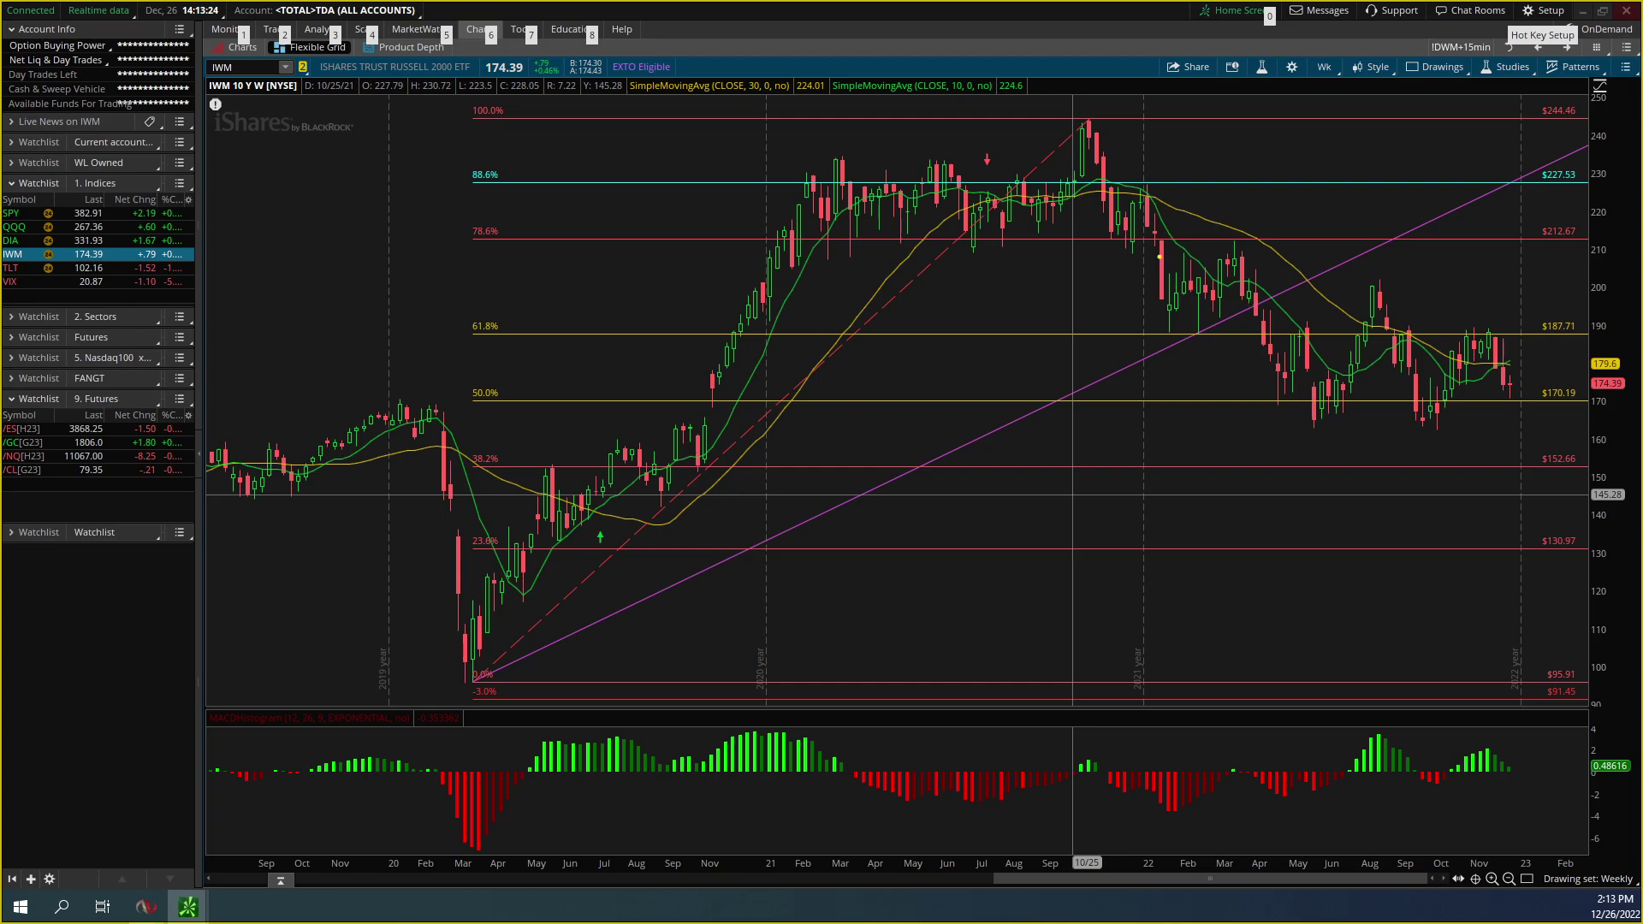
{"action": "left_click_drag", "start_coordinate": [1429, 340], "coordinate": [1527, 400]}
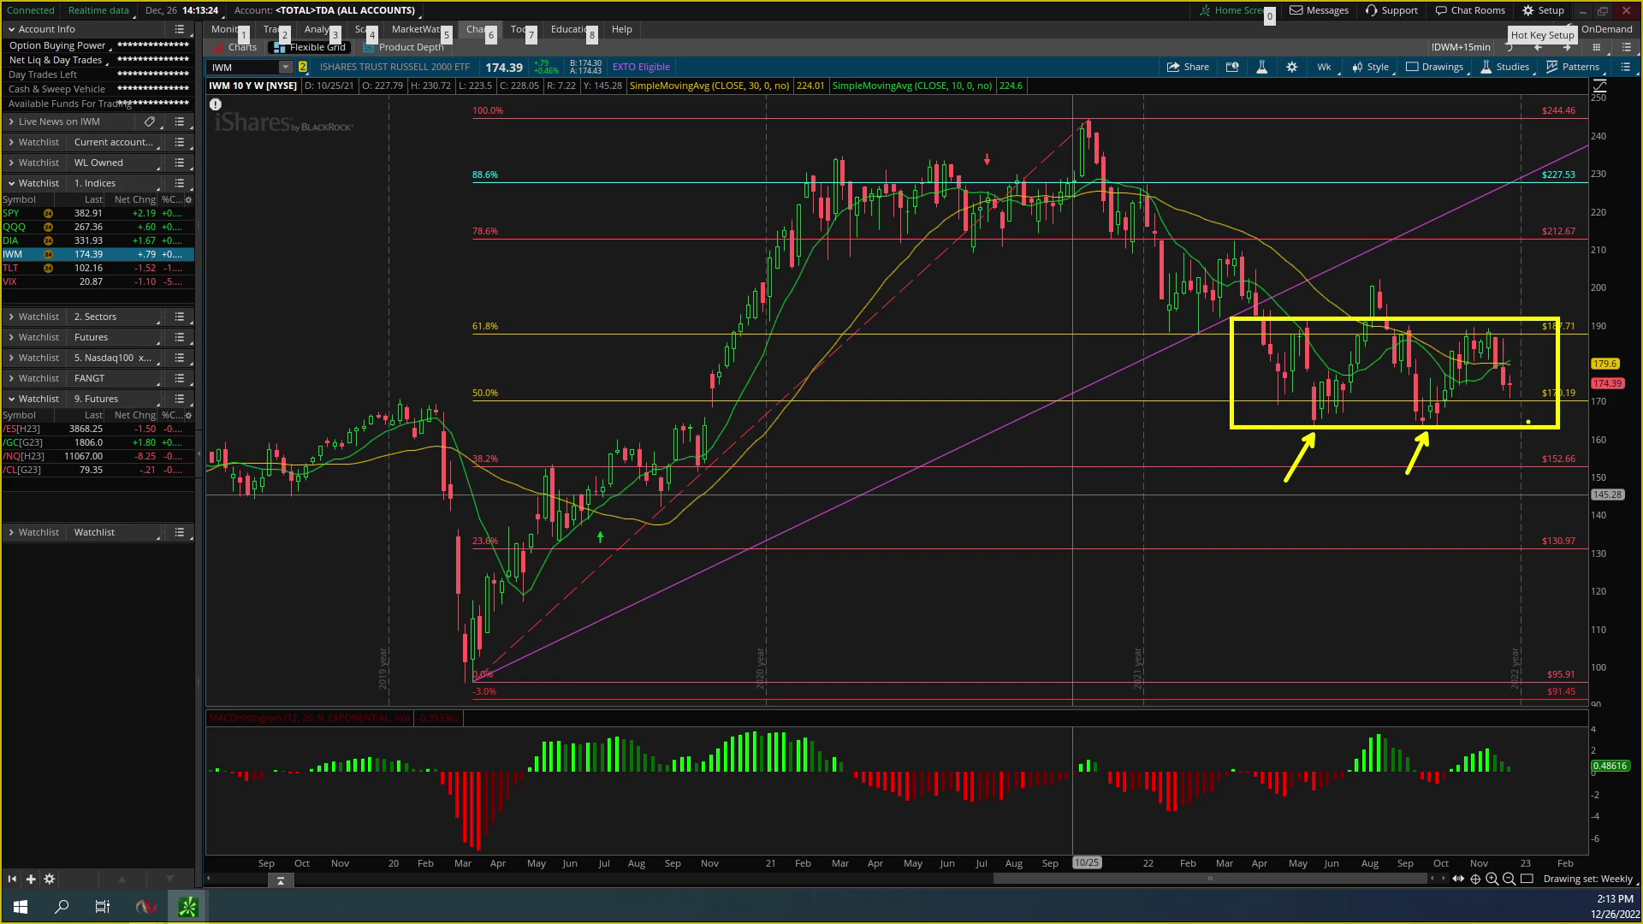
{"action": "left_click_drag", "start_coordinate": [1524, 415], "coordinate": [1537, 414]}
Sketch arrows toward $152.66 and $130.97, plus two horizontal support lines with upward arrows
{"action": "left_click_drag", "start_coordinate": [1510, 468], "coordinate": [1366, 542]}
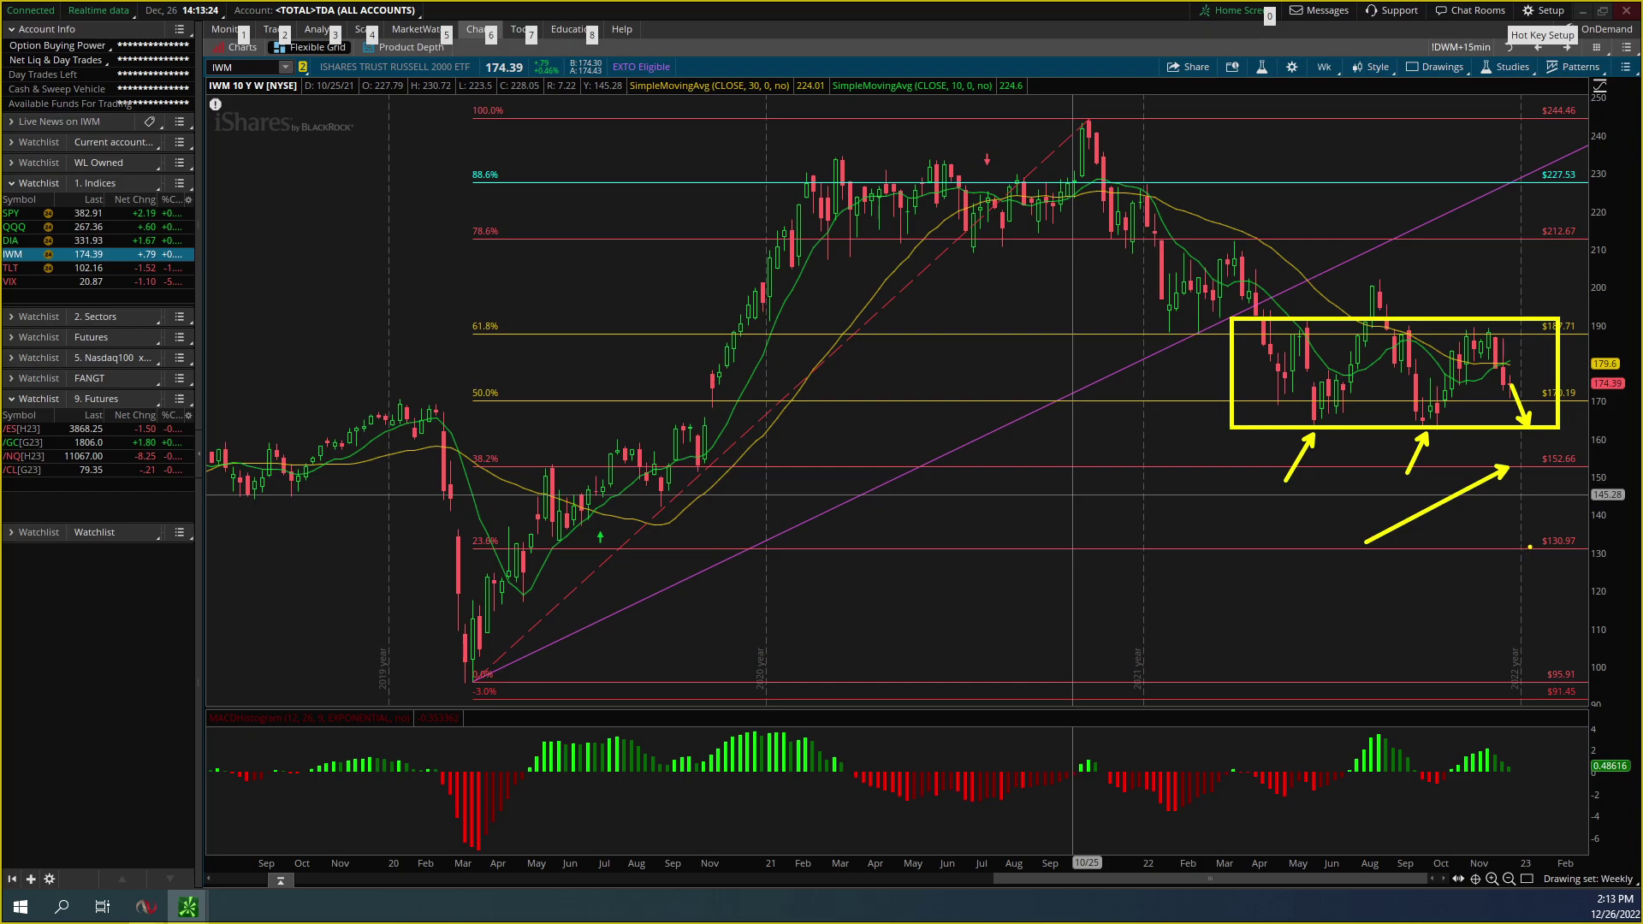
{"action": "left_click_drag", "start_coordinate": [1527, 552], "coordinate": [1440, 607]}
{"action": "mouse_move", "coordinate": [640, 509]}
{"action": "left_mouse_down"}
{"action": "mouse_move", "coordinate": [1070, 542]}
{"action": "mouse_move", "coordinate": [1575, 509]}
{"action": "left_mouse_up"}
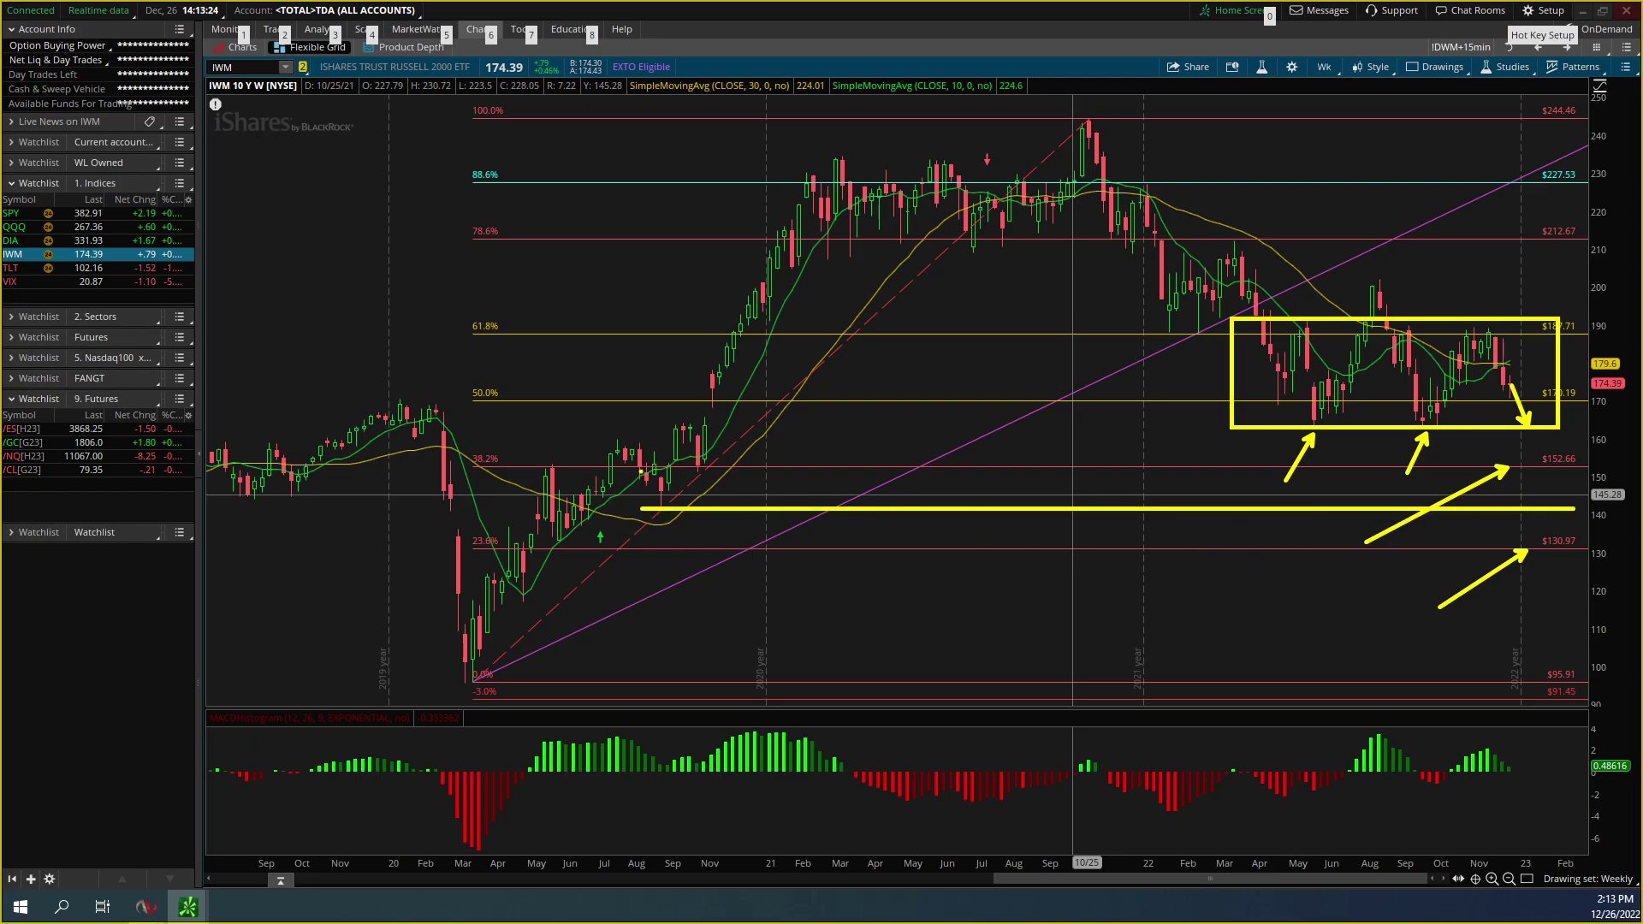
{"action": "left_click_drag", "start_coordinate": [556, 541], "coordinate": [1597, 540]}
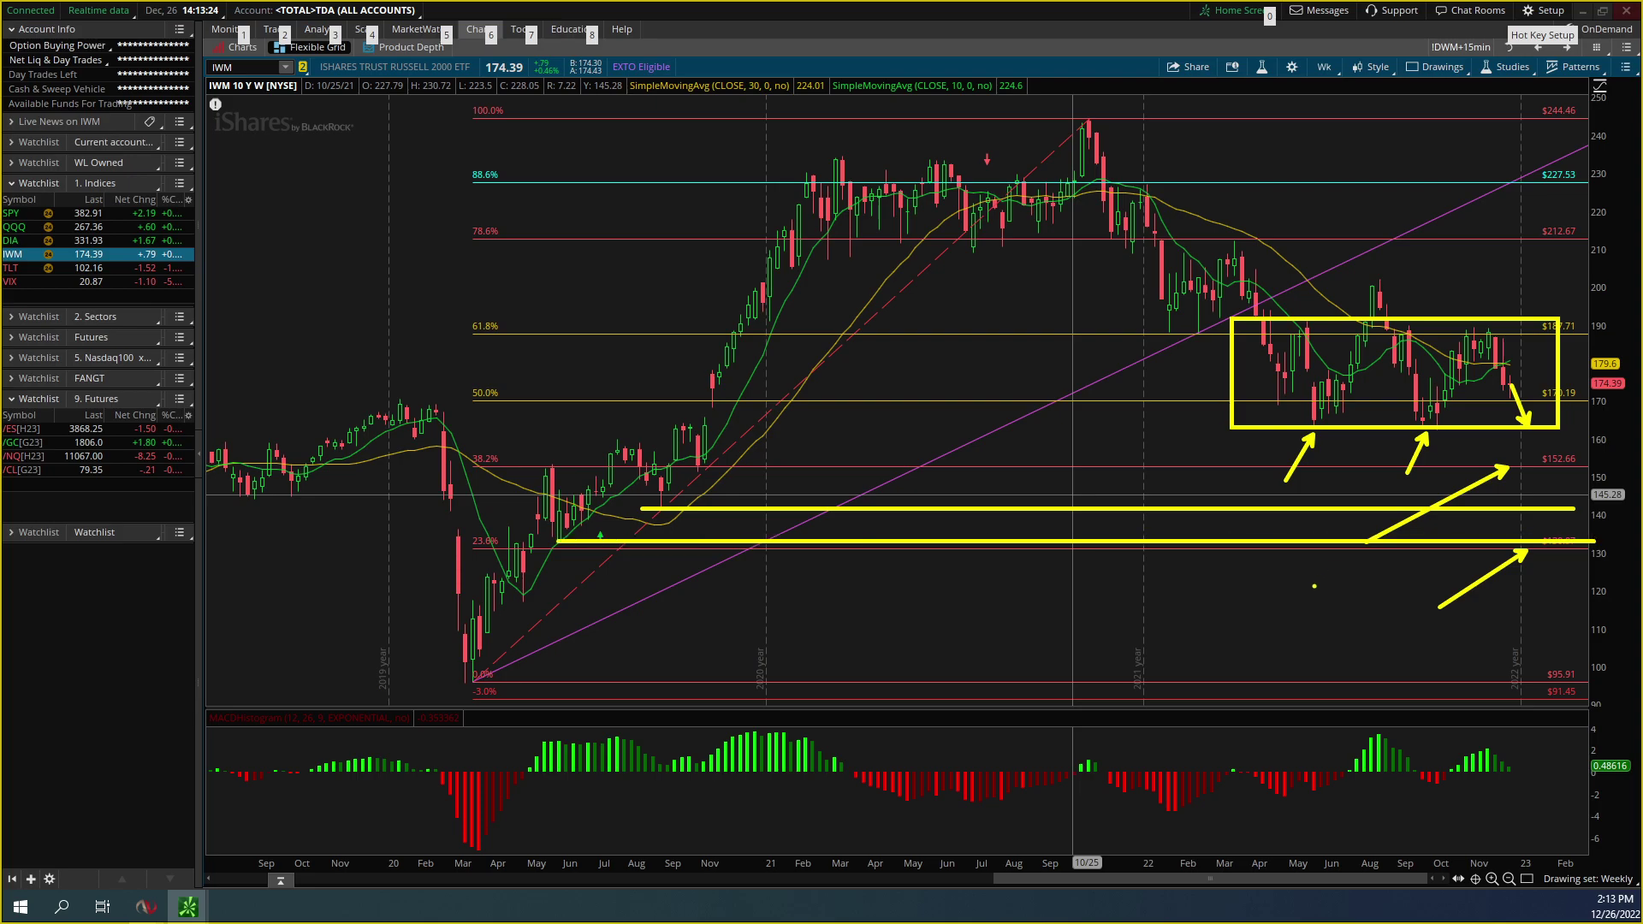
{"action": "left_click_drag", "start_coordinate": [553, 578], "coordinate": [561, 548]}
{"action": "left_click_drag", "start_coordinate": [659, 523], "coordinate": [658, 500]}
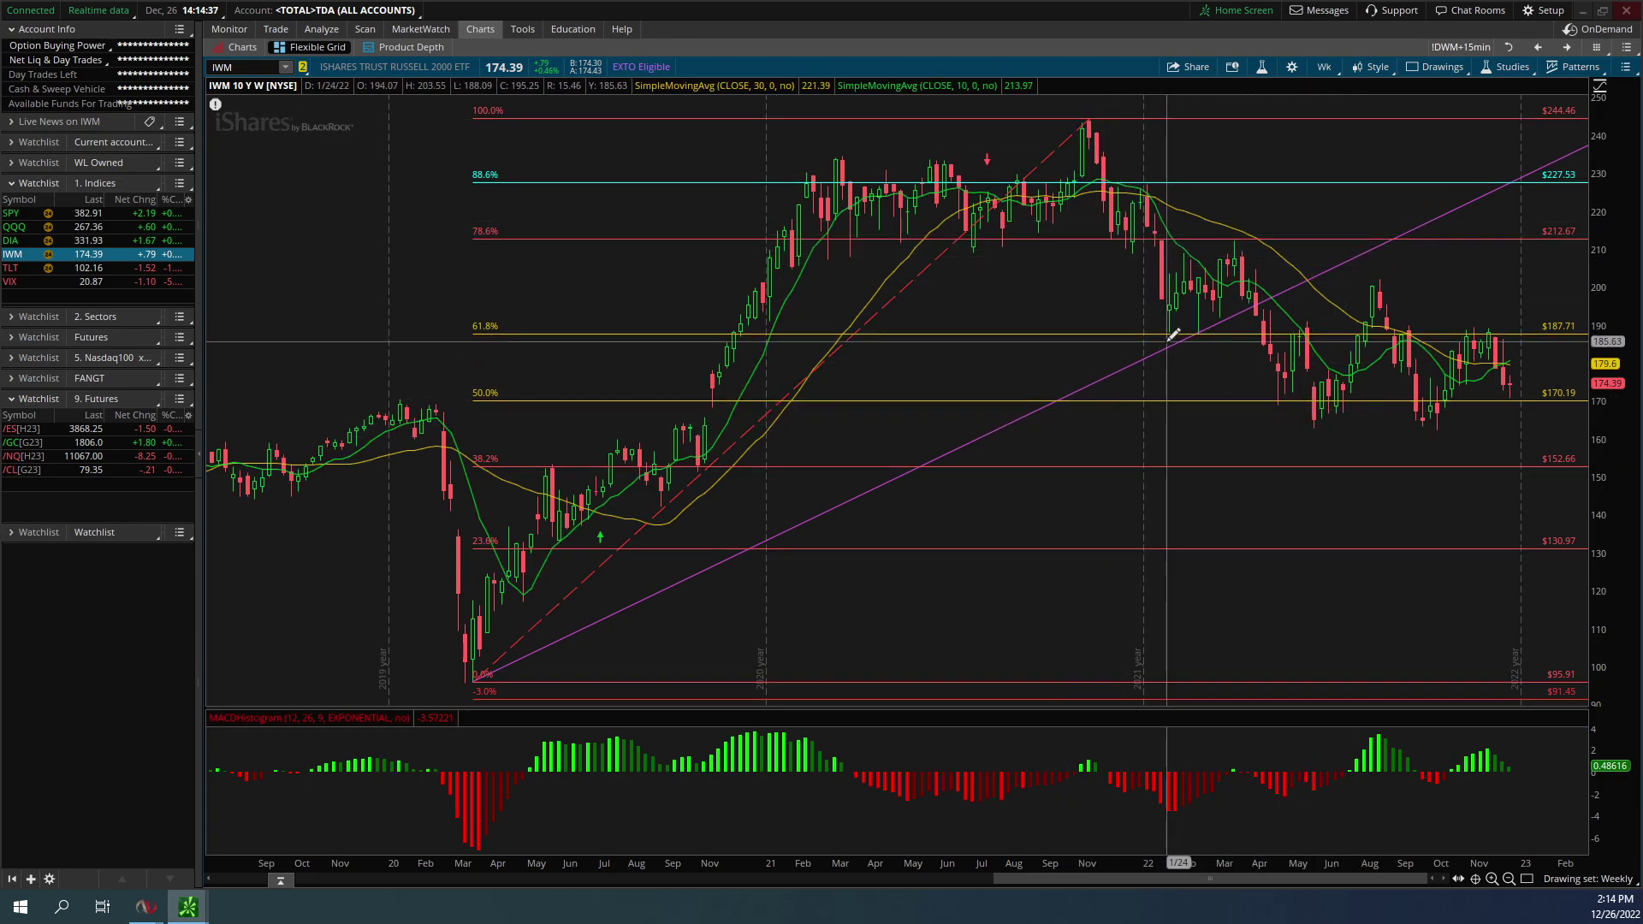
{"action": "key", "text": "alt"}
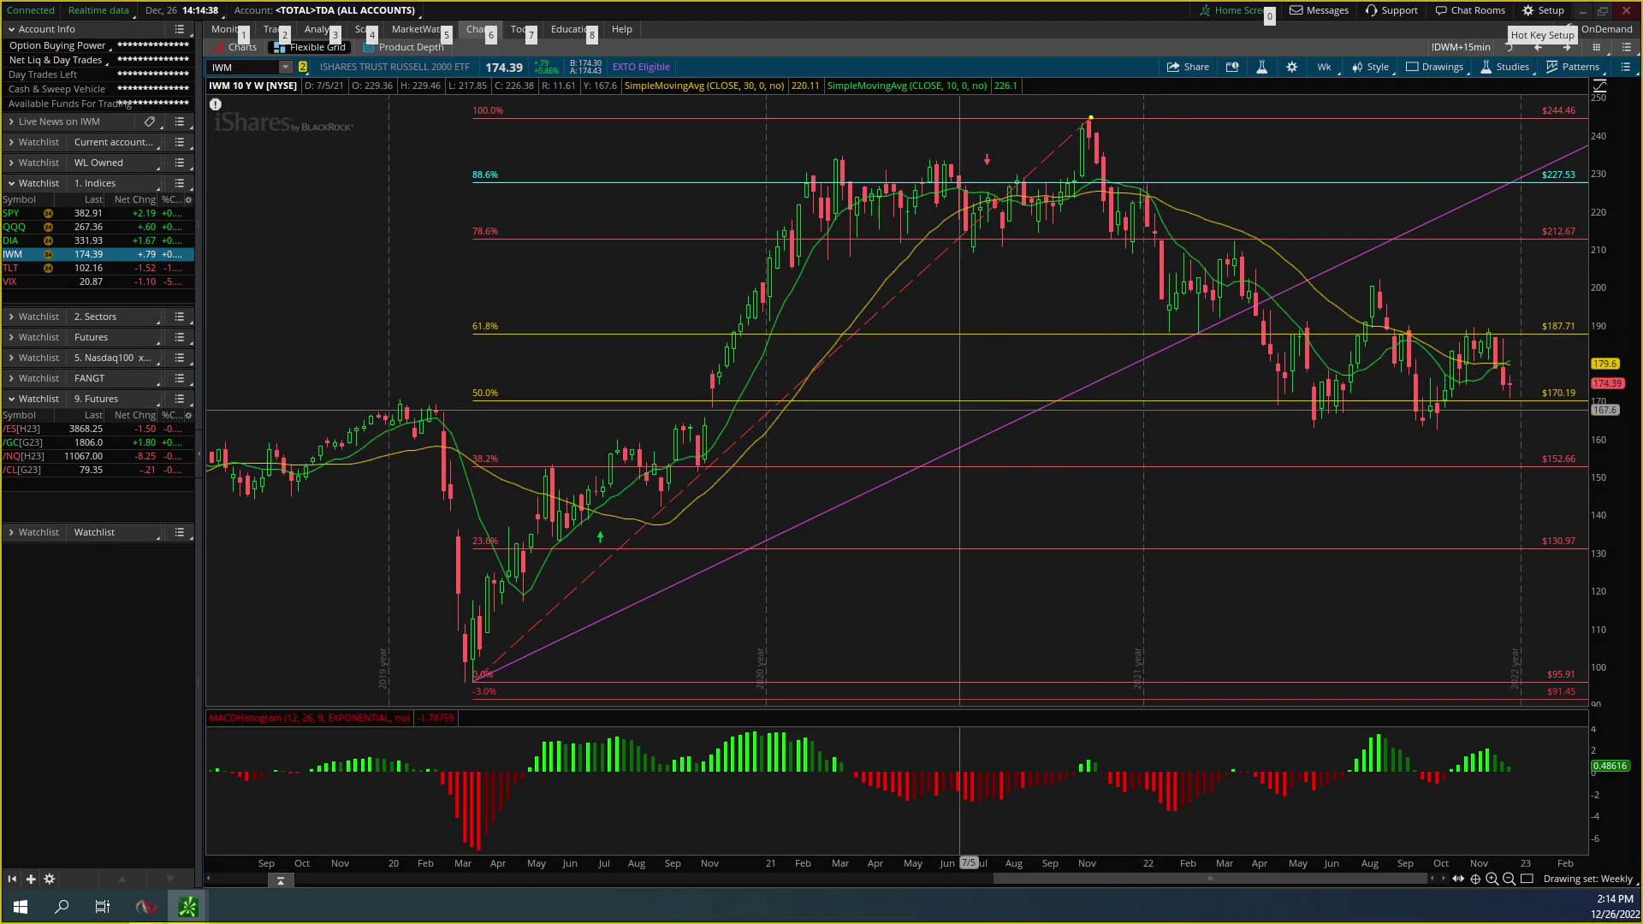
{"action": "mouse_move", "coordinate": [1085, 119]}
{"action": "left_mouse_down"}
{"action": "mouse_move", "coordinate": [1123, 243]}
{"action": "mouse_move", "coordinate": [1139, 198]}
{"action": "mouse_move", "coordinate": [1170, 324]}
{"action": "mouse_move", "coordinate": [1243, 257]}
{"action": "mouse_move", "coordinate": [1290, 392]}
{"action": "mouse_move", "coordinate": [1302, 331]}
{"action": "mouse_move", "coordinate": [1310, 343]}
{"action": "mouse_move", "coordinate": [1325, 421]}
{"action": "mouse_move", "coordinate": [1366, 341]}
{"action": "mouse_move", "coordinate": [1348, 324]}
{"action": "mouse_move", "coordinate": [1373, 297]}
{"action": "mouse_move", "coordinate": [1429, 417]}
{"action": "left_mouse_up"}
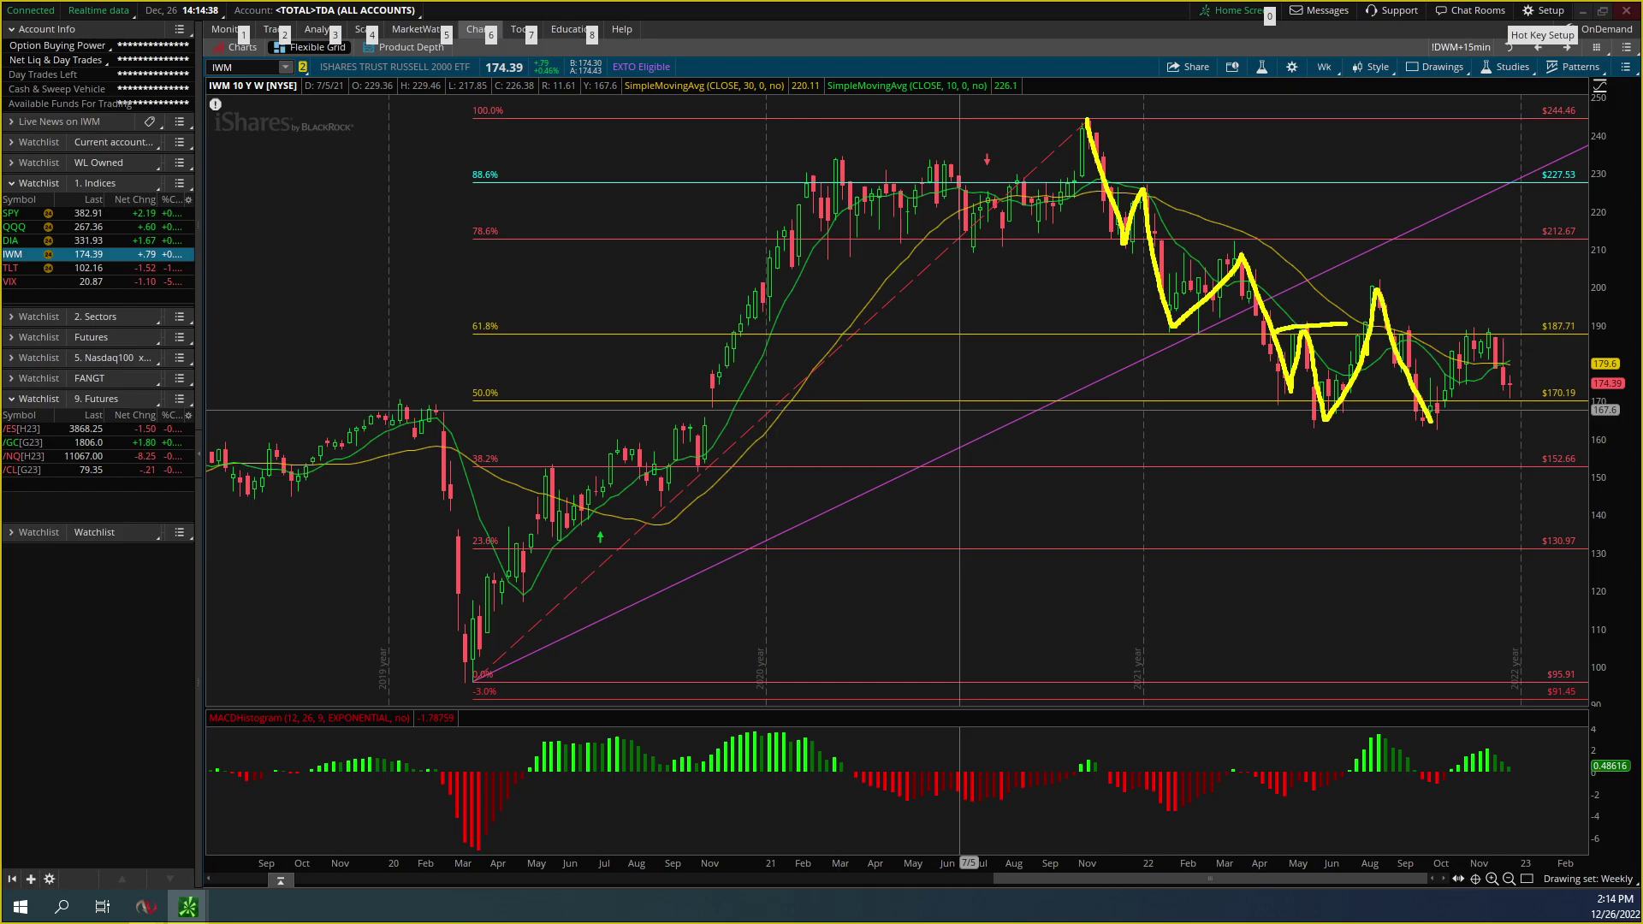
{"action": "left_click_drag", "start_coordinate": [1270, 424], "coordinate": [1498, 418]}
{"action": "left_click_drag", "start_coordinate": [1327, 279], "coordinate": [1427, 281]}
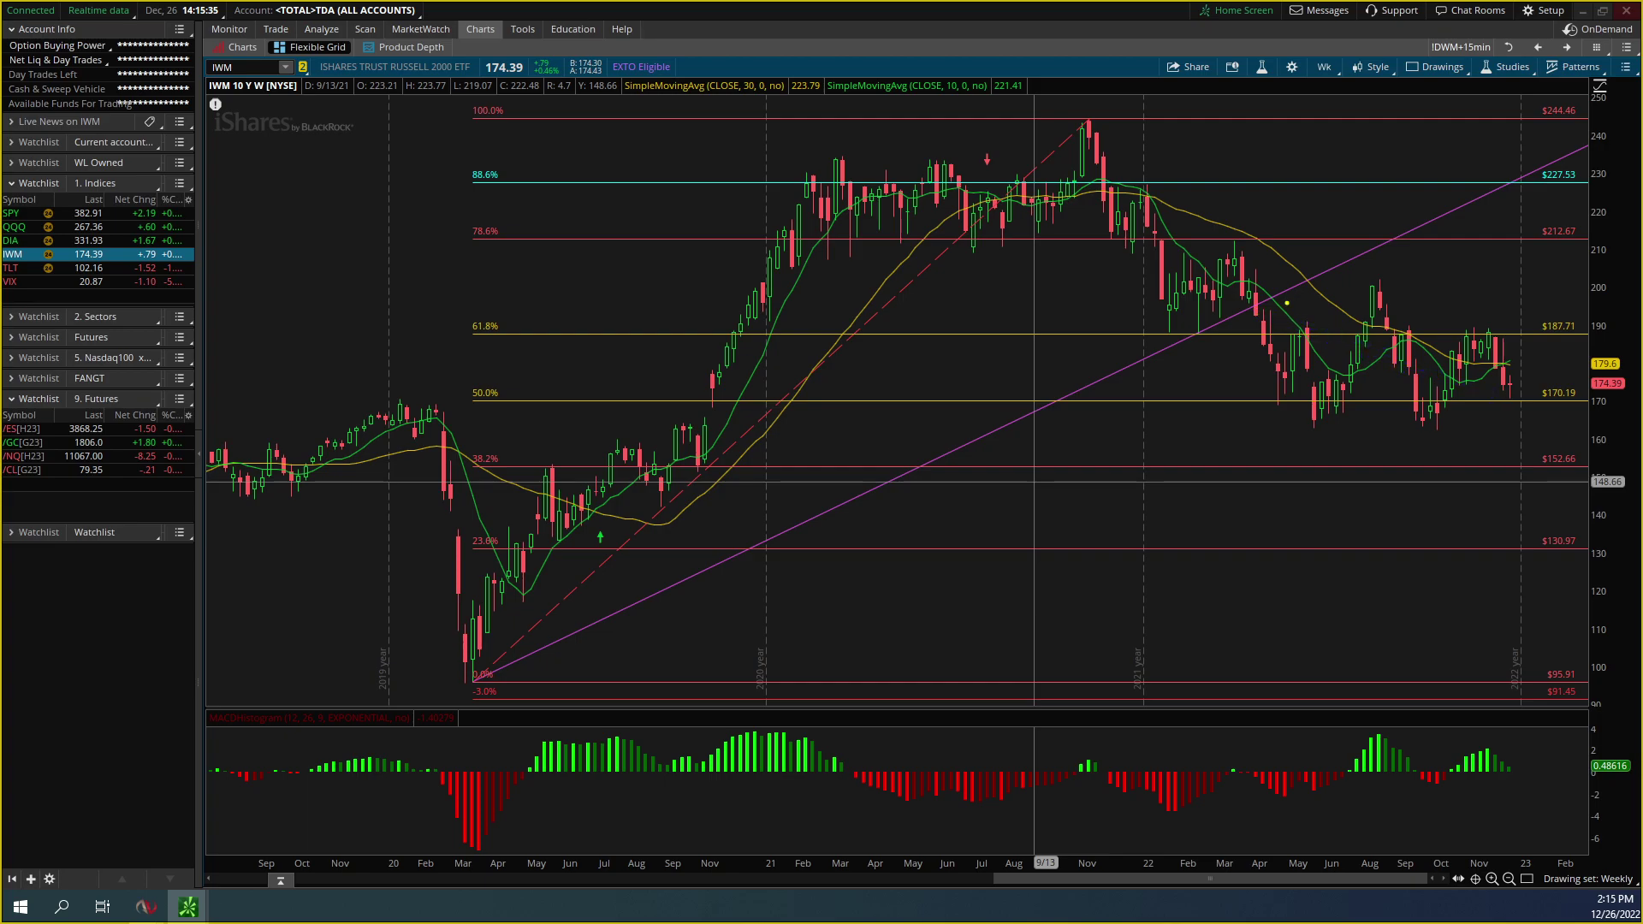
Sketch a box over the range, an arrow from the 2021 peak, a swing zigzag, and two down arrows
{"action": "mouse_move", "coordinate": [1258, 321]}
{"action": "left_mouse_down"}
{"action": "mouse_move", "coordinate": [1537, 403]}
{"action": "mouse_move", "coordinate": [1546, 430]}
{"action": "left_mouse_up"}
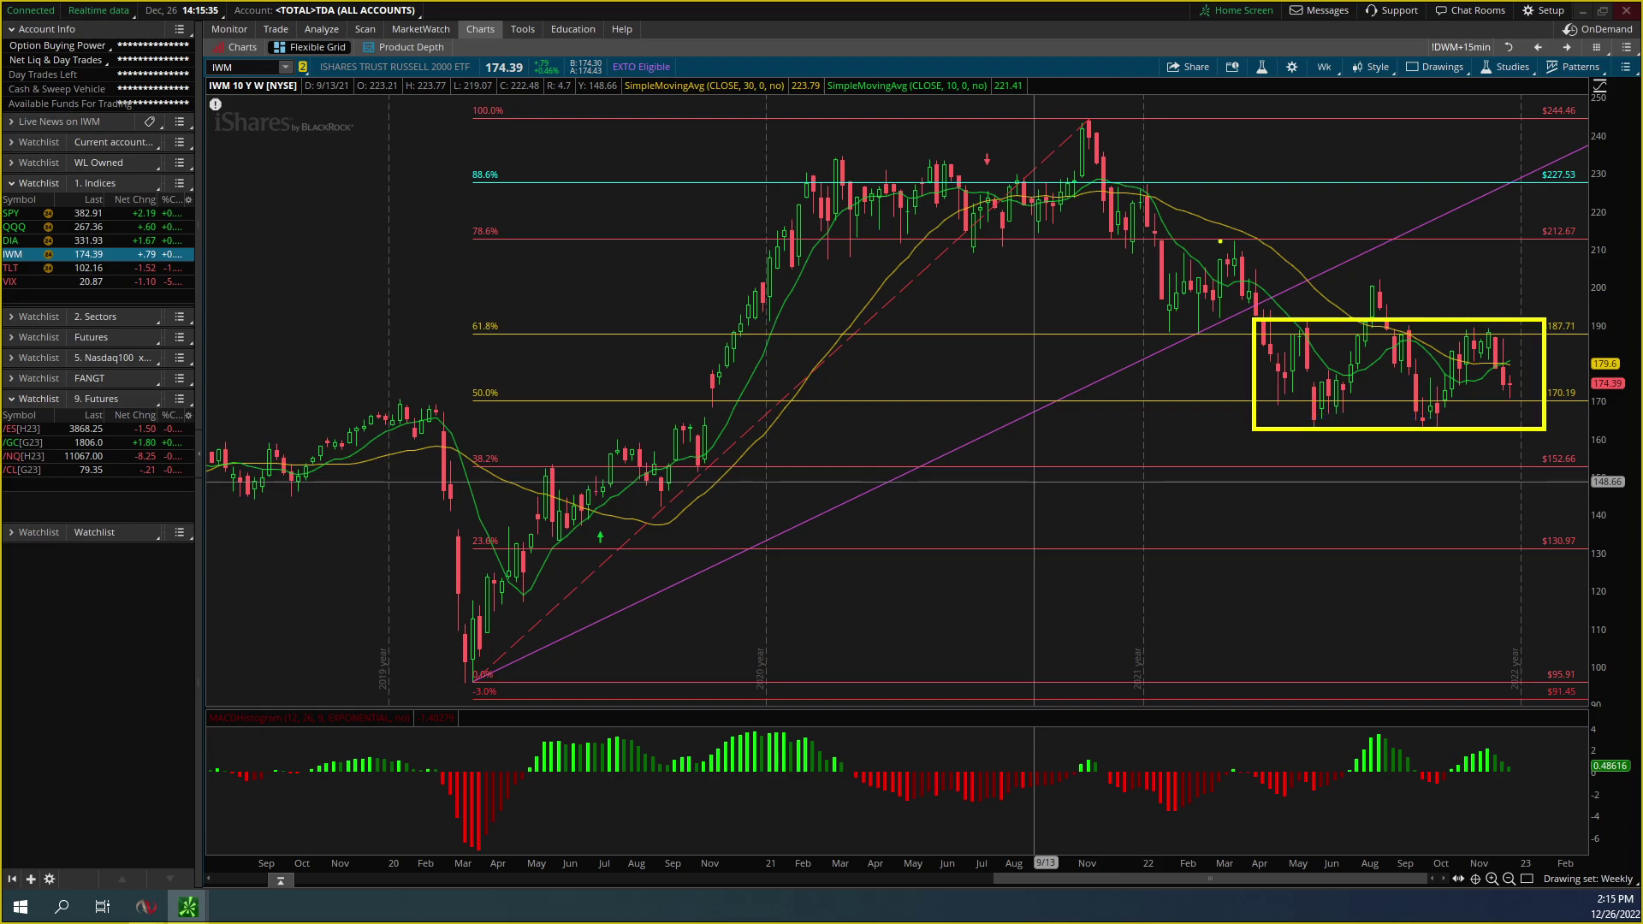
{"action": "left_click_drag", "start_coordinate": [1236, 314], "coordinate": [1094, 145]}
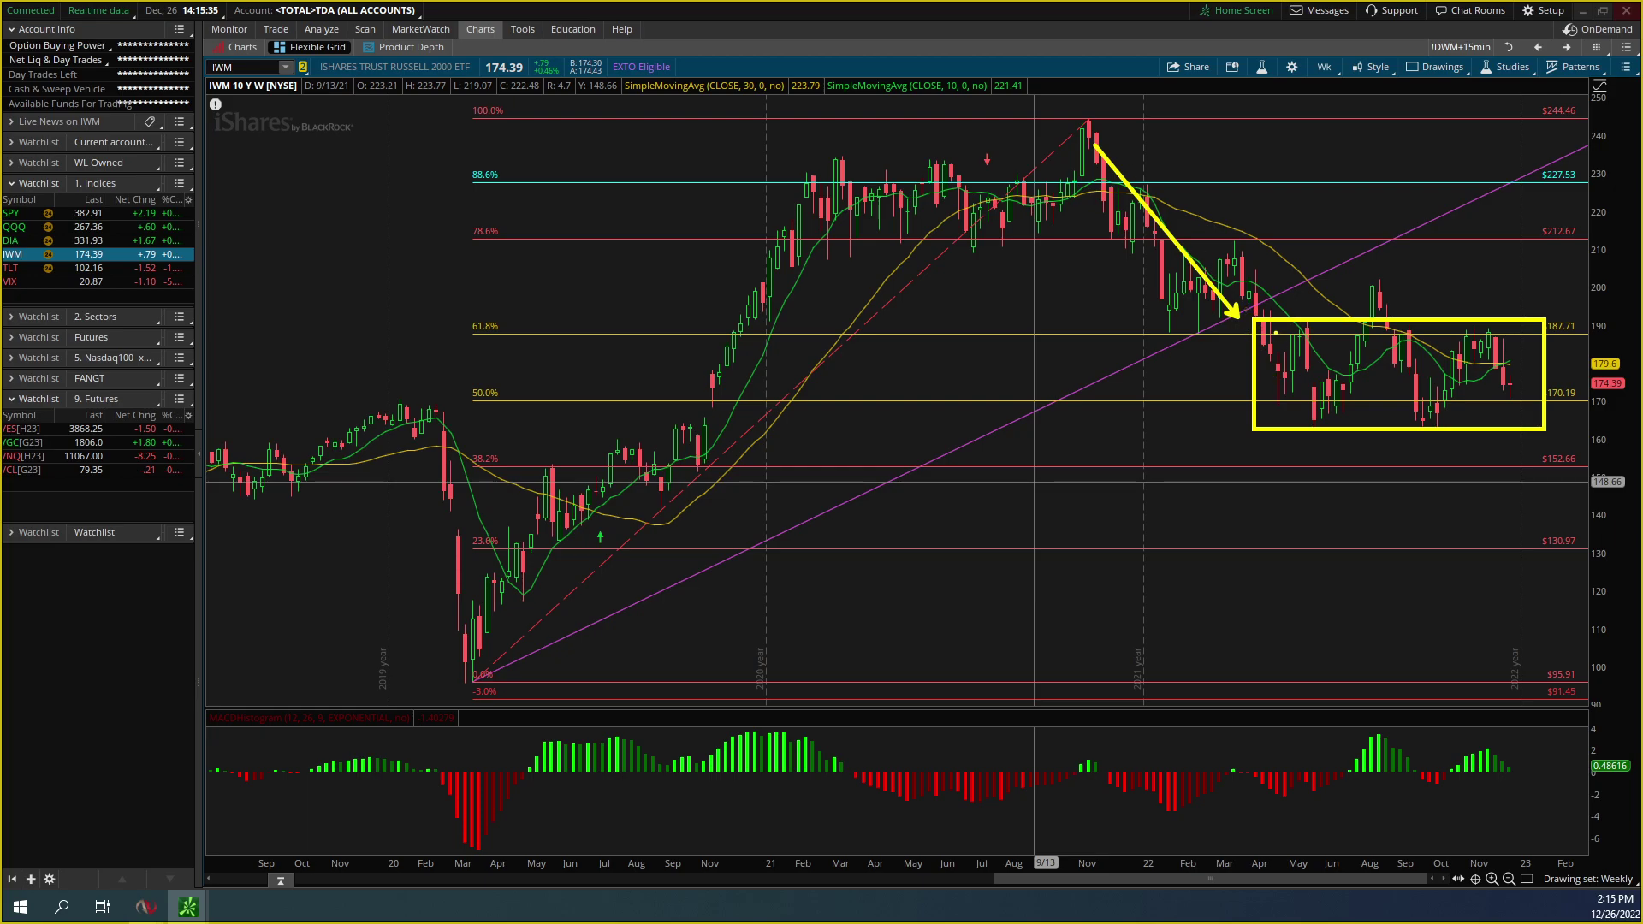
{"action": "mouse_move", "coordinate": [1255, 324]}
{"action": "left_mouse_down"}
{"action": "mouse_move", "coordinate": [1305, 416]}
{"action": "mouse_move", "coordinate": [1334, 323]}
{"action": "mouse_move", "coordinate": [1353, 403]}
{"action": "mouse_move", "coordinate": [1397, 327]}
{"action": "mouse_move", "coordinate": [1429, 414]}
{"action": "mouse_move", "coordinate": [1461, 325]}
{"action": "mouse_move", "coordinate": [1489, 399]}
{"action": "mouse_move", "coordinate": [1510, 338]}
{"action": "left_mouse_up"}
{"action": "left_click_drag", "start_coordinate": [1570, 542], "coordinate": [1575, 552]}
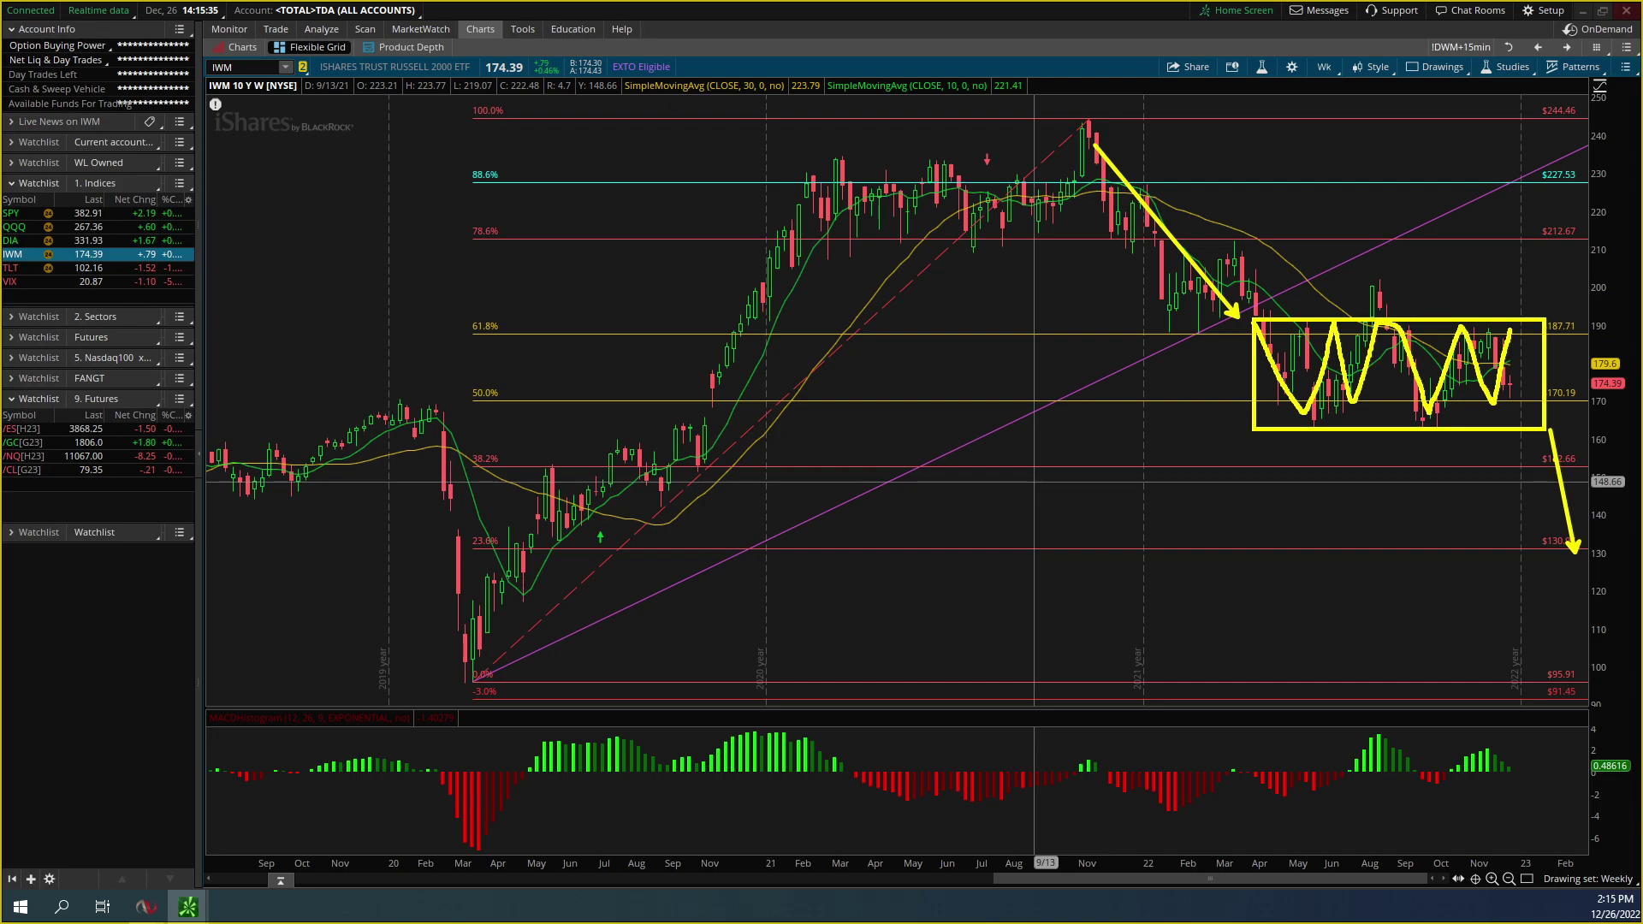
{"action": "left_click_drag", "start_coordinate": [1498, 433], "coordinate": [1529, 539]}
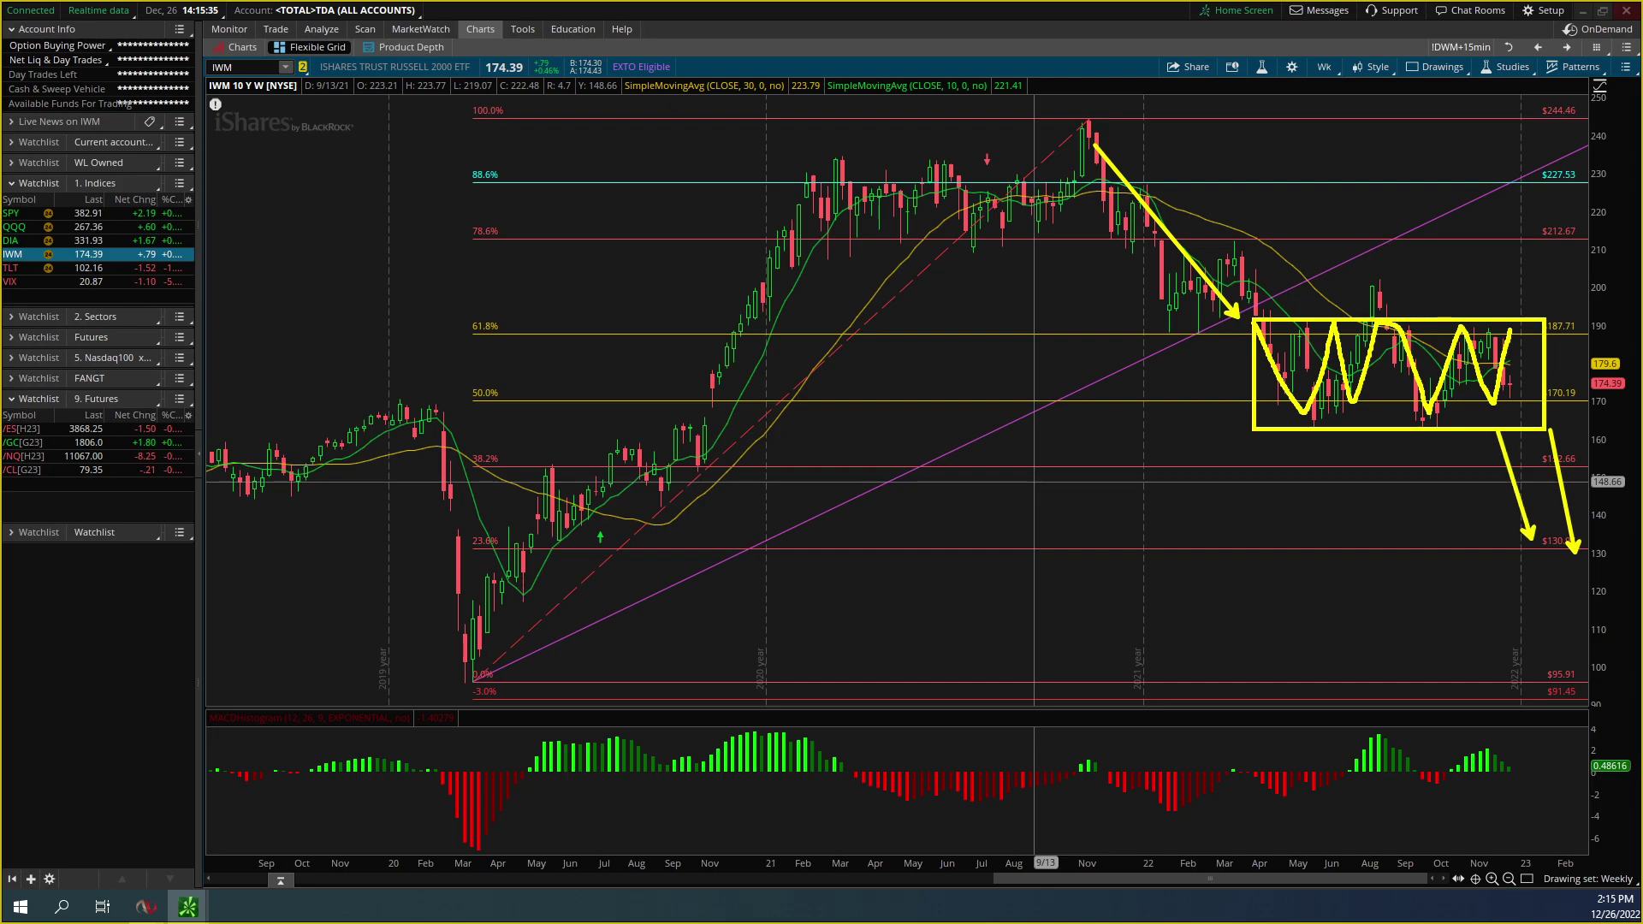